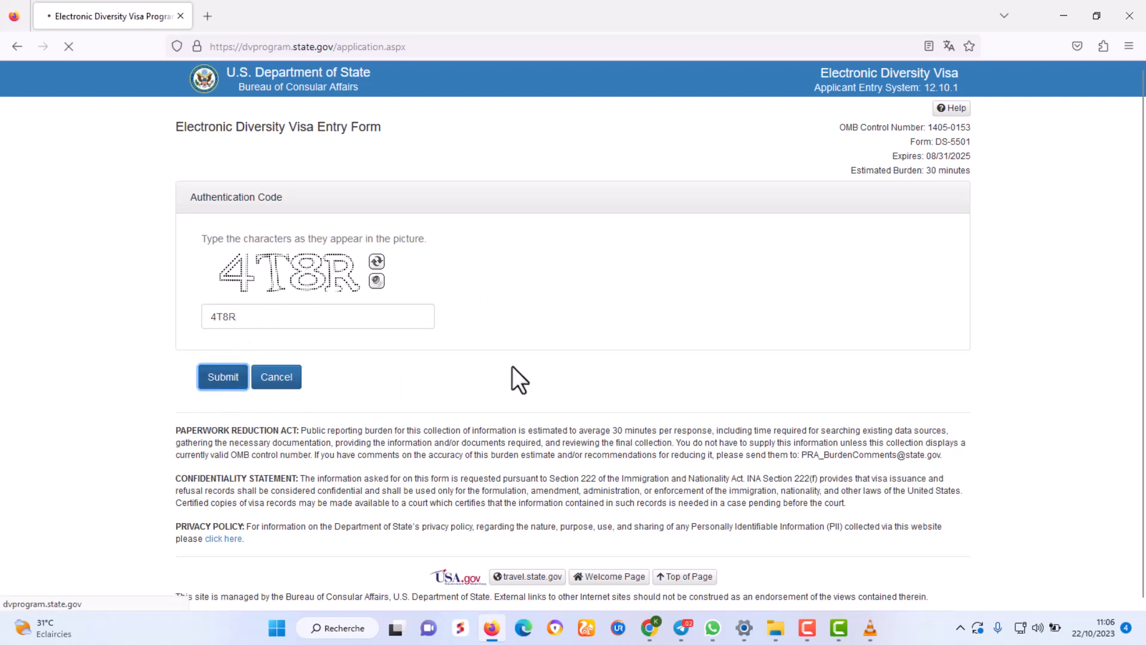
# With the authentication code accepted, put the cursor in the Part One Last Name field.
pyautogui.scroll(-20, 804, 356)
pyautogui.scroll(20, 804, 356)
pyautogui.click(290, 290)
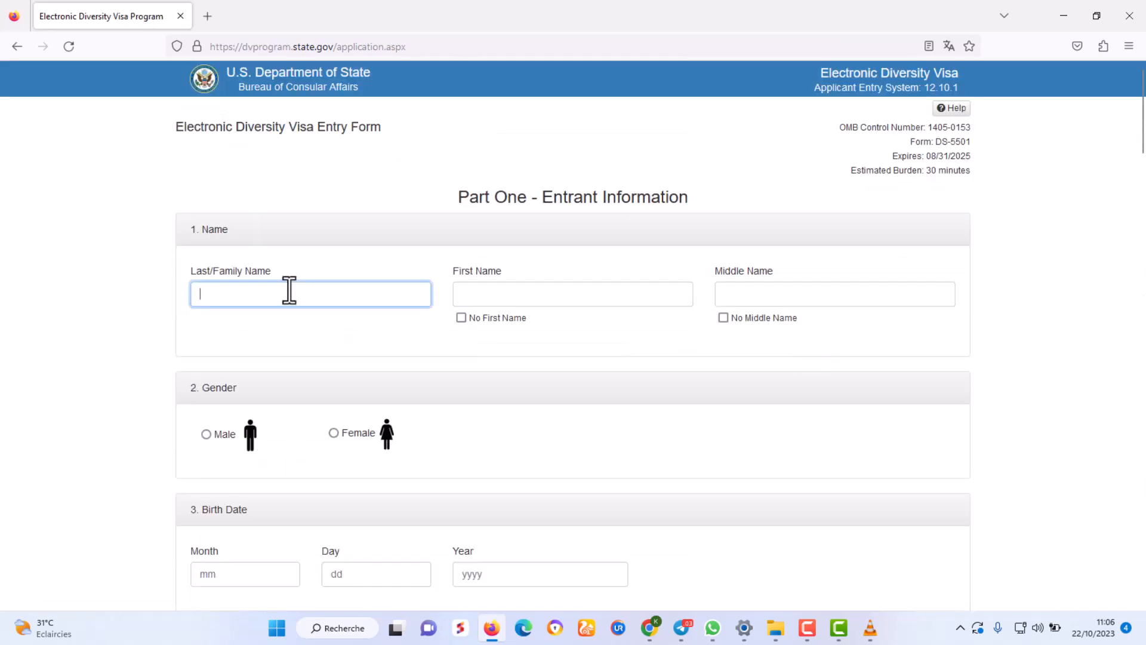
# Enter and correct the entrant's last name and first name.
pyautogui.write('id')
pyautogui.click(286, 310)
pyautogui.click(527, 294)
pyautogui.write('a')
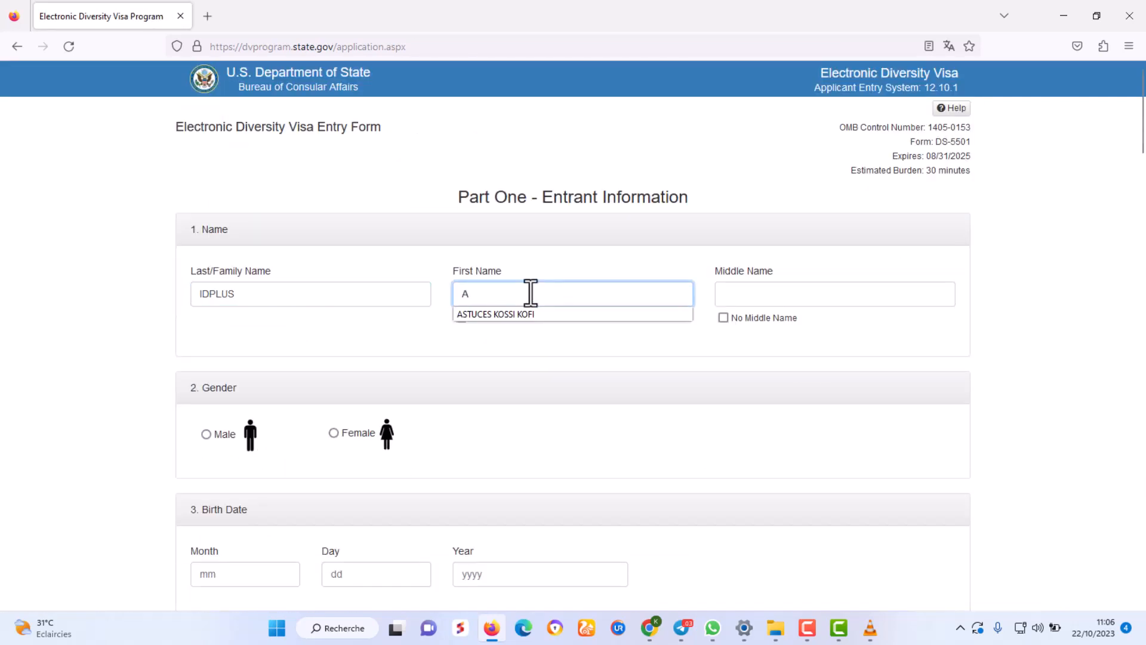
pyautogui.write('stuce kodjo jus')
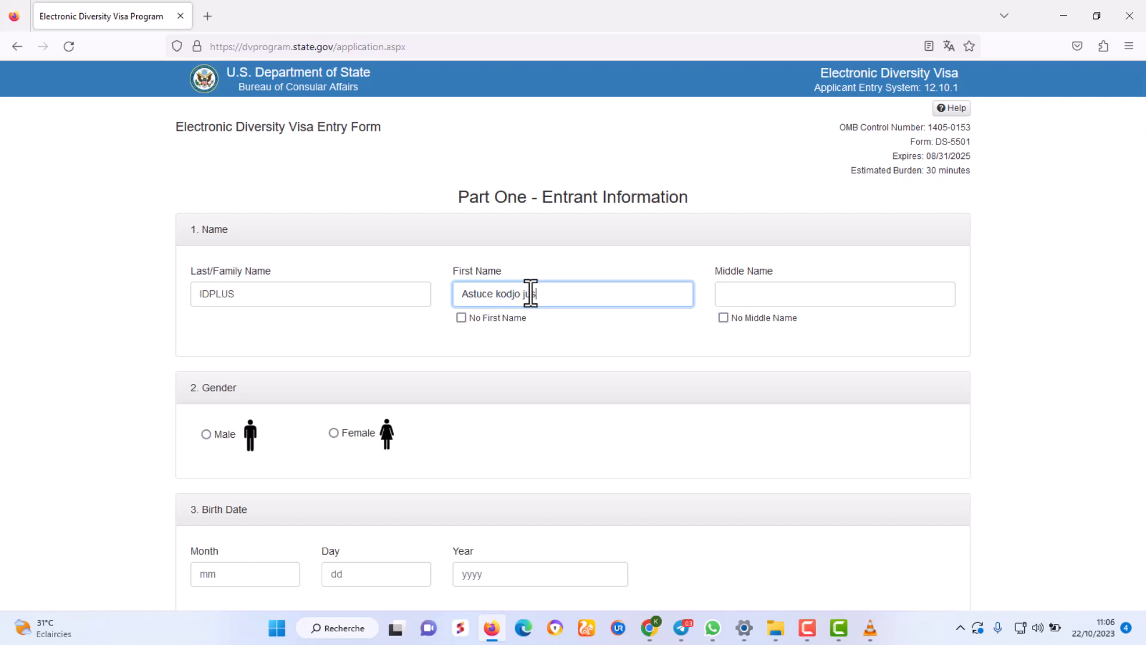
pyautogui.scroll(-3, 588, 332)
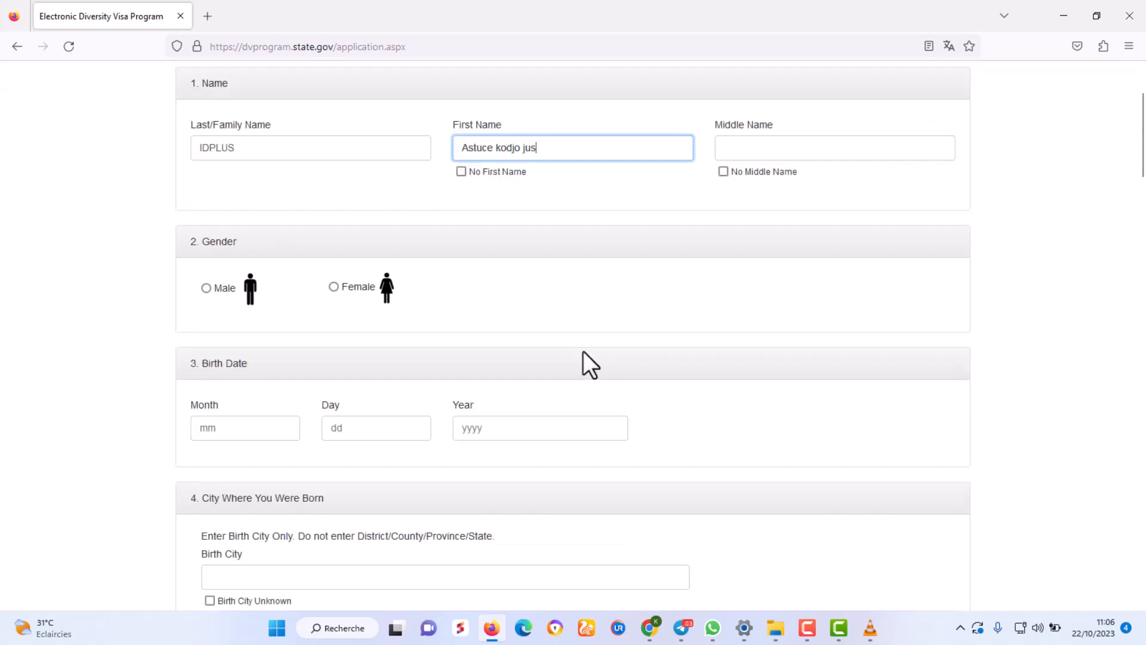
pyautogui.scroll(3, 582, 351)
pyautogui.moveTo(257, 295); pyautogui.dragTo(184, 300)
pyautogui.moveTo(549, 294); pyautogui.dragTo(500, 294)
pyautogui.click(559, 296)
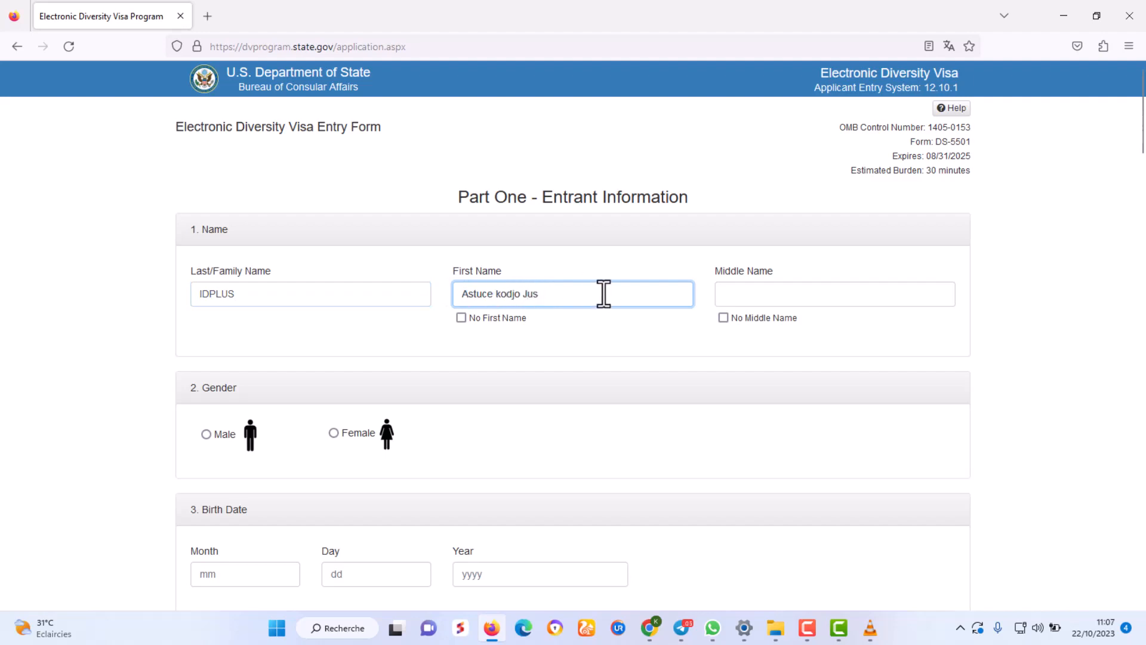
pyautogui.click(600, 359)
pyautogui.scroll(-1, 600, 366)
pyautogui.scroll(1, 603, 365)
# Tick No Middle Name, set male, and enter birth year 1990 and birth city LOME.
pyautogui.click(723, 318)
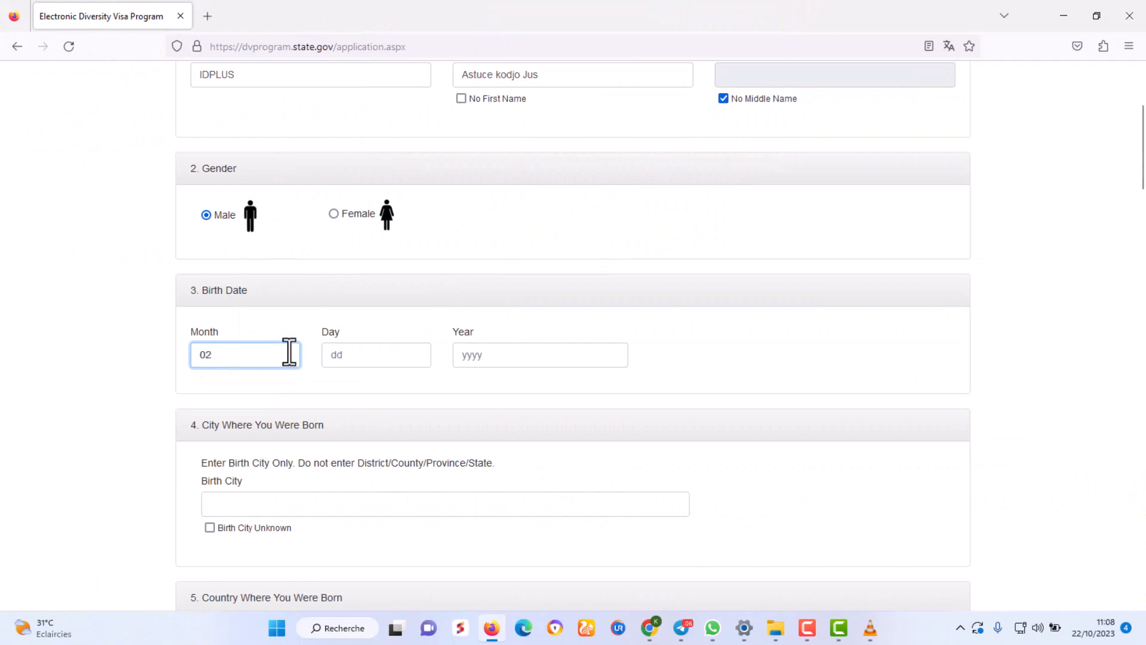
pyautogui.click(350, 356)
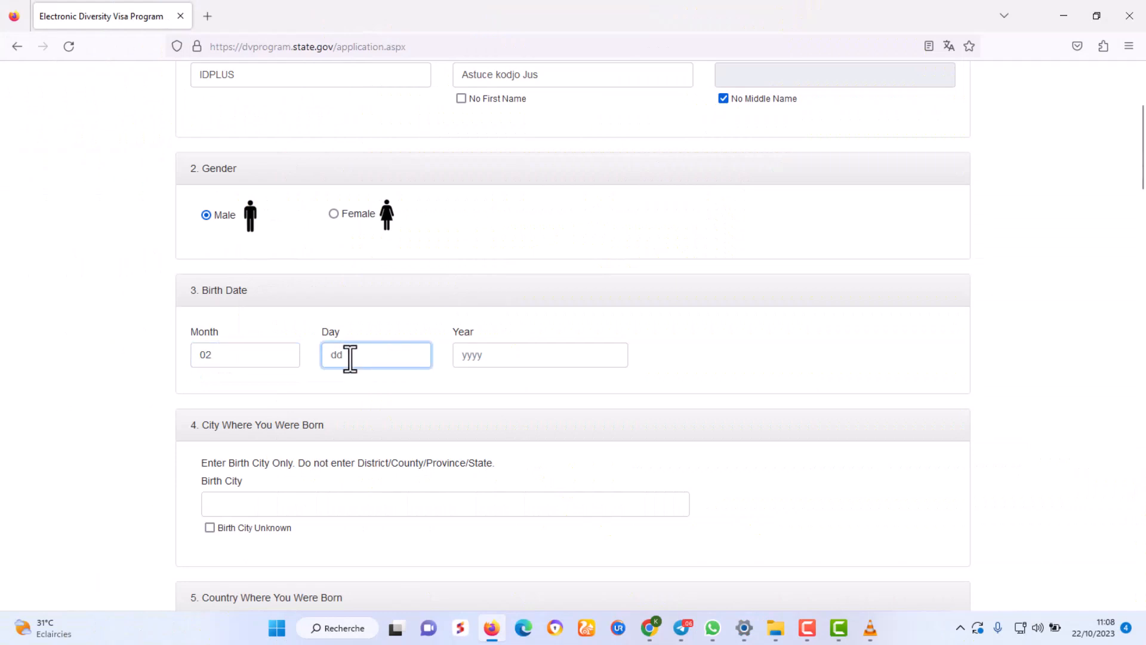
pyautogui.click(480, 355)
pyautogui.write('1990')
pyautogui.scroll(-3, 698, 346)
pyautogui.click(276, 359)
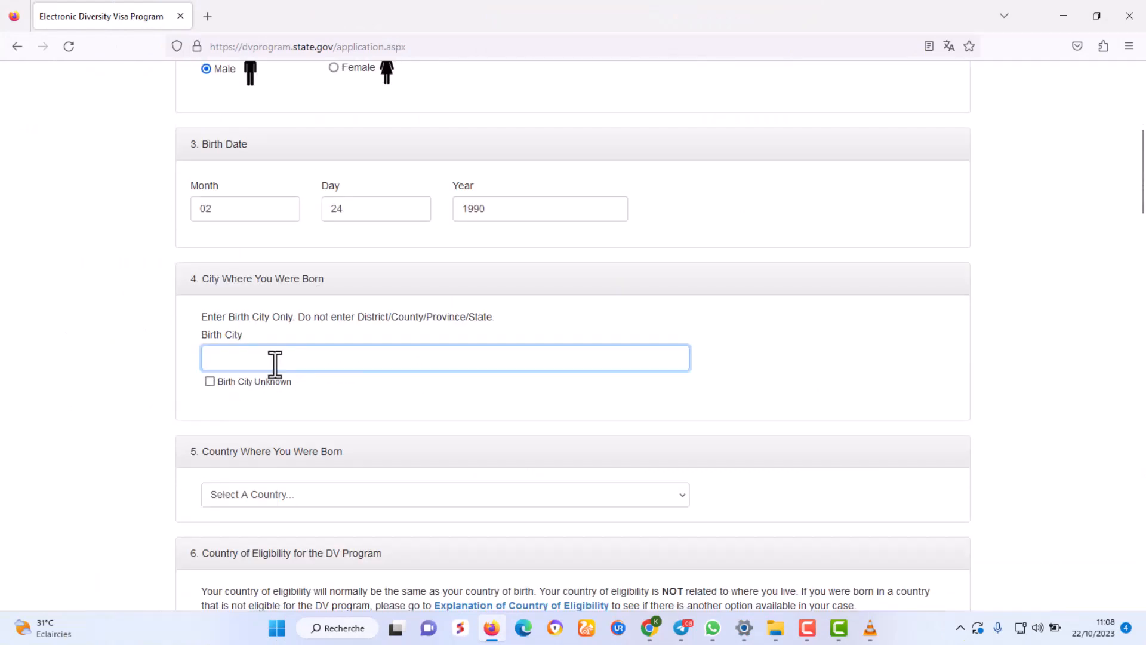
pyautogui.write('LOME')
pyautogui.click(820, 352)
# Select Togo as the birth country, then scroll down the form.
pyautogui.scroll(-5, 820, 352)
pyautogui.click(292, 199)
pyautogui.write('togo')
pyautogui.press('Return')
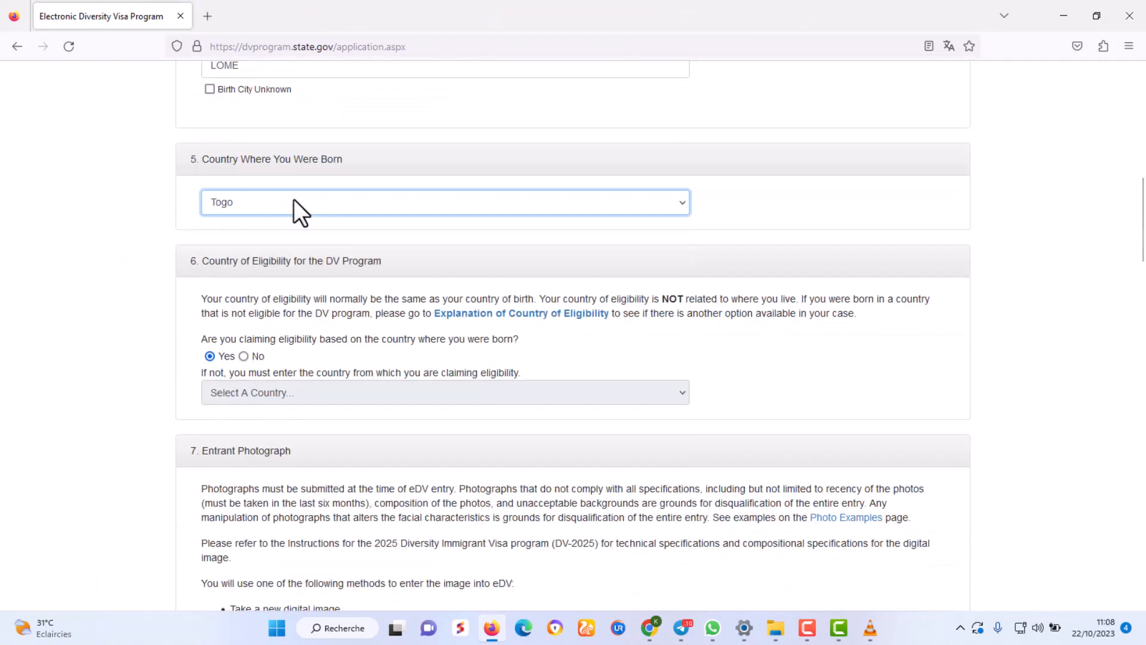
pyautogui.scroll(-1, 206, 203)
pyautogui.moveTo(192, 192); pyautogui.dragTo(406, 191)
pyautogui.click(459, 206)
pyautogui.scroll(-1, 467, 210)
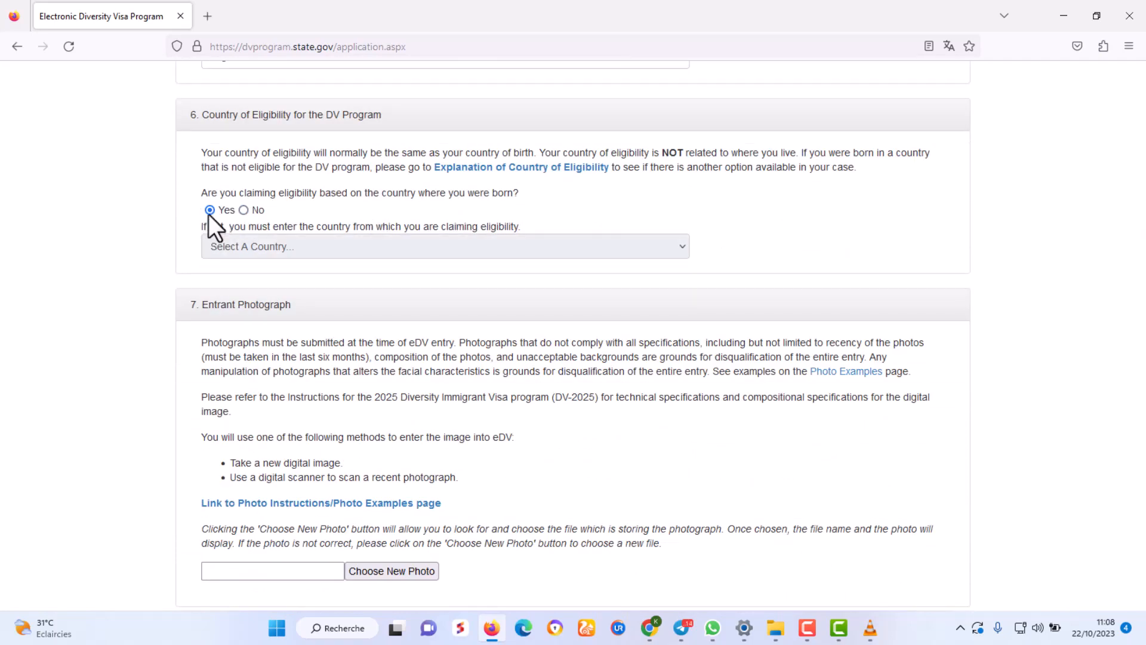
pyautogui.scroll(1, 208, 214)
pyautogui.scroll(-1, 496, 376)
pyautogui.scroll(-3, 428, 418)
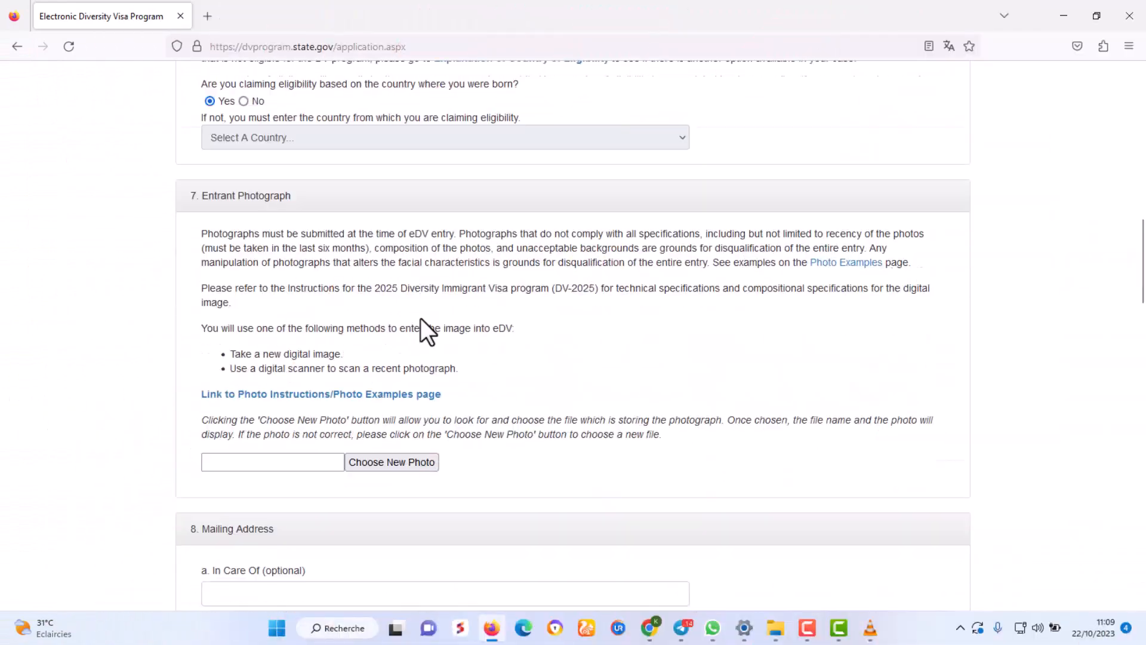
pyautogui.scroll(-2, 421, 318)
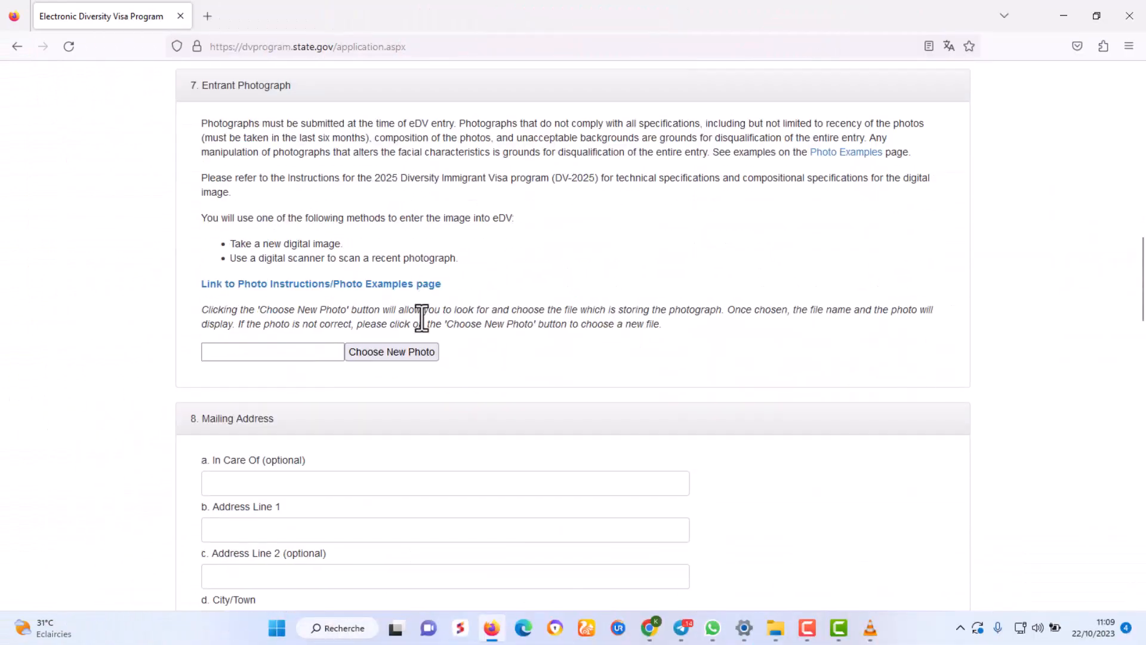
# Load the entrant photo and enter the first mailing address line.
pyautogui.scroll(1, 422, 318)
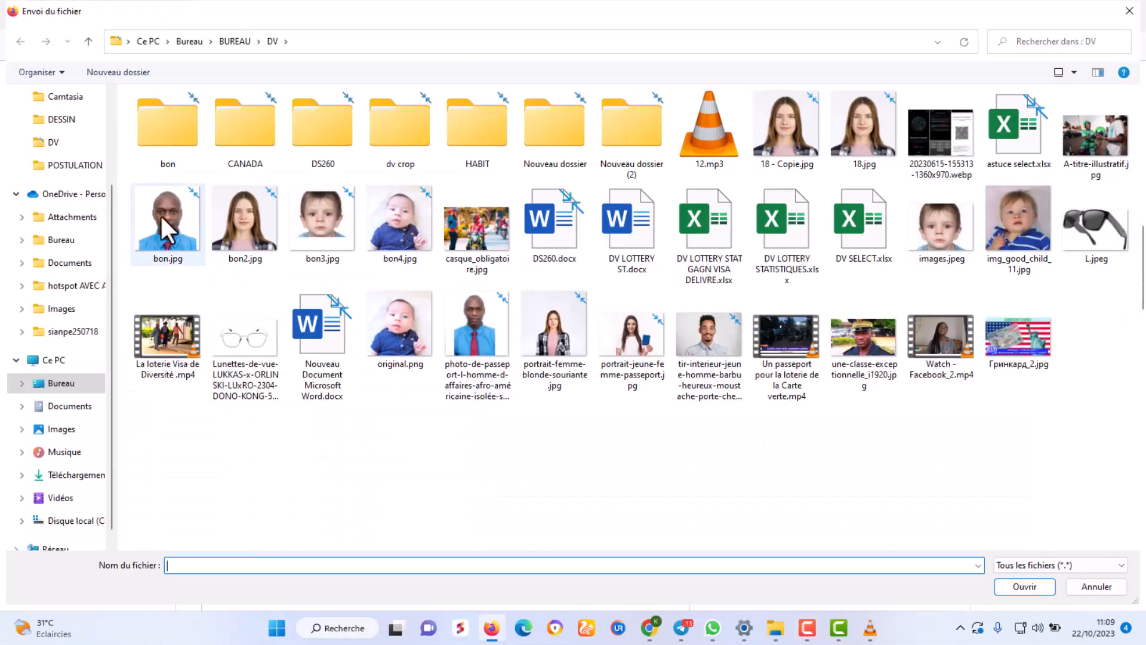
pyautogui.doubleClick(160, 214)
pyautogui.scroll(-5, 598, 415)
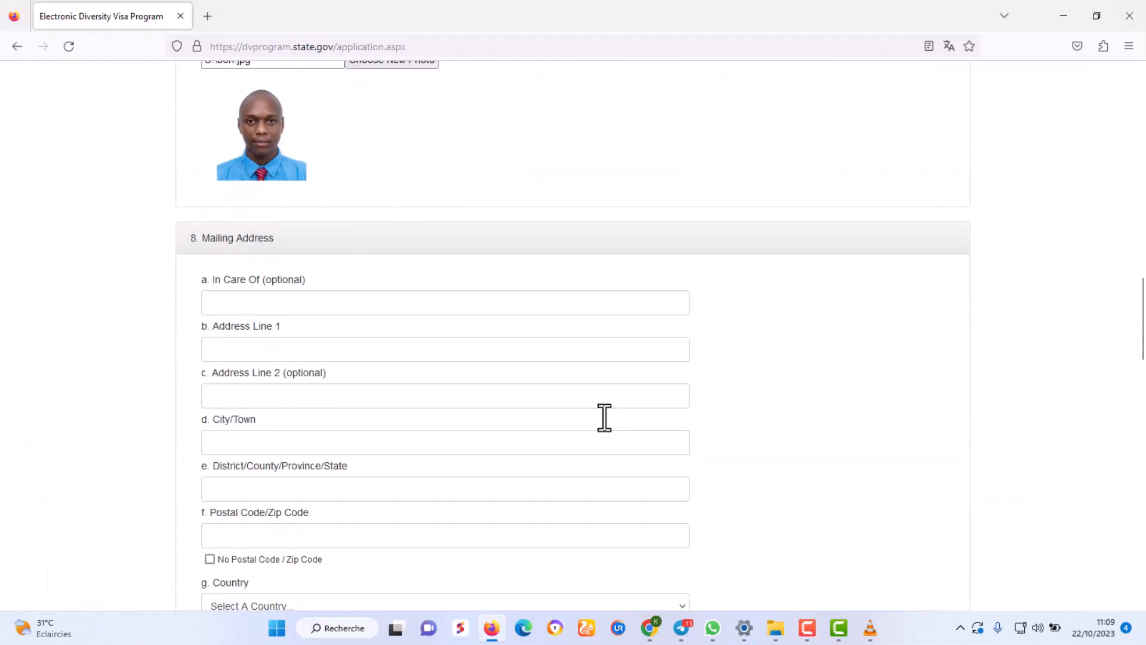
pyautogui.tripleClick(231, 278)
pyautogui.click(260, 354)
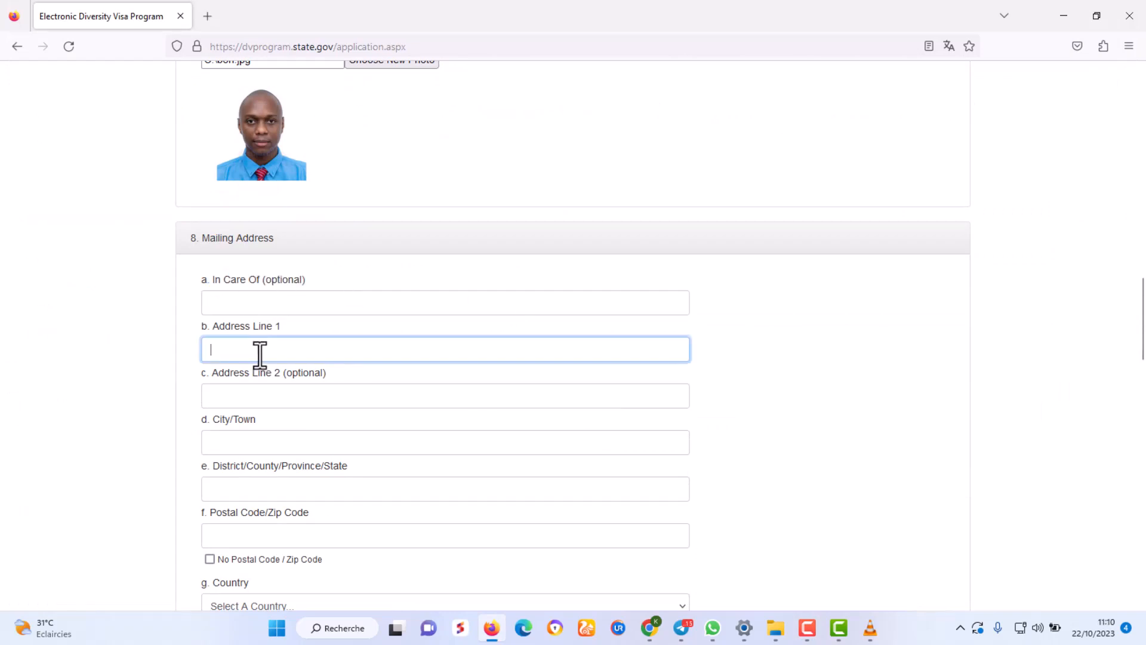
pyautogui.write('L')
pyautogui.press('BackSpace')
pyautogui.write('AGBAL')
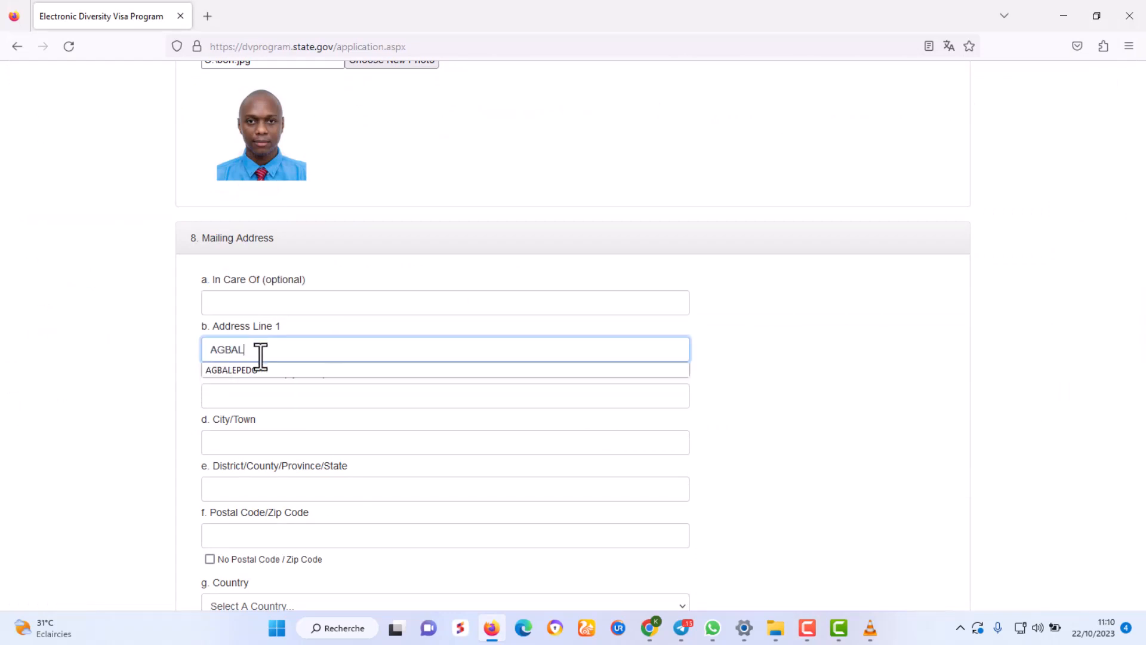
pyautogui.write('EPEDO')
# Fill the city and district fields and tick No Postal Code.
pyautogui.scroll(2, 294, 460)
pyautogui.scroll(-2, 294, 460)
pyautogui.click(251, 445)
pyautogui.write('LOME')
pyautogui.click(248, 490)
pyautogui.write('LOME')
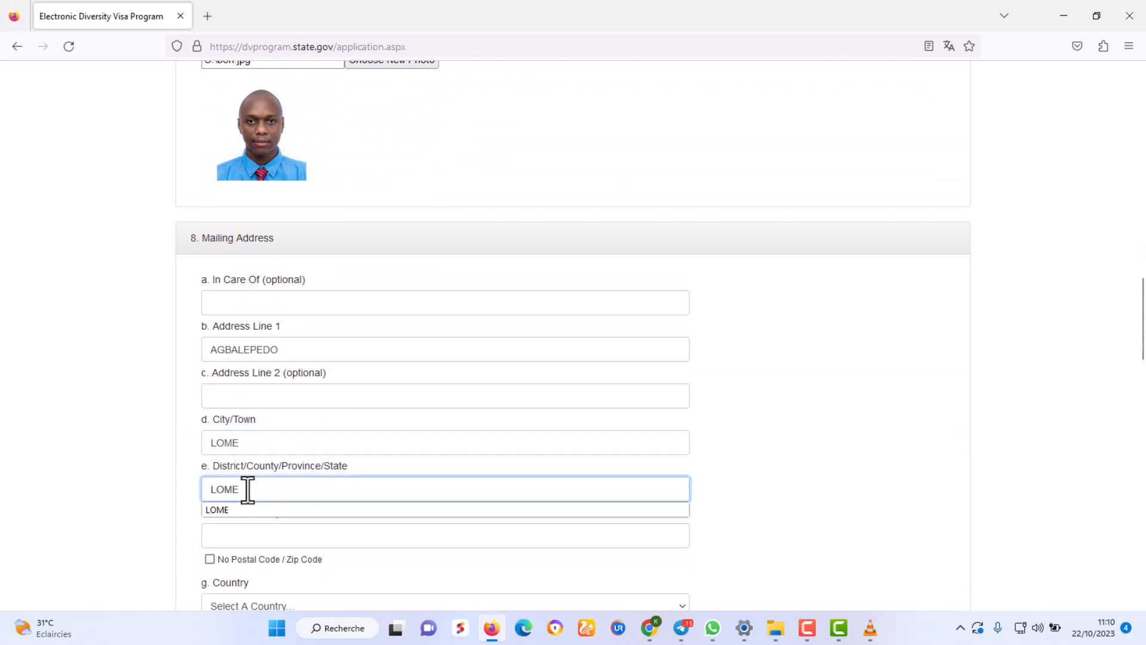
pyautogui.click(134, 436)
pyautogui.scroll(-3, 135, 436)
pyautogui.click(209, 342)
pyautogui.scroll(1, 386, 365)
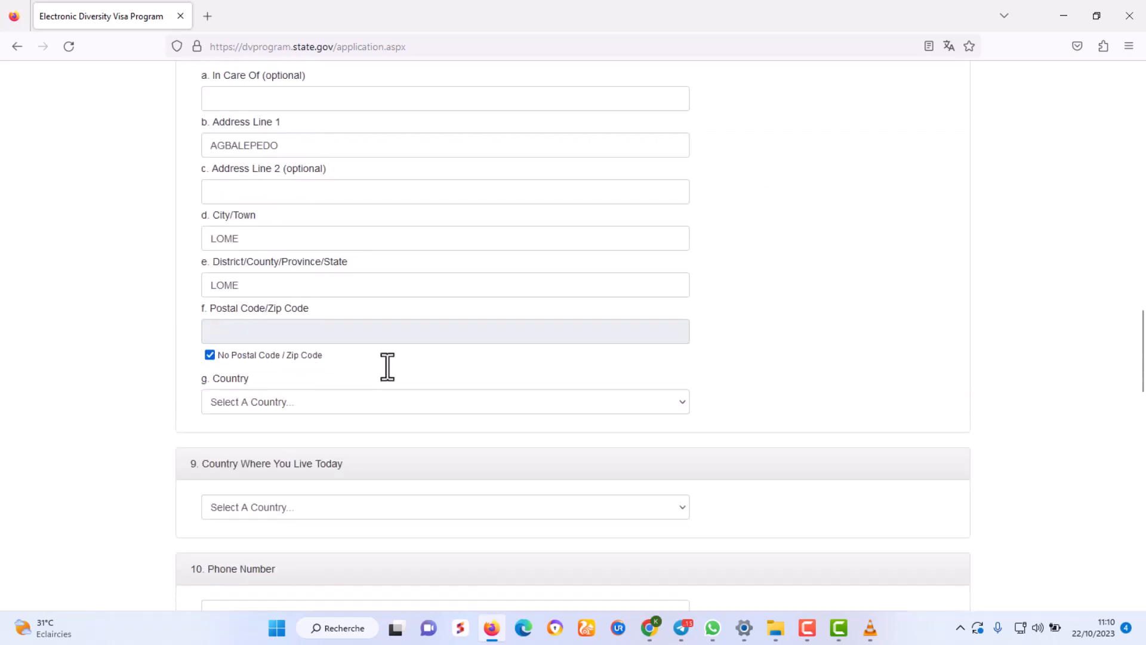
pyautogui.scroll(-2, 386, 365)
# Set Togo as both the mailing address country and the country of residence.
pyautogui.click(248, 309)
pyautogui.write('TO')
pyautogui.press('Return')
pyautogui.scroll(-2, 375, 378)
pyautogui.moveTo(356, 231); pyautogui.dragTo(187, 239)
pyautogui.click(244, 277)
pyautogui.write('TO')
pyautogui.press('Return')
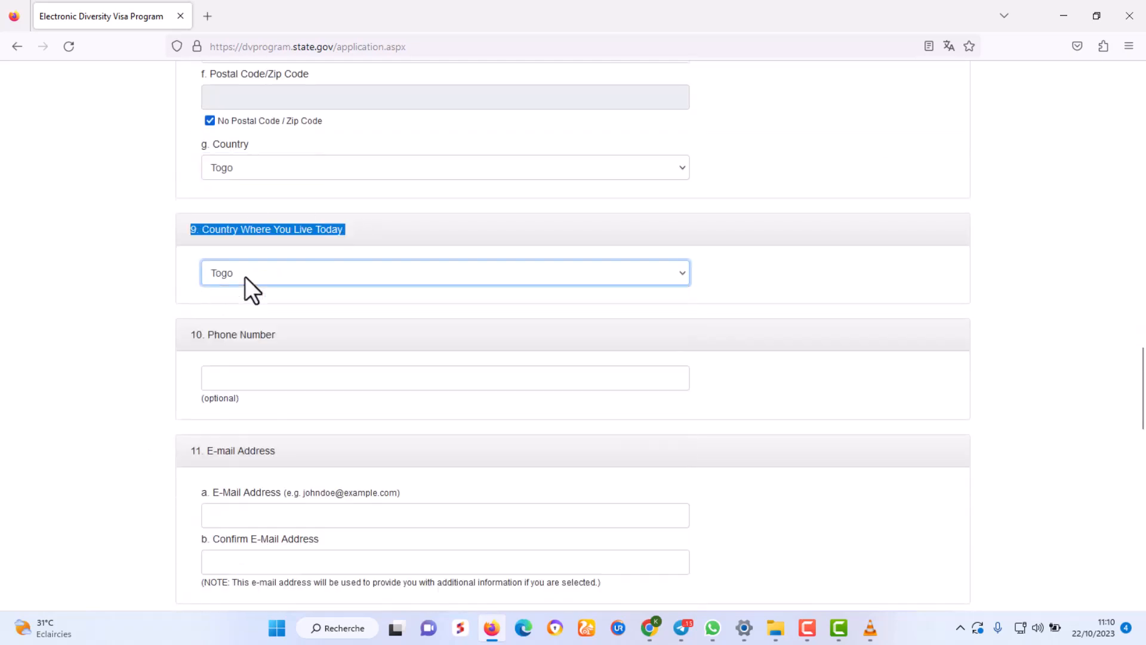
# Enter the phone number and the e-mail address in both e-mail boxes.
pyautogui.scroll(-2, 244, 277)
pyautogui.click(244, 234)
pyautogui.write('92092954')
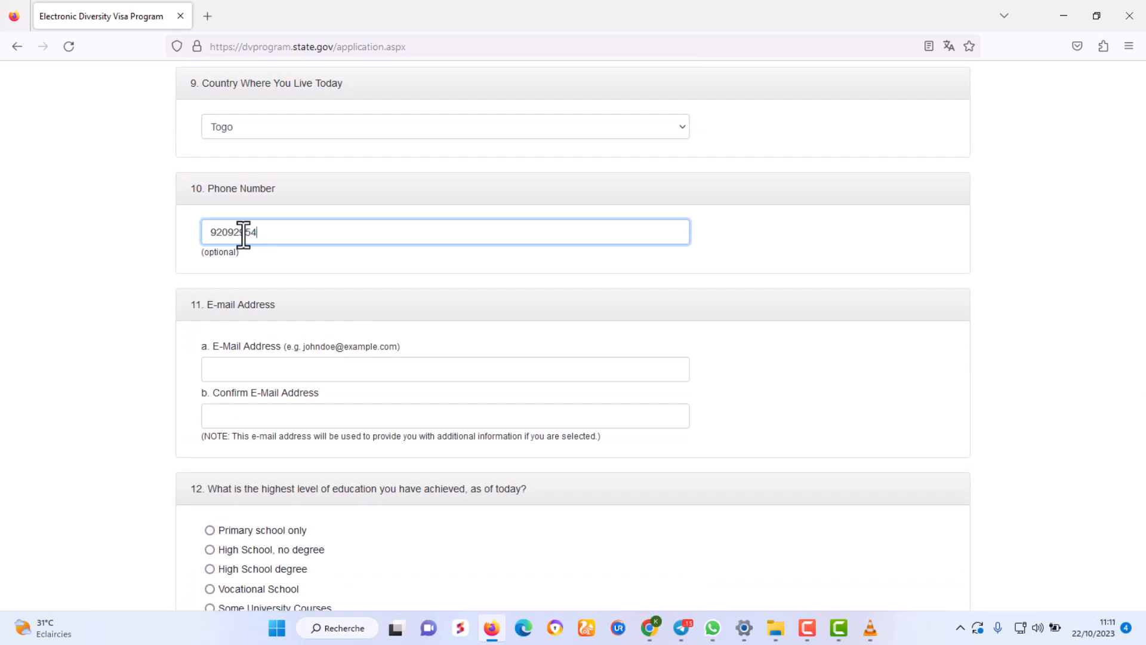
pyautogui.scroll(-1, 243, 233)
pyautogui.click(240, 290)
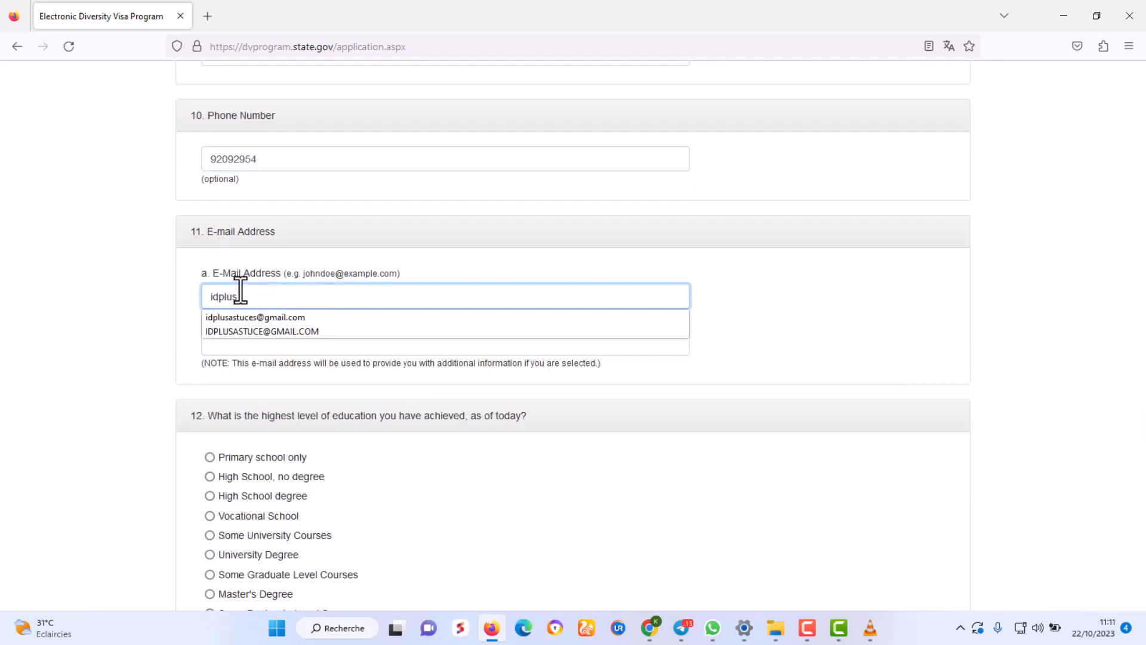
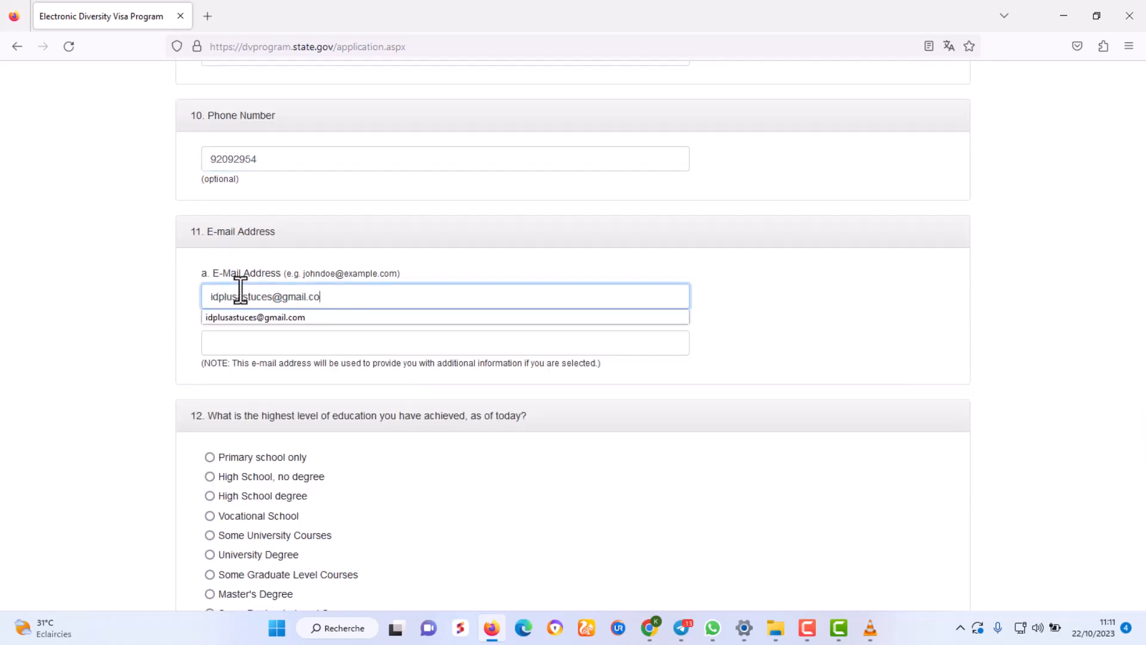
pyautogui.scroll(-1, 798, 317)
pyautogui.click(258, 274)
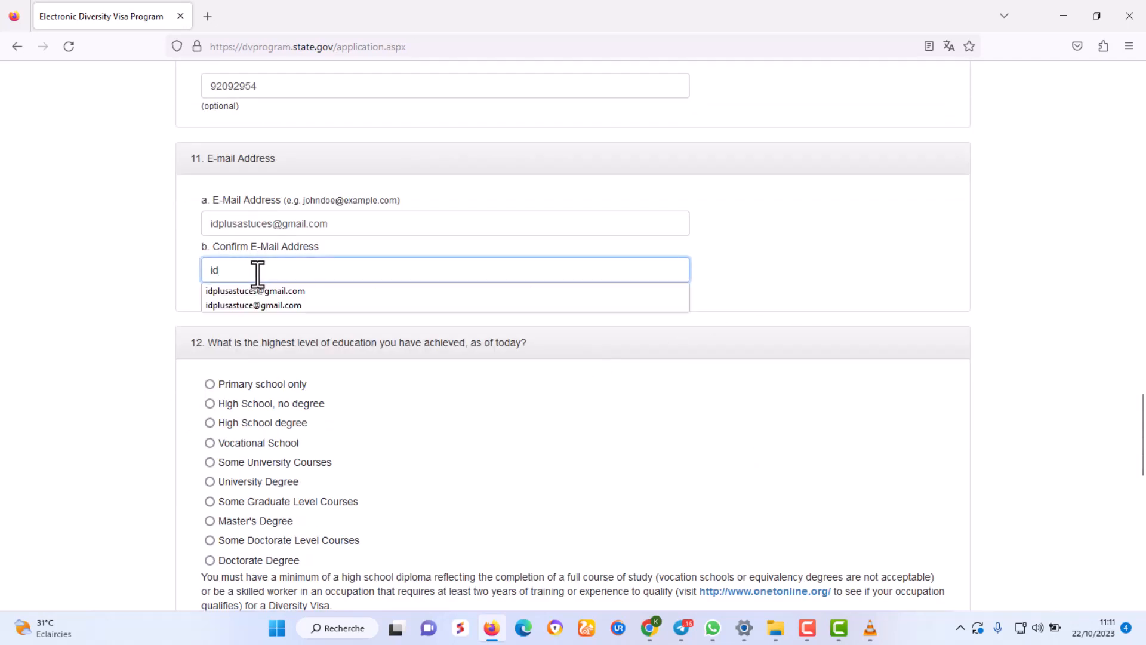
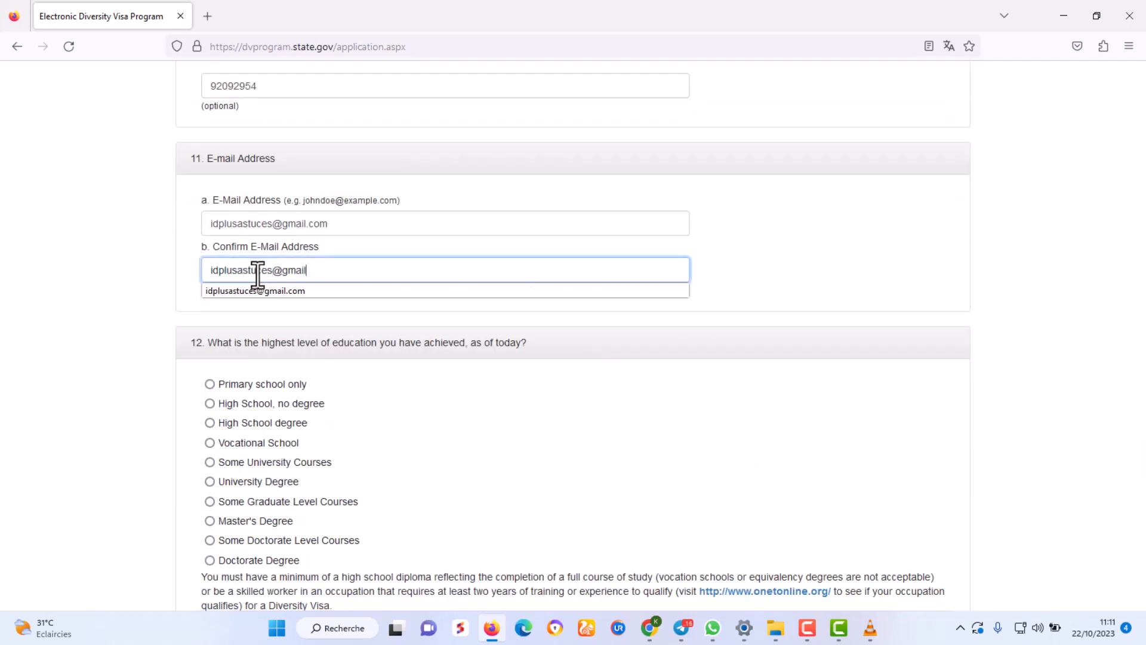
pyautogui.click(812, 286)
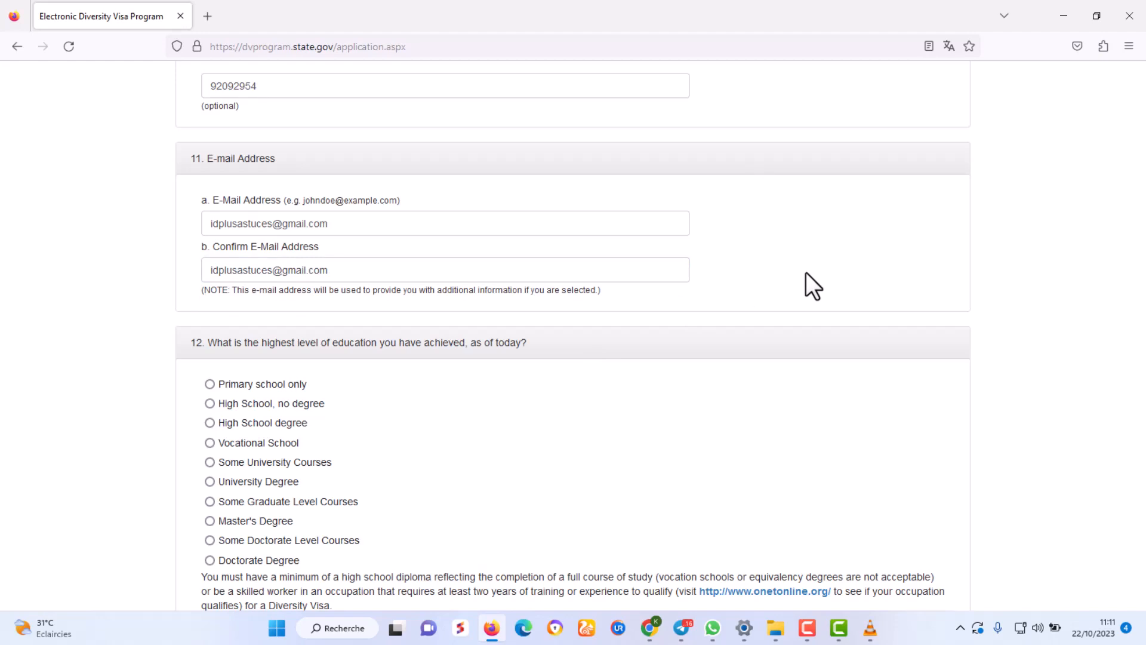
# Check that the e-mail and confirmation e-mail entries match.
pyautogui.moveTo(355, 271); pyautogui.dragTo(206, 271)
pyautogui.moveTo(361, 226); pyautogui.dragTo(205, 225)
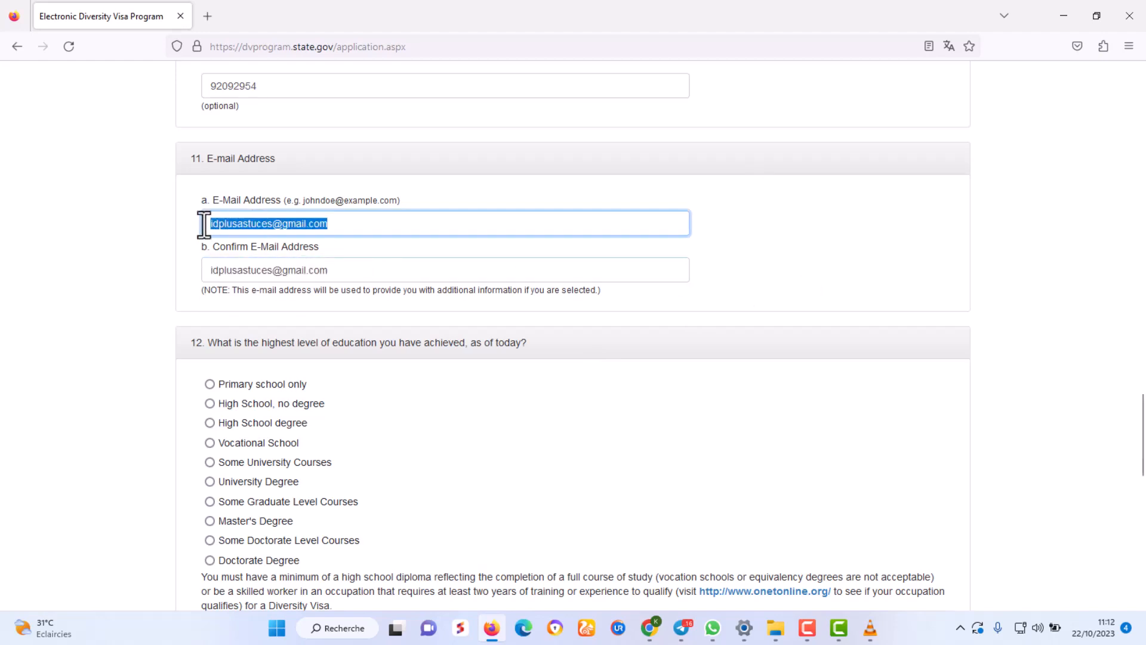
pyautogui.moveTo(356, 273); pyautogui.dragTo(206, 272)
pyautogui.moveTo(368, 229); pyautogui.dragTo(204, 226)
pyautogui.click(843, 285)
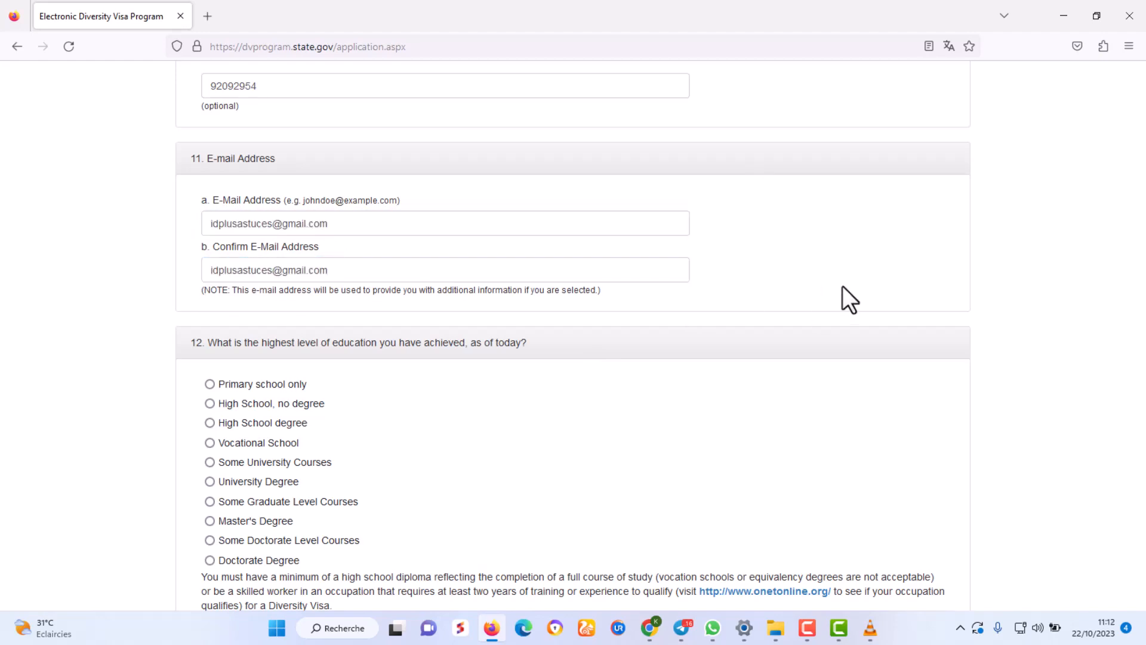
pyautogui.scroll(-2, 842, 285)
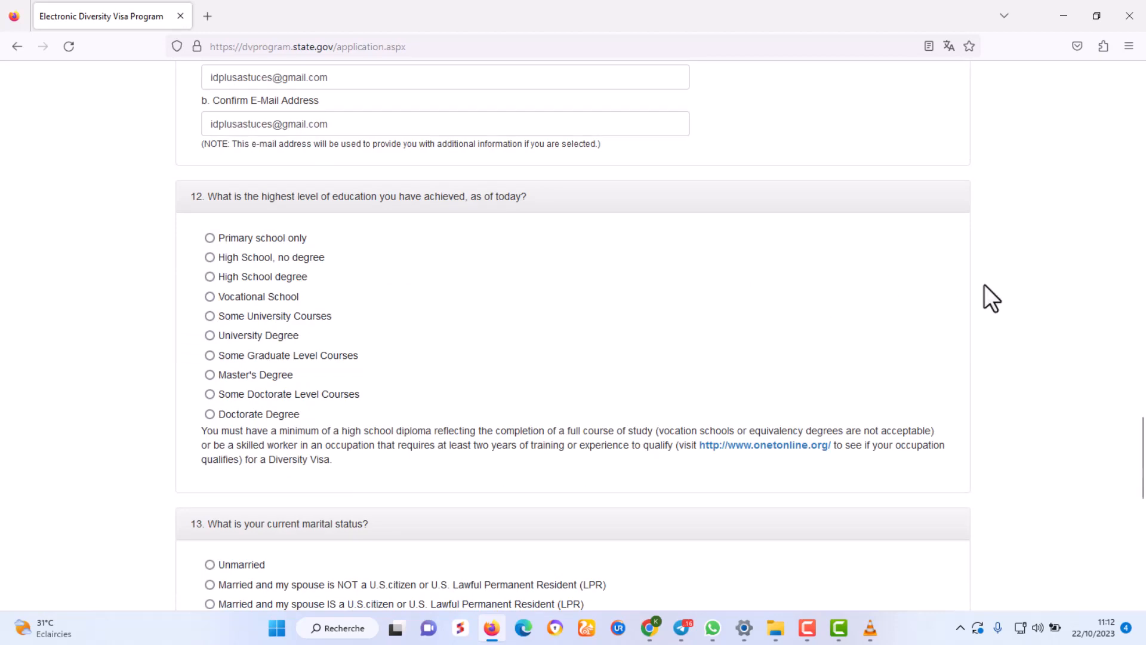
pyautogui.scroll(-1, 983, 284)
pyautogui.keyDown('ctrl'); pyautogui.scroll(3, 978, 293); pyautogui.keyUp('ctrl')
pyautogui.scroll(2, 816, 321)
# Set the highest education level to High School, no degree.
pyautogui.click(98, 195)
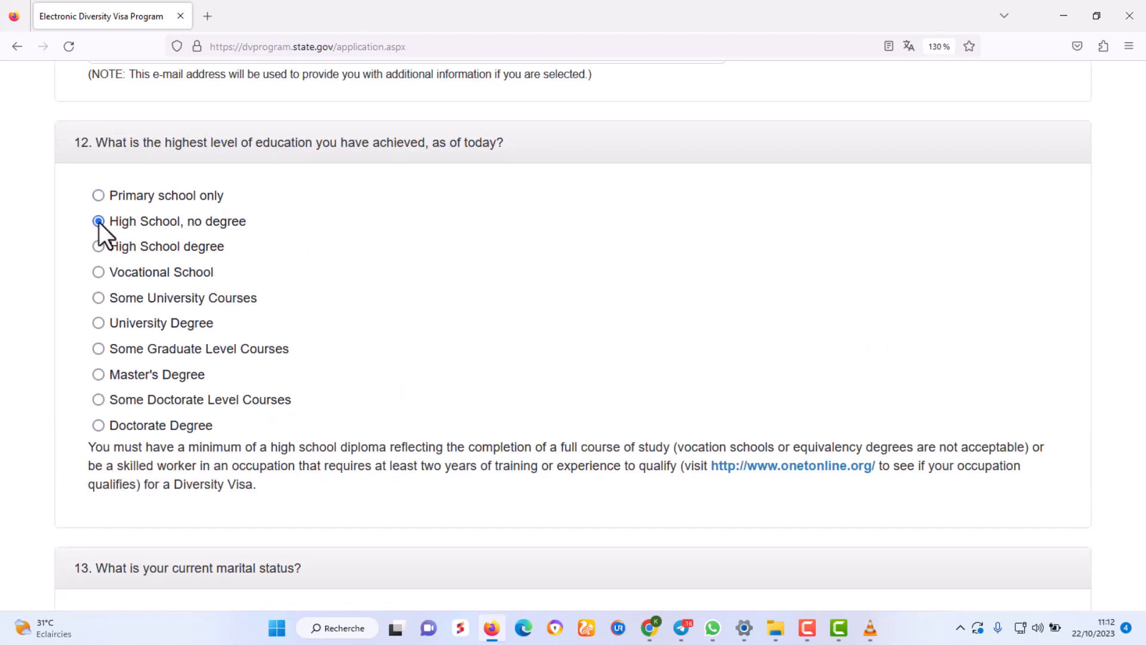
pyautogui.click(98, 247)
pyautogui.click(98, 374)
pyautogui.click(99, 399)
pyautogui.click(114, 423)
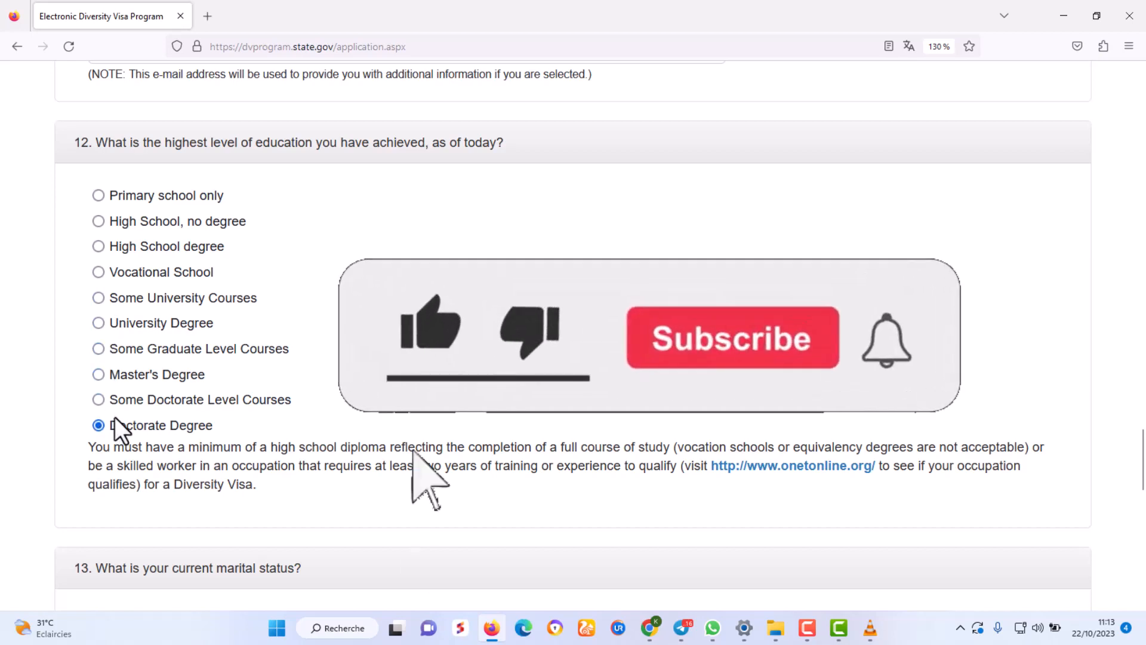
pyautogui.hotkey('ctrl', '-')
pyautogui.hotkey('ctrl', '-')
pyautogui.scroll(-1, 496, 412)
pyautogui.click(177, 110)
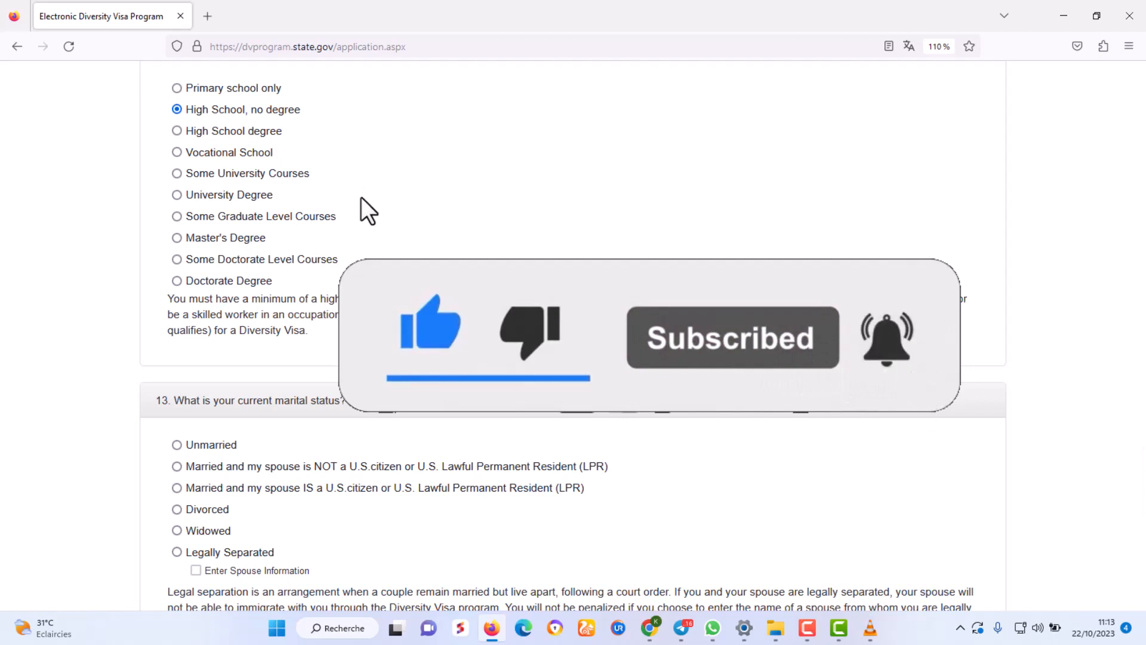
pyautogui.scroll(-4, 325, 264)
pyautogui.hotkey('ctrl', '+')
pyautogui.hotkey('ctrl', '+')
pyautogui.moveTo(305, 158); pyautogui.dragTo(70, 160)
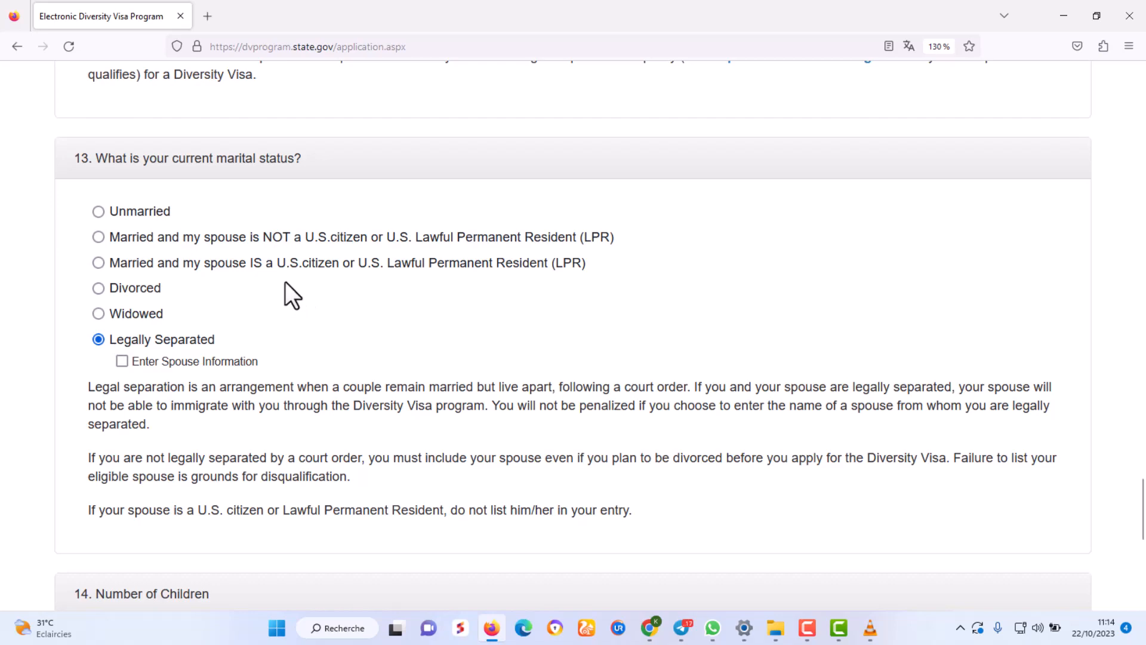
# Choose married as marital status and confirm Number of Children is 2.
pyautogui.click(99, 212)
pyautogui.scroll(-6, 431, 320)
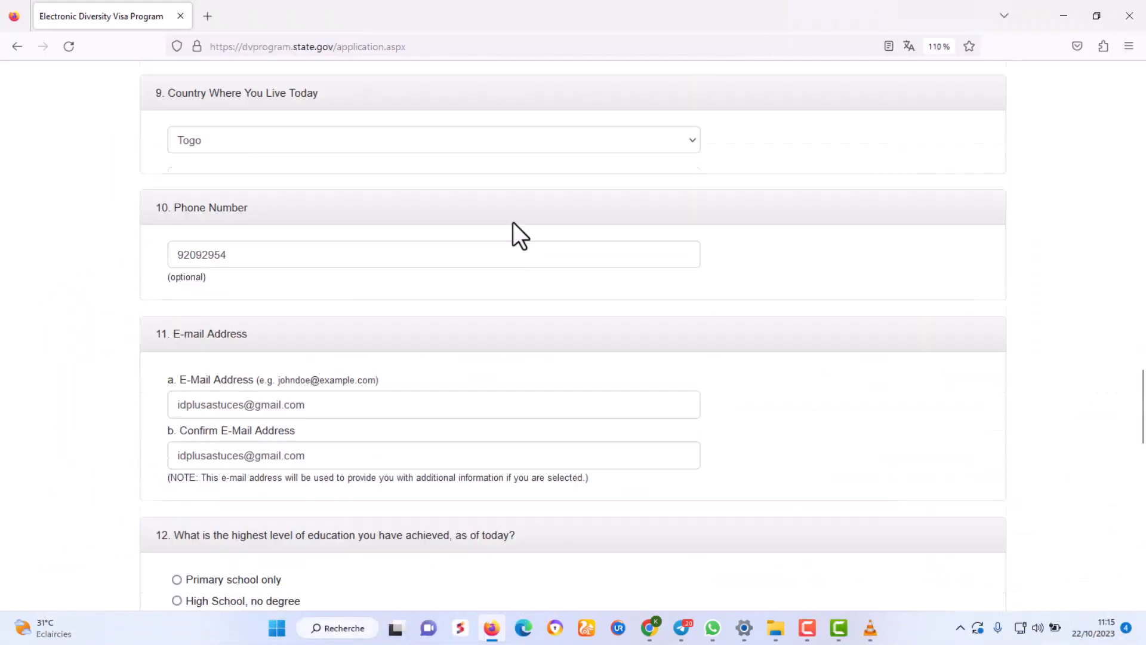
pyautogui.scroll(-15, 512, 222)
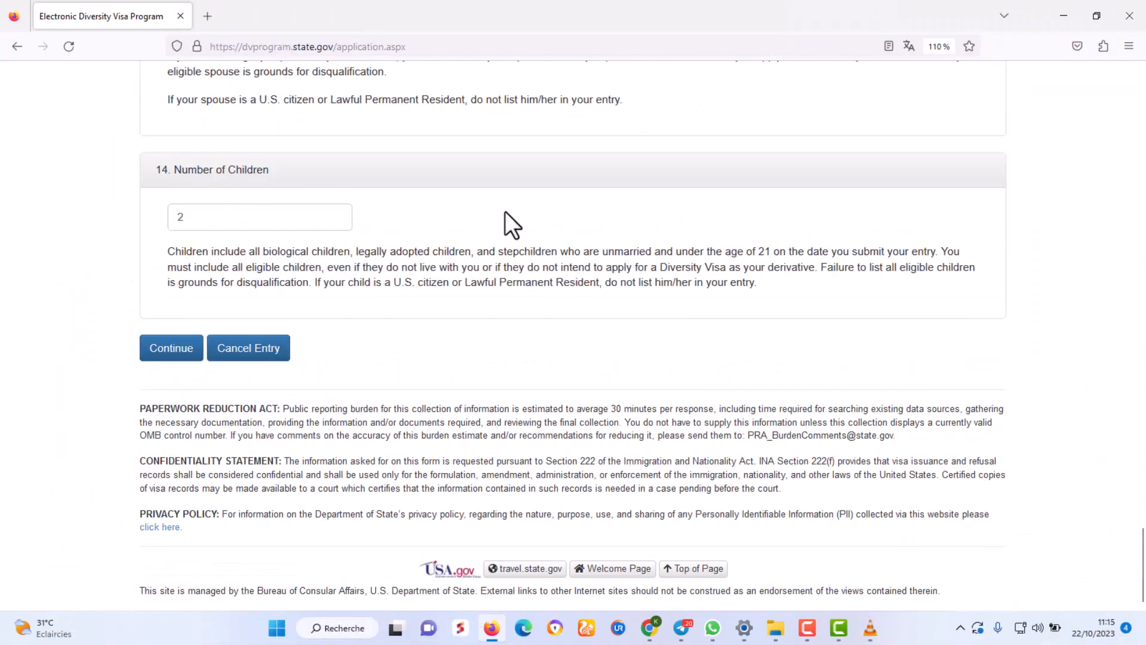
pyautogui.click(217, 220)
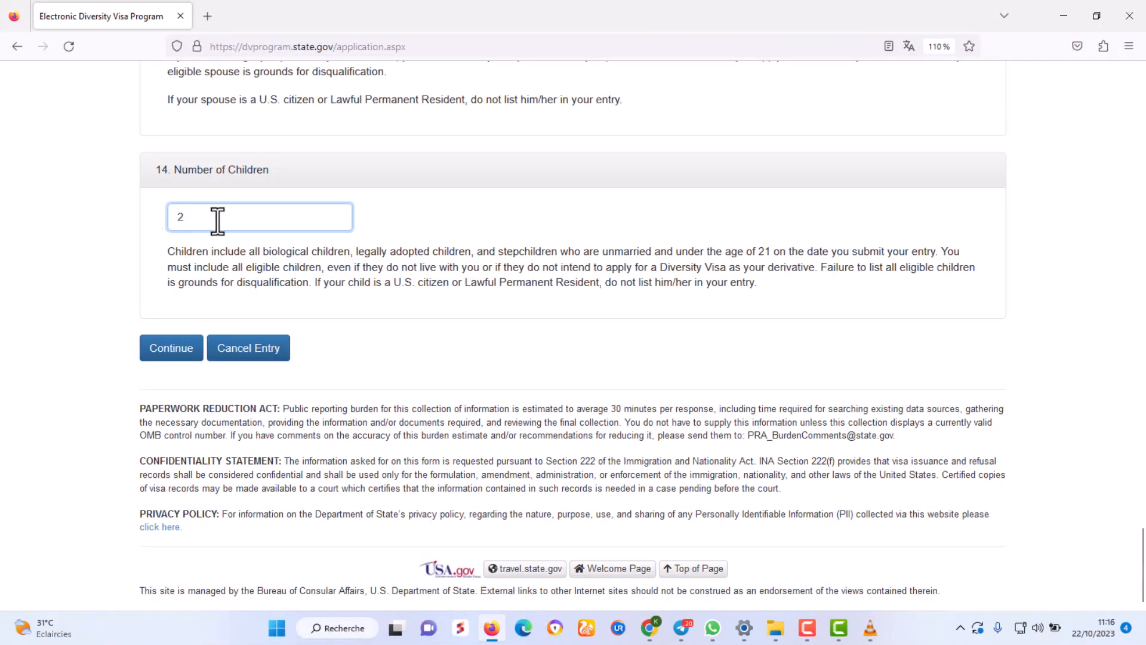
# Move on to Part Two and enter the spouse's last name 'A' with no middle name.
pyautogui.click(169, 349)
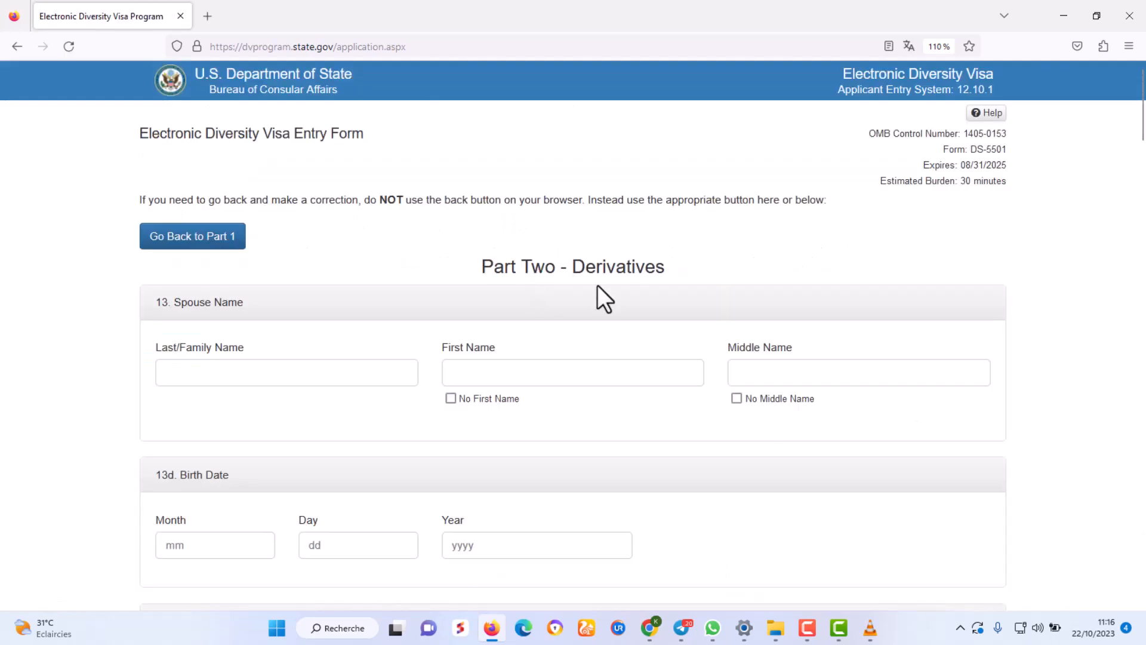
pyautogui.scroll(-2, 647, 251)
pyautogui.click(229, 288)
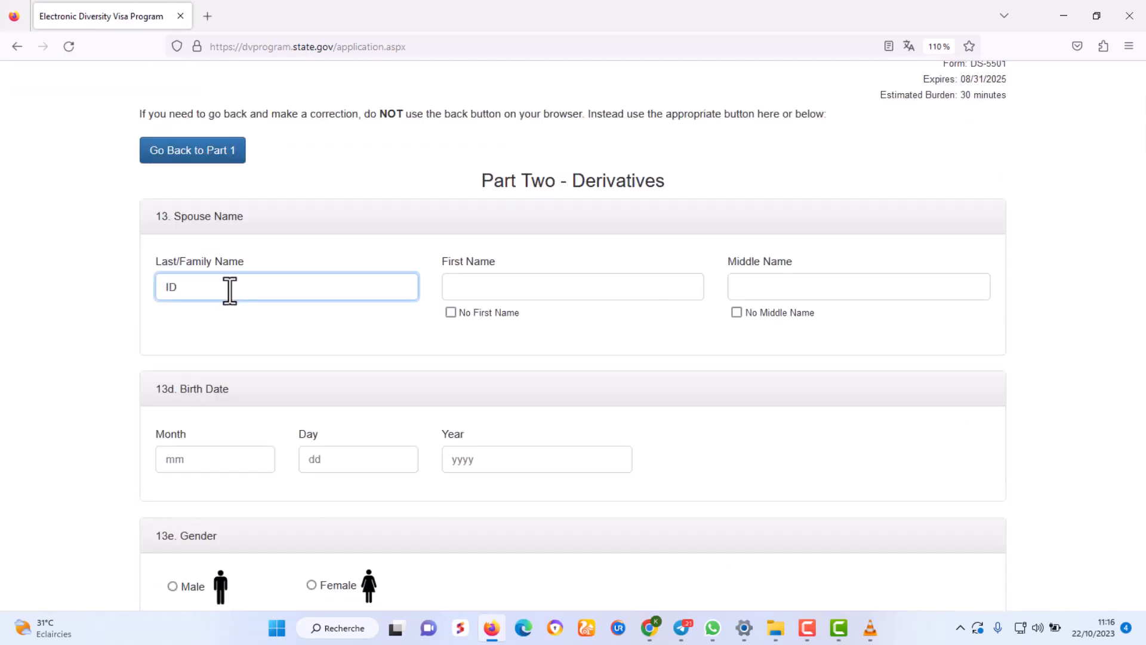
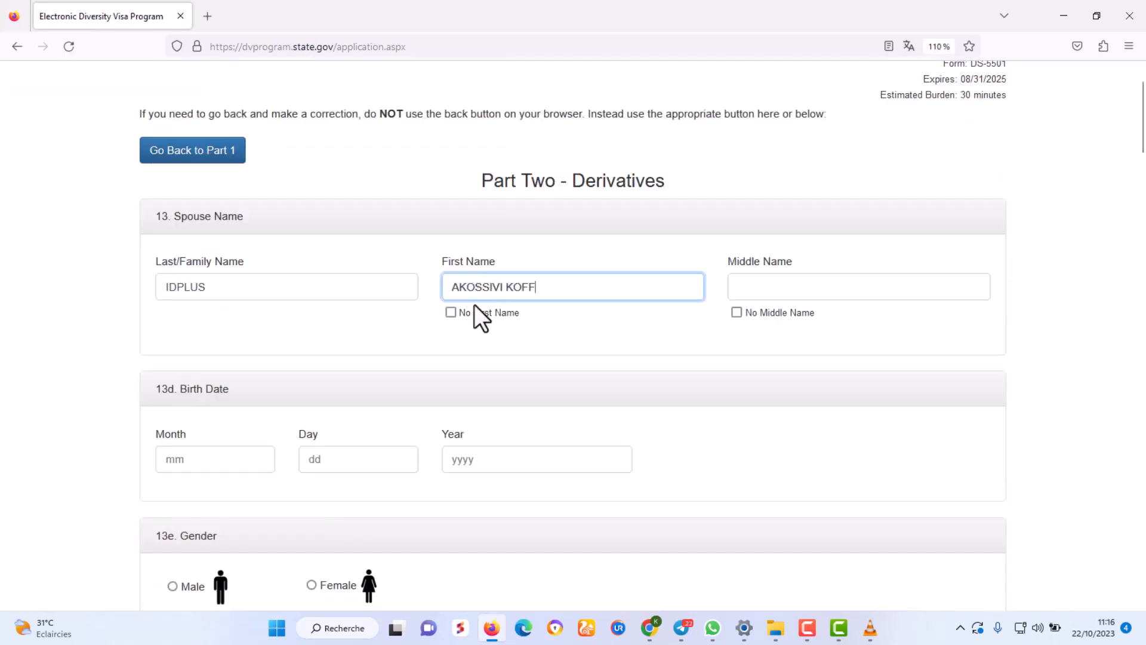
pyautogui.click(736, 312)
pyautogui.click(190, 458)
pyautogui.write('02')
pyautogui.click(383, 463)
pyautogui.write('24')
pyautogui.click(514, 456)
pyautogui.write('1999')
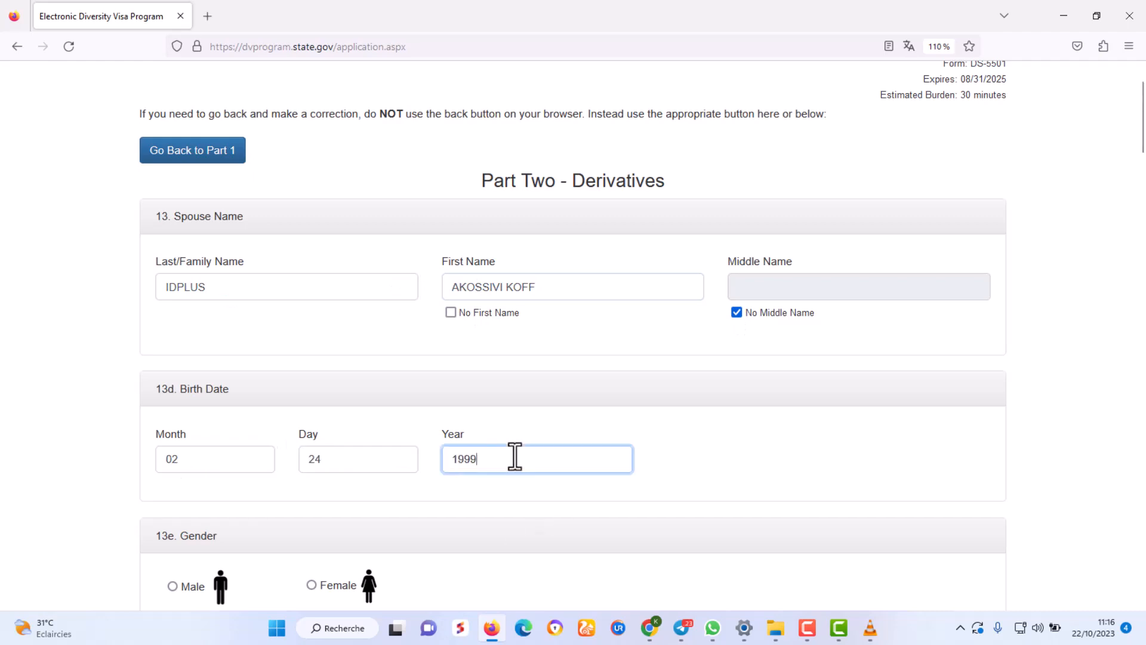
# Mark the spouse as female, born in LOME, Togo.
pyautogui.scroll(-4, 382, 448)
pyautogui.click(312, 413)
pyautogui.click(252, 410)
pyautogui.write('LOME')
pyautogui.scroll(-3, 251, 394)
pyautogui.click(230, 295)
pyautogui.write('to')
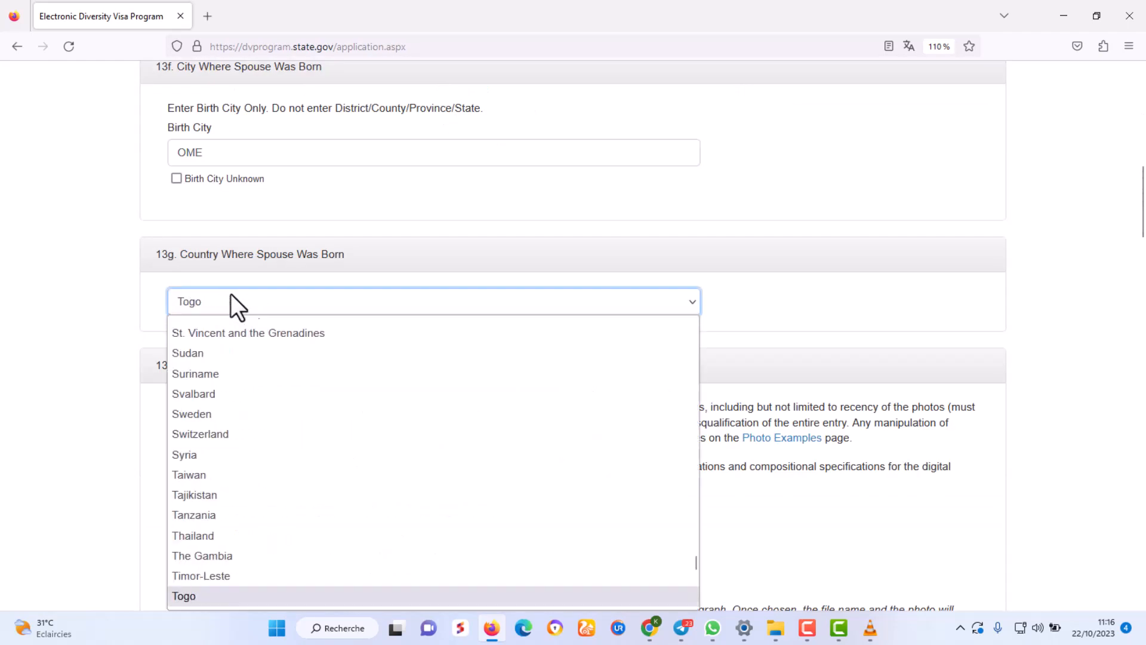
# Choose a photo file for the spouse.
pyautogui.scroll(-4, 358, 304)
pyautogui.click(388, 312)
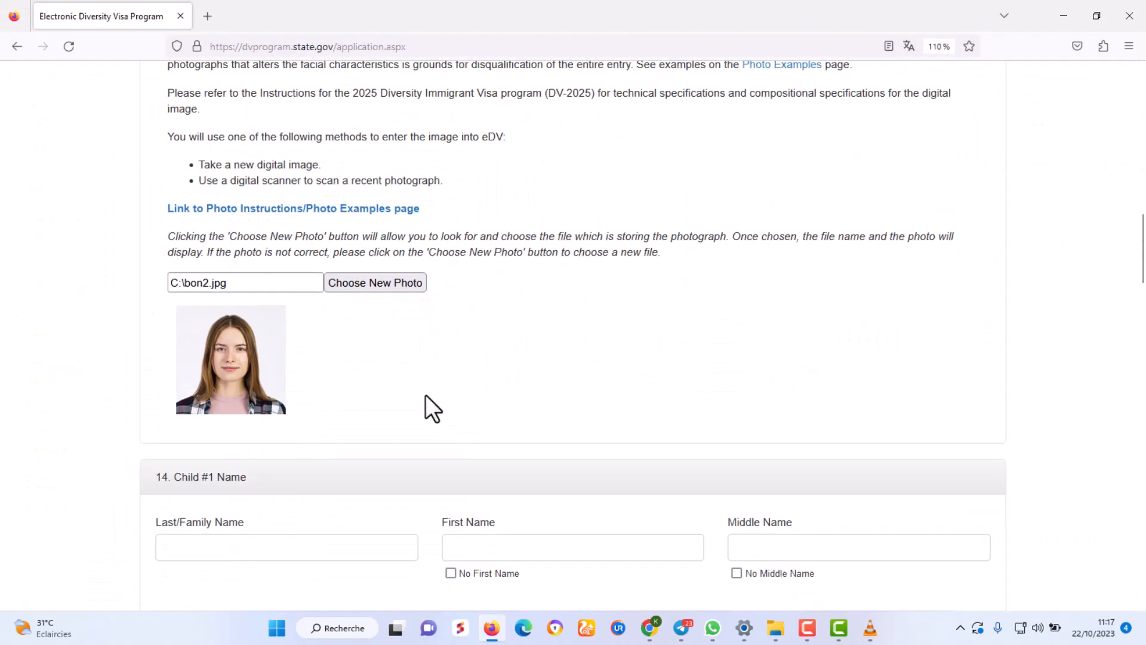
pyautogui.scroll(-2, 417, 378)
pyautogui.scroll(2, 423, 321)
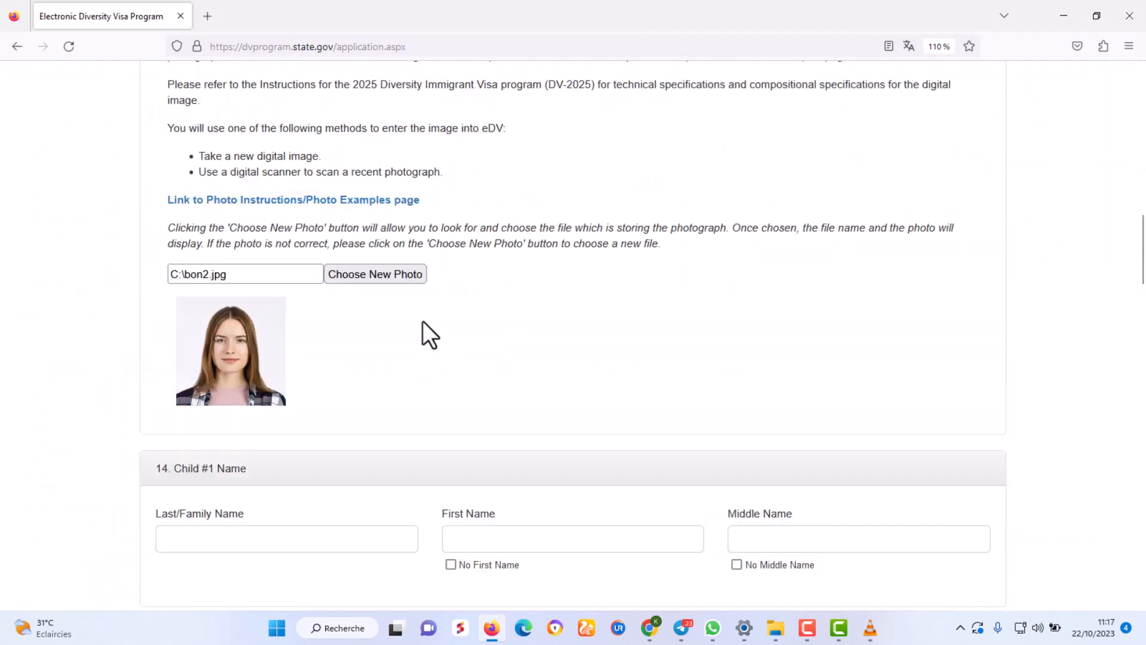
pyautogui.scroll(-1, 423, 321)
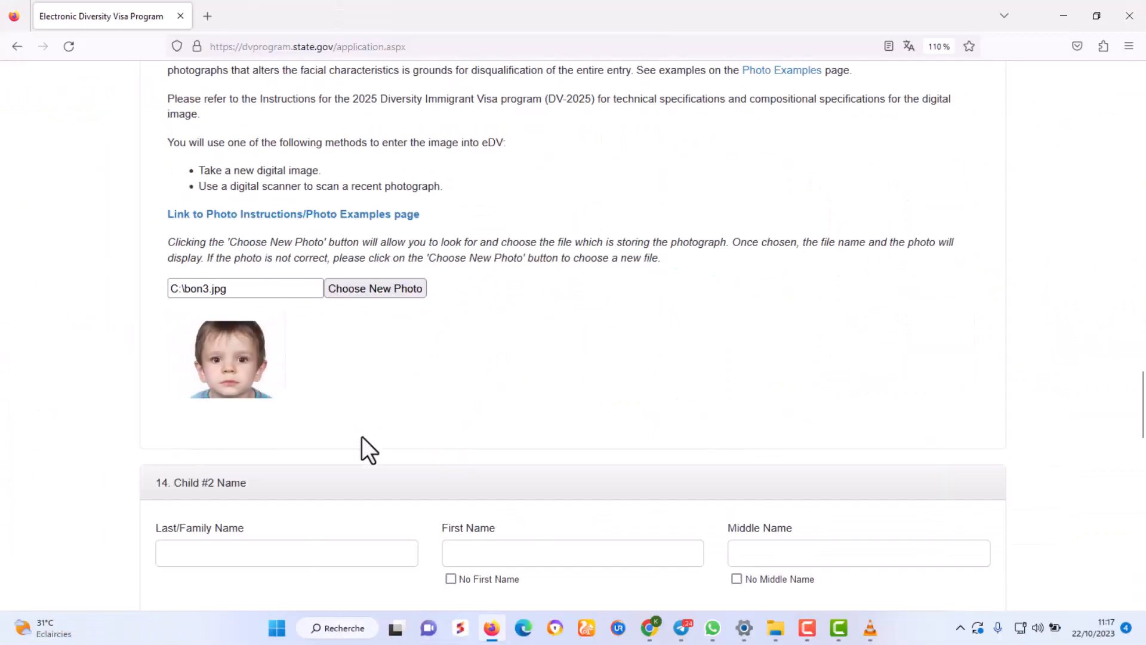
pyautogui.scroll(-5, 406, 263)
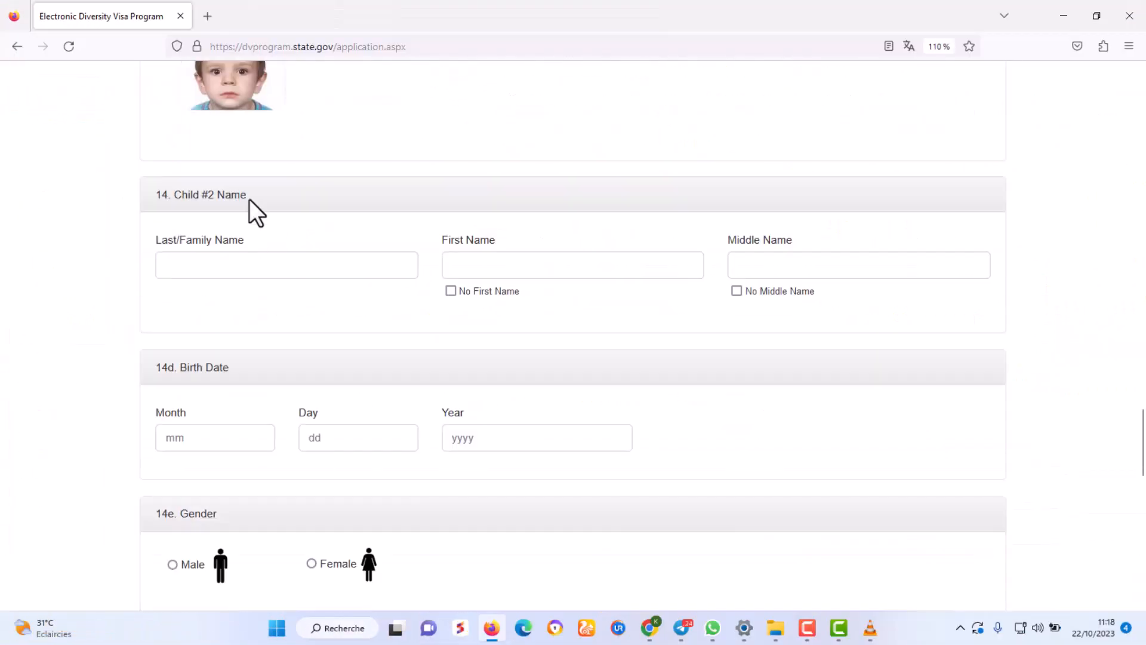
# Enter child #2's first name 'ENFANT 2' and tick No Middle Name.
pyautogui.click(205, 264)
pyautogui.click(511, 265)
pyautogui.write('ENFANT ')
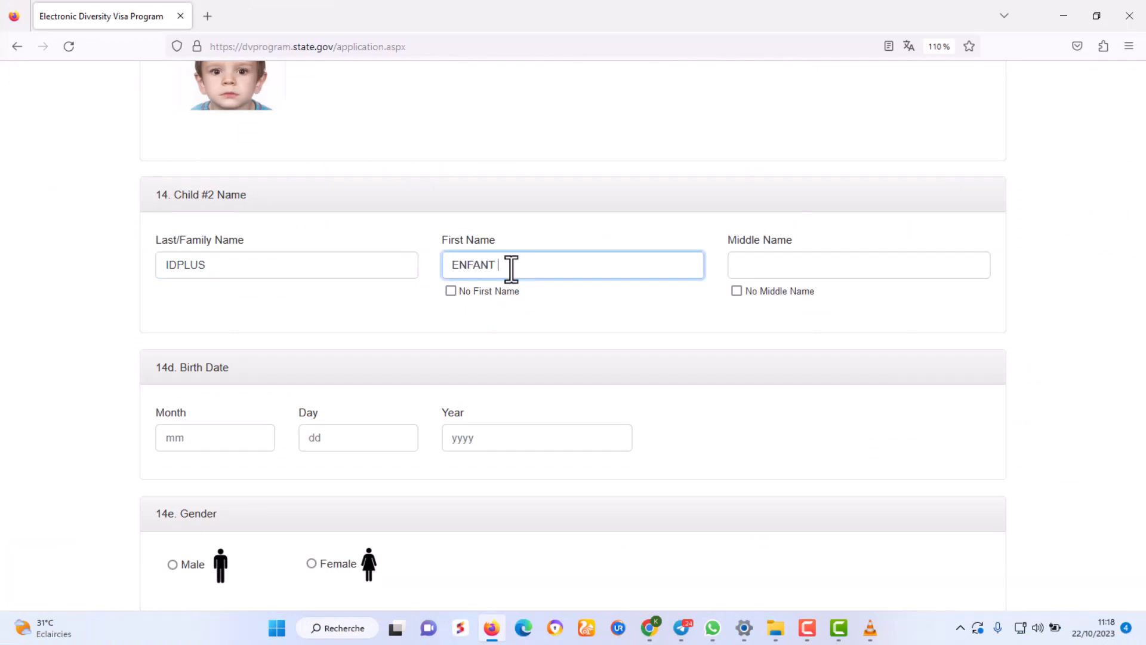
pyautogui.write('2')
pyautogui.click(736, 291)
# Set child #2's birth date to 02/24/2000.
pyautogui.click(231, 438)
pyautogui.write('02')
pyautogui.click(346, 437)
pyautogui.write('24')
pyautogui.click(527, 446)
pyautogui.write('200')
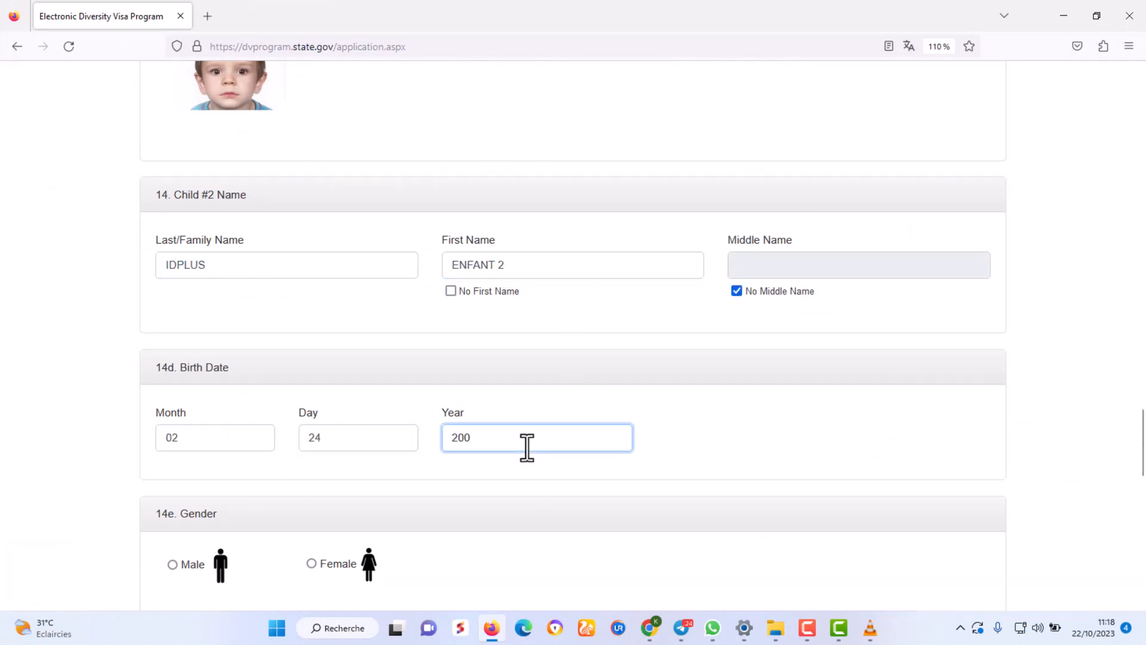
pyautogui.write('0')
# Mark child #2 as male, born in LOME, Togo.
pyautogui.scroll(-3, 527, 447)
pyautogui.click(173, 307)
pyautogui.click(224, 478)
pyautogui.write('LOME')
pyautogui.scroll(-3, 239, 477)
pyautogui.click(255, 370)
# Attach bon4.jpg as child #2's photo and submit Part Two.
pyautogui.click(378, 464)
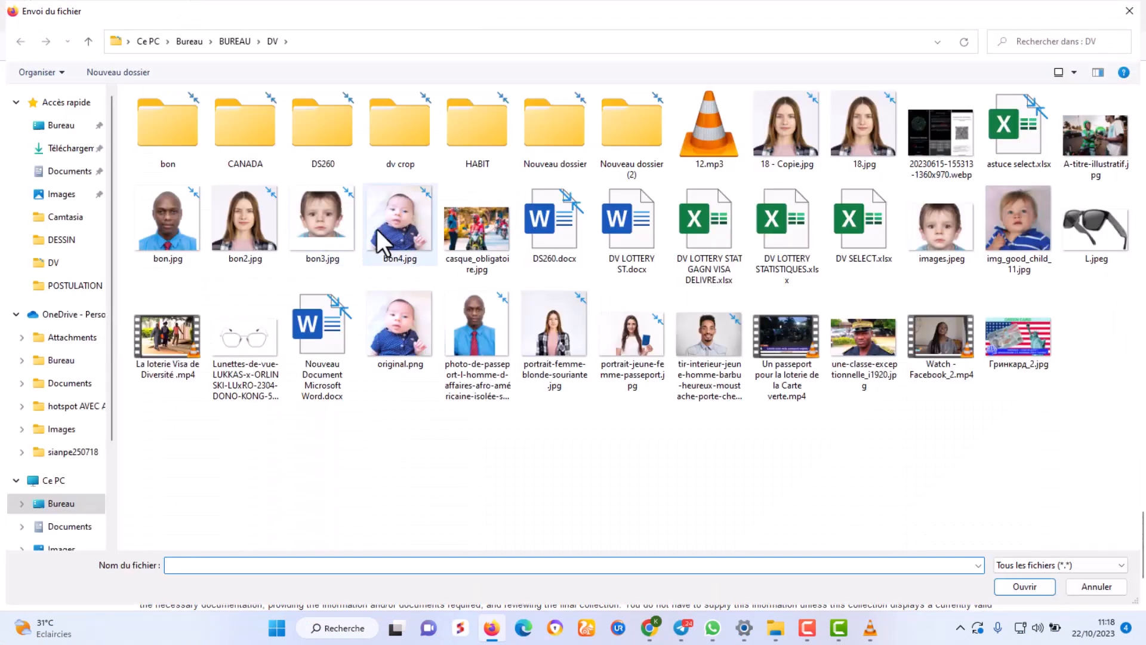
pyautogui.doubleClick(377, 228)
pyautogui.scroll(-2, 564, 399)
pyautogui.scroll(10, 566, 400)
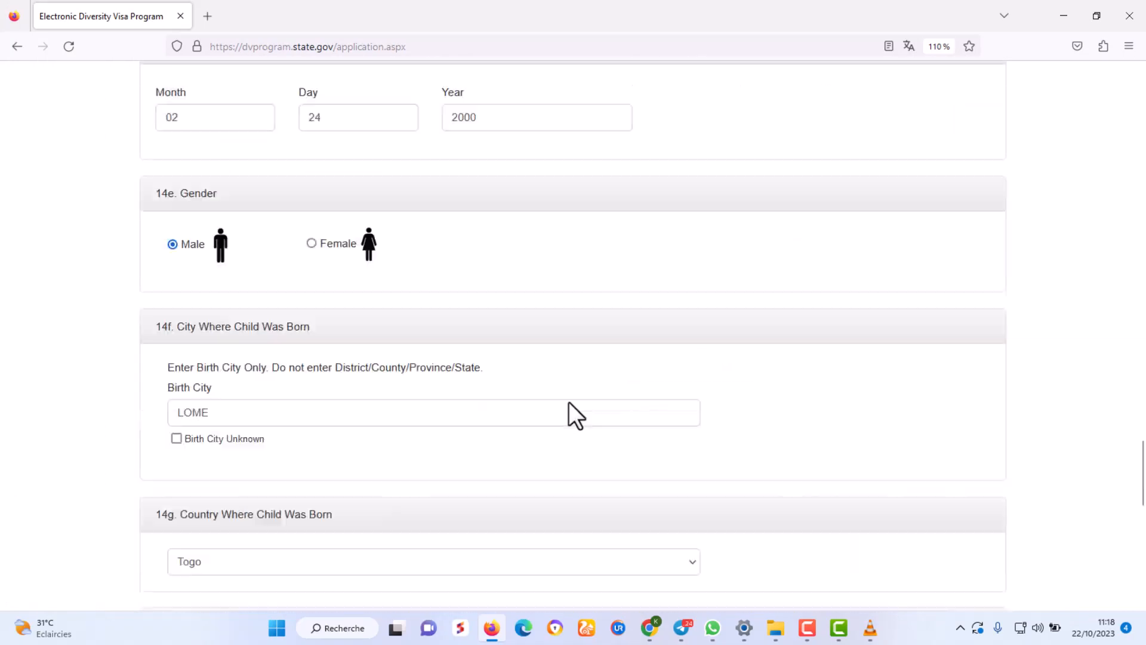
pyautogui.scroll(15, 571, 406)
pyautogui.scroll(-20, 582, 405)
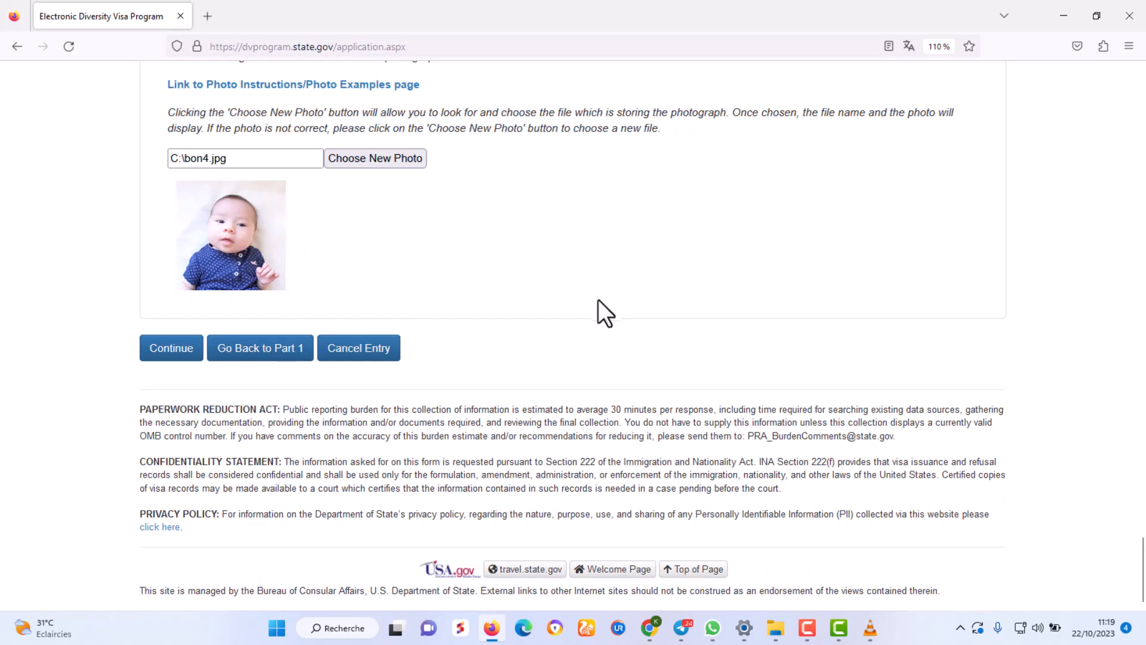
pyautogui.scroll(15, 673, 349)
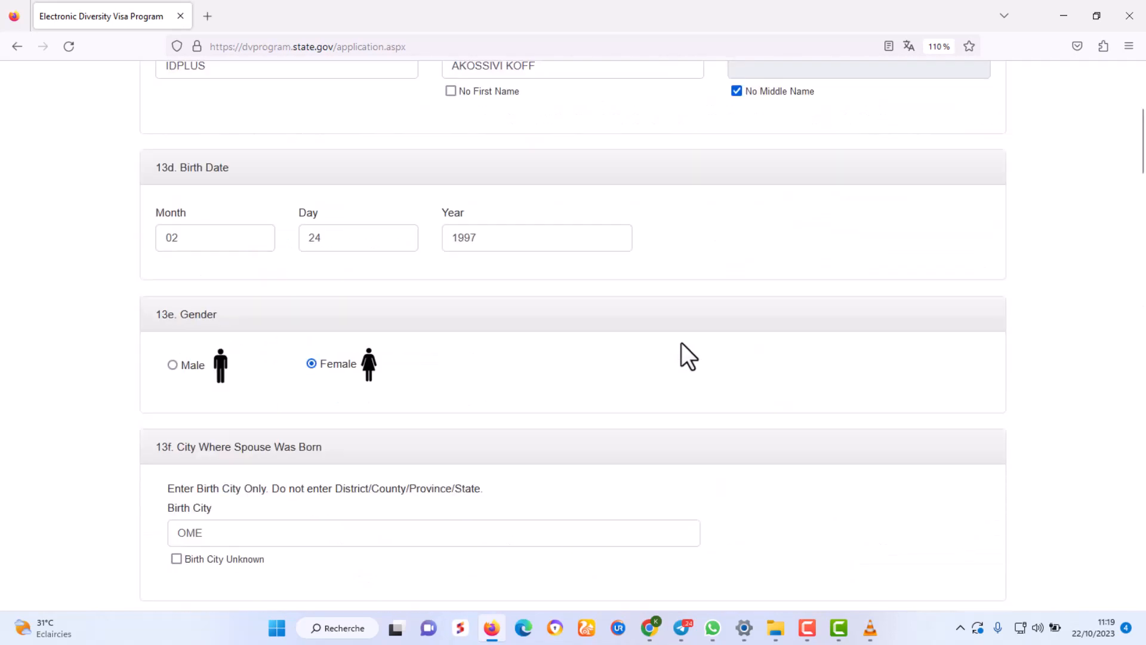
pyautogui.scroll(-20, 682, 342)
pyautogui.click(170, 346)
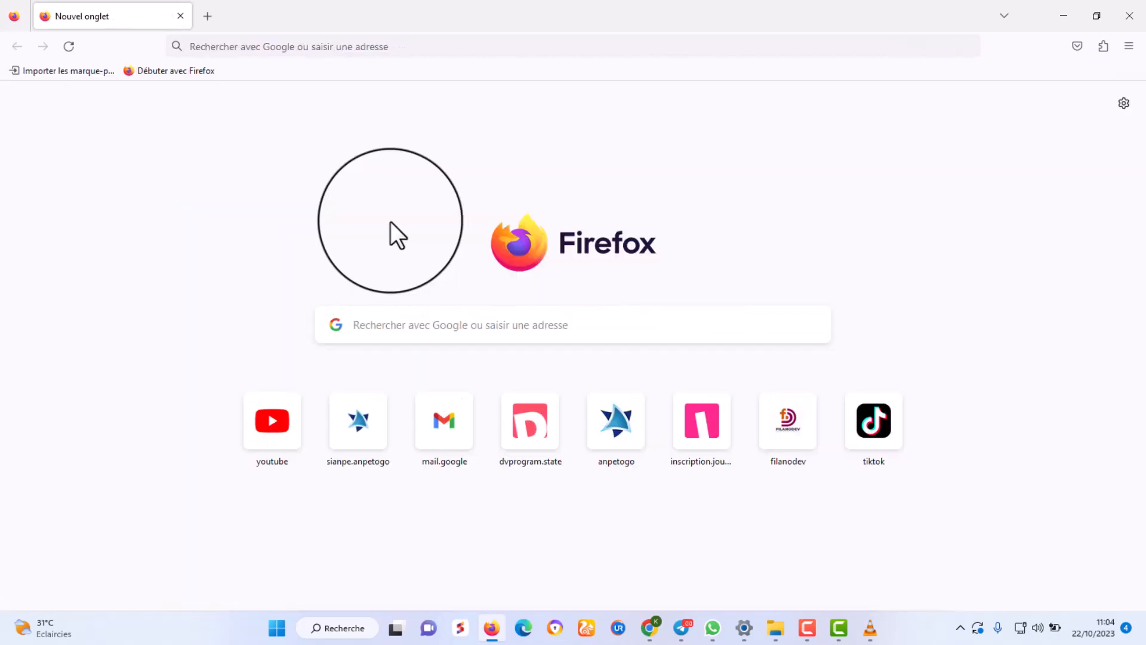
# Load dvprogram.state.gov from the 'dv' address-bar autocompletion.
pyautogui.click(308, 45)
pyautogui.write('d')
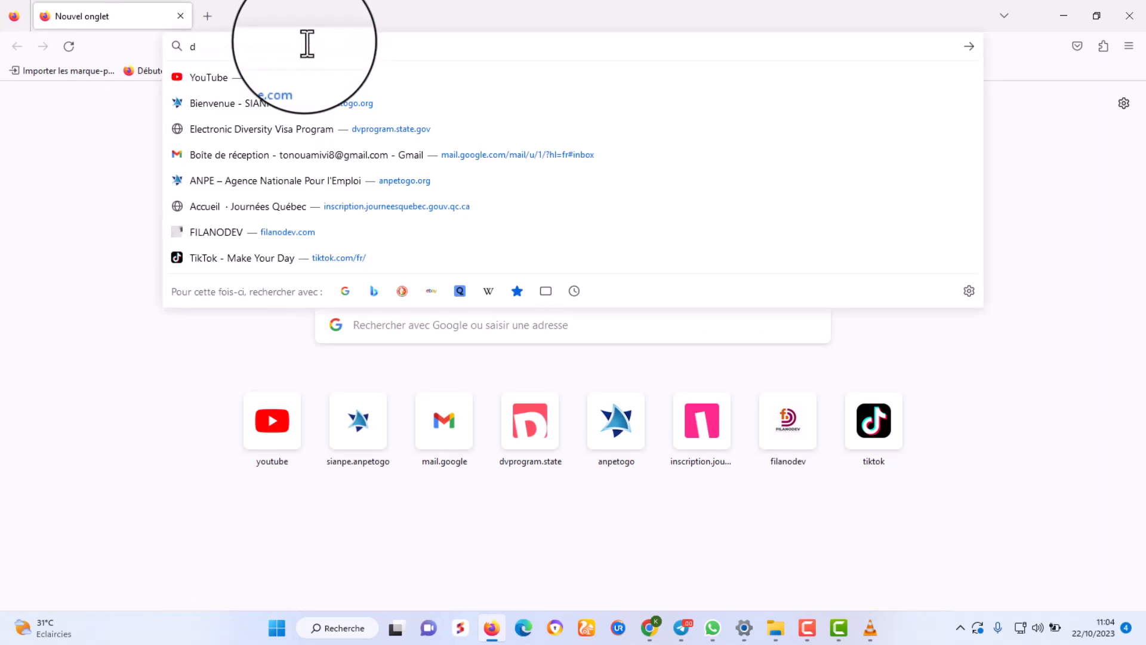
pyautogui.write('vprogram.state.gov/')
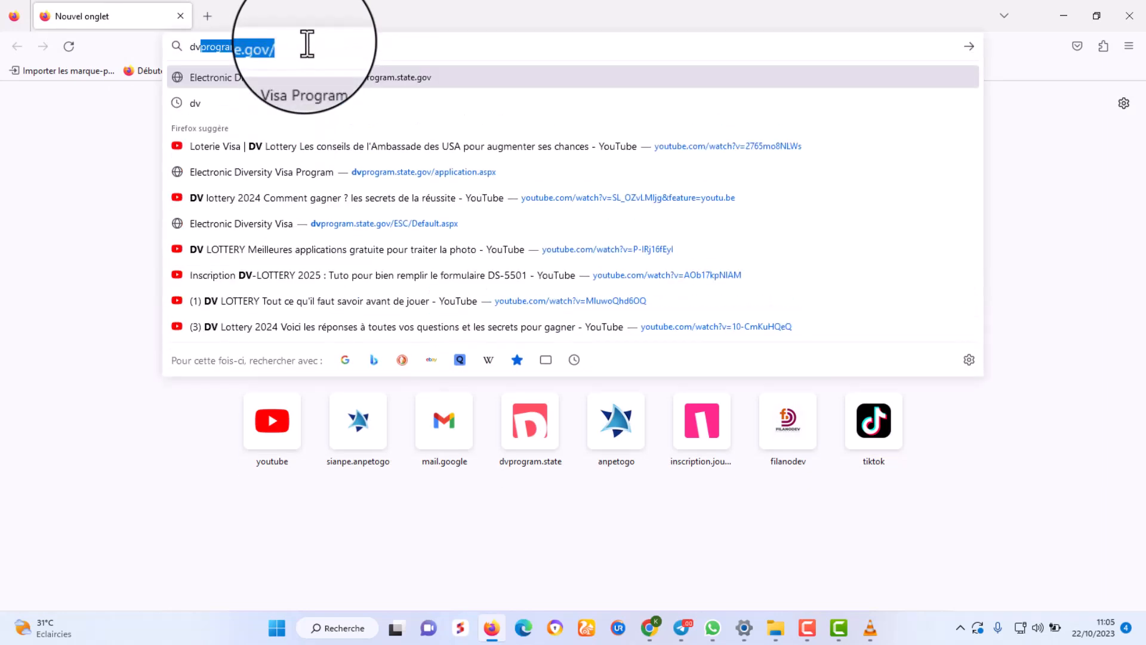
pyautogui.click(307, 44)
pyautogui.press('Return')
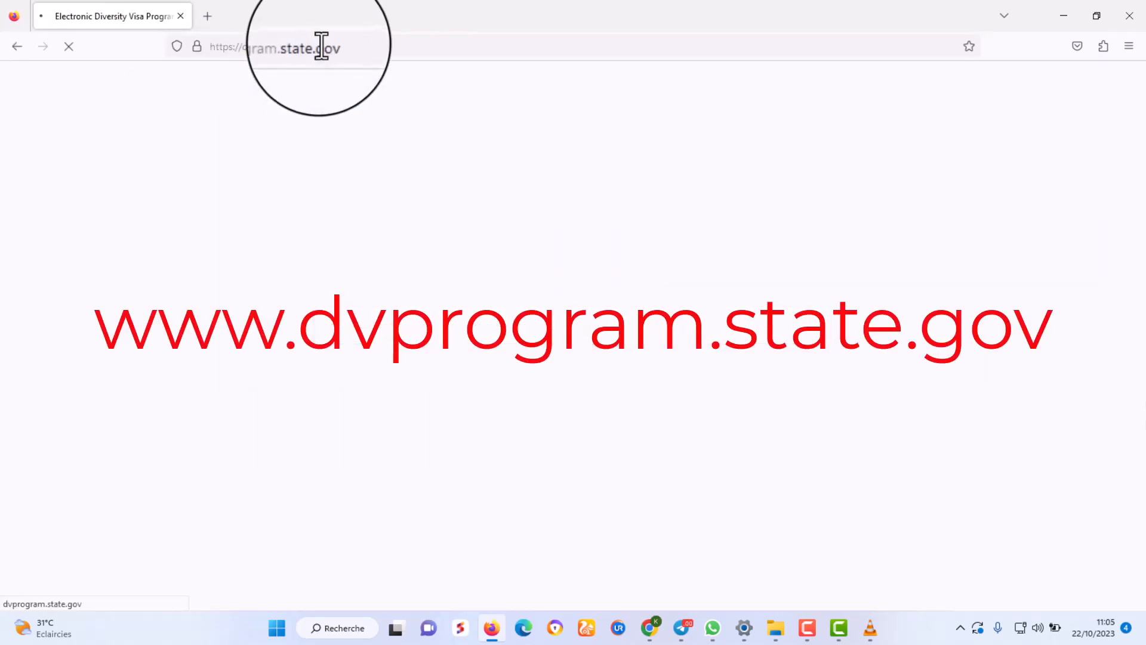
pyautogui.moveTo(358, 47); pyautogui.dragTo(203, 47)
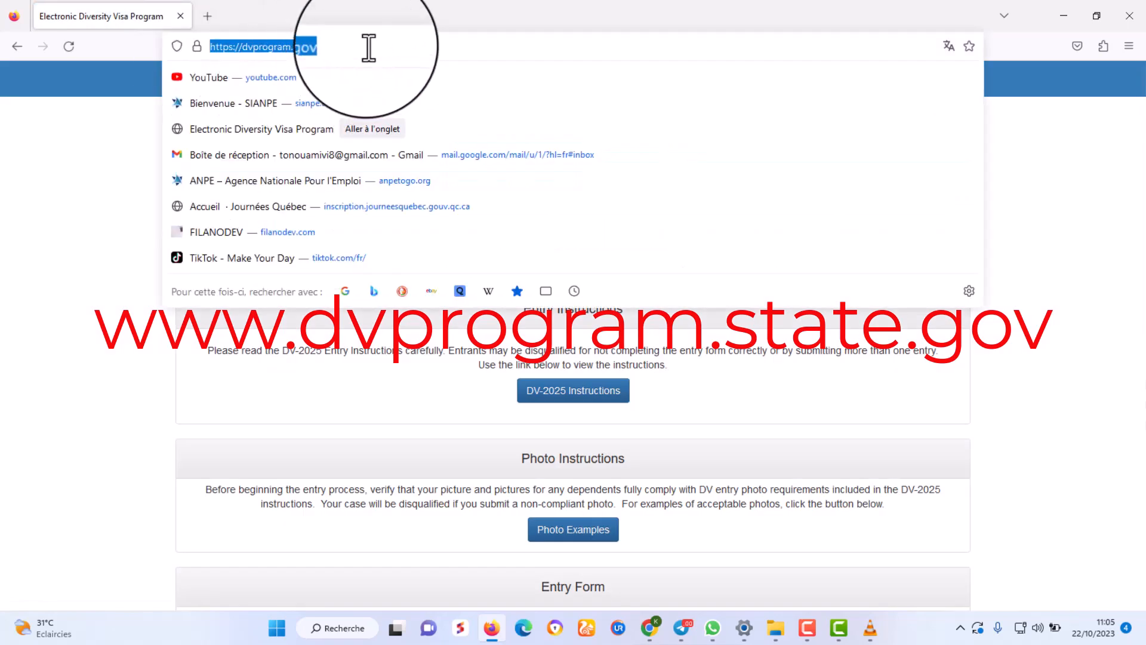
# Look over the DV-2025 welcome page and start a new entry with Begin Entry.
pyautogui.click(105, 159)
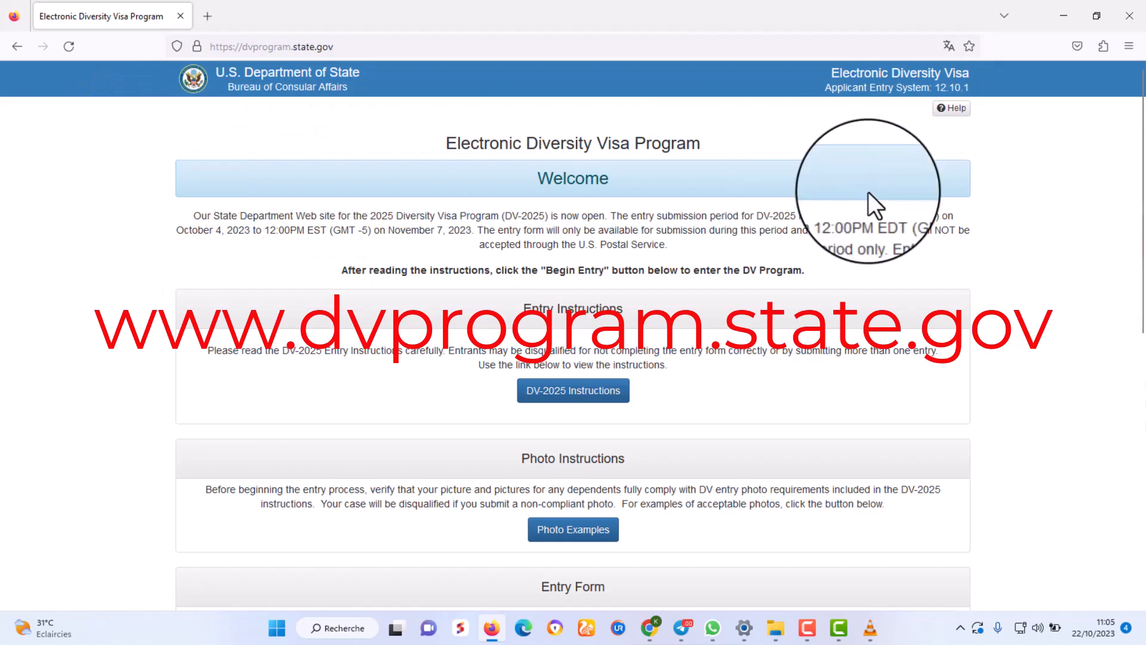
pyautogui.scroll(-8, 1023, 252)
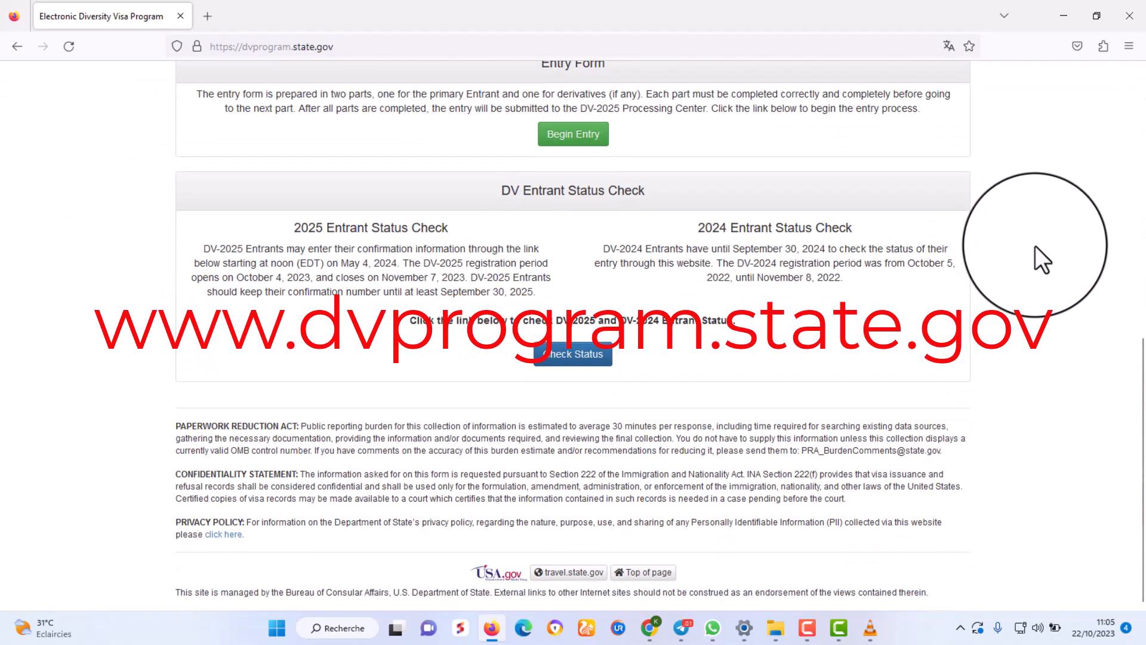
pyautogui.scroll(8, 1034, 244)
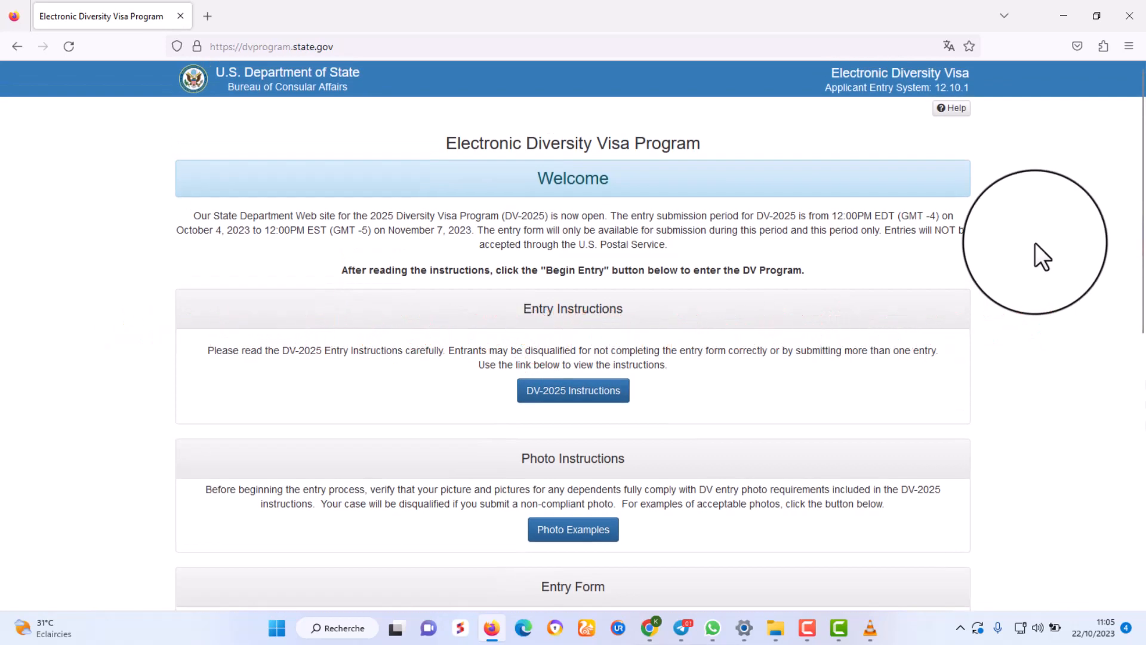
pyautogui.scroll(4, 1035, 243)
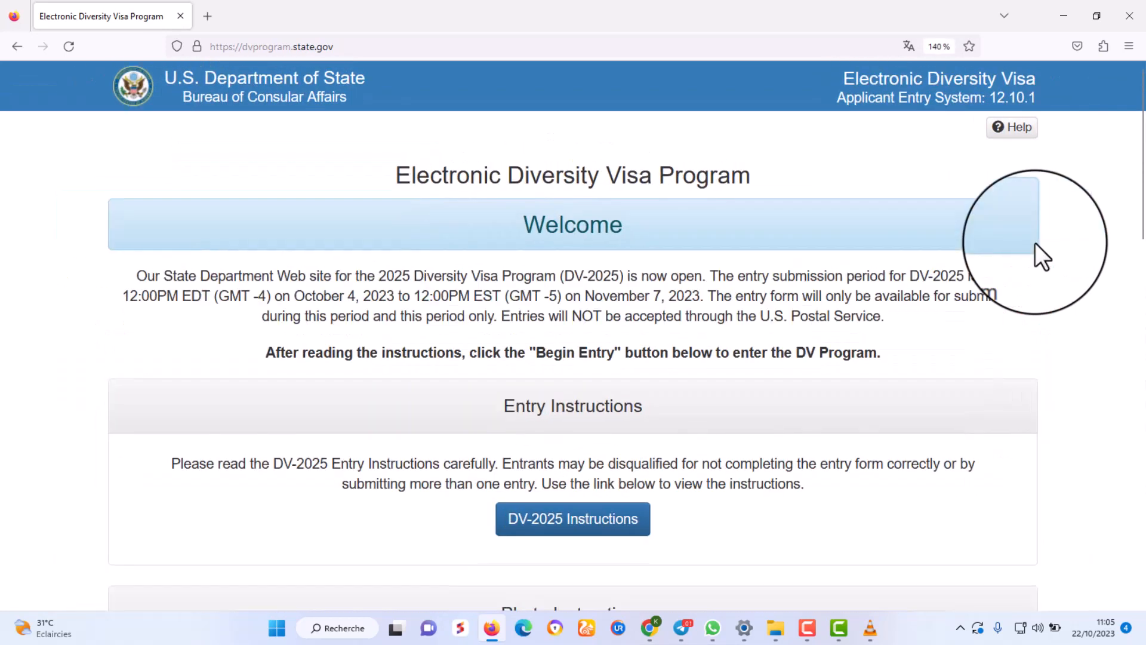
pyautogui.scroll(1, 1035, 242)
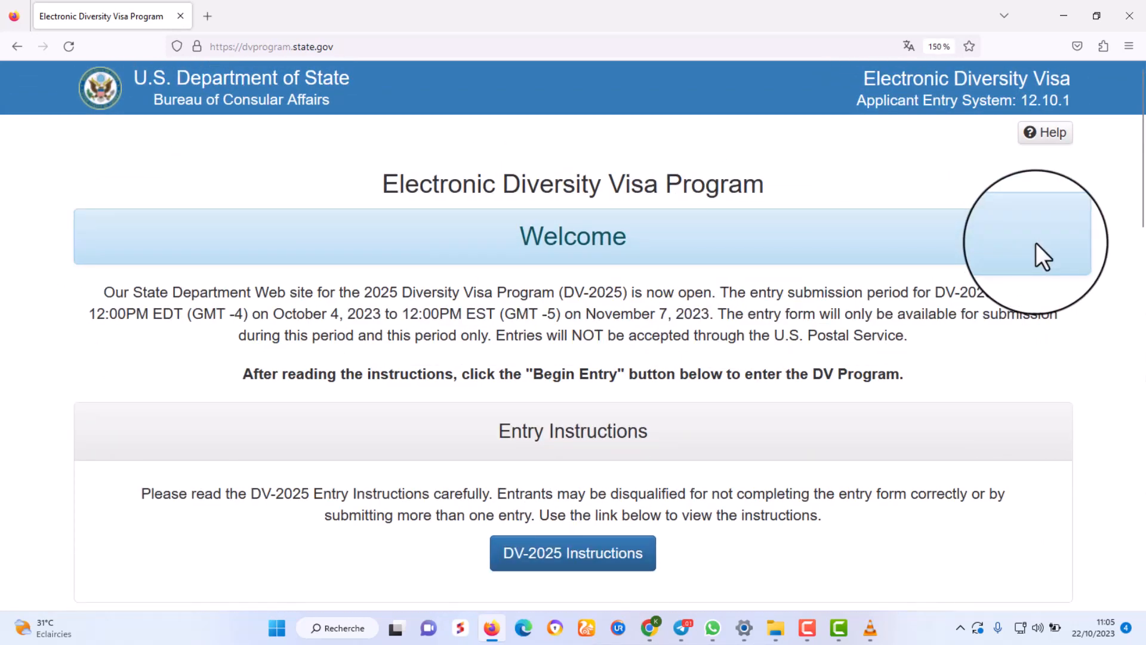
pyautogui.scroll(1, 1036, 242)
pyautogui.scroll(-5, 1036, 242)
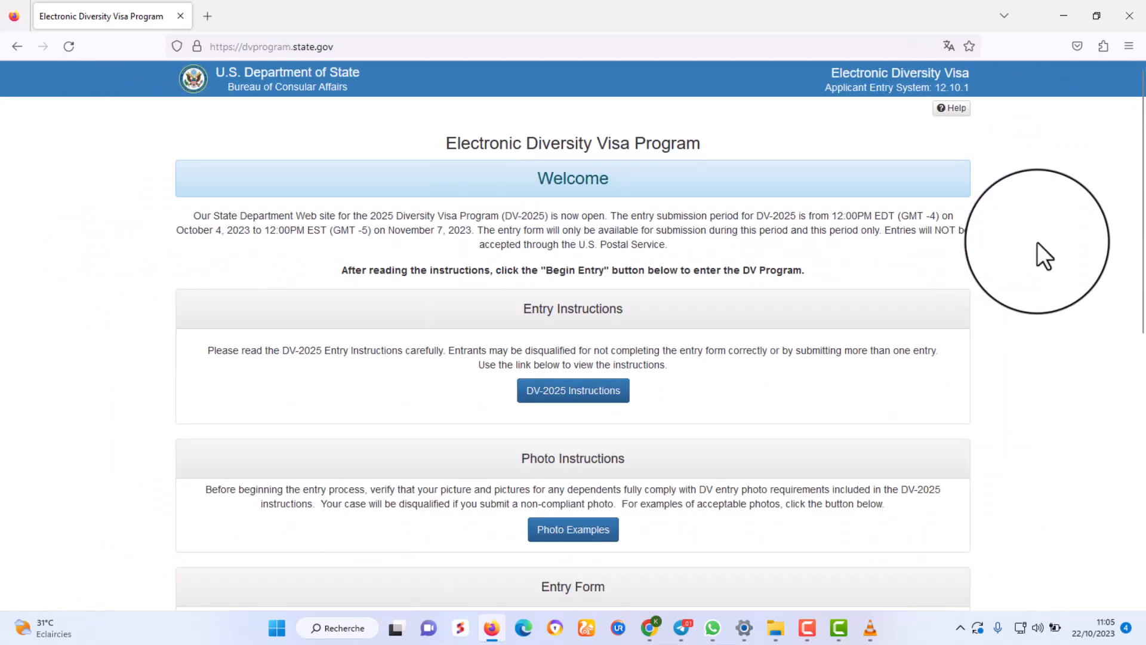
pyautogui.scroll(-1, 1036, 241)
pyautogui.scroll(-3, 1017, 266)
pyautogui.scroll(-5, 1017, 266)
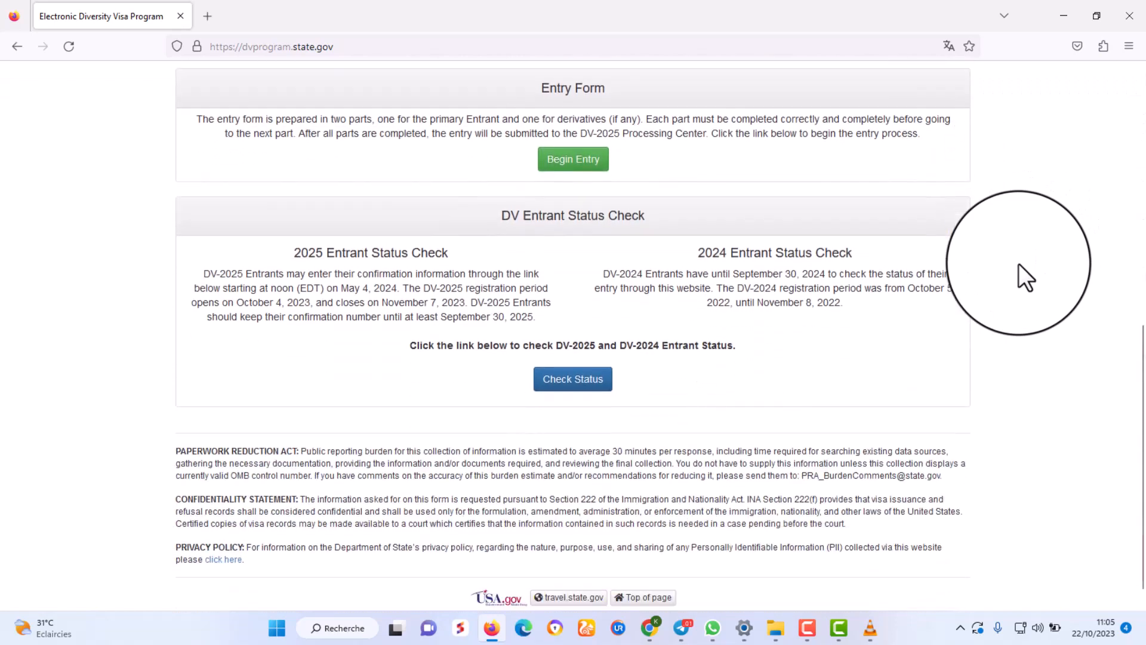
pyautogui.scroll(6, 1018, 263)
pyautogui.scroll(-3, 1019, 262)
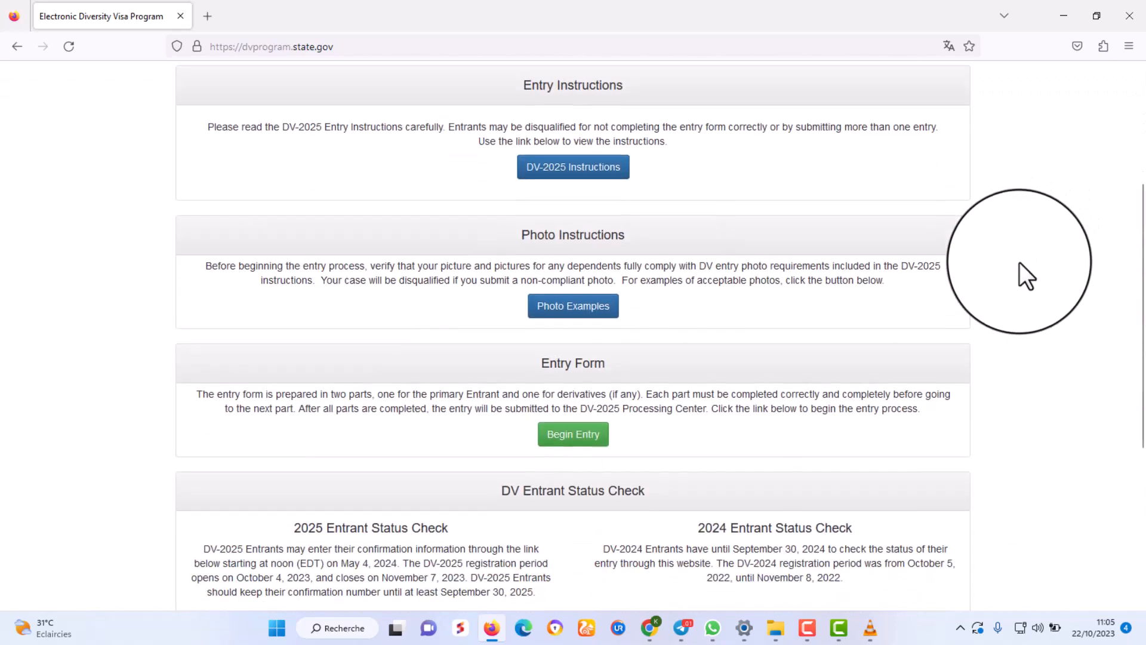
pyautogui.scroll(2, 1019, 263)
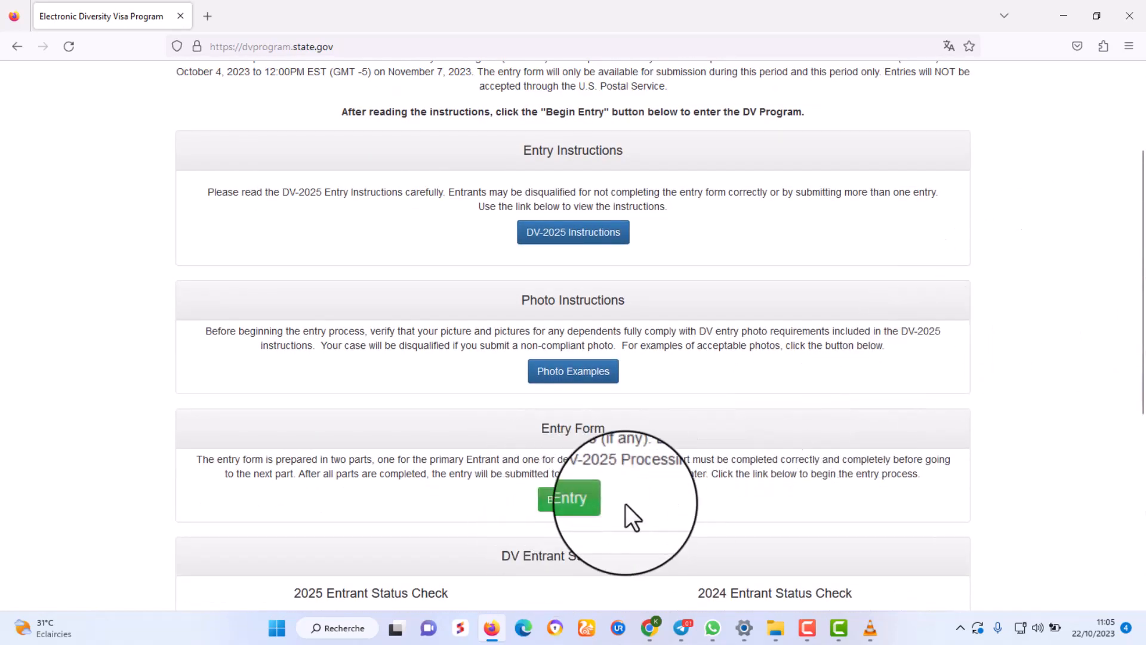
pyautogui.click(558, 505)
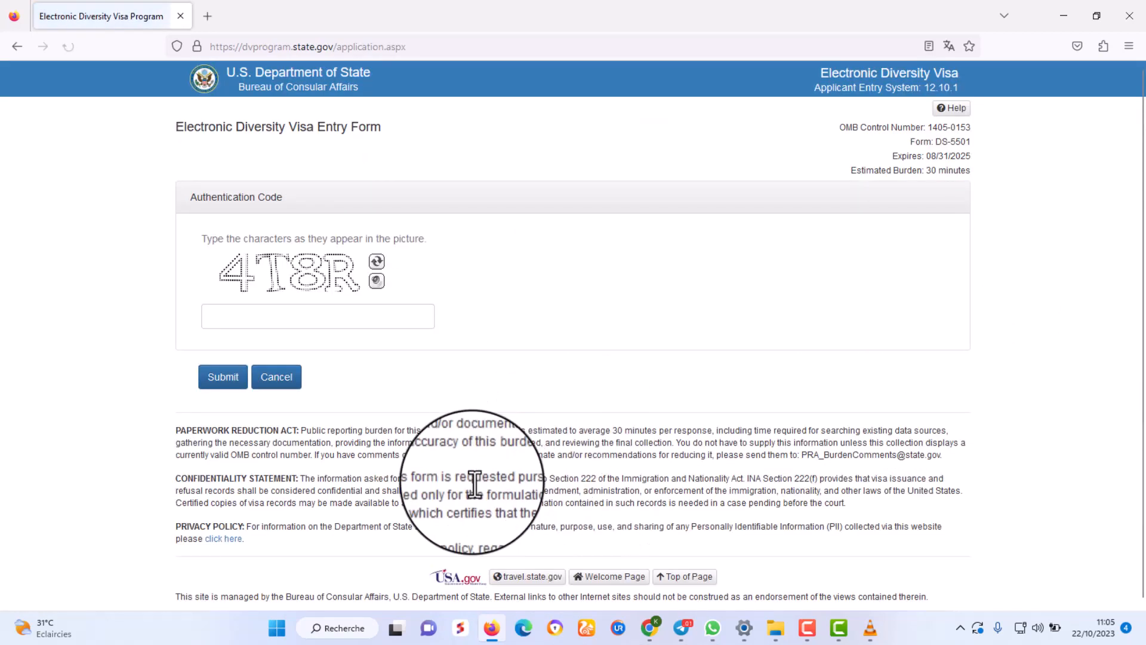
pyautogui.click(289, 321)
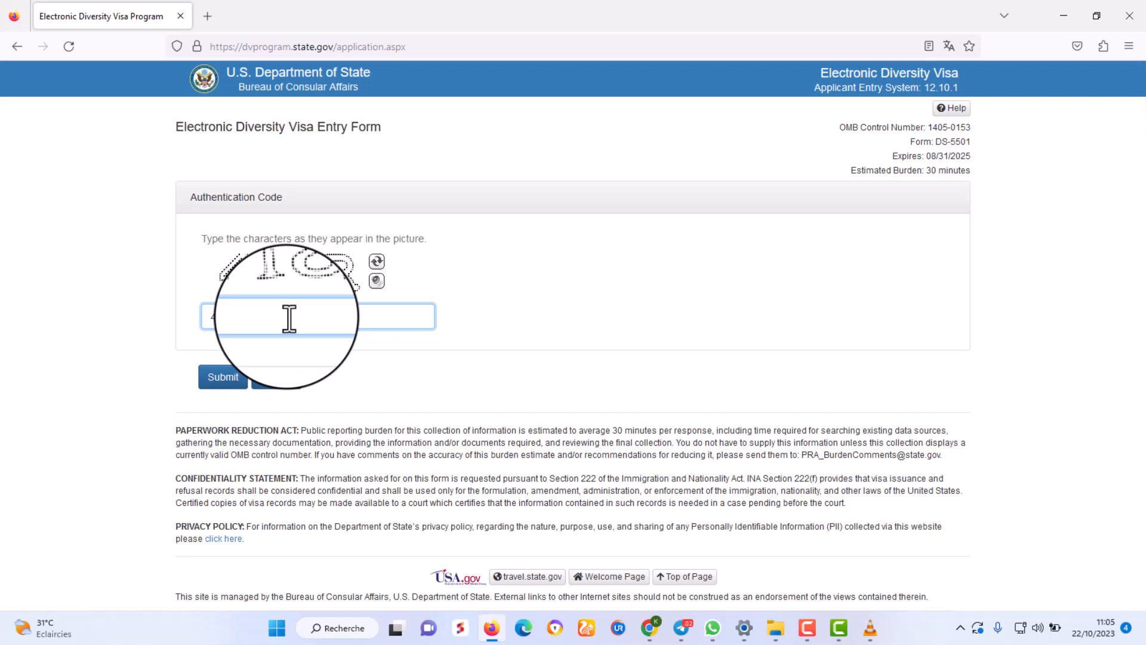
pyautogui.write('4T8R')
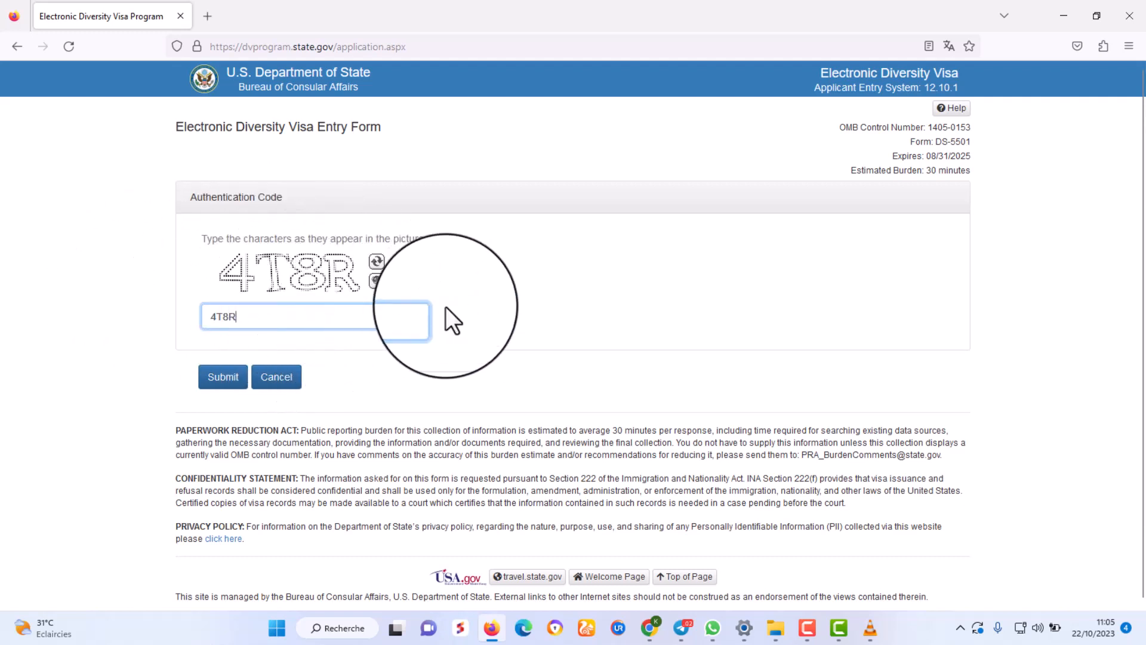
pyautogui.click(569, 293)
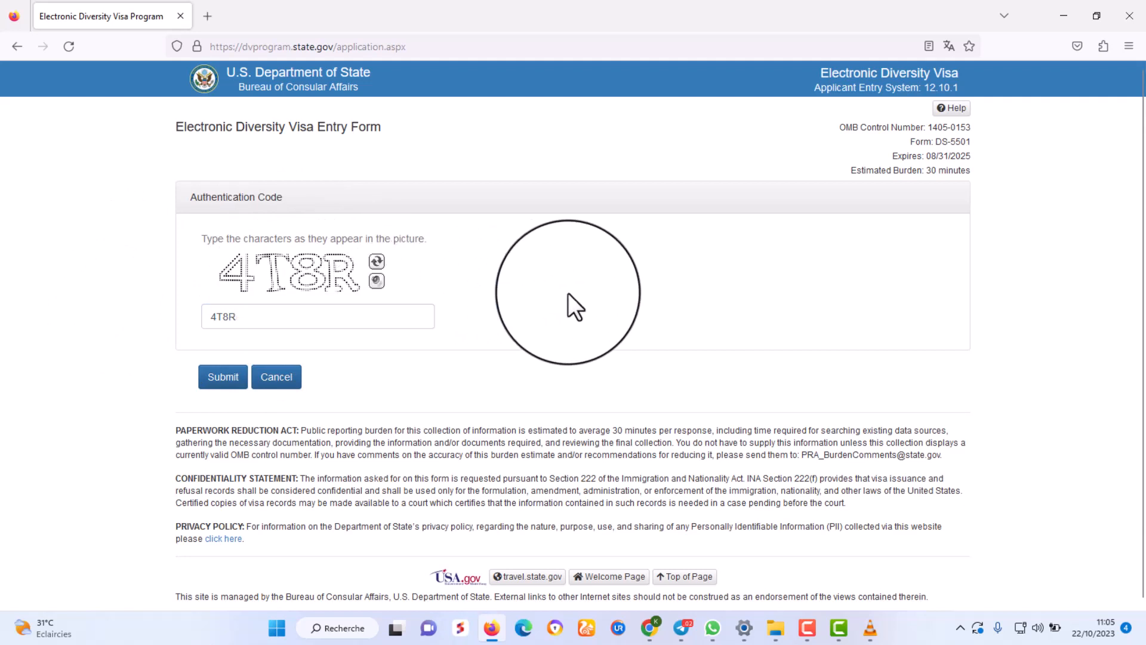
pyautogui.click(258, 317)
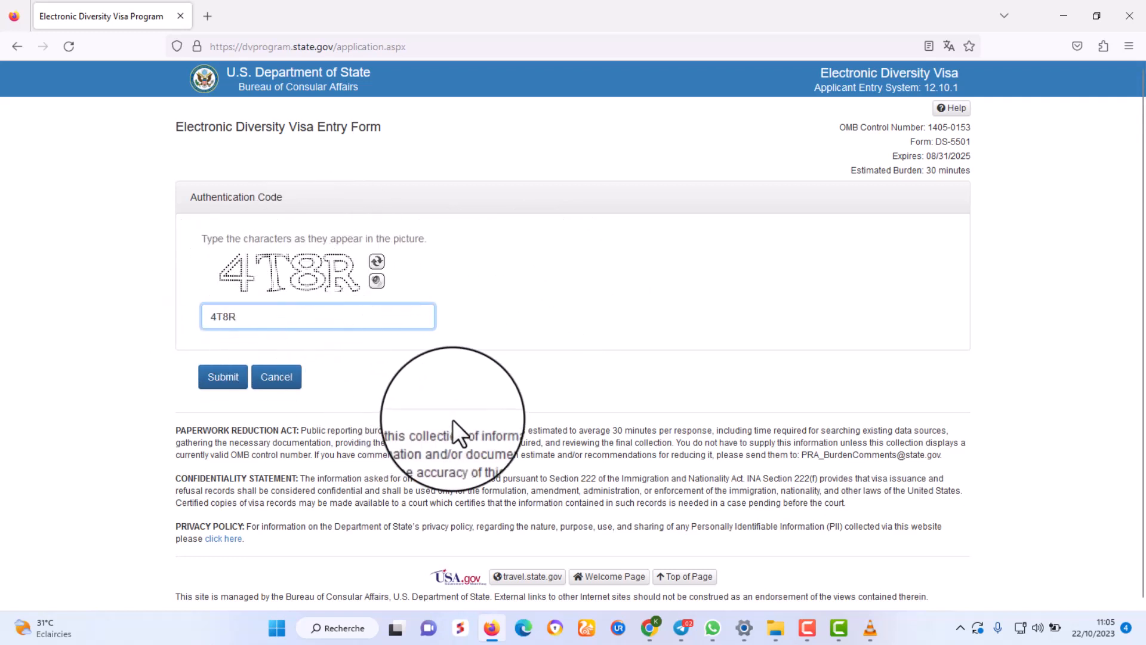
pyautogui.click(222, 377)
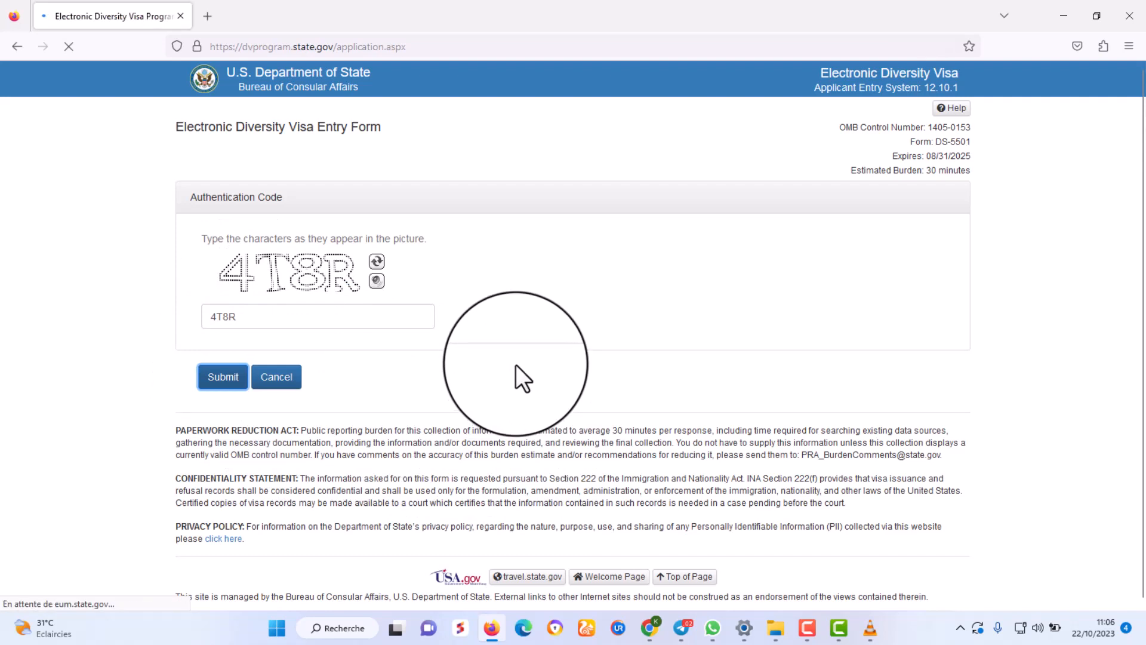
# Fill the entrant's last name from the saved autocomplete suggestion.
pyautogui.scroll(-6, 797, 364)
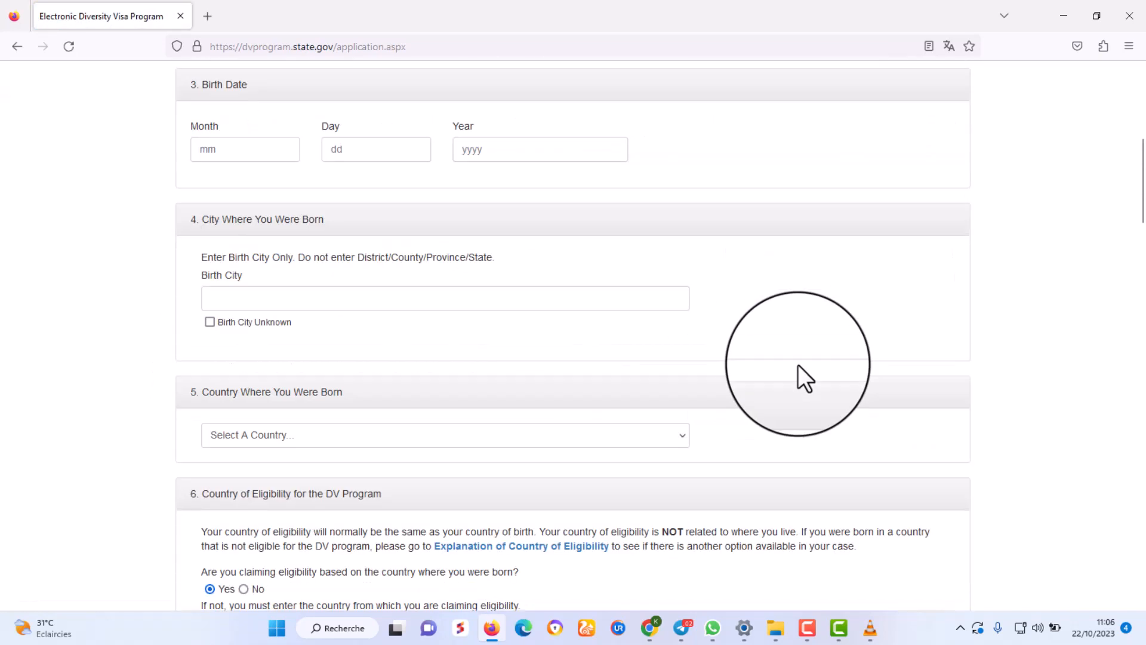
pyautogui.scroll(-20, 805, 378)
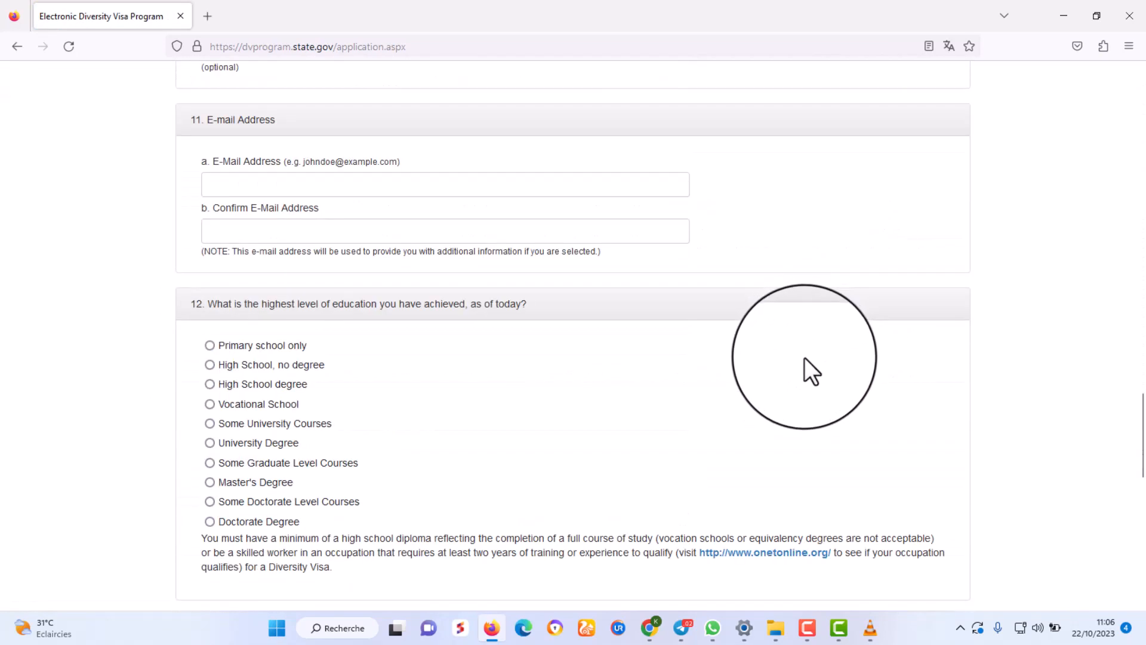
pyautogui.scroll(20, 804, 357)
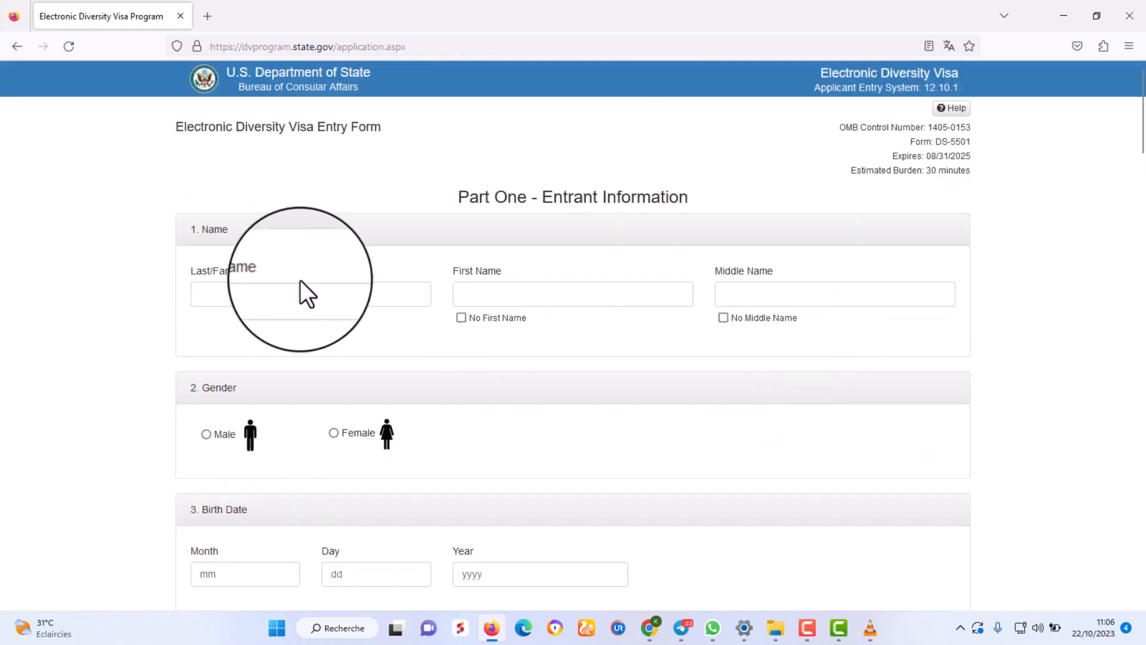
pyautogui.click(289, 293)
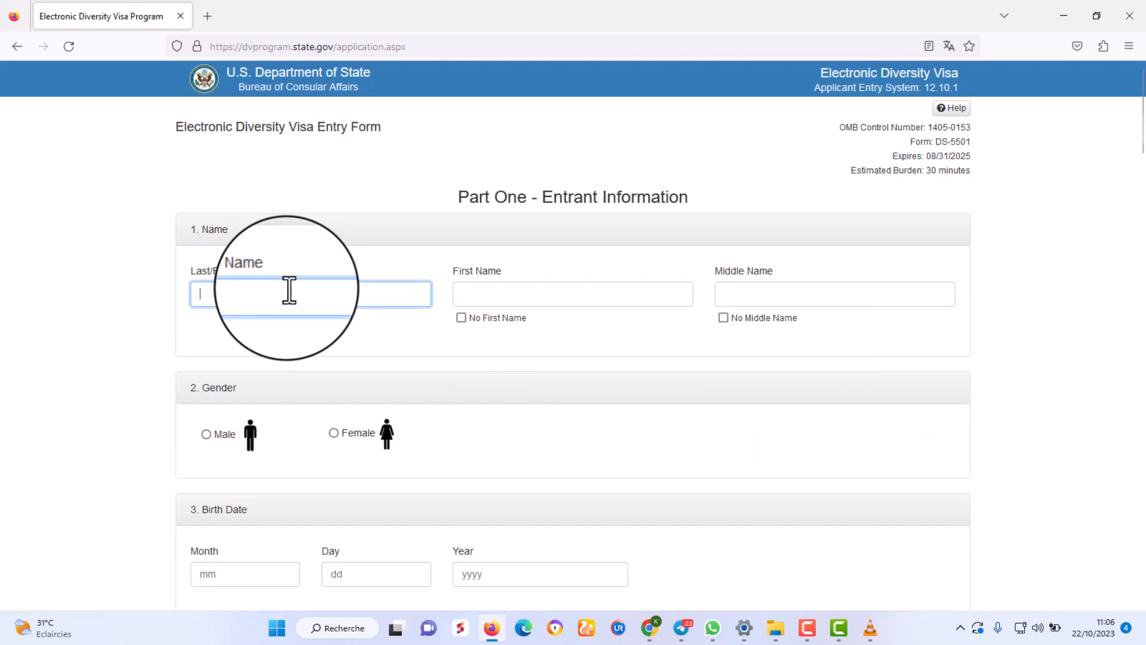
pyautogui.write('i')
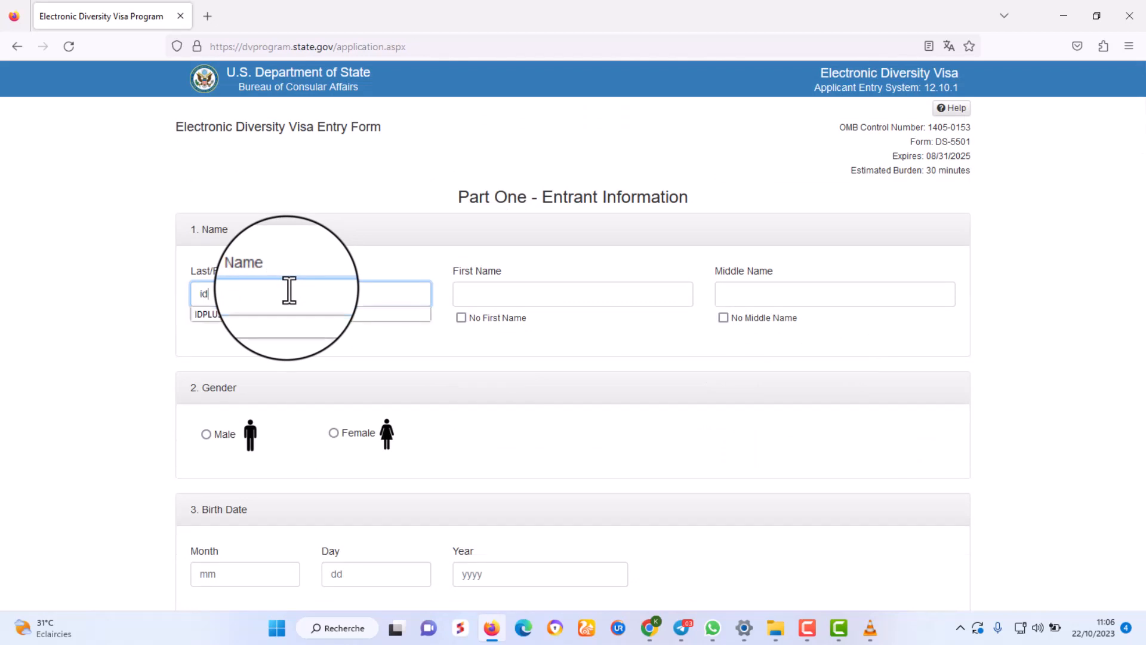
pyautogui.write('d')
pyautogui.click(290, 314)
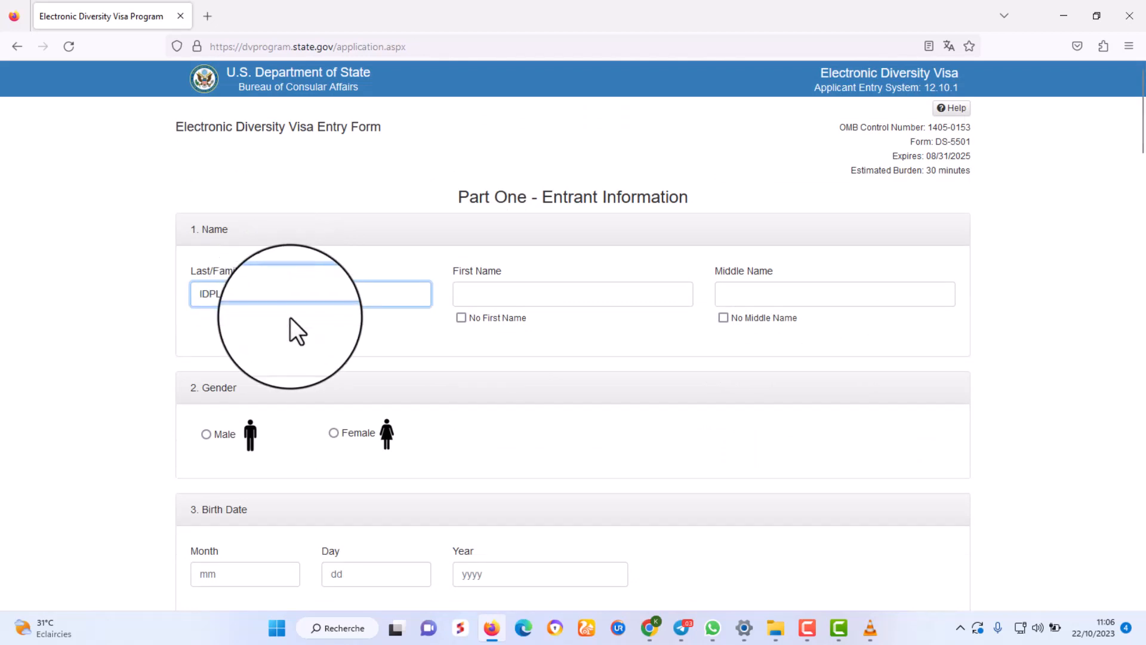
# Type the entrant's first name into the First Name field.
pyautogui.click(528, 298)
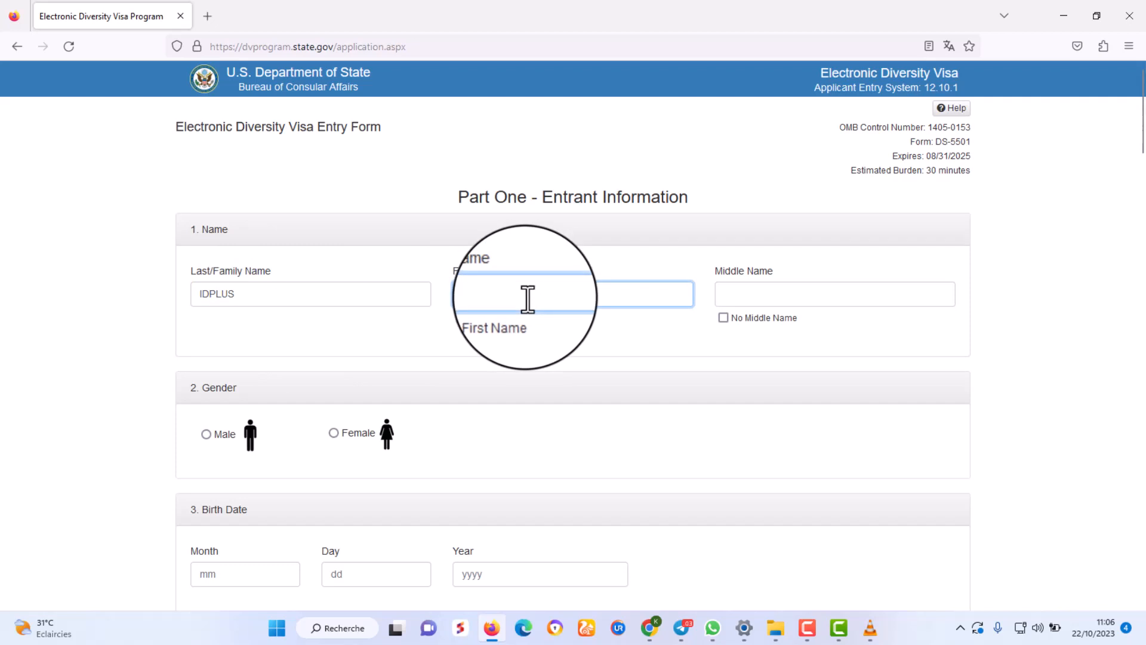
pyautogui.click(528, 299)
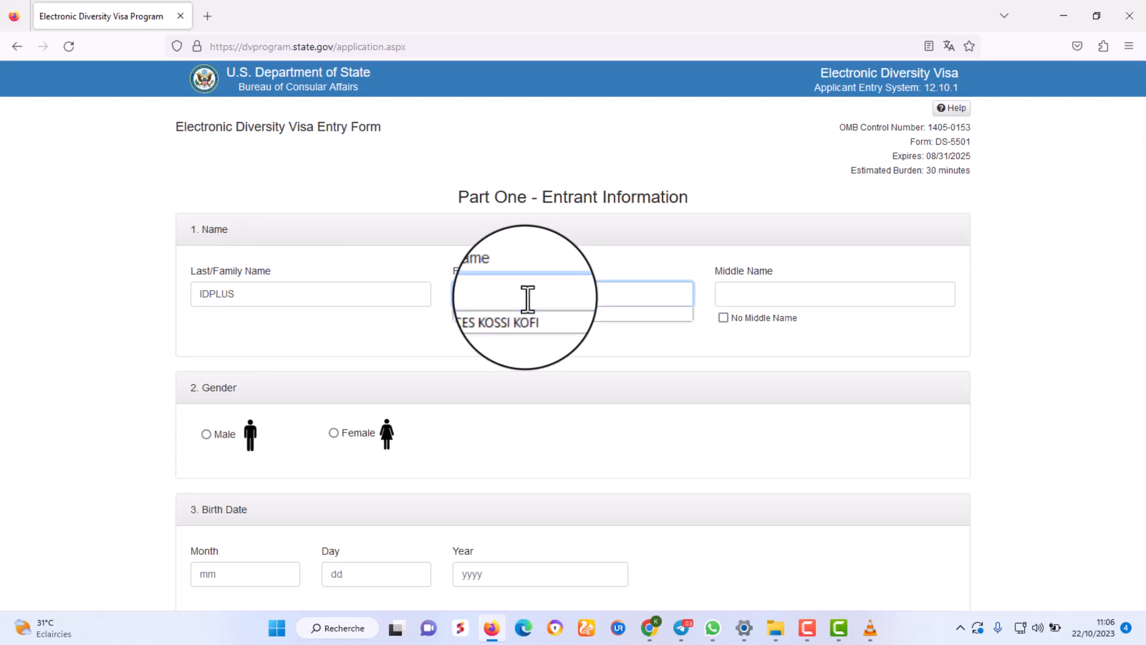
pyautogui.click(529, 293)
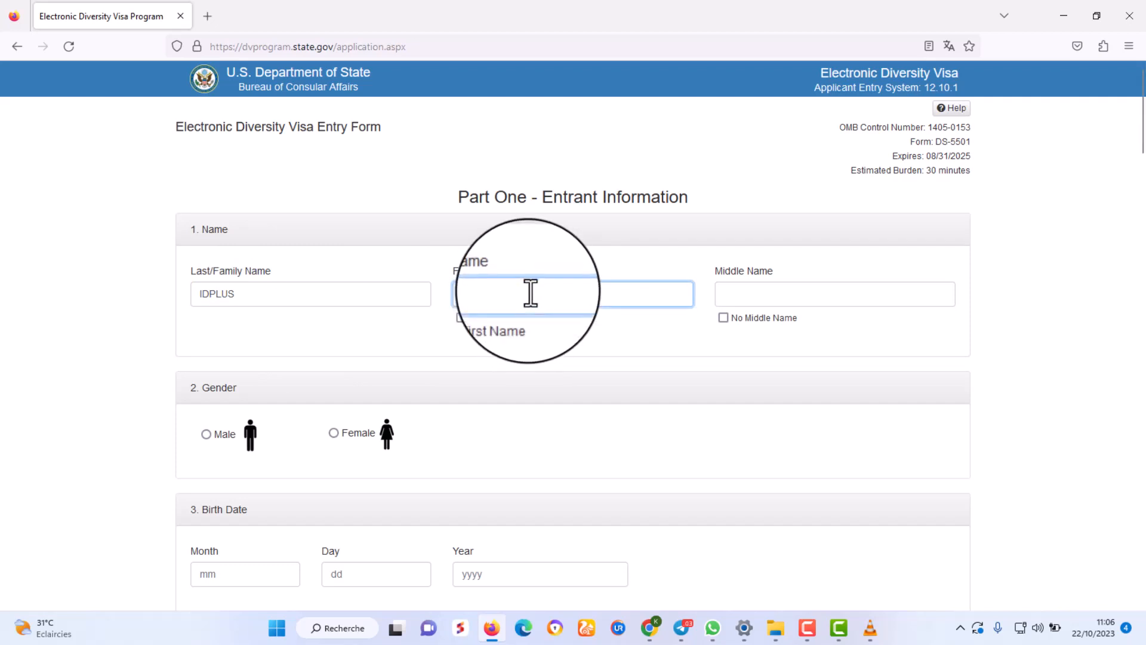
pyautogui.click(530, 292)
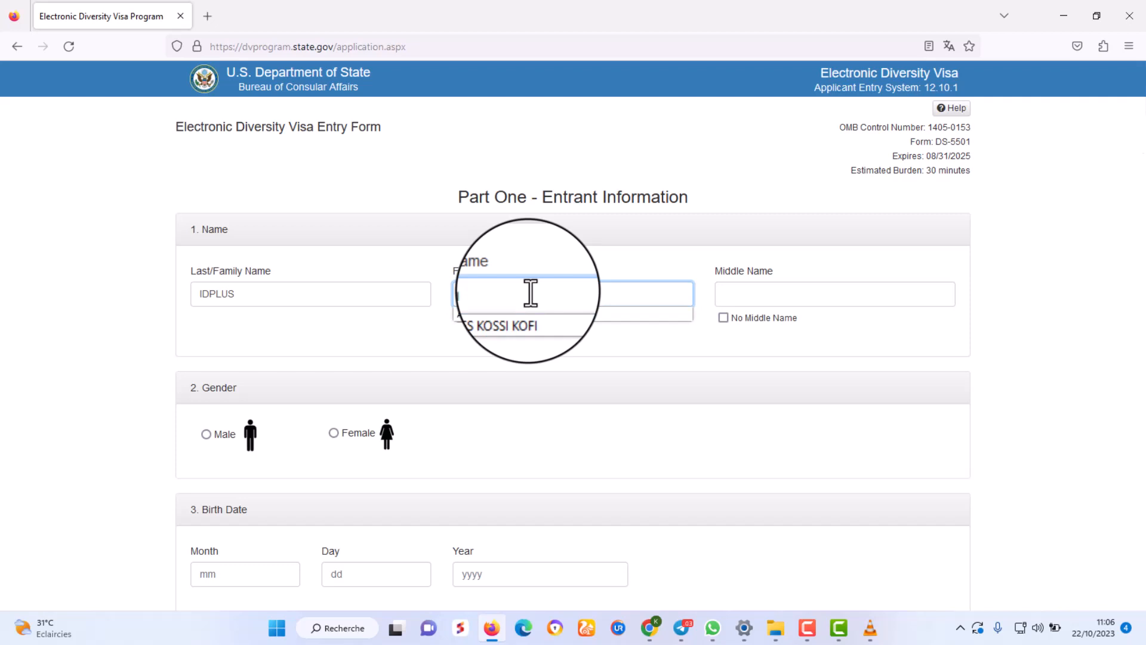
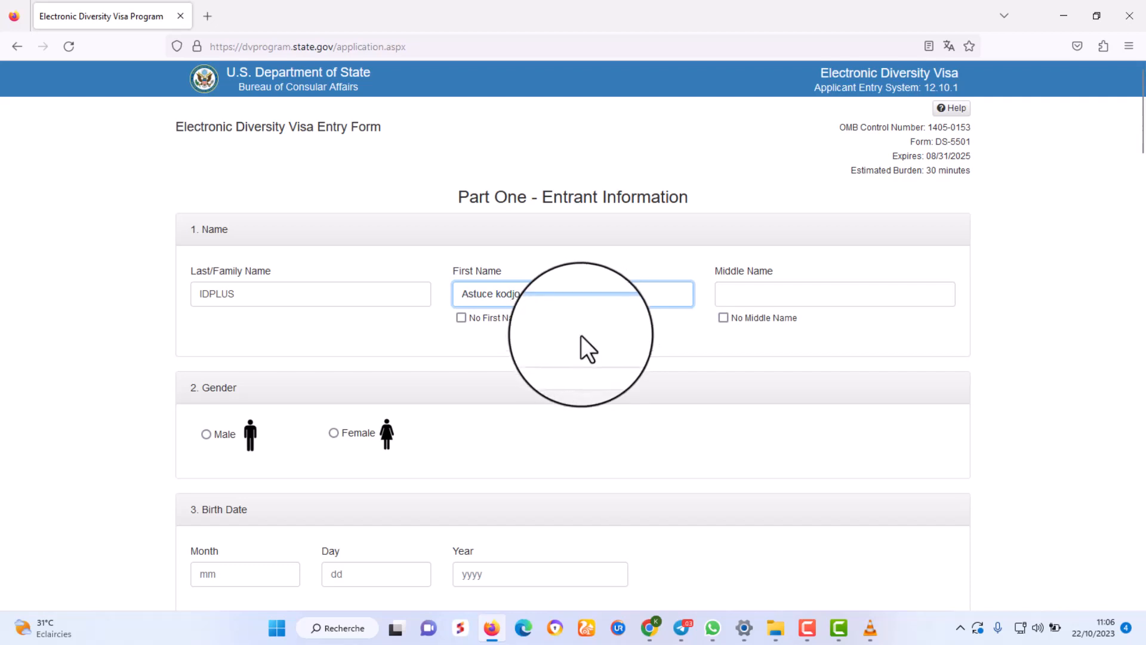
# Correct the capitalisation of the entrant's first name.
pyautogui.scroll(-2, 582, 340)
pyautogui.scroll(2, 582, 350)
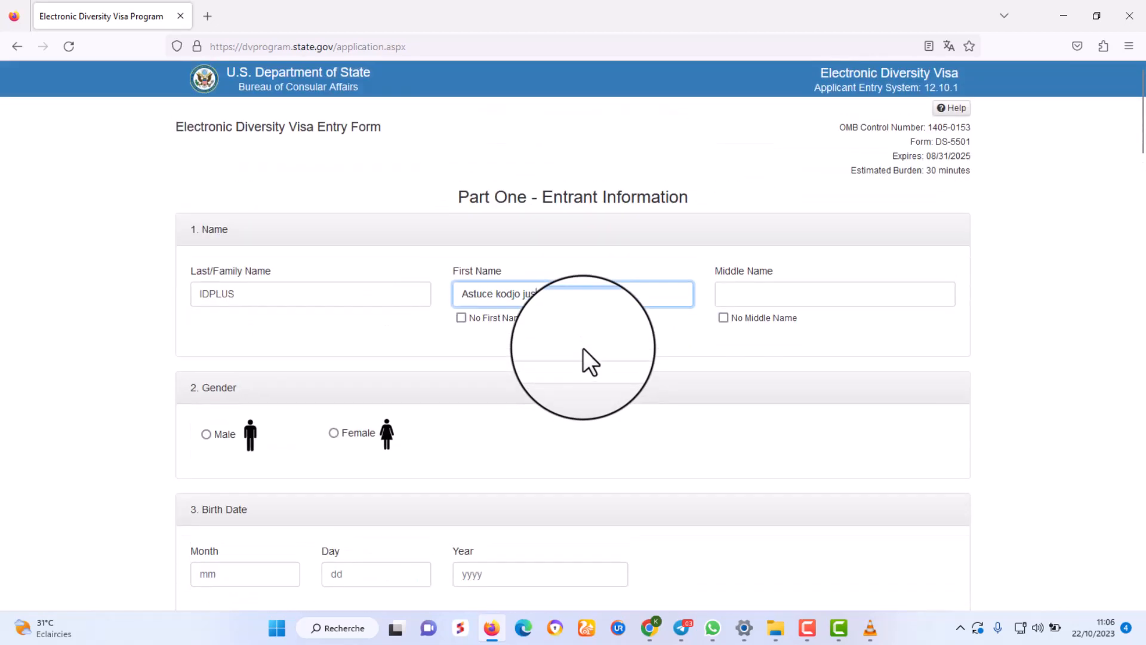
pyautogui.click(271, 291)
pyautogui.moveTo(271, 291); pyautogui.dragTo(198, 299)
pyautogui.click(273, 294)
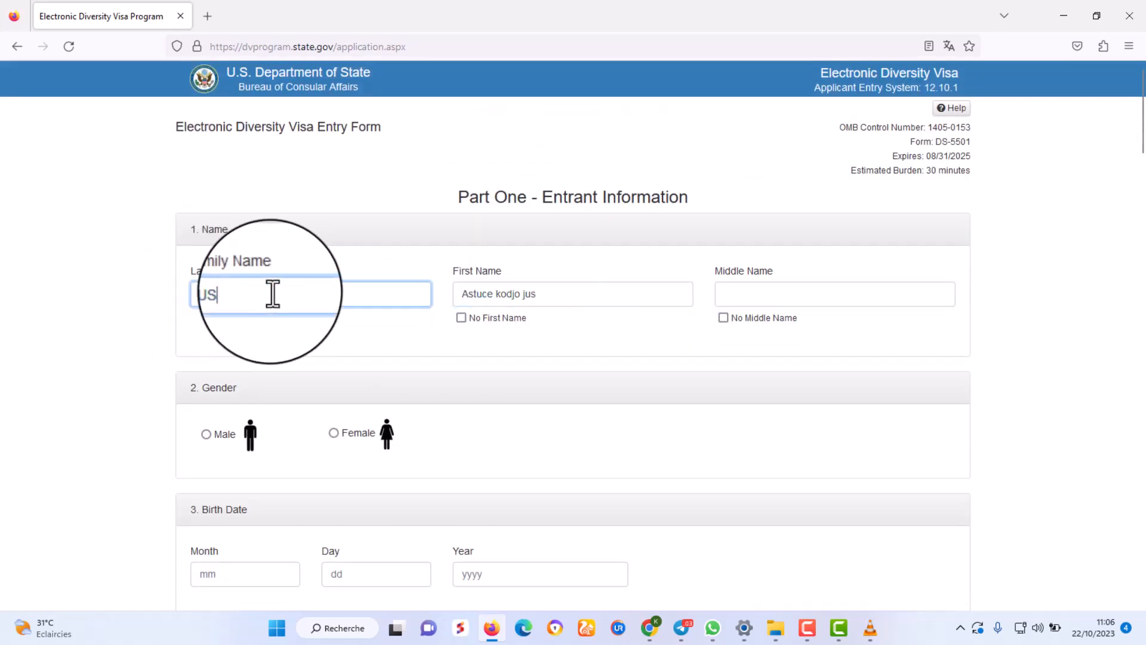
pyautogui.moveTo(547, 294); pyautogui.dragTo(456, 293)
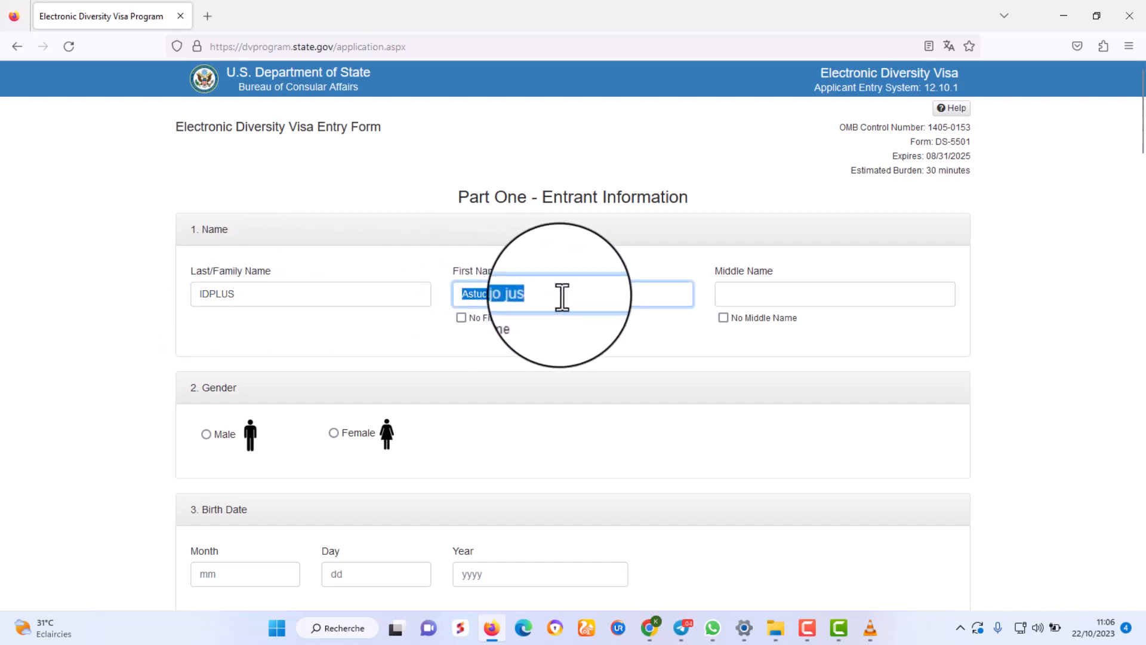
pyautogui.moveTo(560, 296); pyautogui.dragTo(500, 297)
pyautogui.click(523, 294)
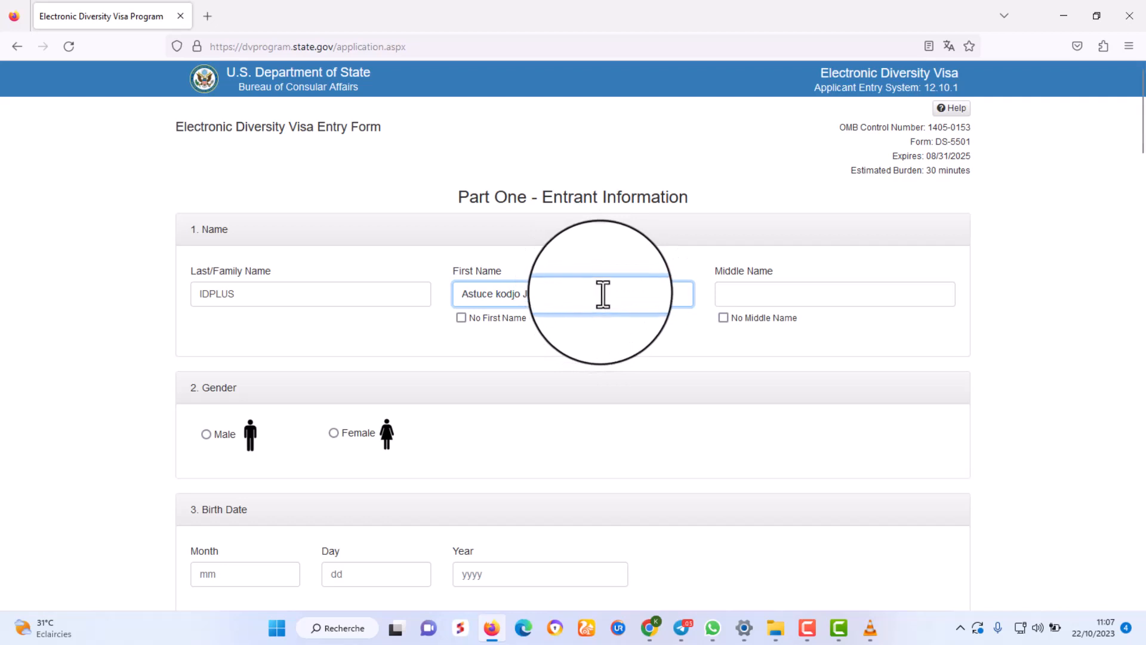
pyautogui.click(635, 361)
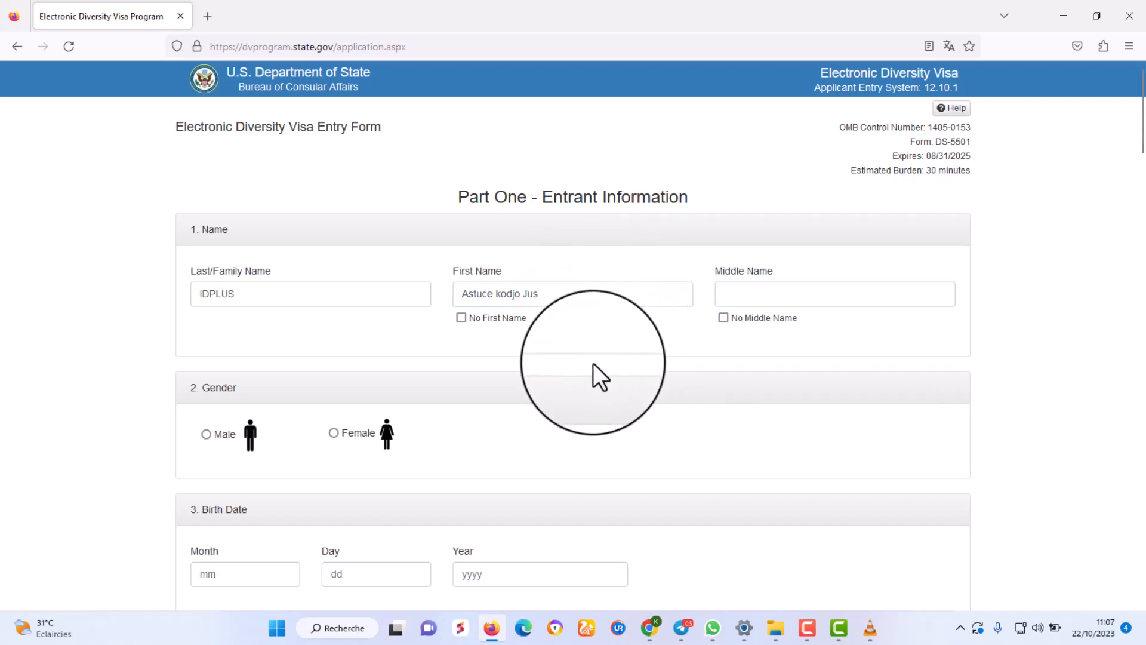
pyautogui.scroll(-3, 601, 365)
pyautogui.scroll(3, 601, 365)
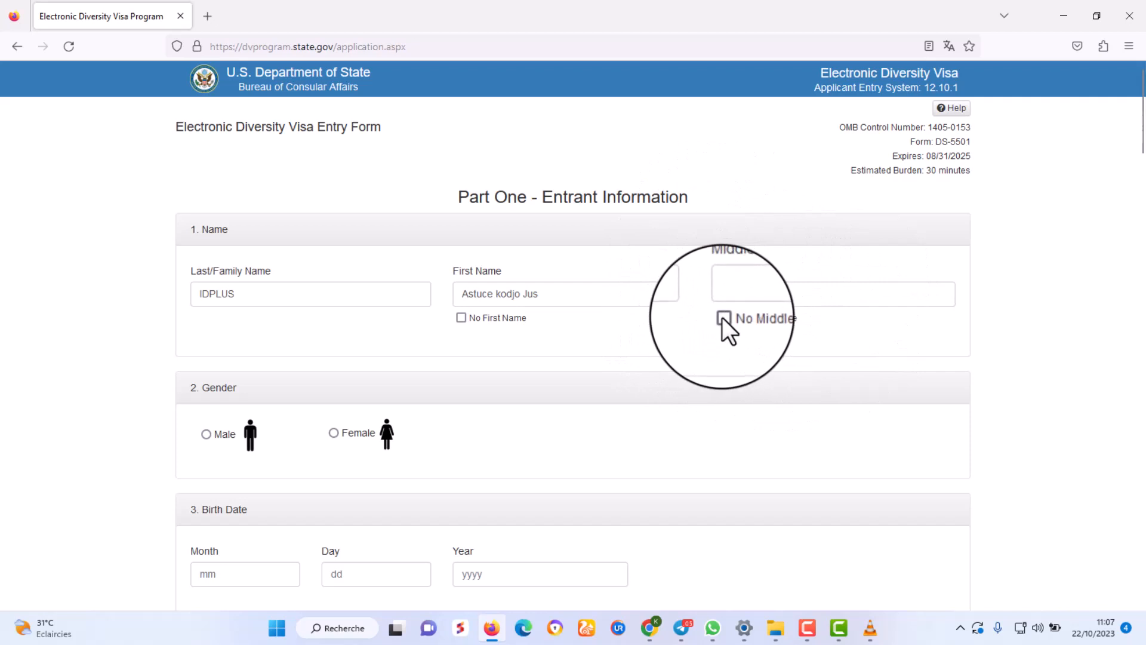
# Mark the entrant as having no middle name and male.
pyautogui.click(723, 317)
pyautogui.scroll(-4, 650, 397)
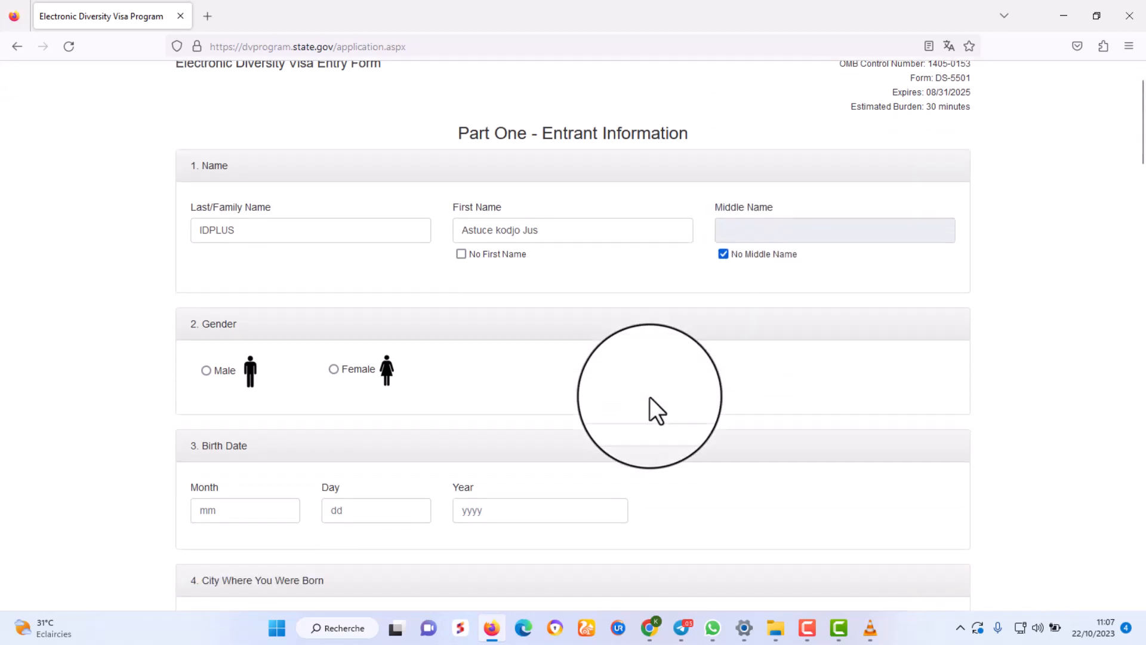
pyautogui.scroll(4, 650, 397)
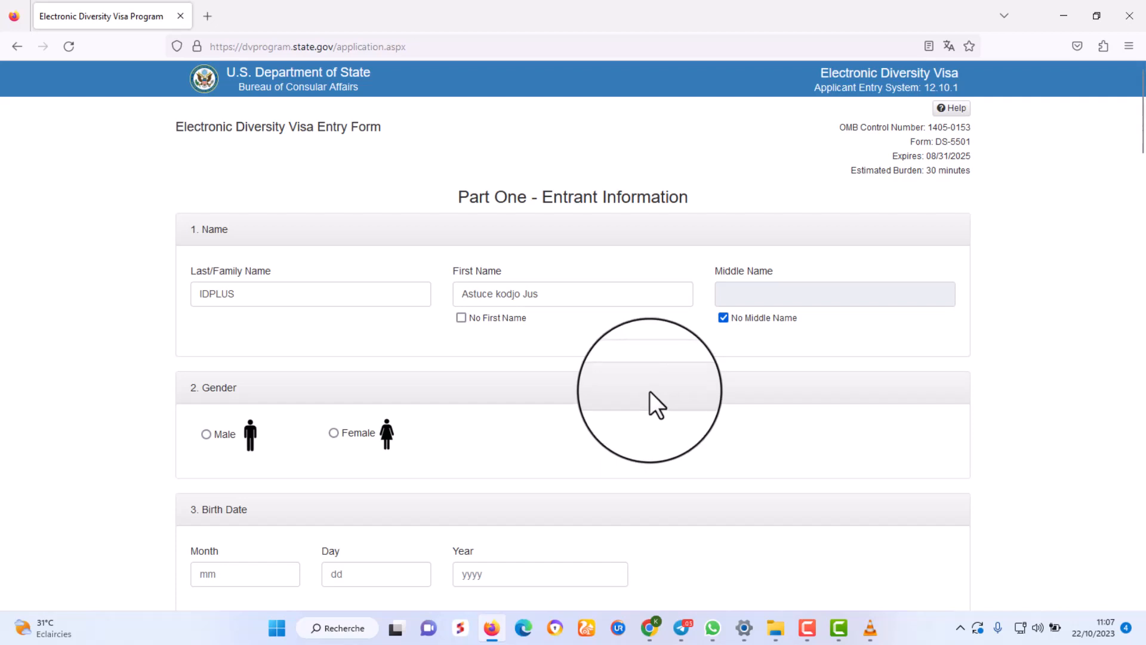
pyautogui.scroll(-2, 649, 392)
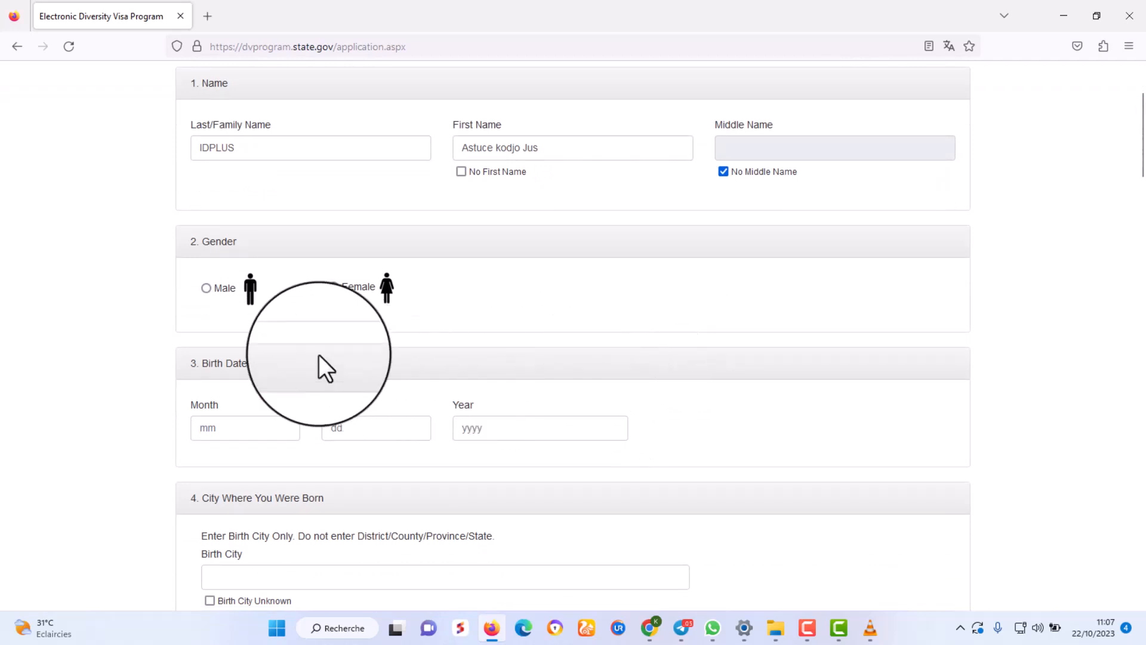
pyautogui.click(206, 288)
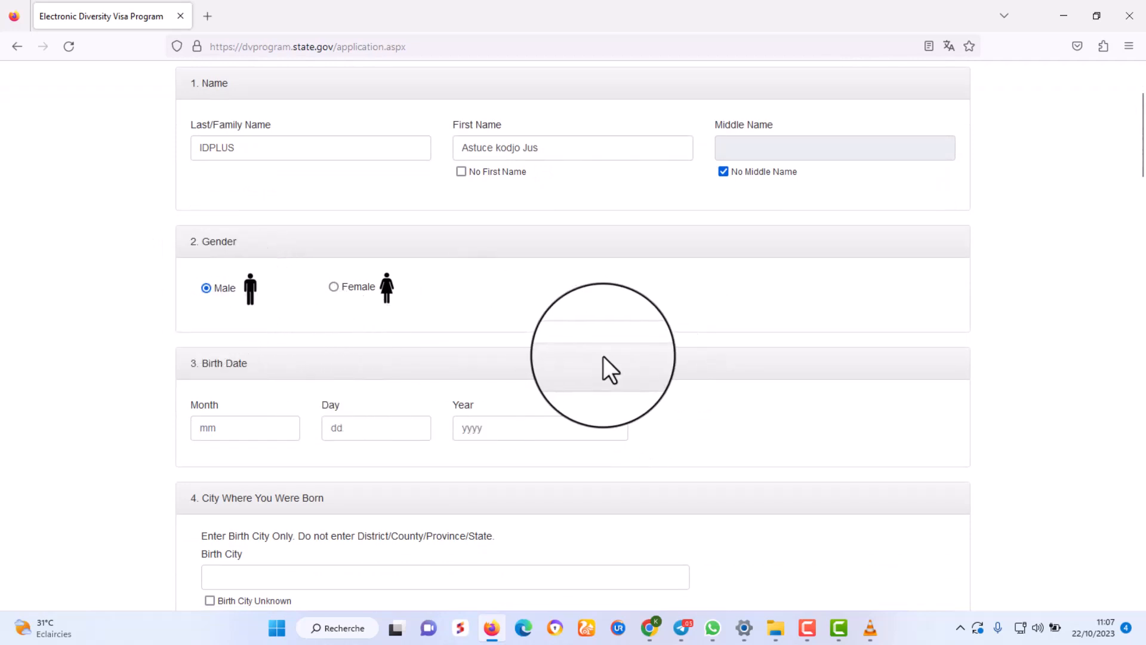
pyautogui.scroll(-2, 613, 357)
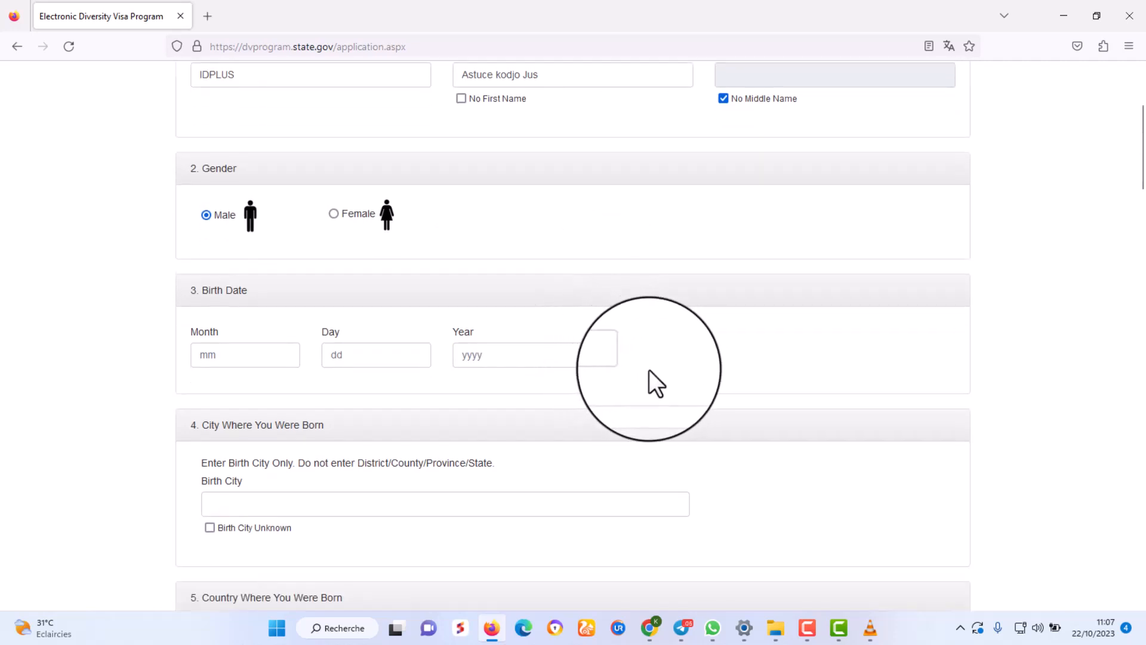
pyautogui.click(248, 358)
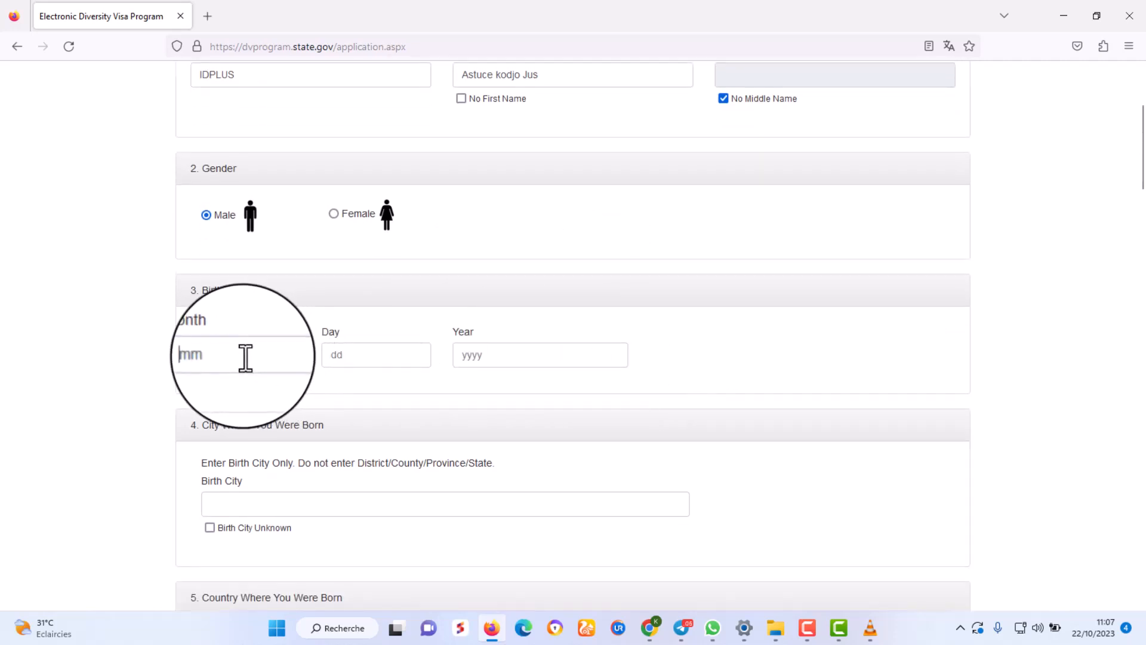
pyautogui.click(361, 358)
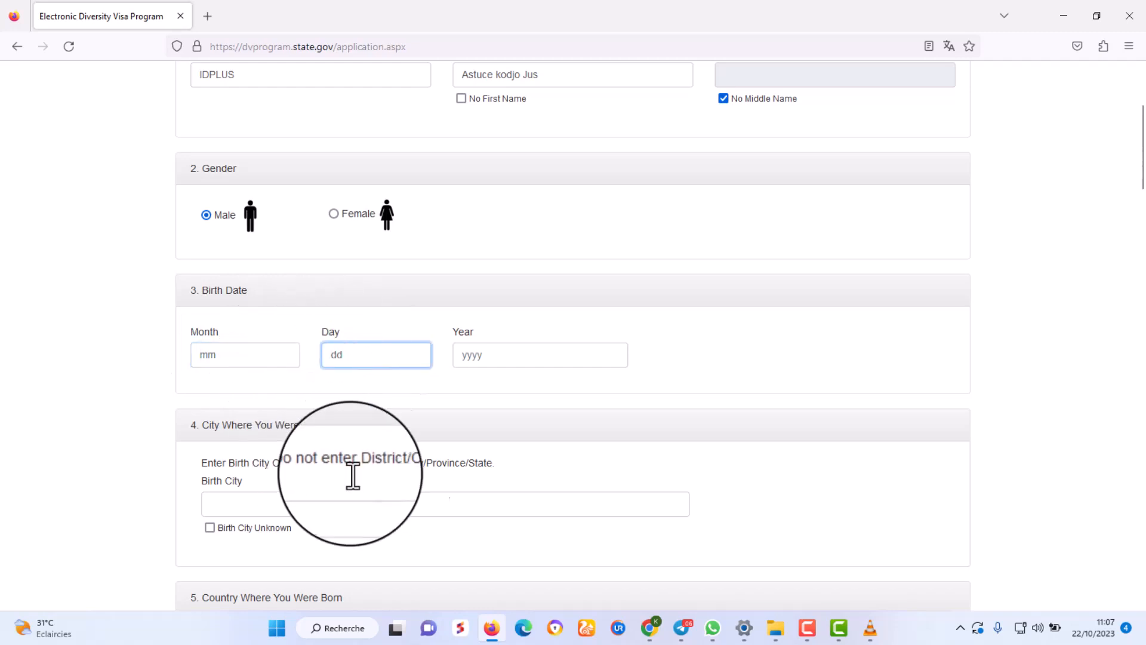
pyautogui.click(510, 357)
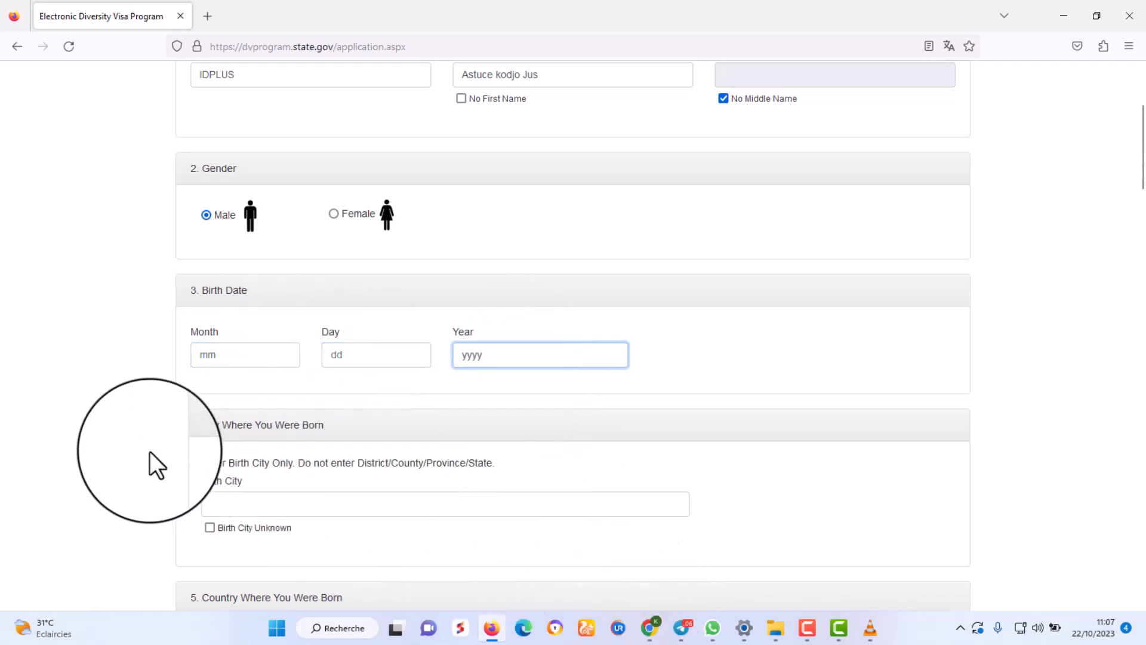
pyautogui.click(224, 356)
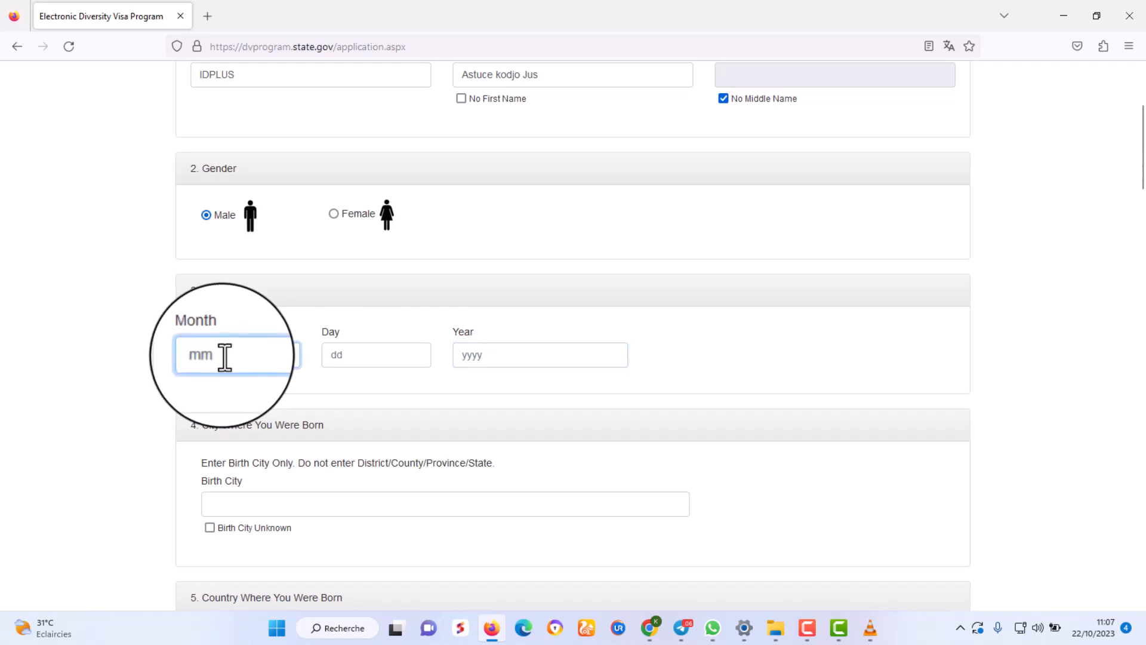
pyautogui.write('02')
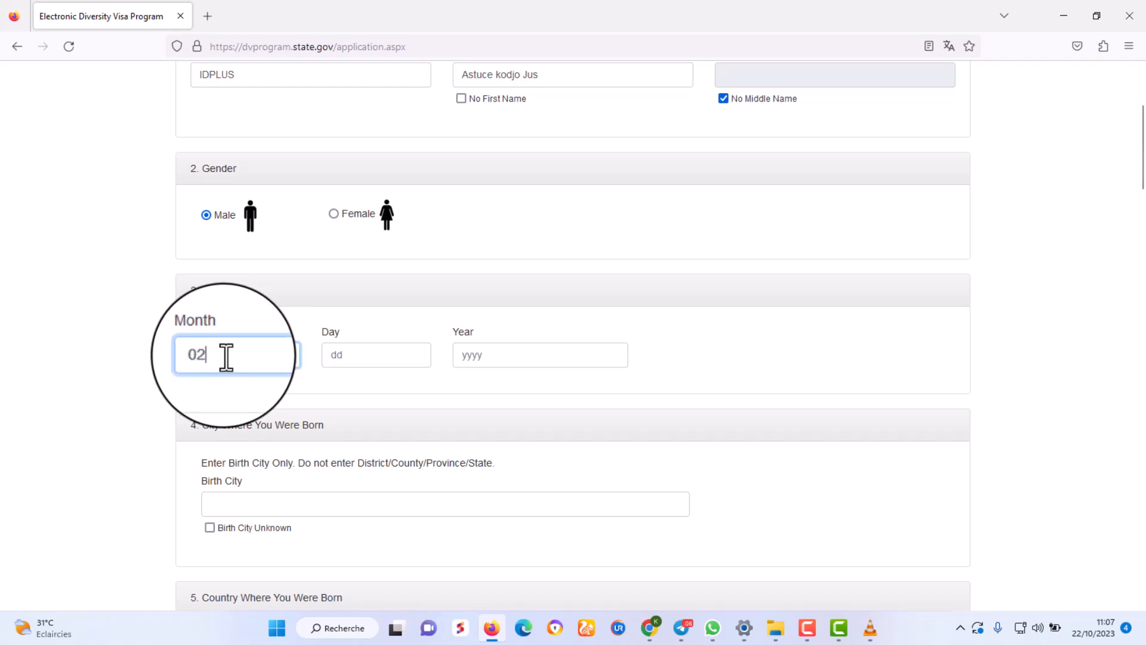
pyautogui.click(352, 356)
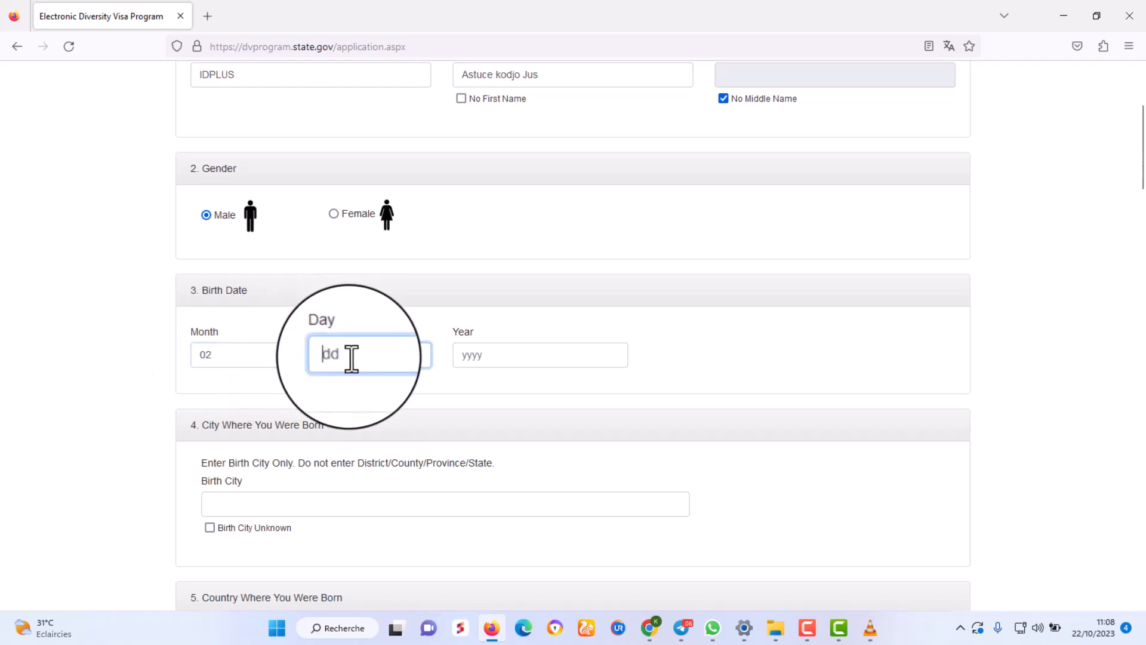
pyautogui.write('24')
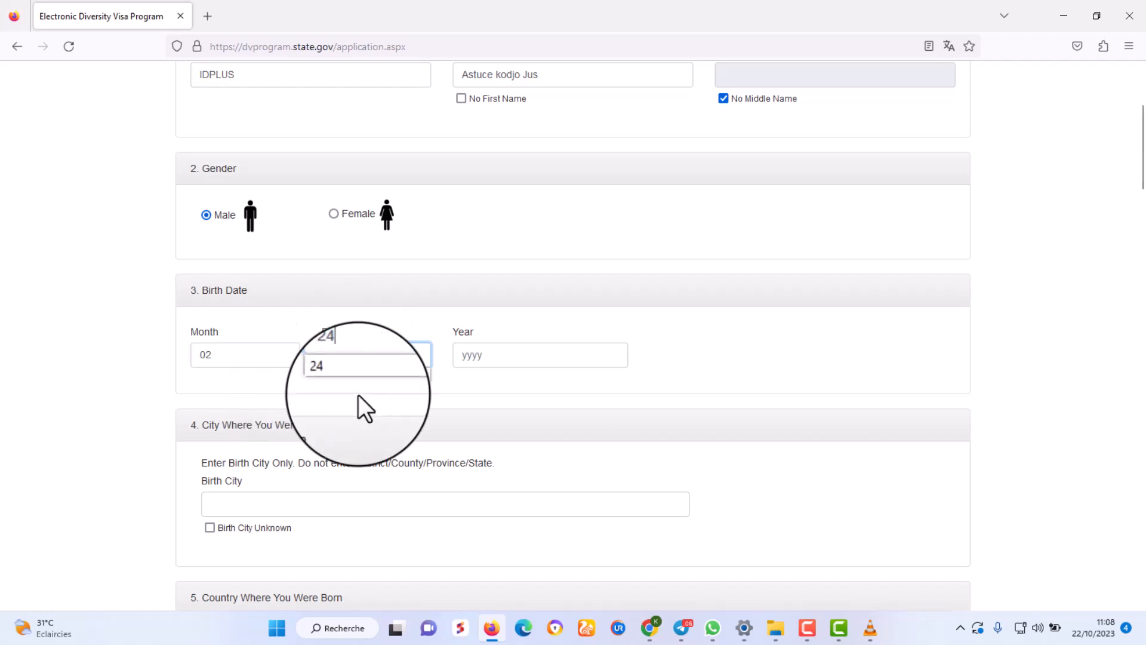
pyautogui.click(481, 357)
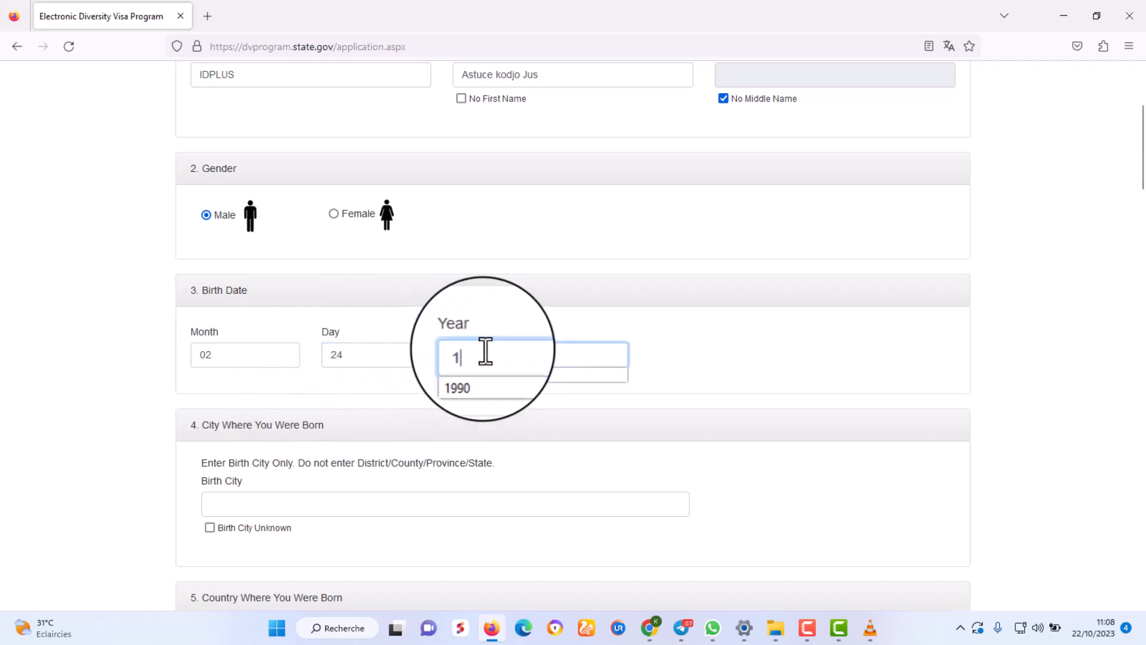
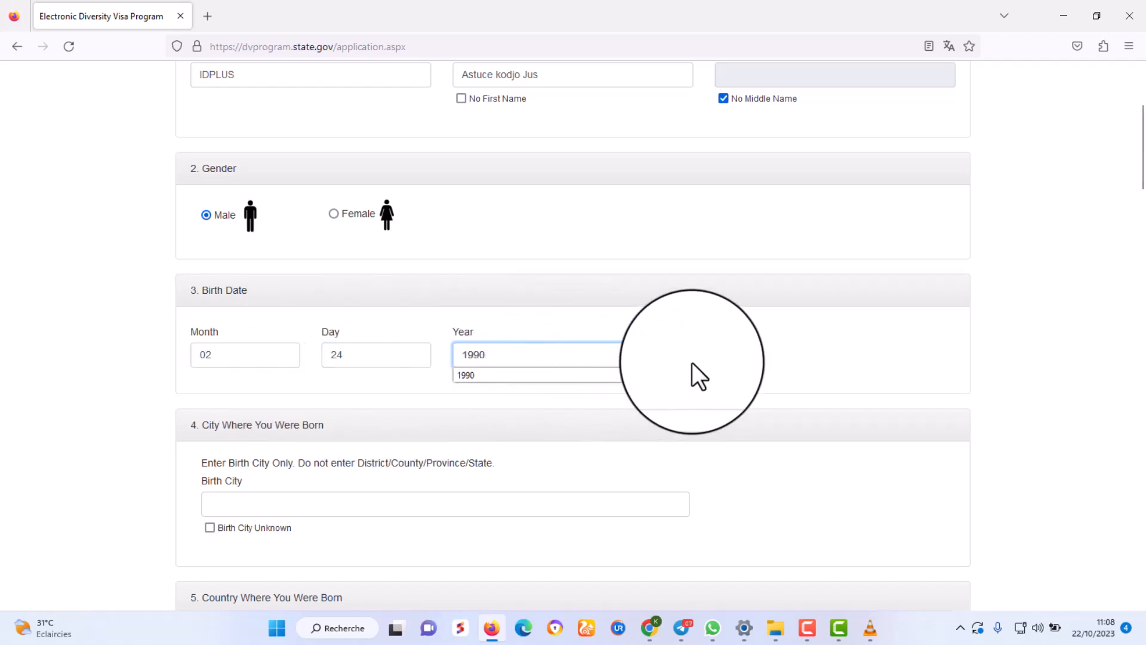
pyautogui.click(692, 364)
pyautogui.scroll(-3, 697, 334)
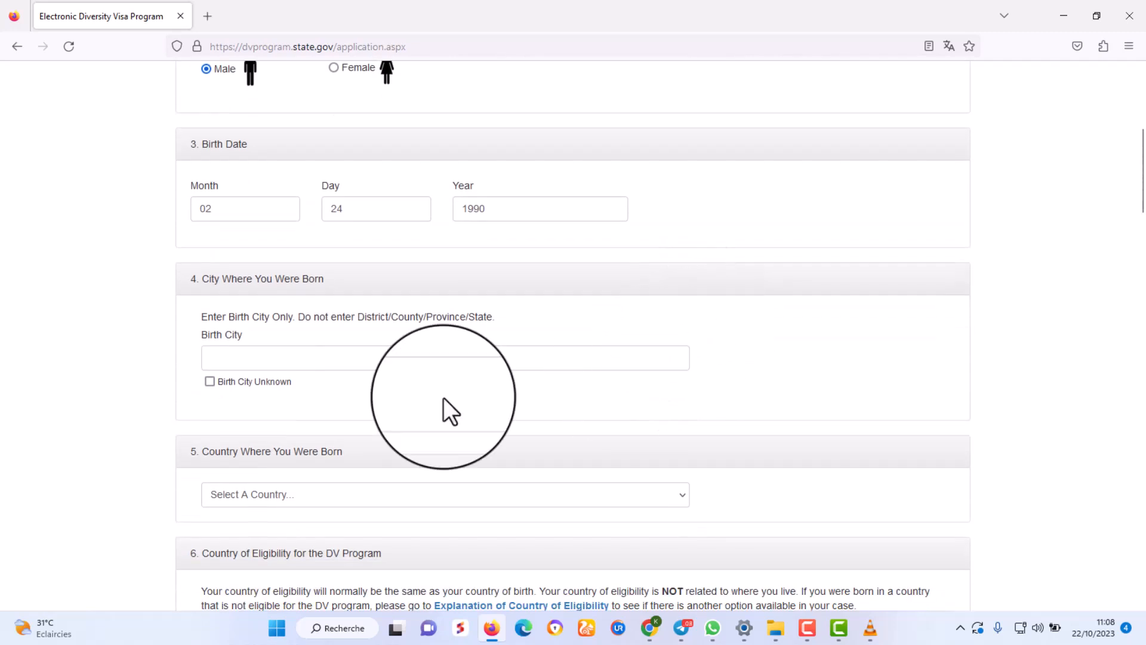
# Enter LOME as the entrant's birth city.
pyautogui.click(275, 365)
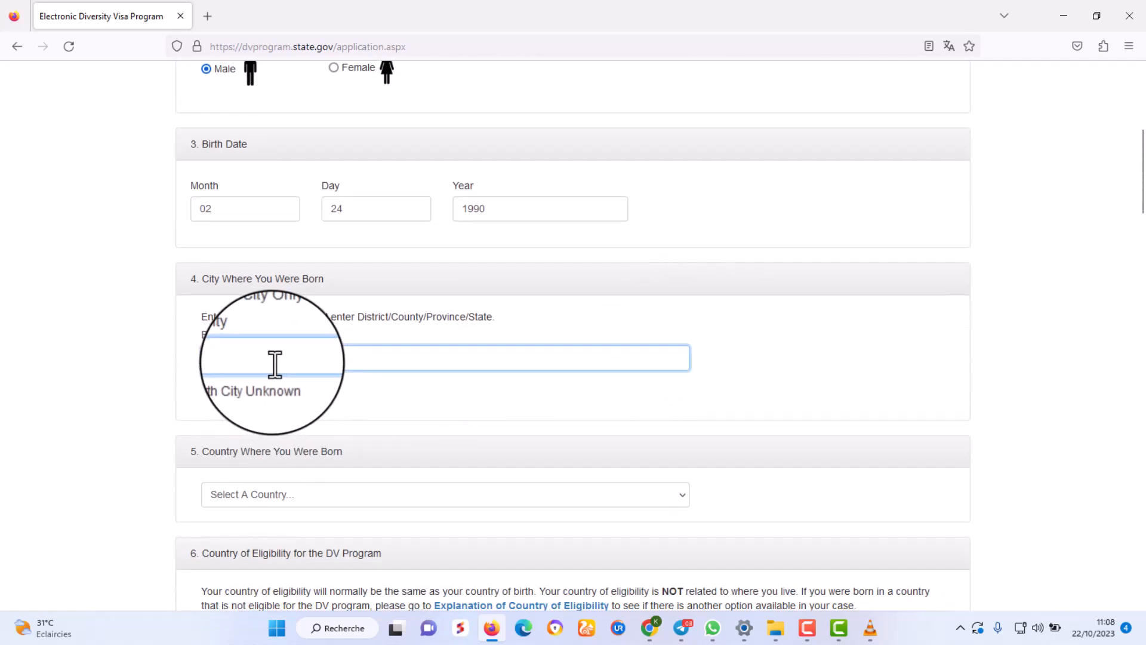
pyautogui.write('LOME')
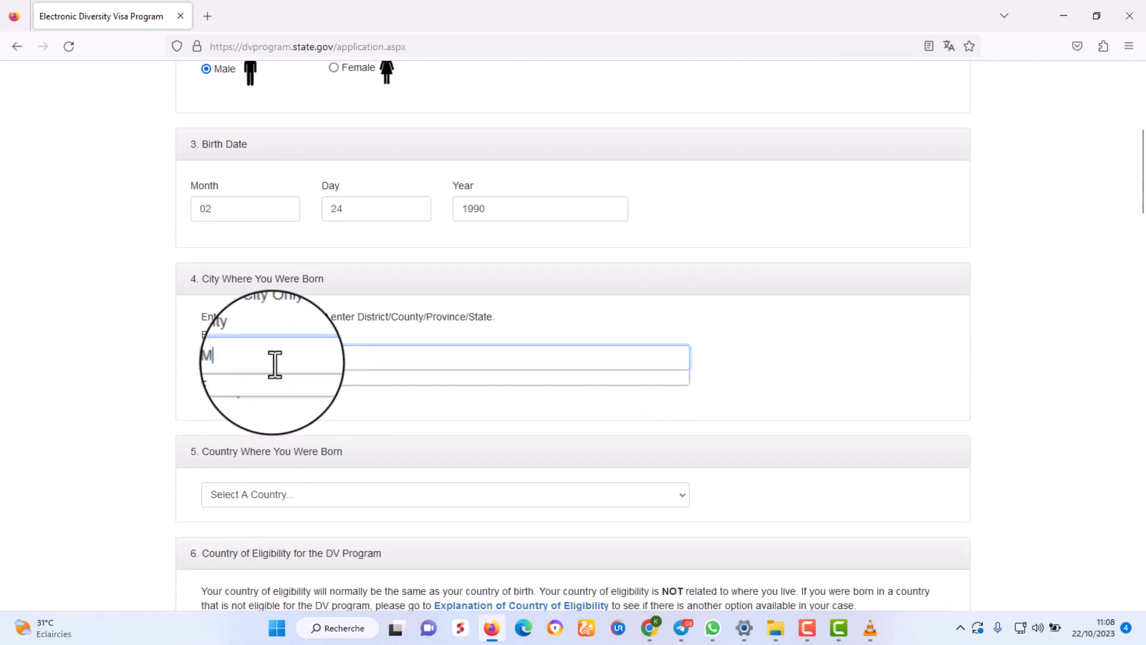
pyautogui.click(815, 357)
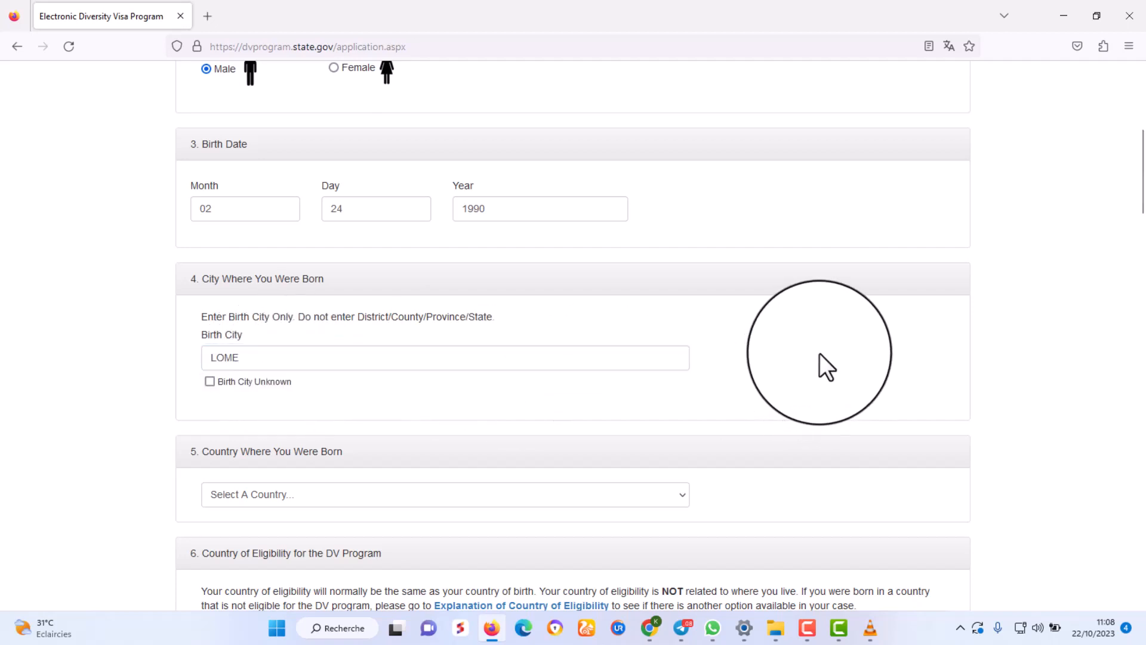
pyautogui.scroll(2, 819, 353)
pyautogui.scroll(-1, 821, 353)
pyautogui.scroll(-5, 820, 354)
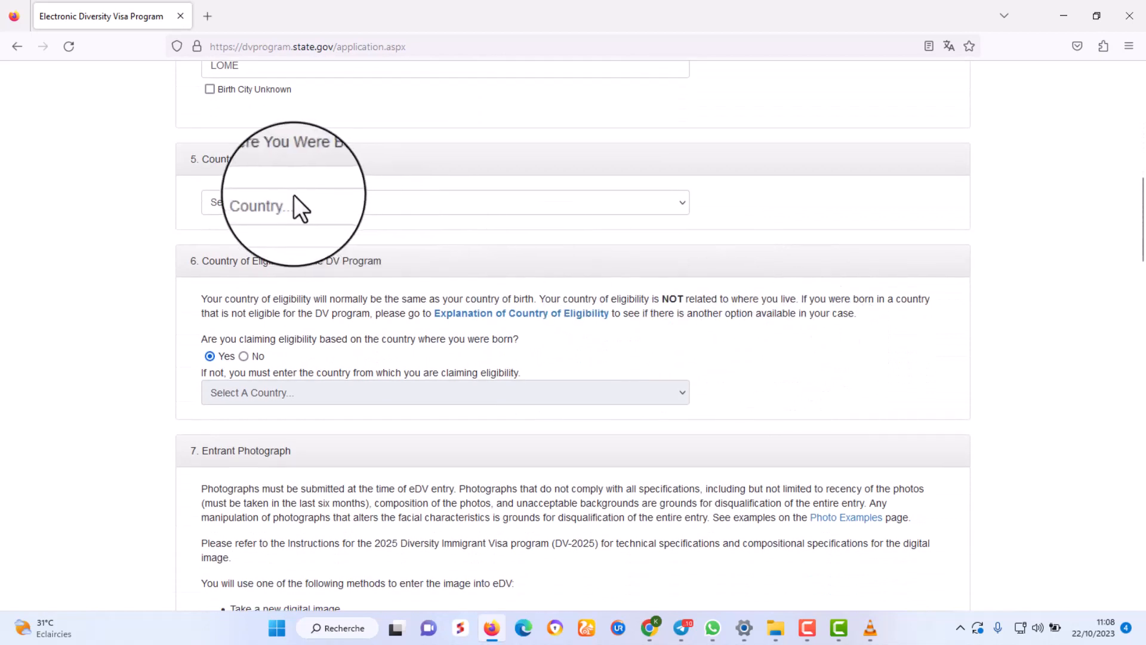
# Choose Togo as the entrant's country of birth.
pyautogui.click(294, 199)
pyautogui.write('to')
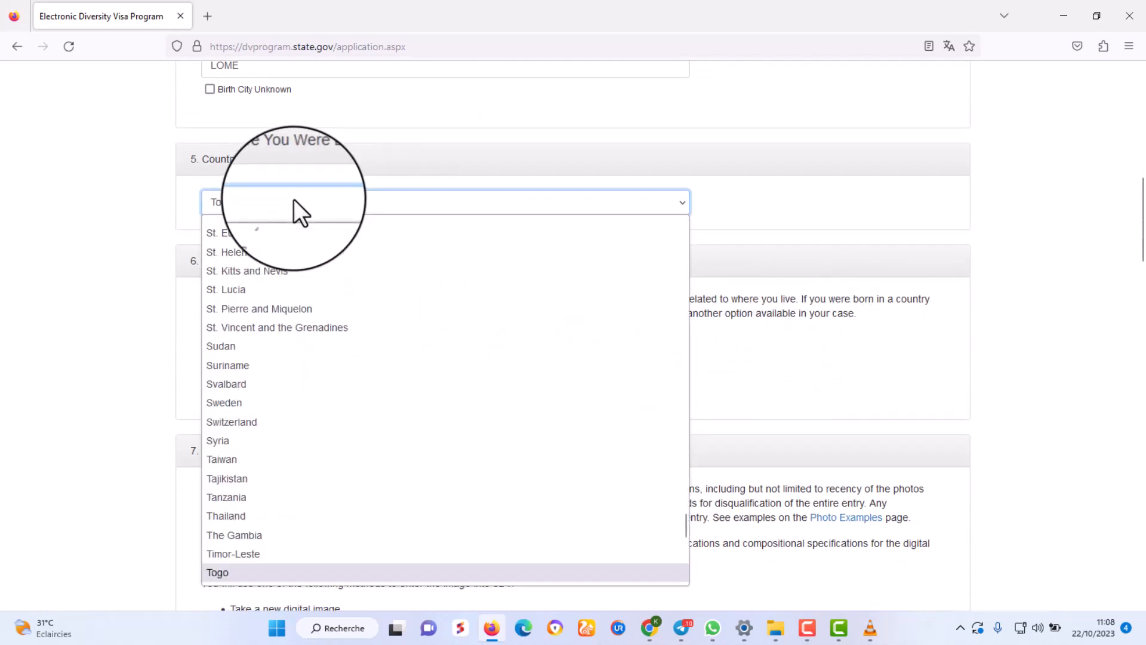
pyautogui.press('Return')
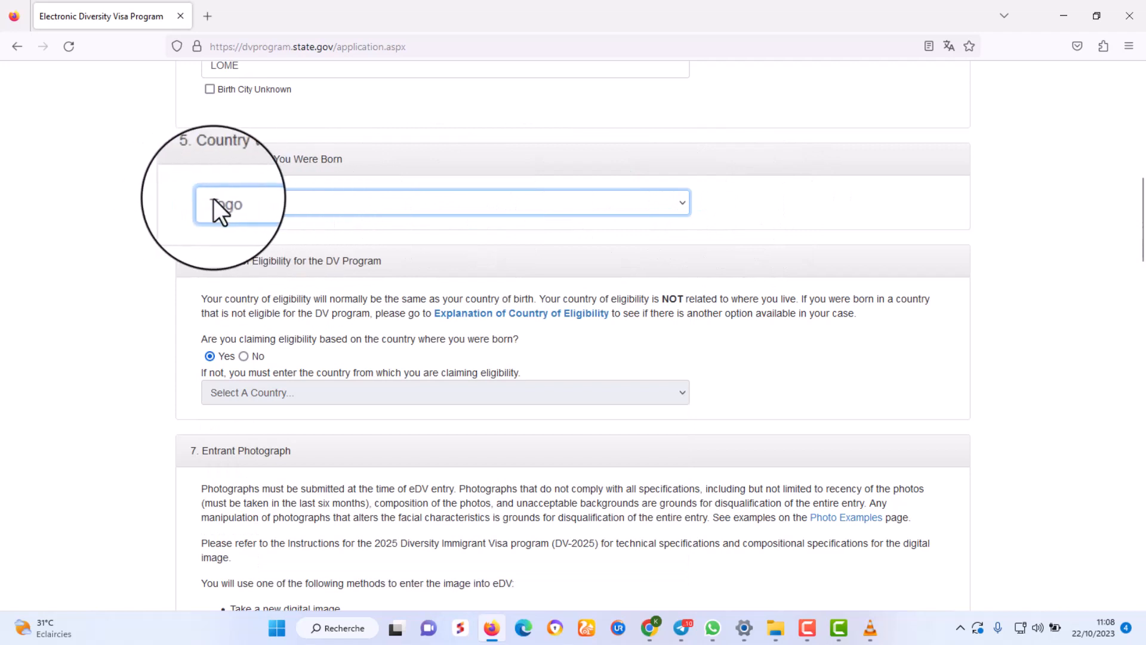
pyautogui.scroll(-2, 791, 200)
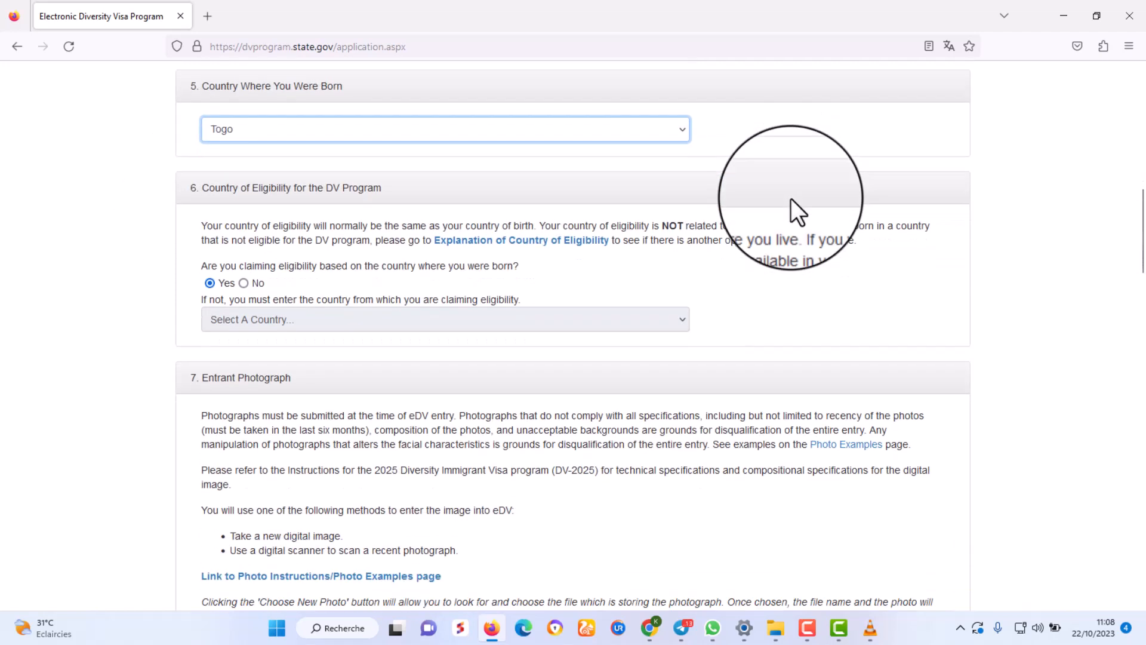
# Leave eligibility based on birth country answered Yes.
pyautogui.moveTo(190, 188); pyautogui.dragTo(398, 191)
pyautogui.click(434, 194)
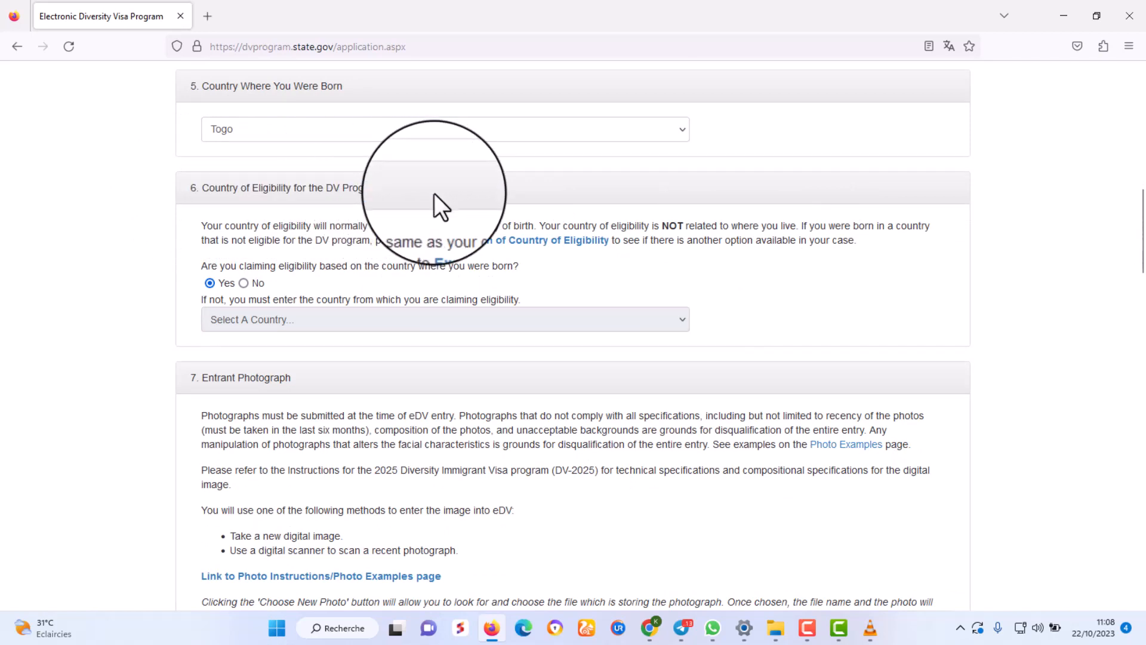
pyautogui.scroll(-1, 465, 218)
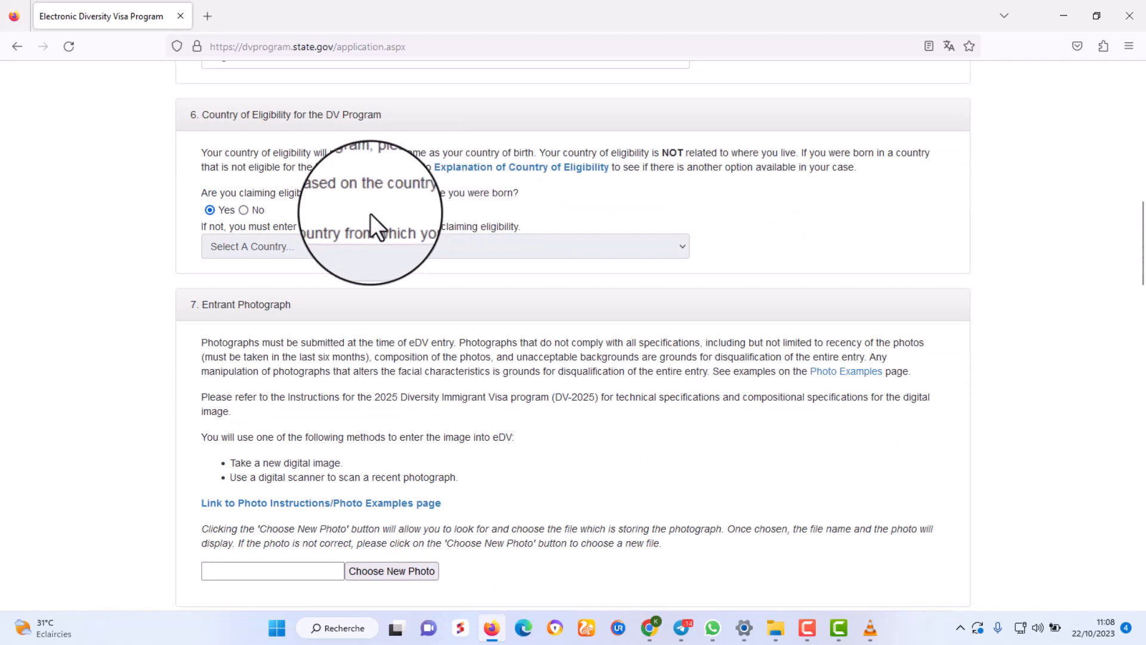
pyautogui.click(243, 210)
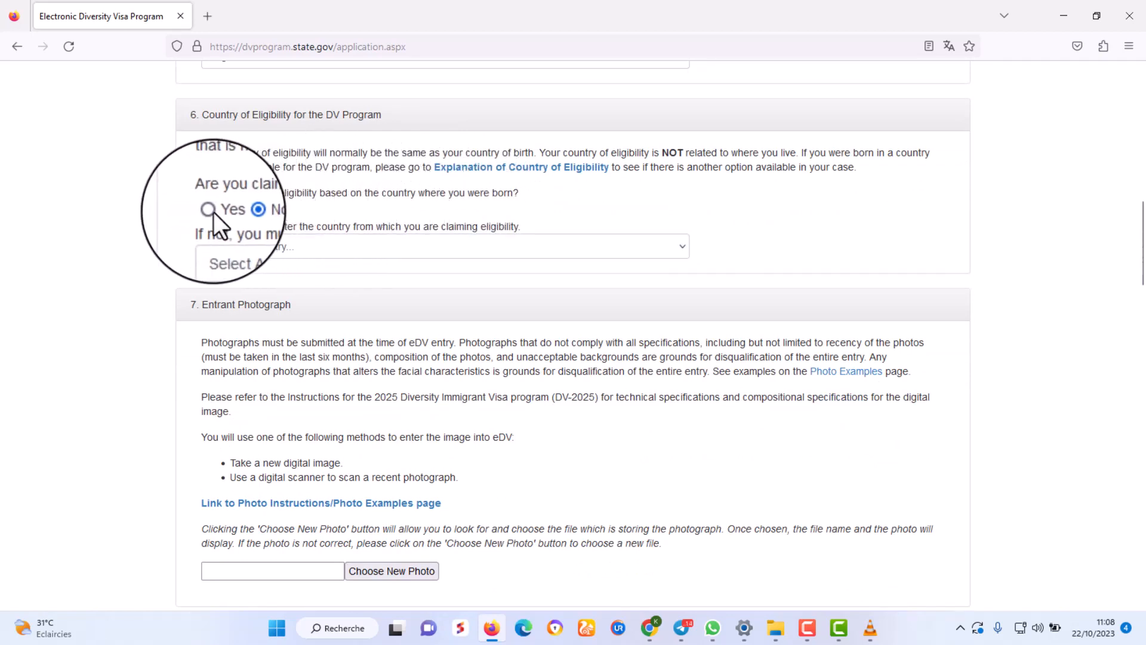
pyautogui.click(211, 211)
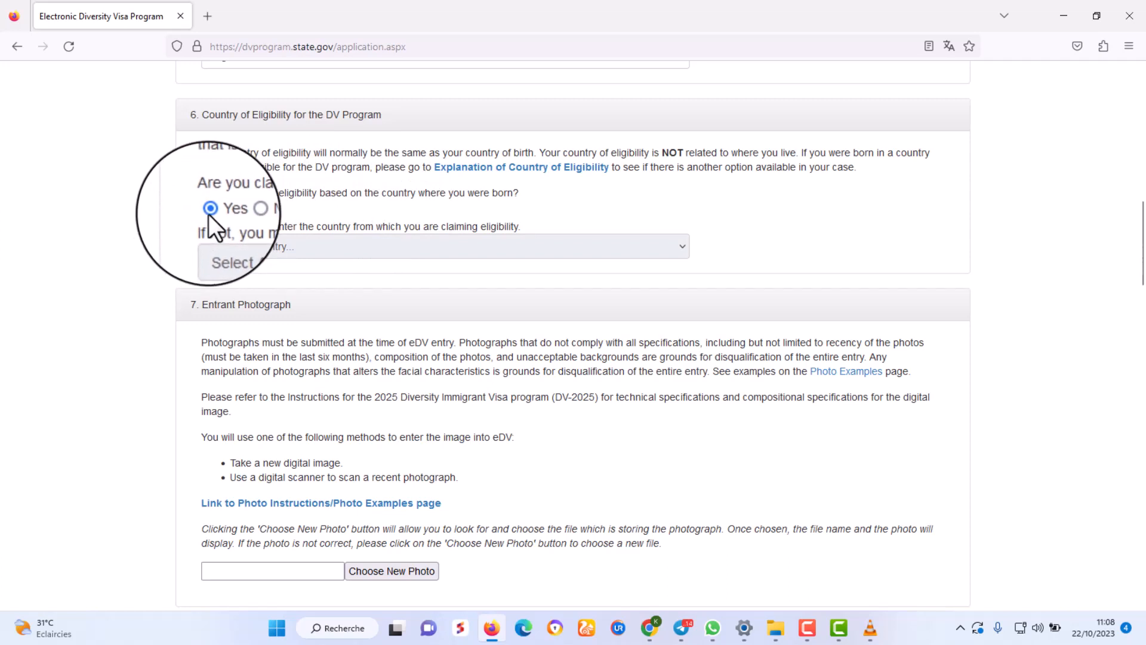
pyautogui.scroll(2, 489, 368)
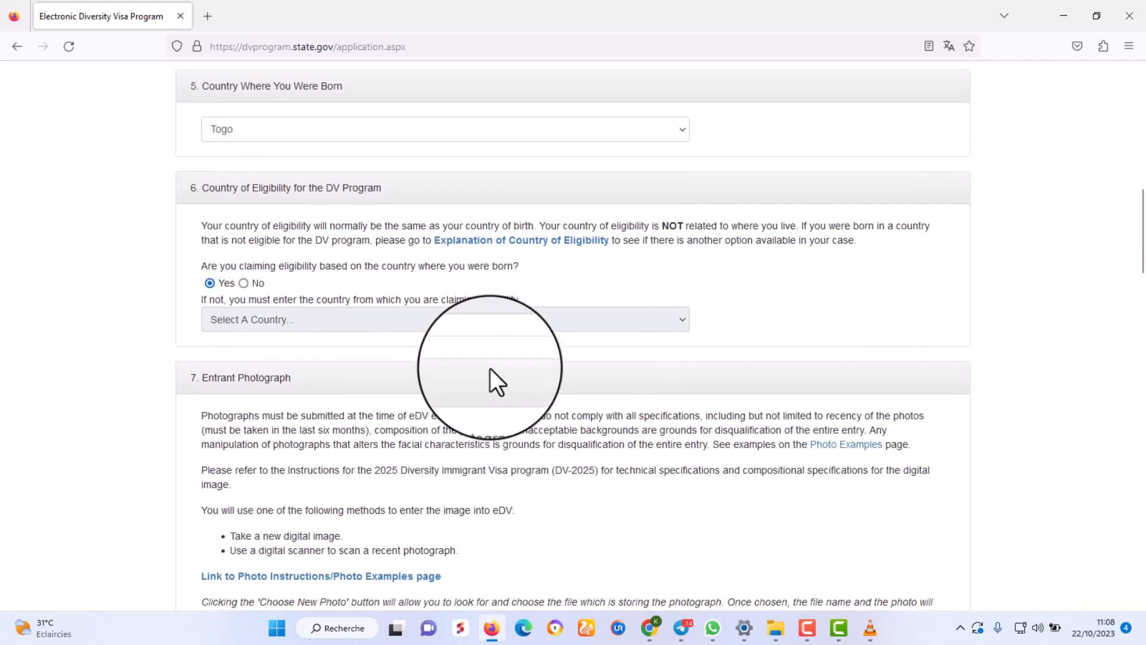
pyautogui.scroll(-1, 490, 363)
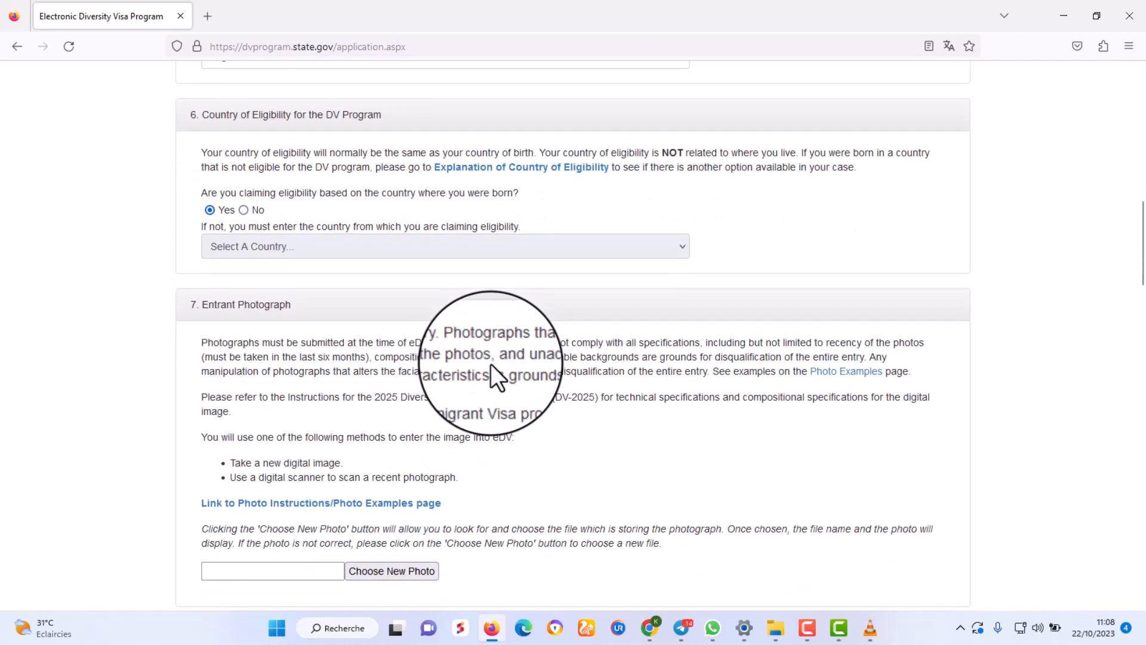
pyautogui.scroll(-4, 490, 363)
pyautogui.scroll(4, 492, 365)
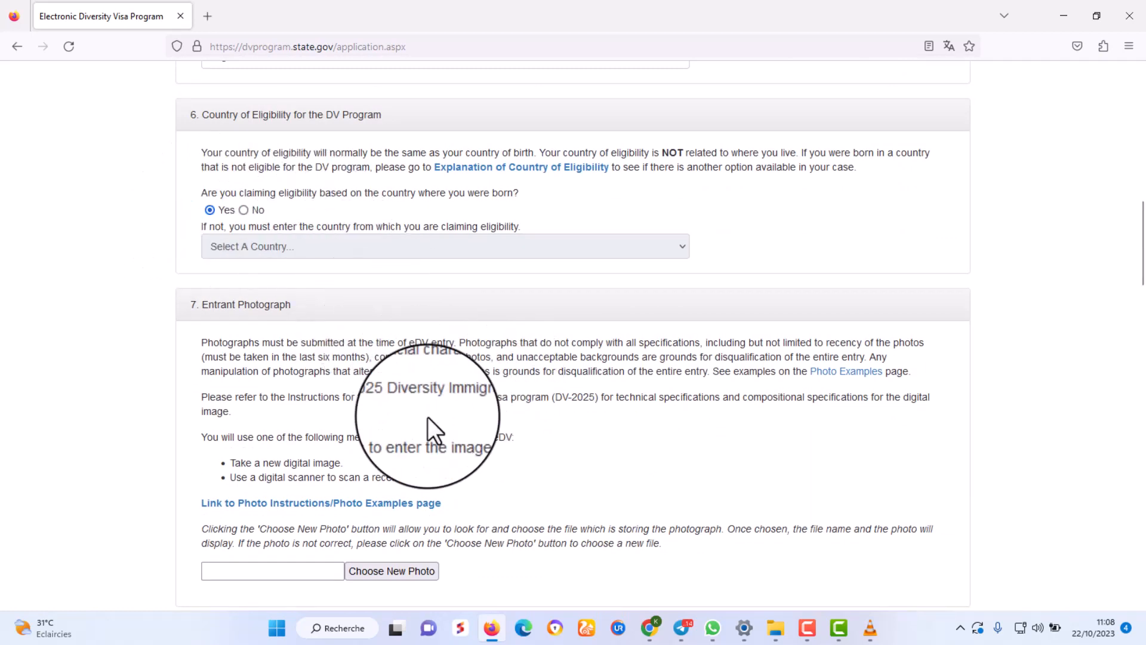
# Upload bon.jpg through Choose New Photo as the entrant's picture.
pyautogui.scroll(-3, 428, 416)
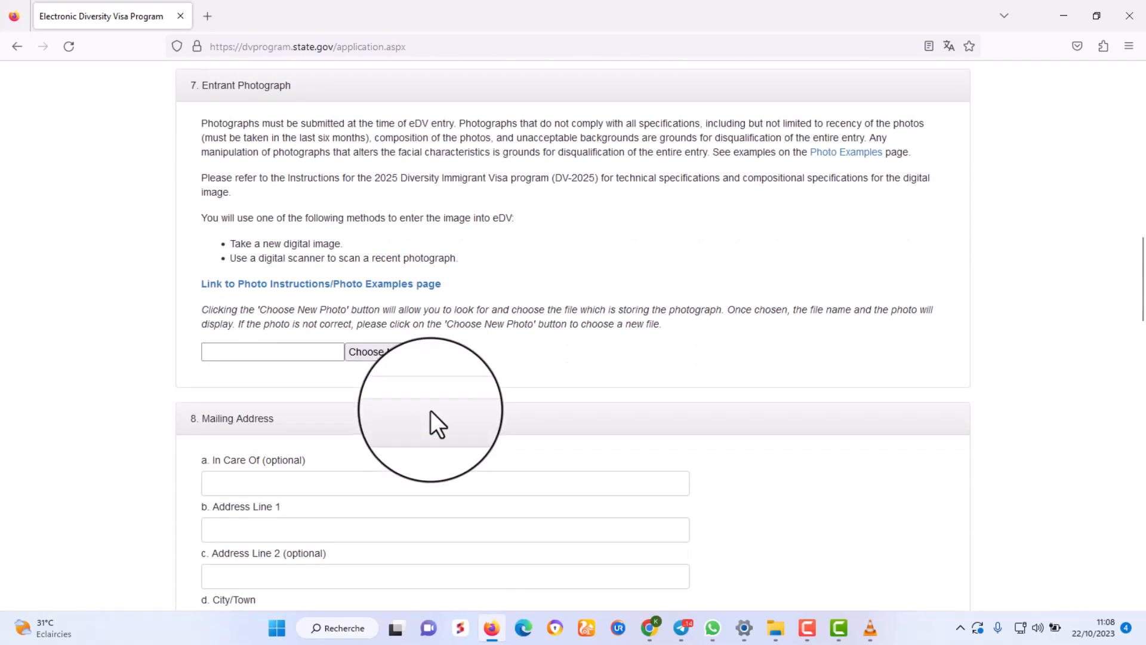
pyautogui.scroll(1, 435, 410)
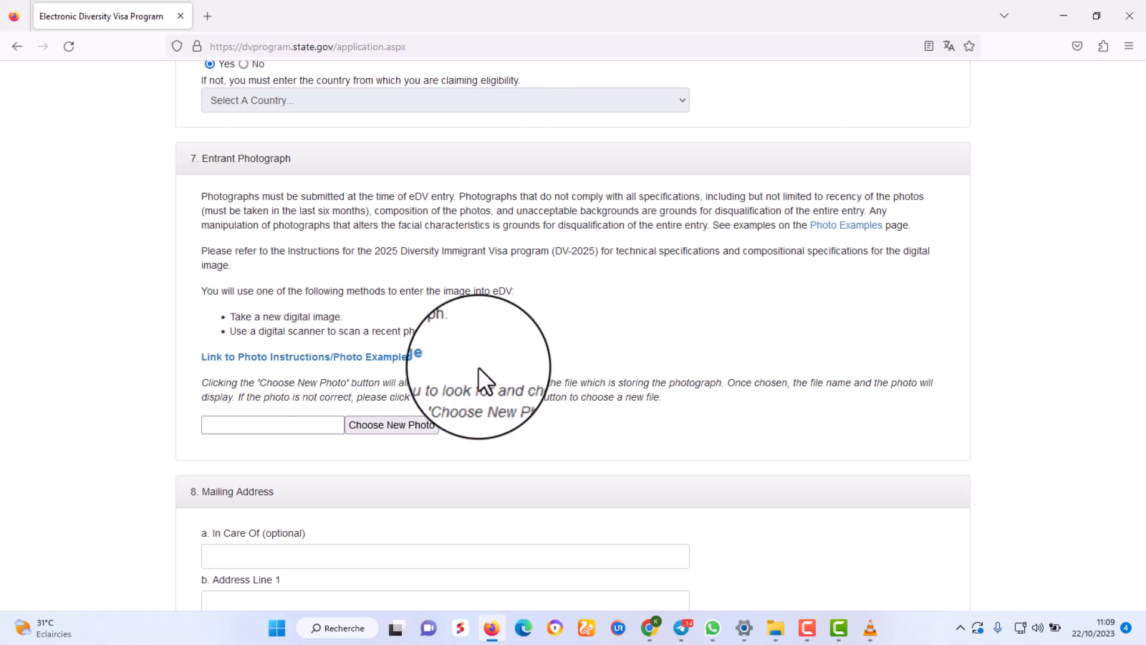
pyautogui.scroll(-1, 339, 304)
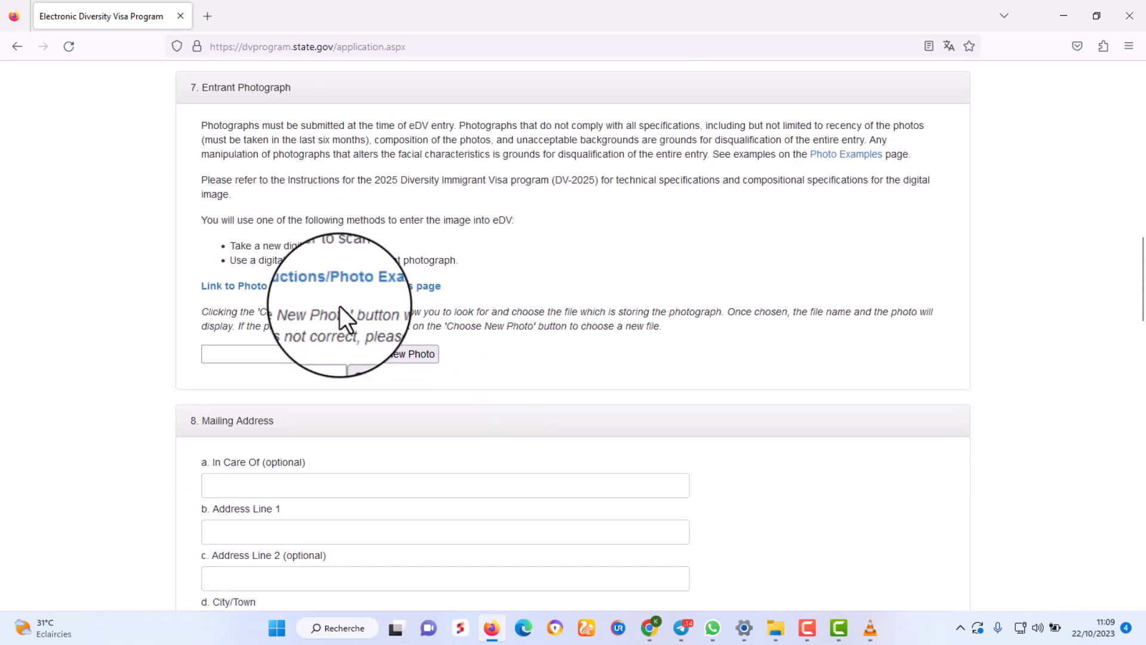
pyautogui.scroll(2, 348, 307)
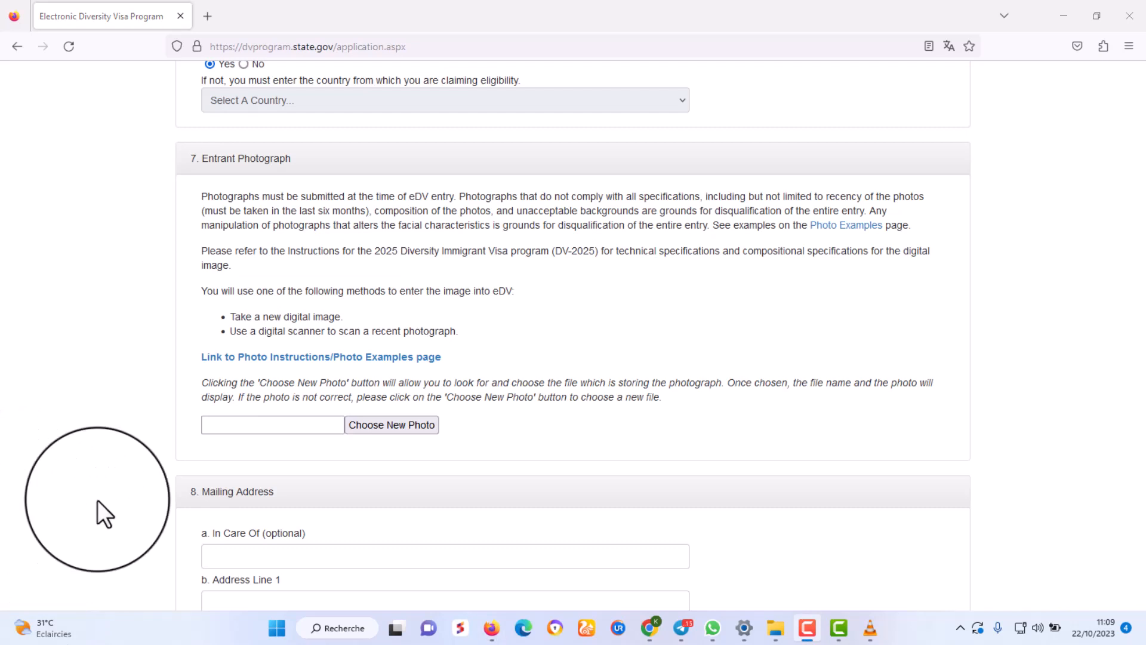
pyautogui.click(399, 426)
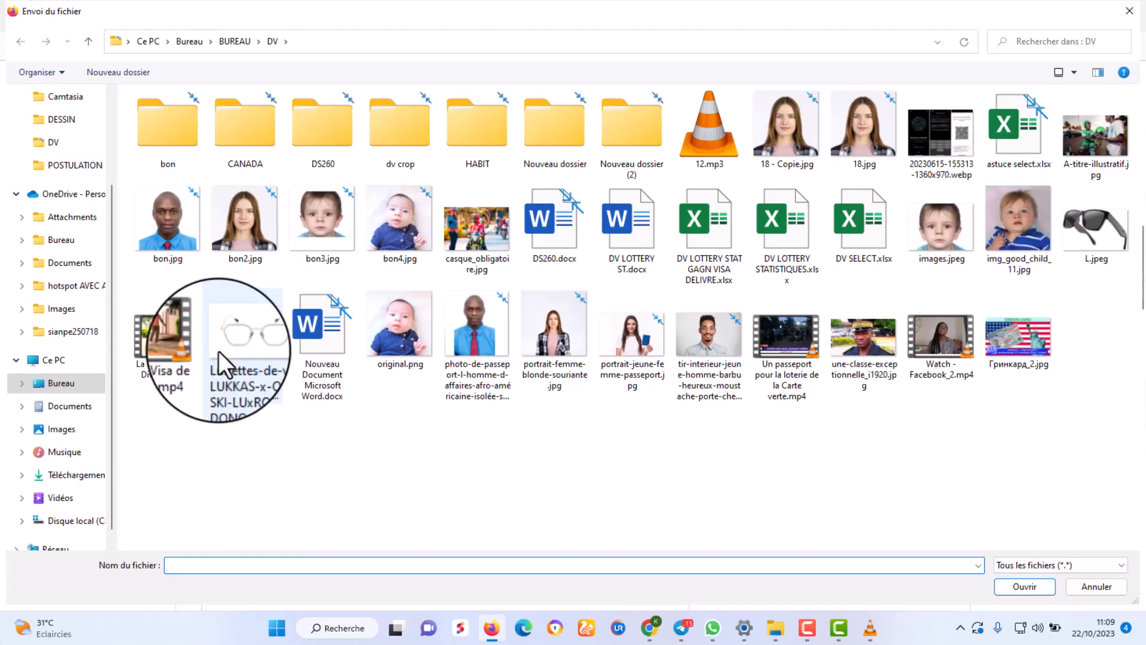
pyautogui.doubleClick(159, 213)
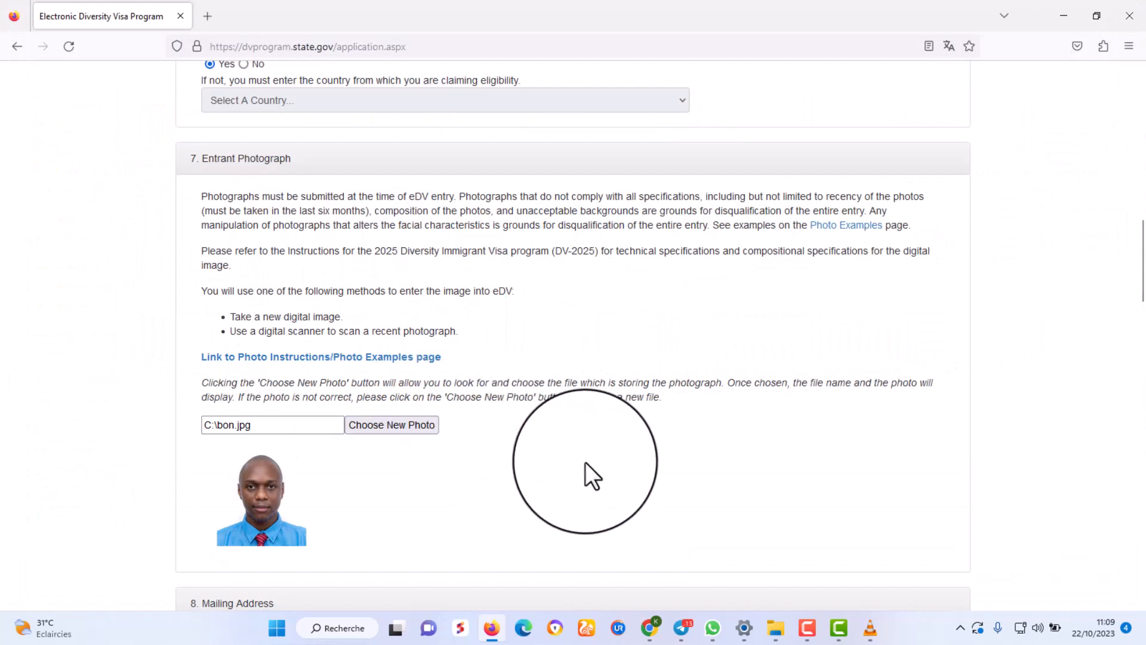
pyautogui.scroll(-5, 598, 416)
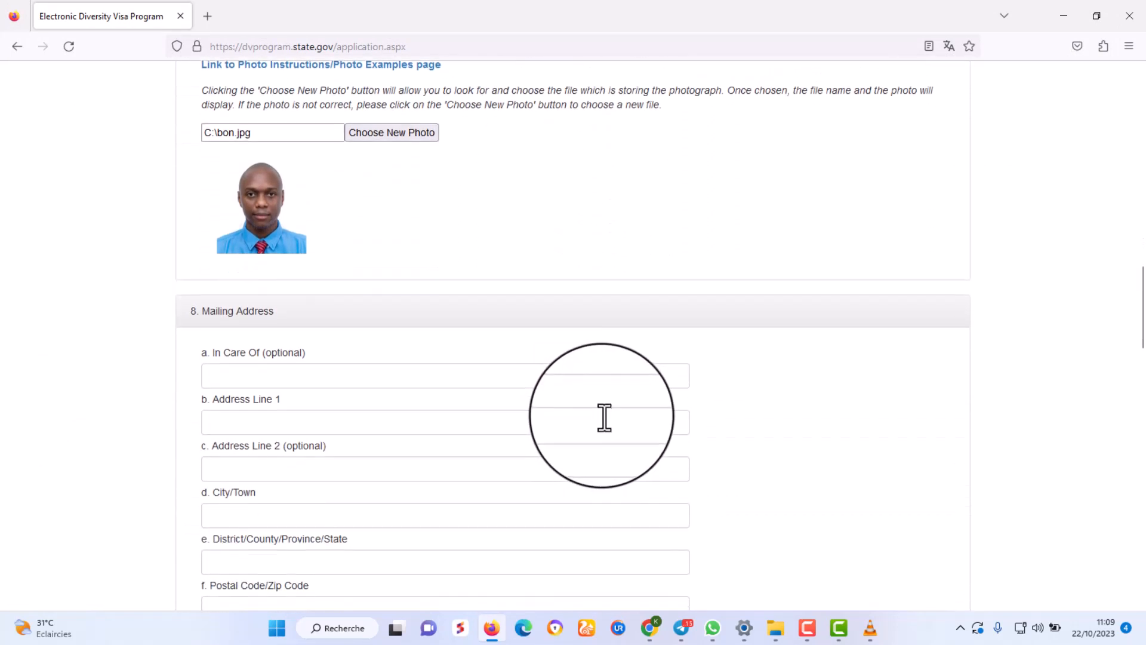
pyautogui.scroll(-1, 602, 418)
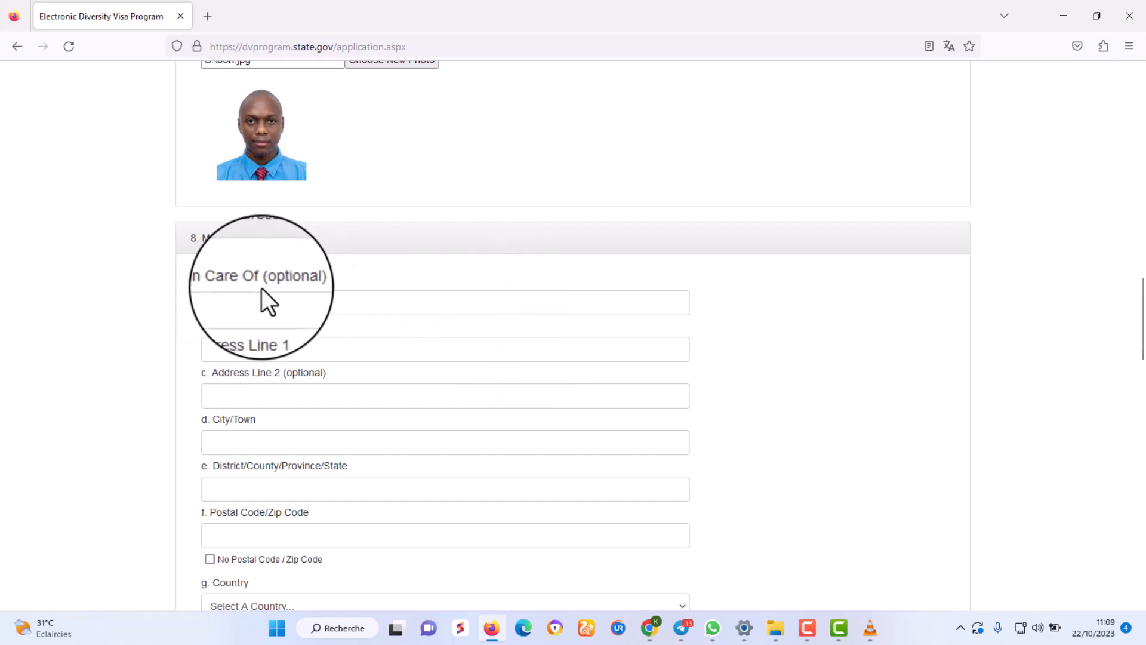
# Enter AGBALEPEDO as mailing address line 1, accepting it from the autocomplete.
pyautogui.moveTo(210, 280); pyautogui.dragTo(280, 281)
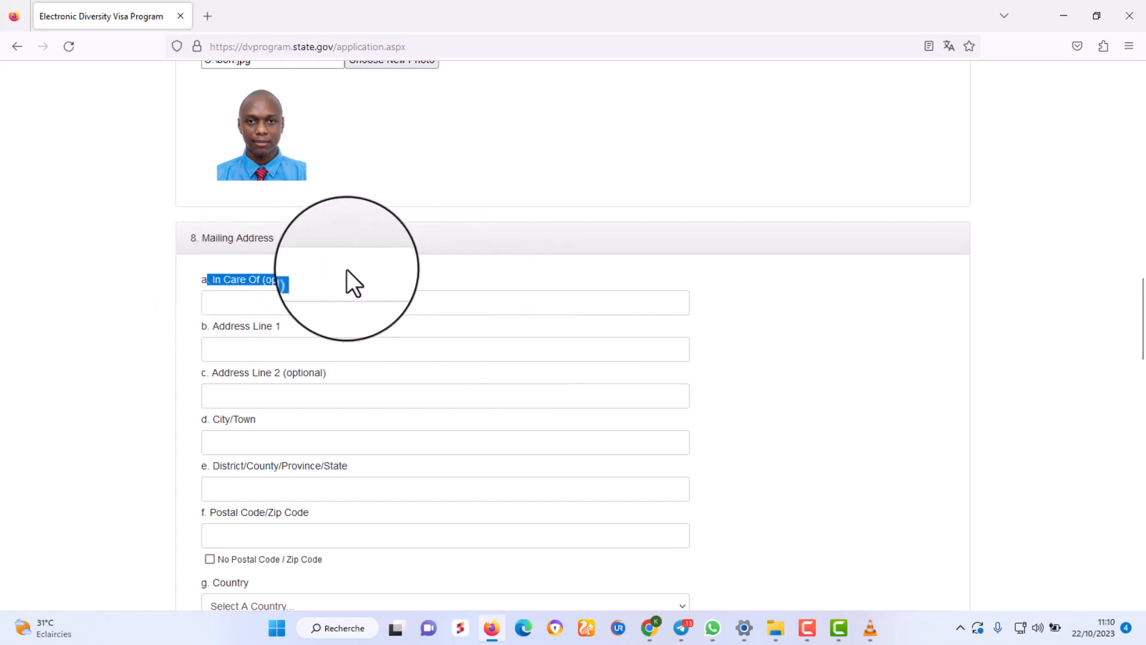
pyautogui.click(259, 353)
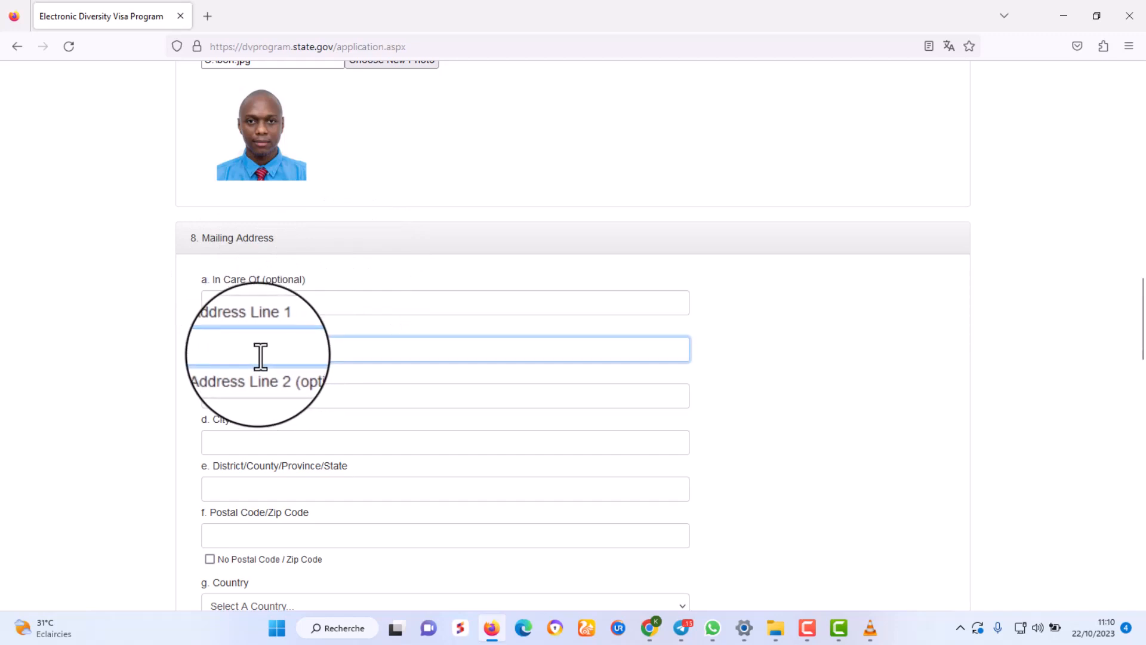
pyautogui.write('L')
pyautogui.press('BackSpace')
pyautogui.write('AGBALE')
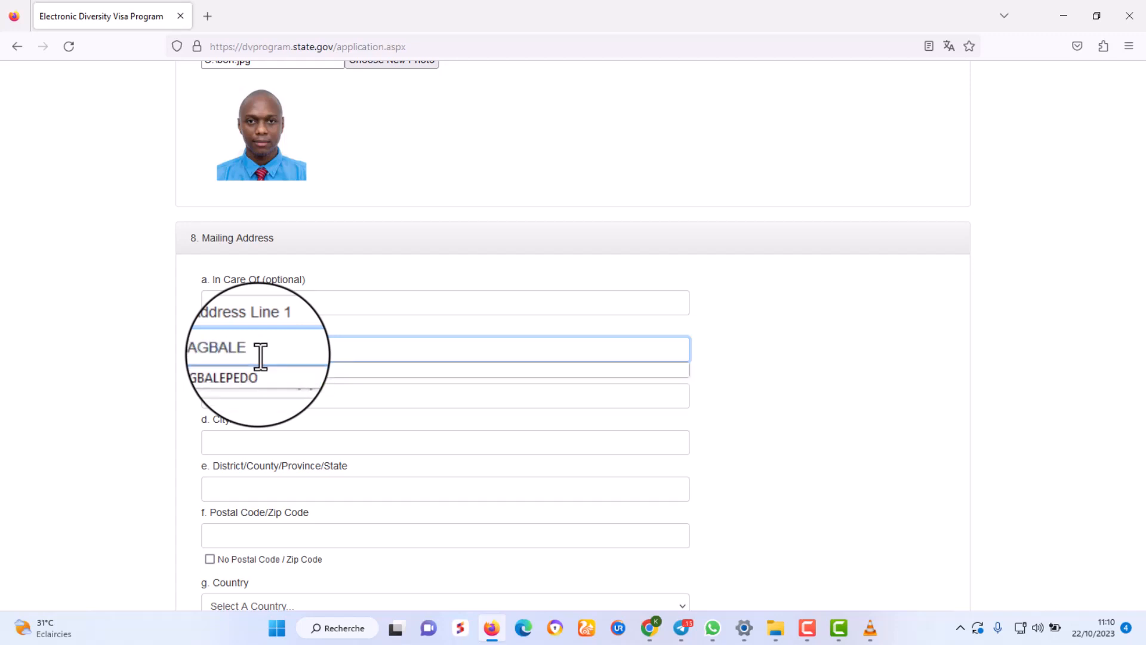
pyautogui.write('P')
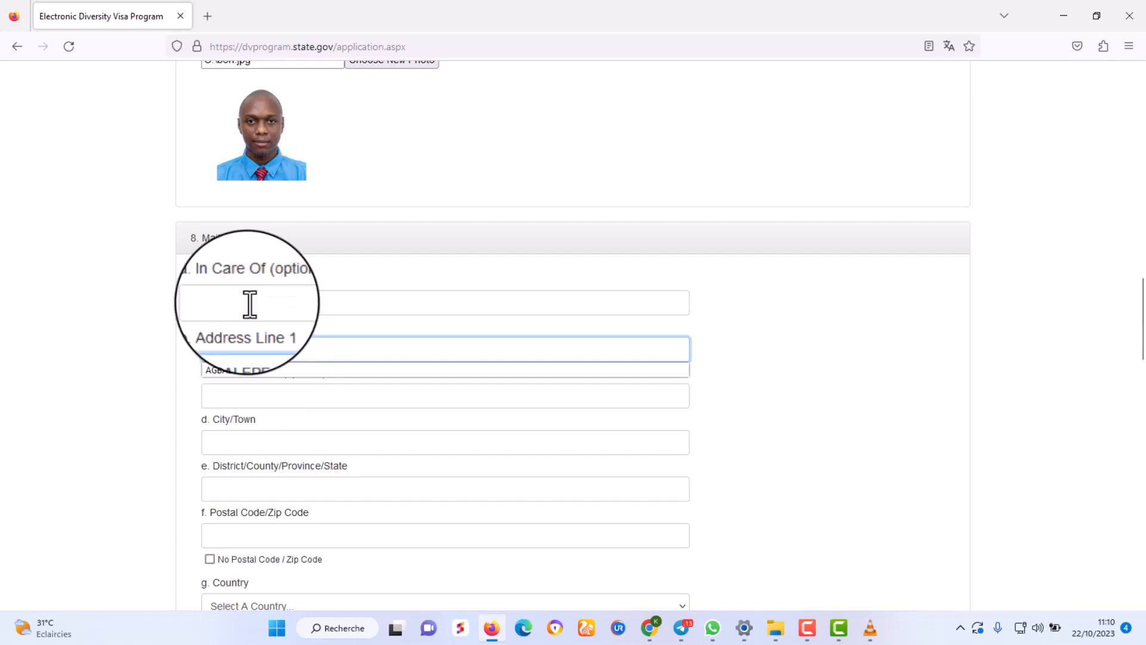
pyautogui.write('E')
pyautogui.click(263, 370)
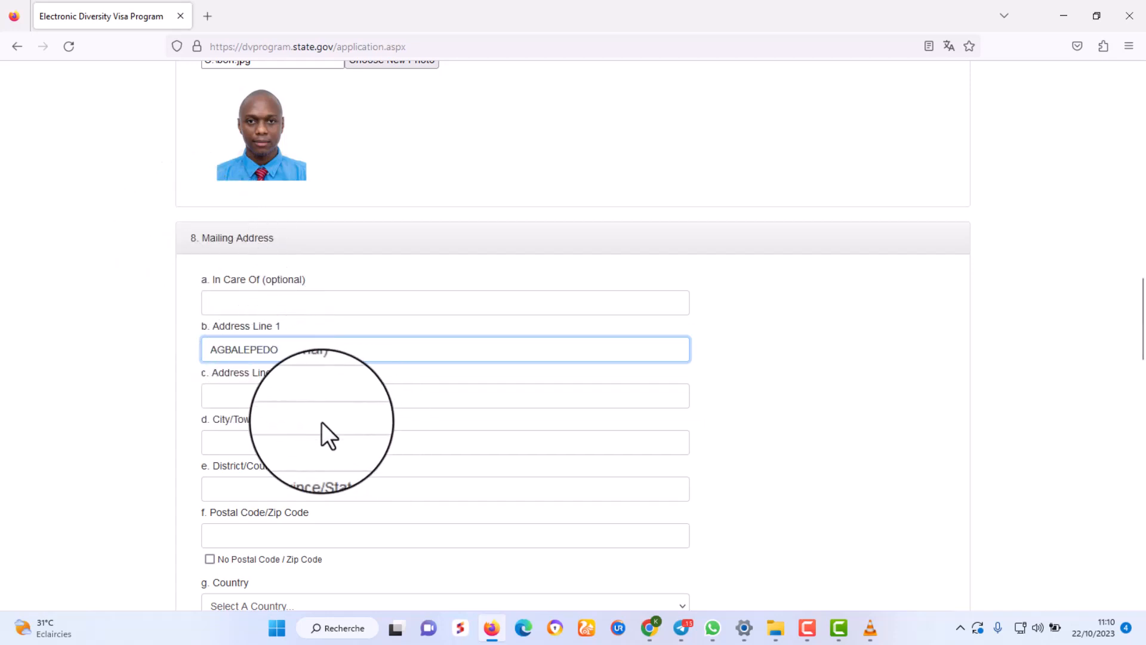
# Enter LOME as both the City/Town and the District/County/Province/State.
pyautogui.scroll(3, 326, 432)
pyautogui.scroll(-3, 325, 464)
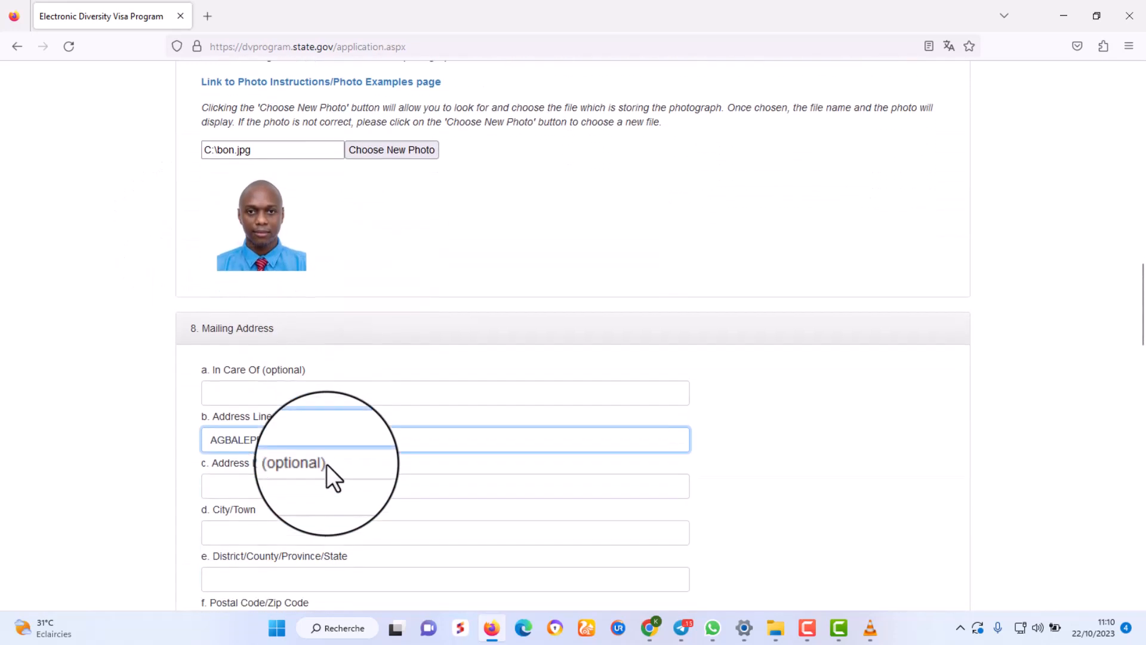
pyautogui.click(252, 444)
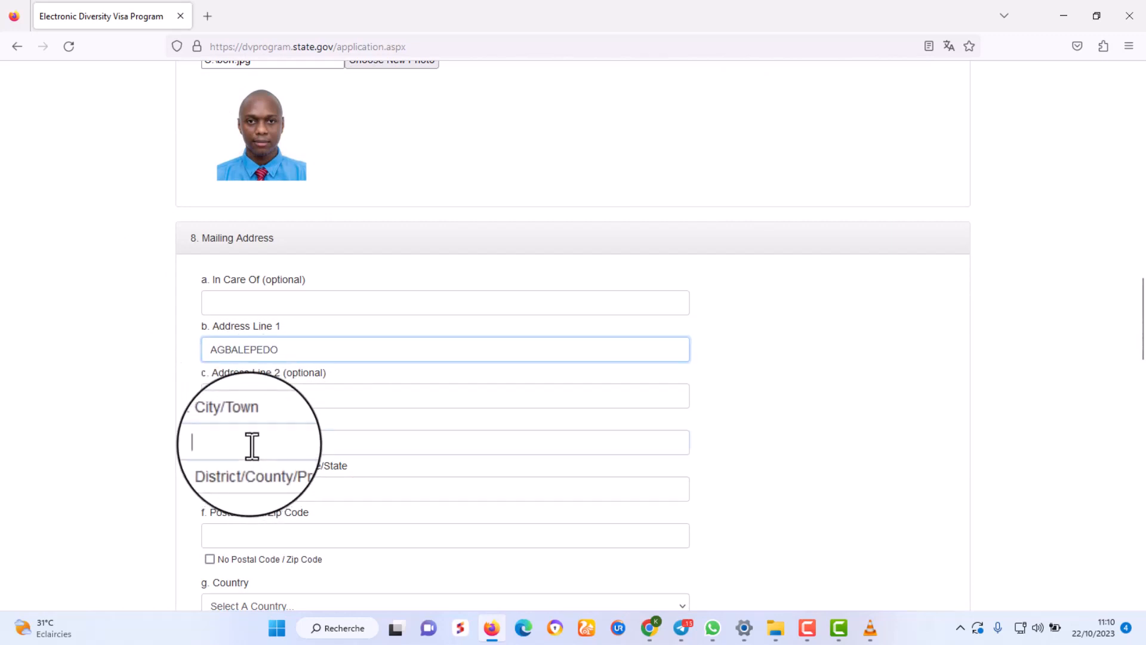
pyautogui.write('LOME')
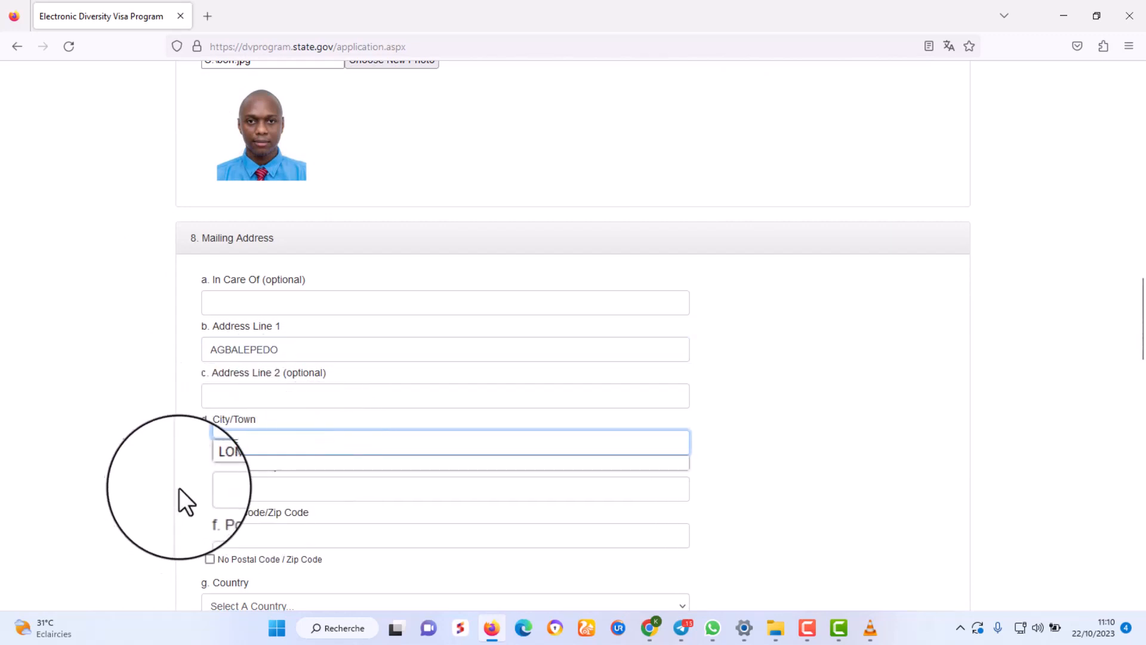
pyautogui.click(245, 487)
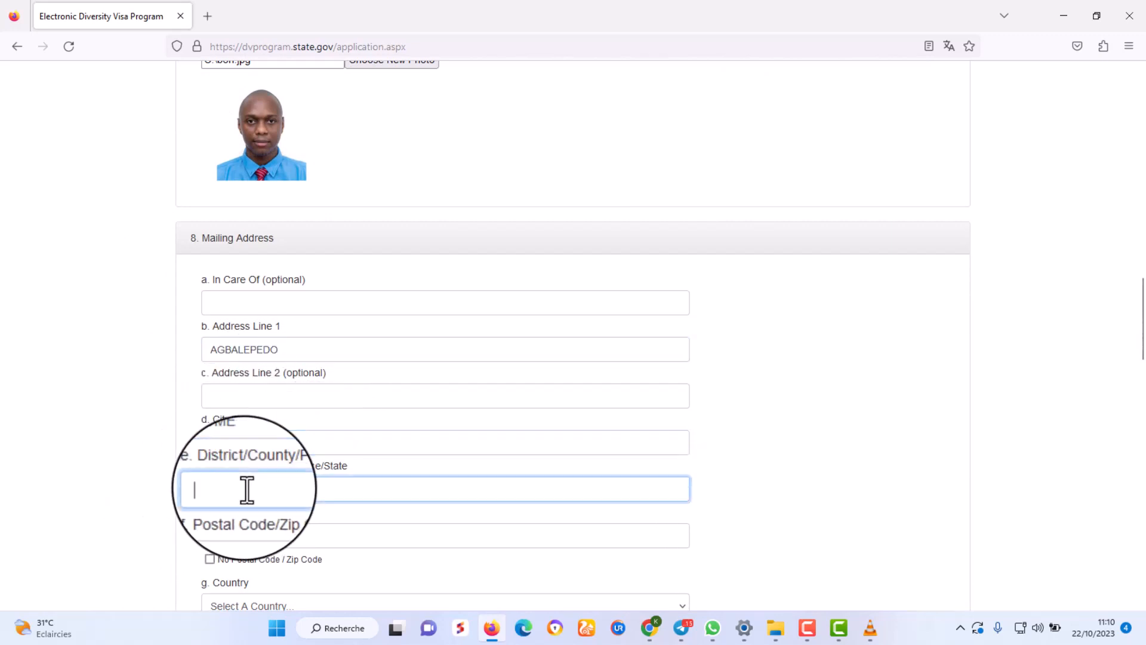
pyautogui.write('LOME')
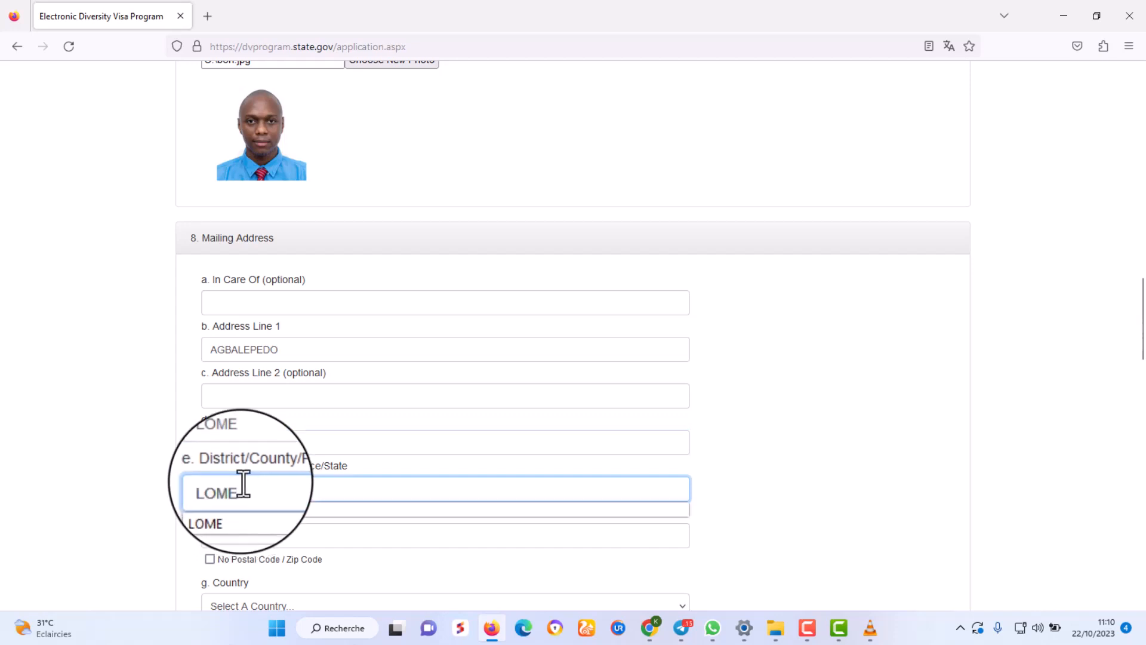
pyautogui.click(128, 445)
pyautogui.scroll(-3, 133, 439)
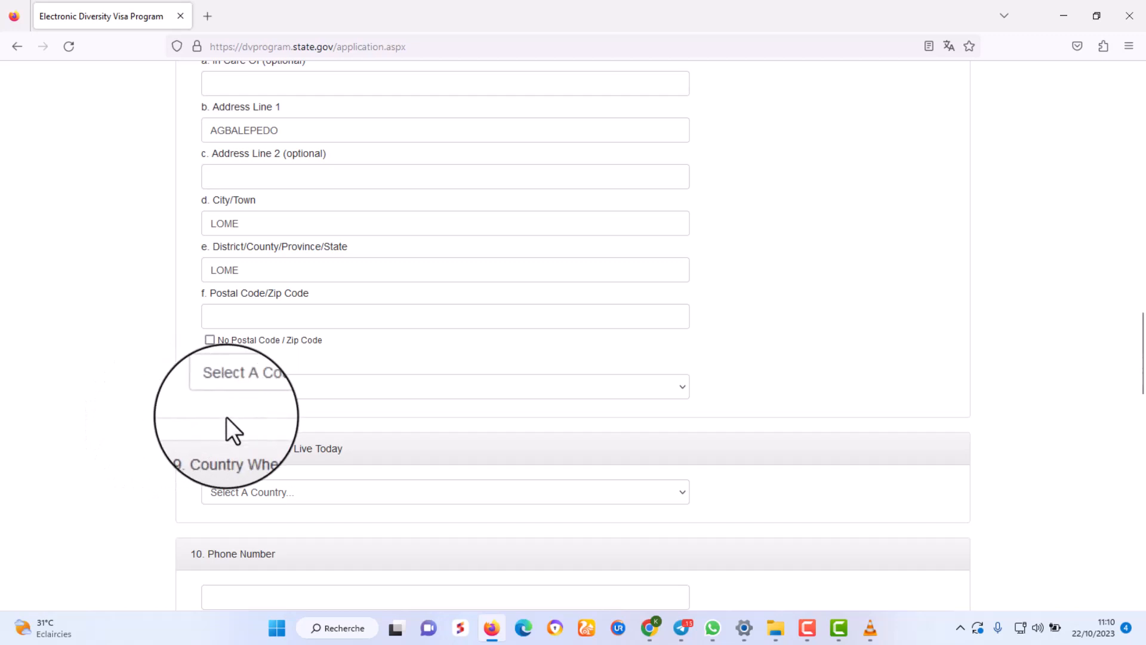
# Tick No Postal Code and choose Togo as the mailing address country.
pyautogui.click(210, 340)
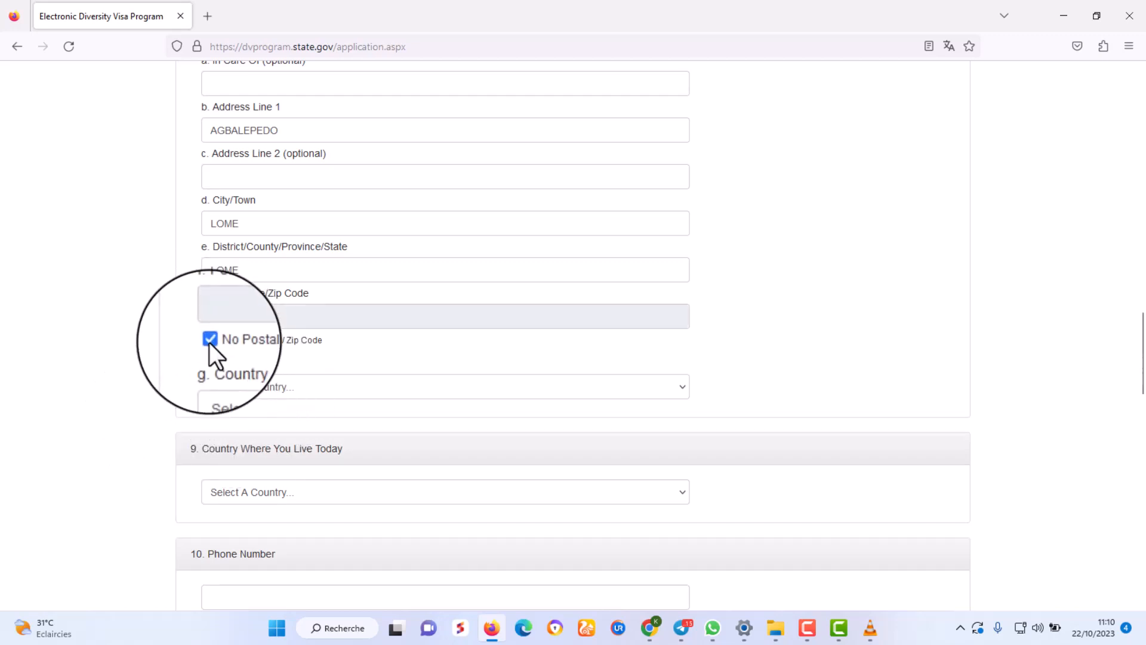
pyautogui.scroll(-2, 382, 361)
pyautogui.scroll(4, 383, 363)
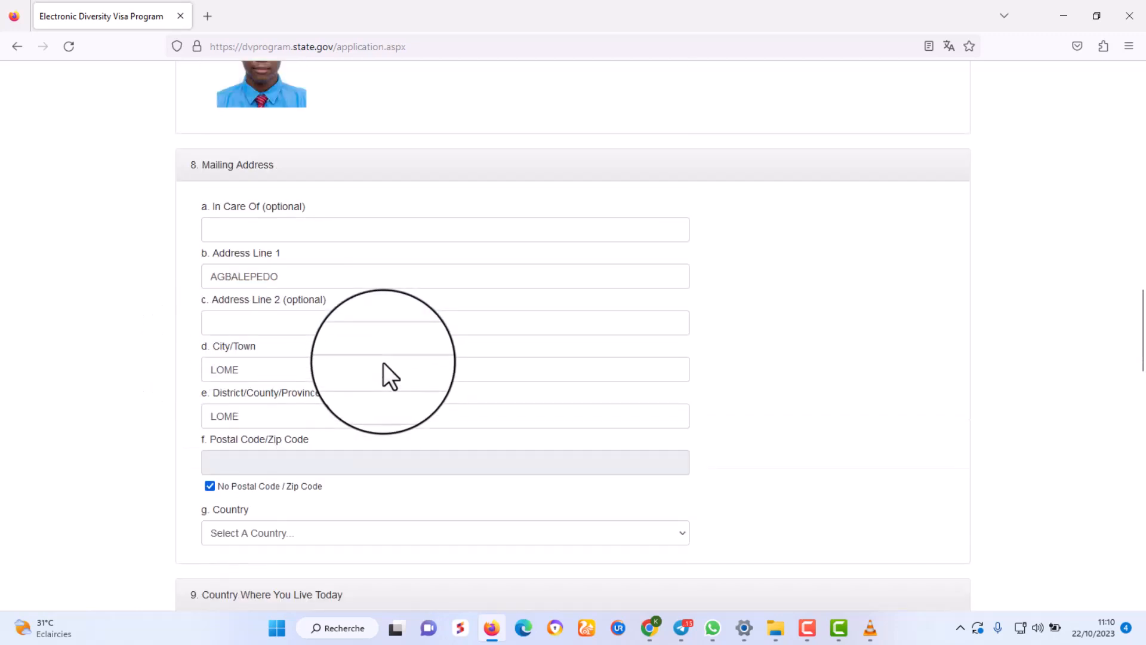
pyautogui.scroll(-2, 384, 365)
pyautogui.scroll(-1, 385, 365)
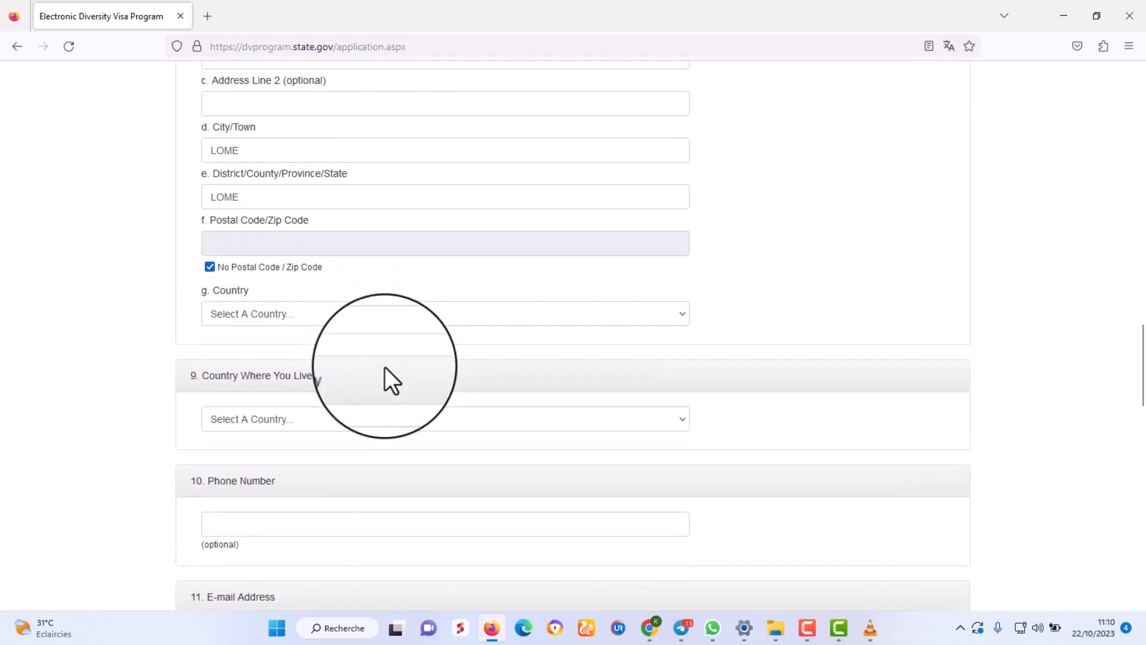
pyautogui.click(250, 313)
pyautogui.write('to')
pyautogui.press('Return')
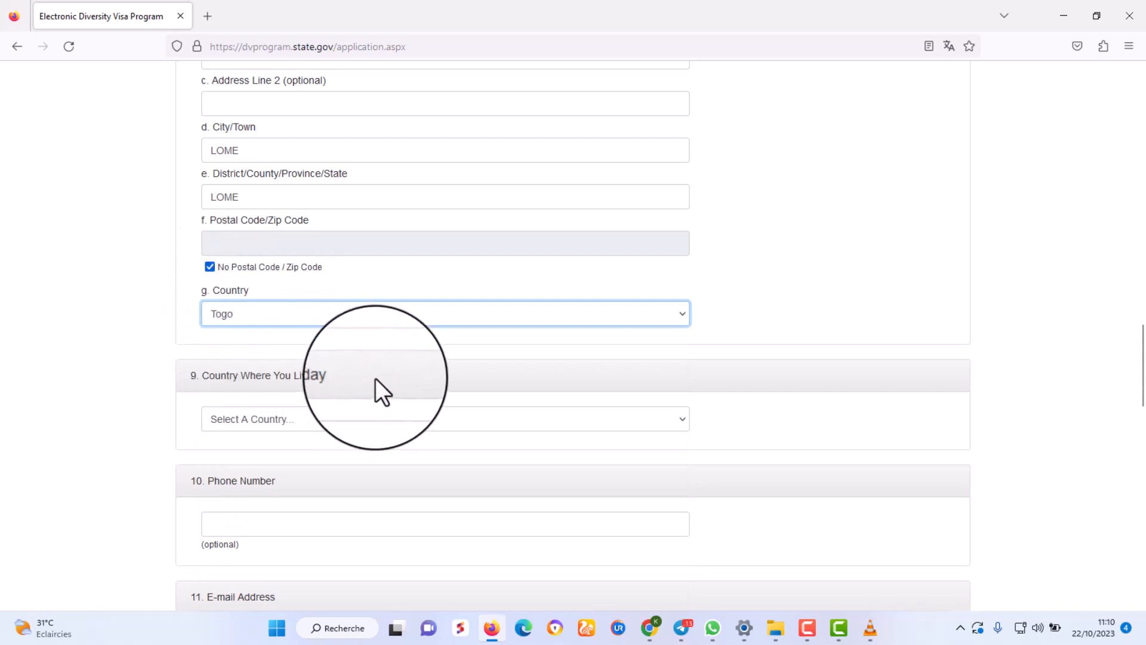
# Choose Togo as the Country Where You Live Today.
pyautogui.scroll(-1, 375, 378)
pyautogui.scroll(-1, 374, 377)
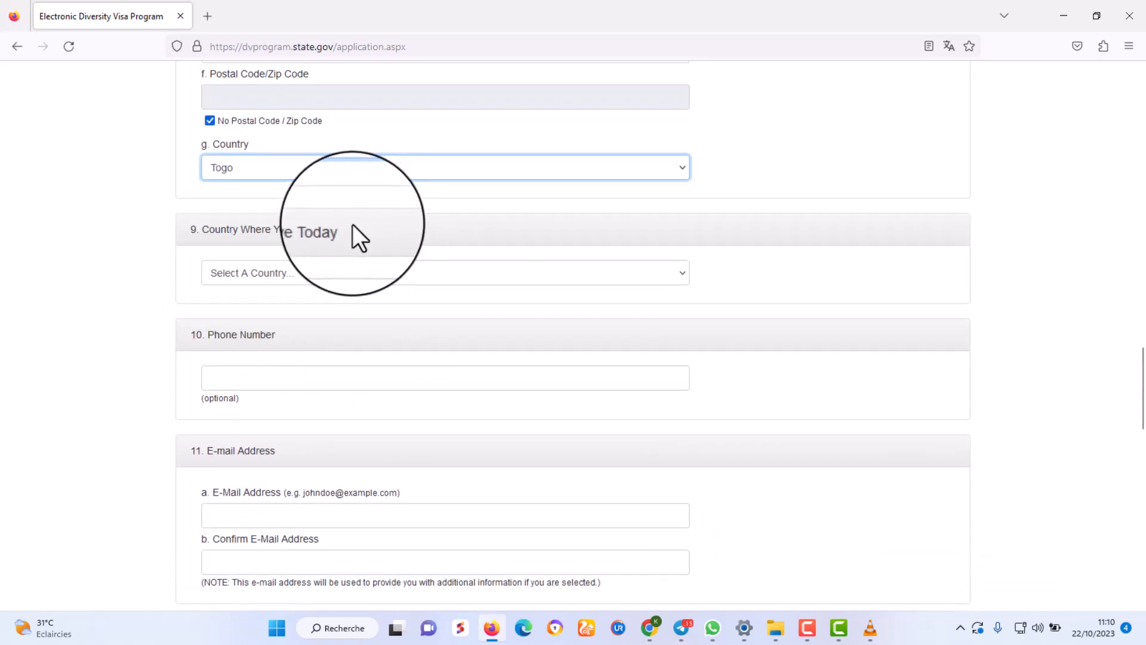
pyautogui.moveTo(352, 230); pyautogui.dragTo(184, 238)
pyautogui.click(244, 275)
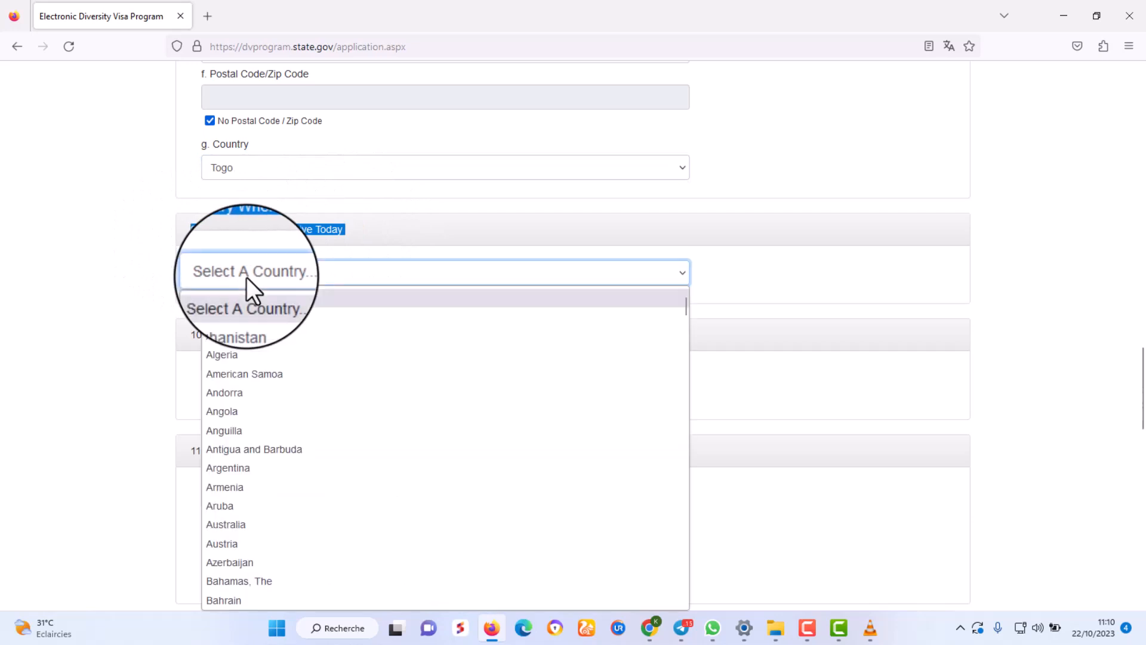
pyautogui.write('togo')
pyautogui.press('Return')
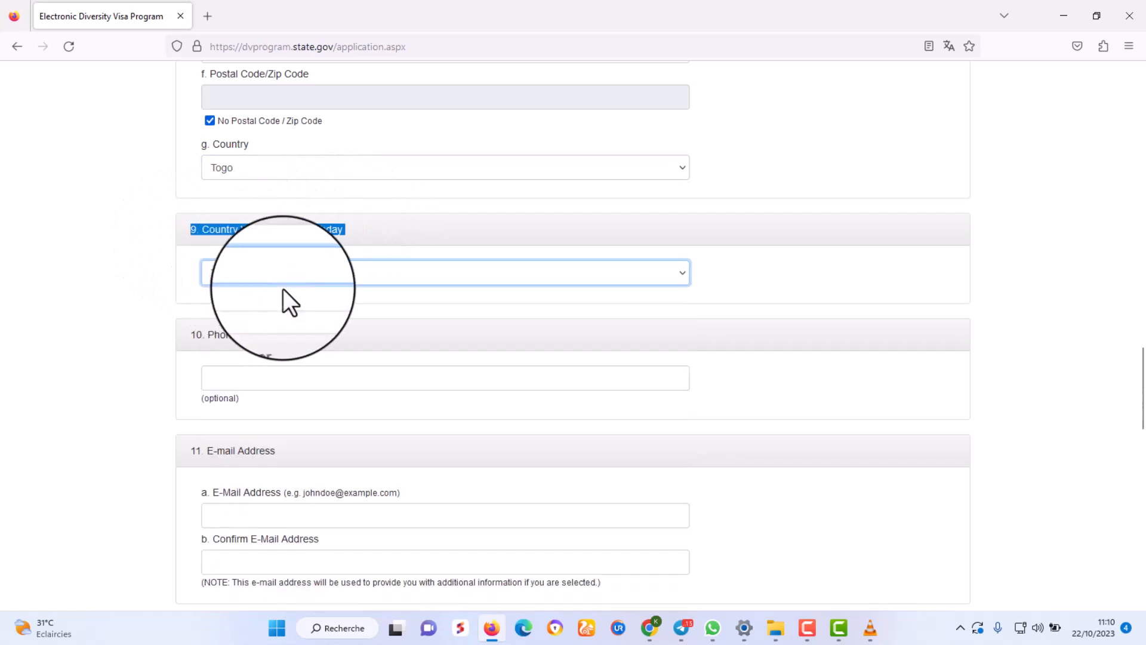
# Enter the entrant's phone number.
pyautogui.scroll(-1, 385, 335)
pyautogui.scroll(-2, 385, 335)
pyautogui.click(242, 236)
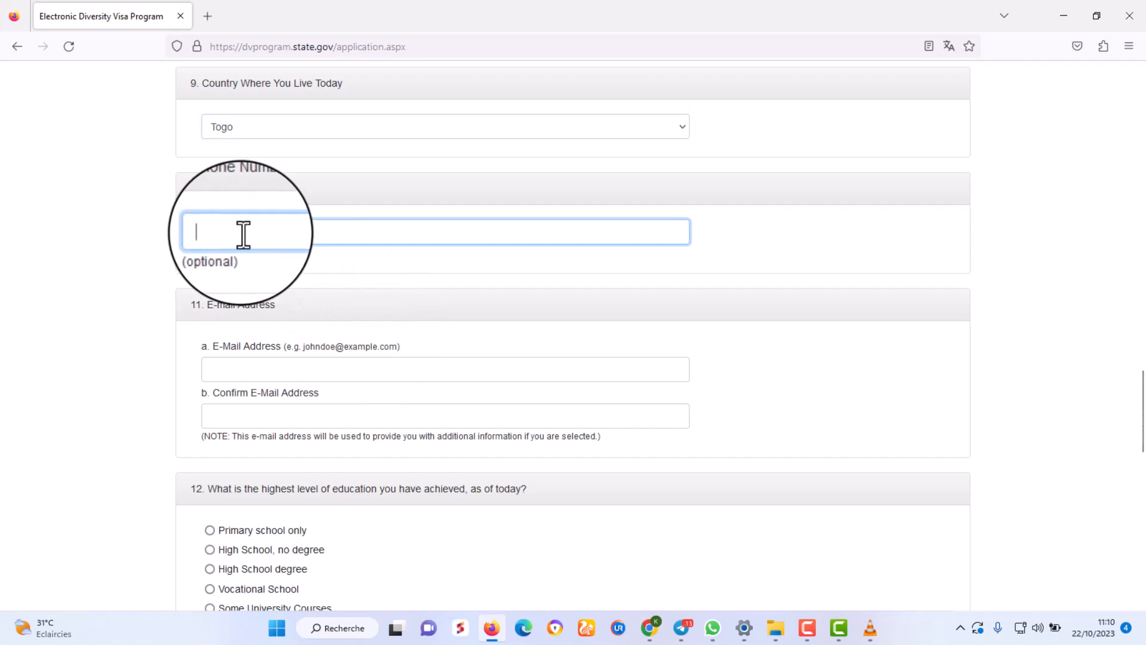
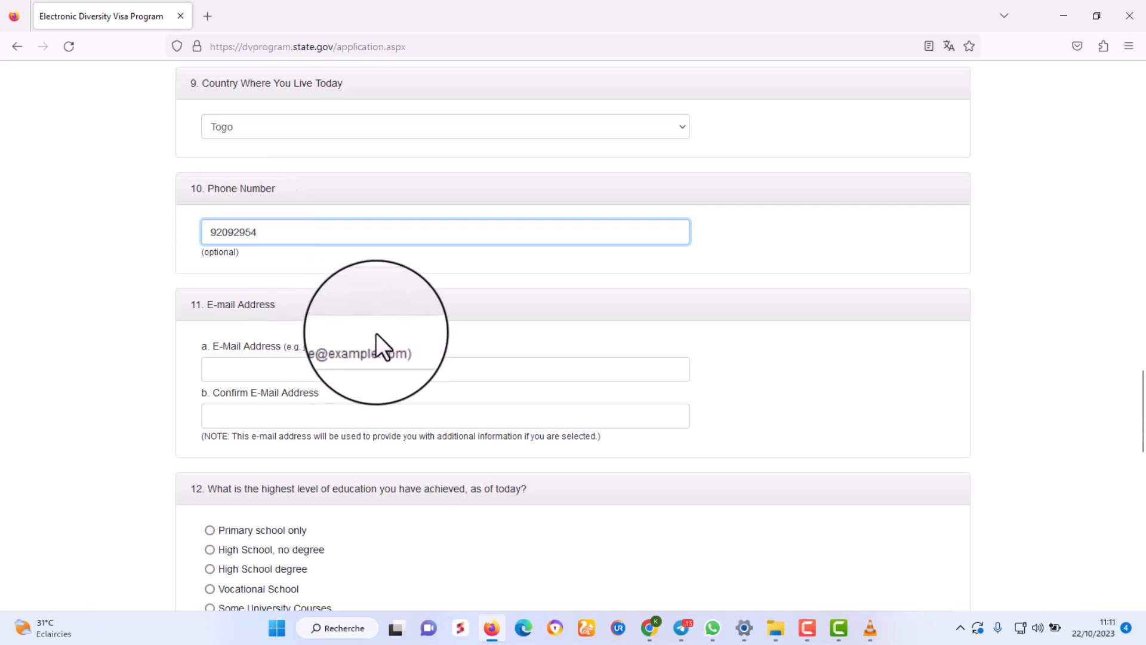
pyautogui.scroll(-2, 378, 347)
# Type the entrant's e-mail address into the E-Mail Address field.
pyautogui.click(238, 292)
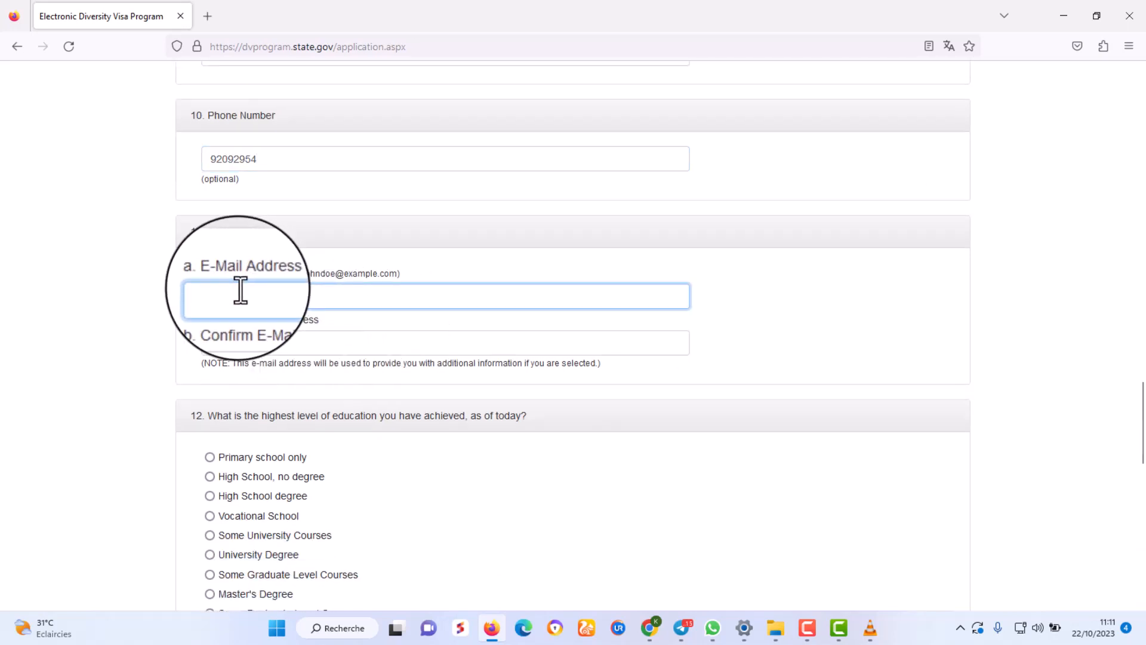
pyautogui.click(241, 293)
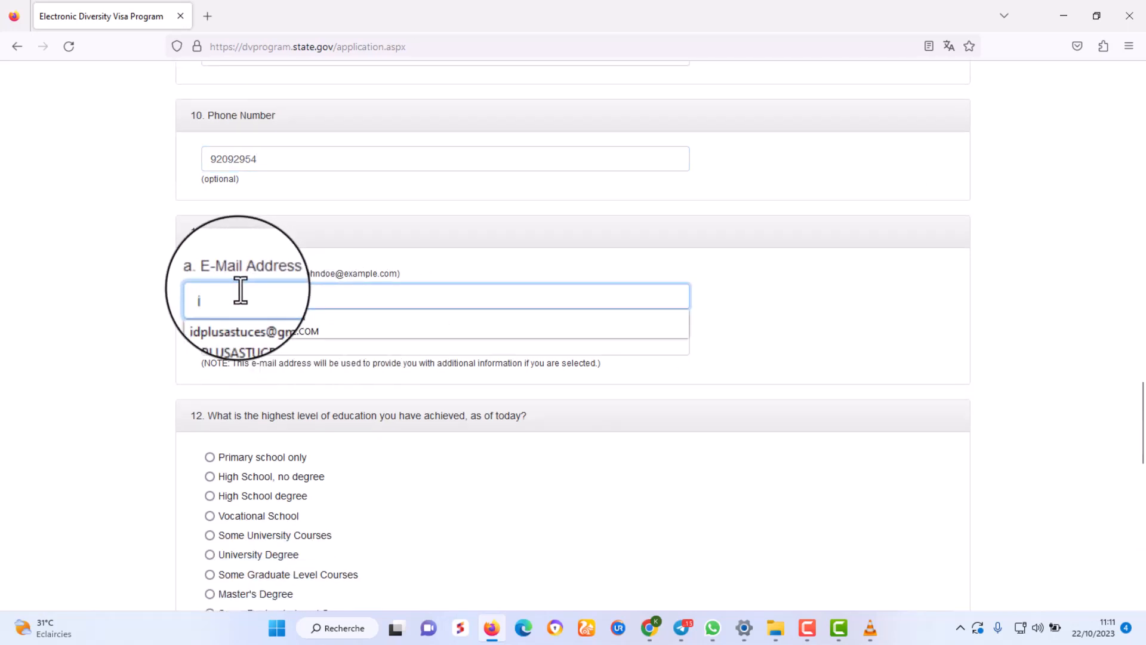
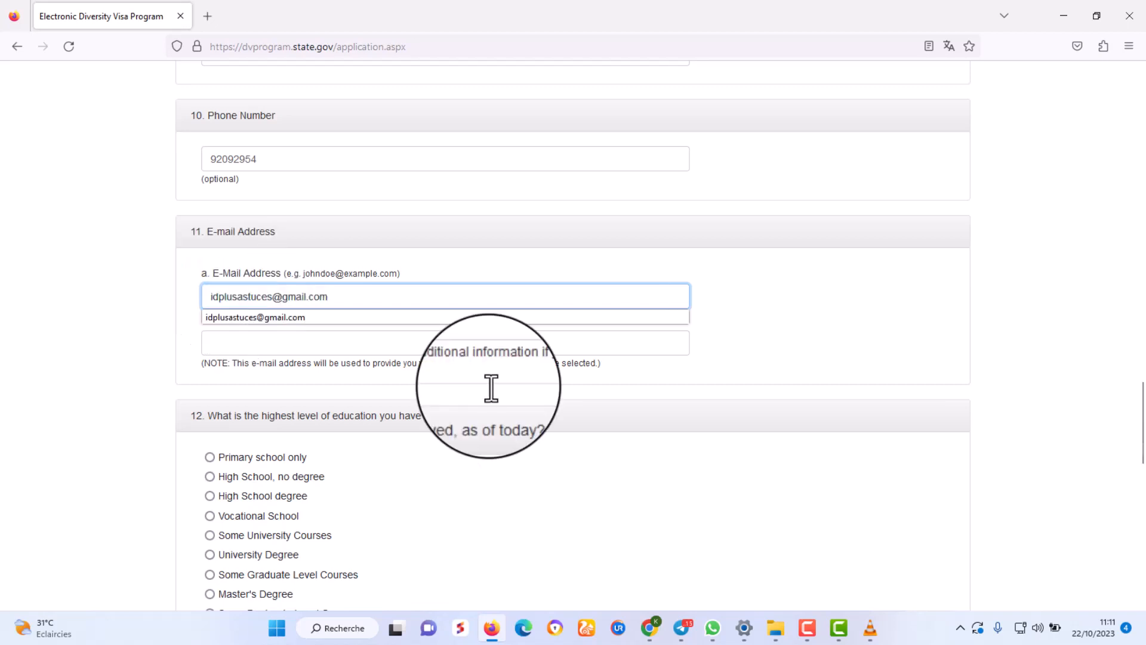
pyautogui.click(798, 318)
pyautogui.scroll(-2, 798, 316)
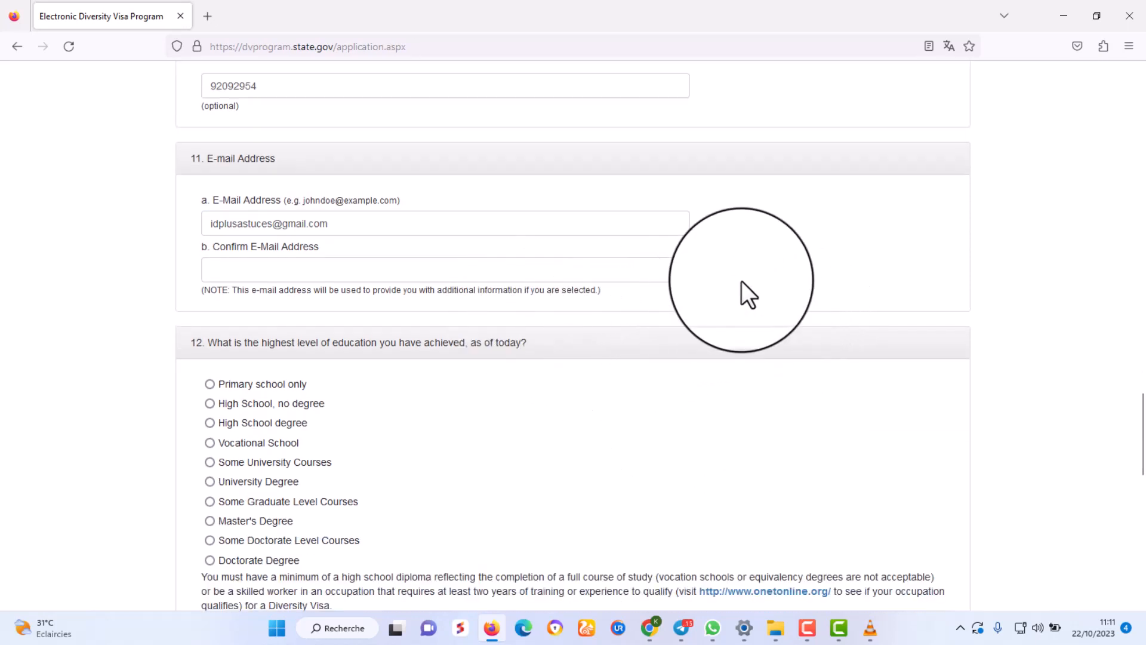
# Enter the same e-mail address in the Confirm E-Mail Address field.
pyautogui.click(259, 273)
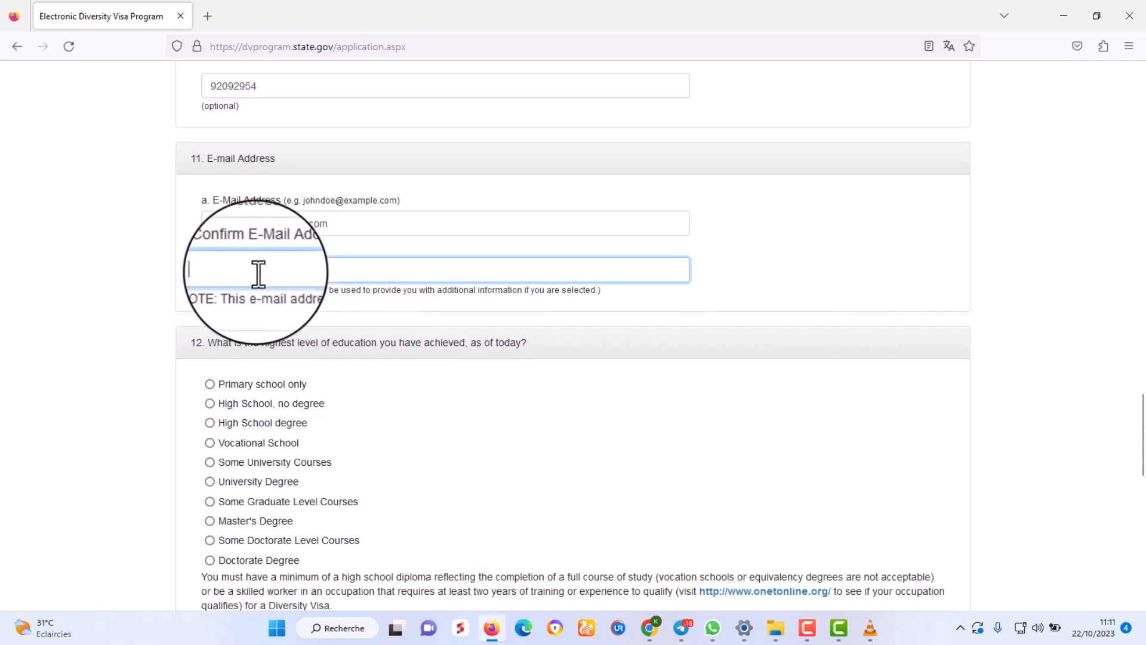
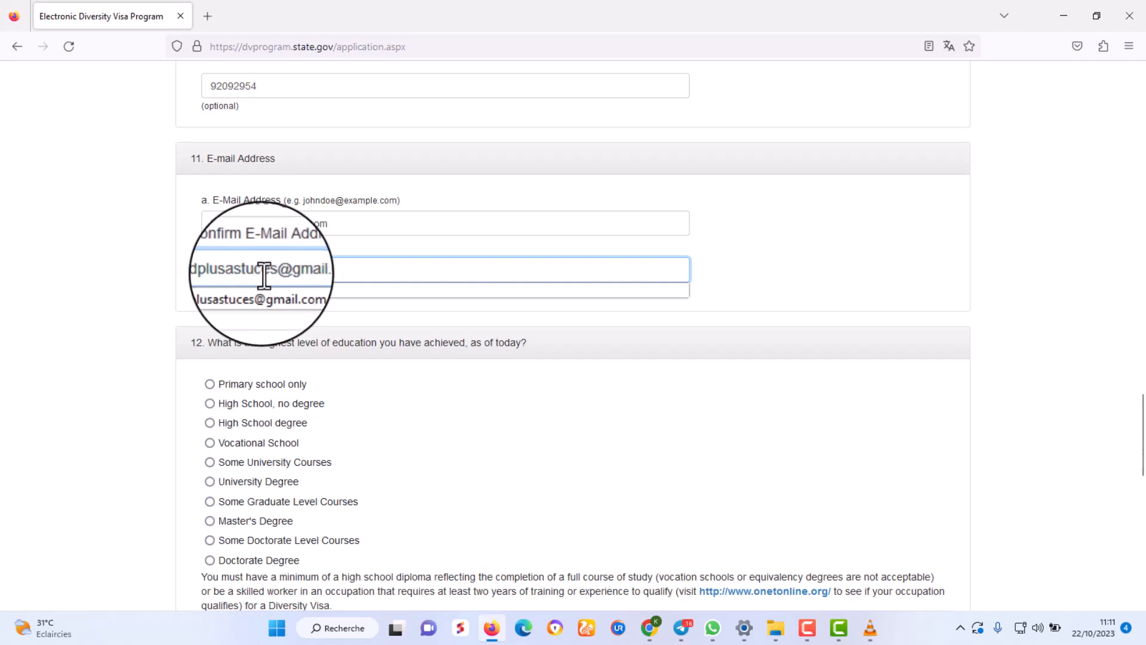
pyautogui.click(803, 271)
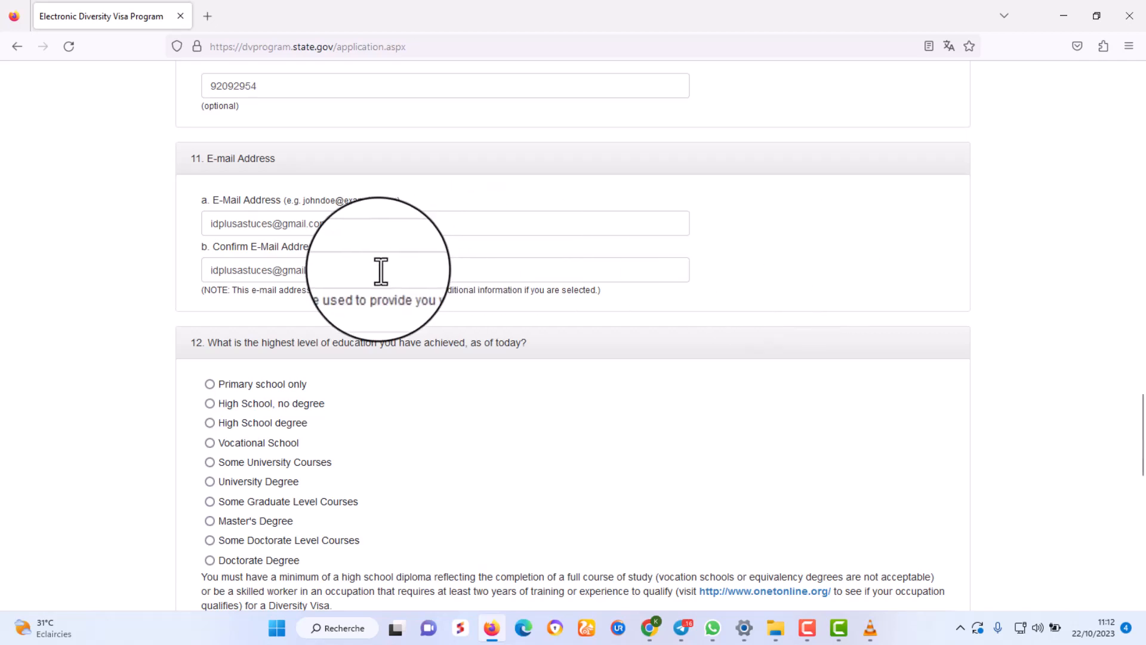
# Select the text of both e-mail fields to check that they match.
pyautogui.moveTo(378, 270); pyautogui.dragTo(272, 247)
pyautogui.moveTo(338, 224); pyautogui.dragTo(205, 222)
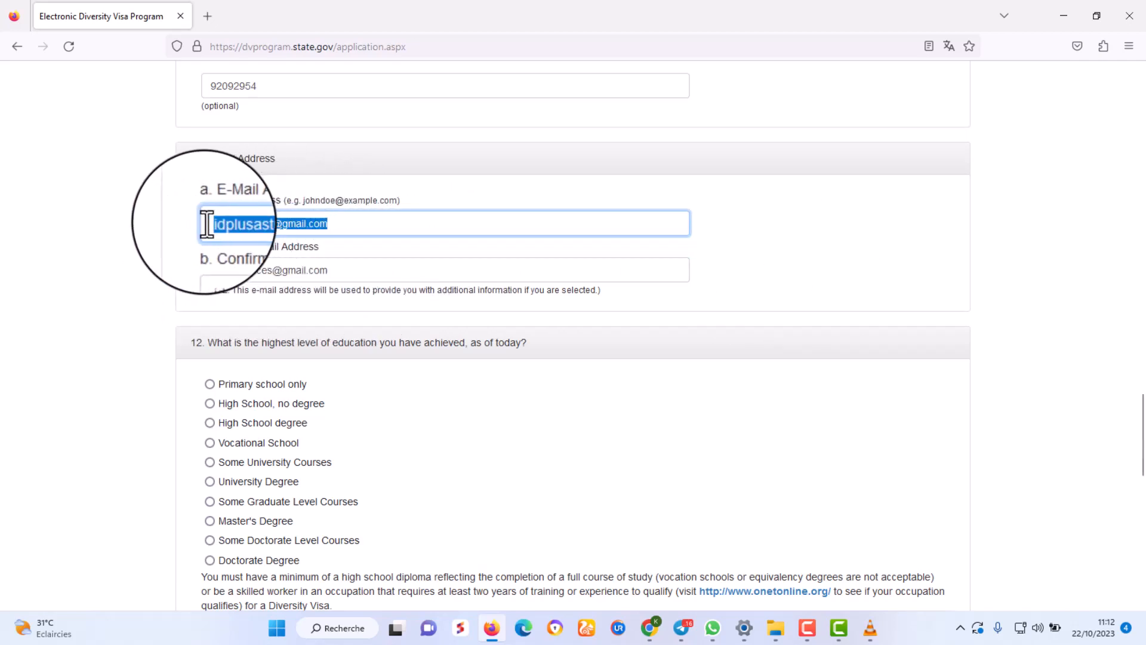
pyautogui.moveTo(353, 271); pyautogui.dragTo(218, 272)
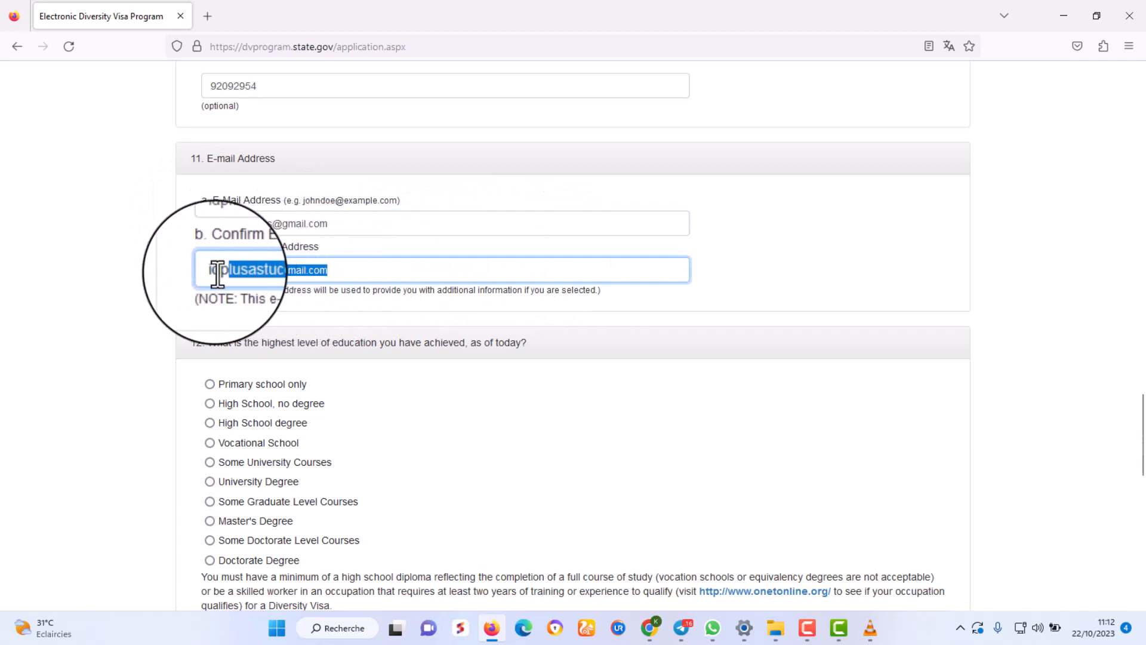
pyautogui.moveTo(335, 224); pyautogui.dragTo(200, 225)
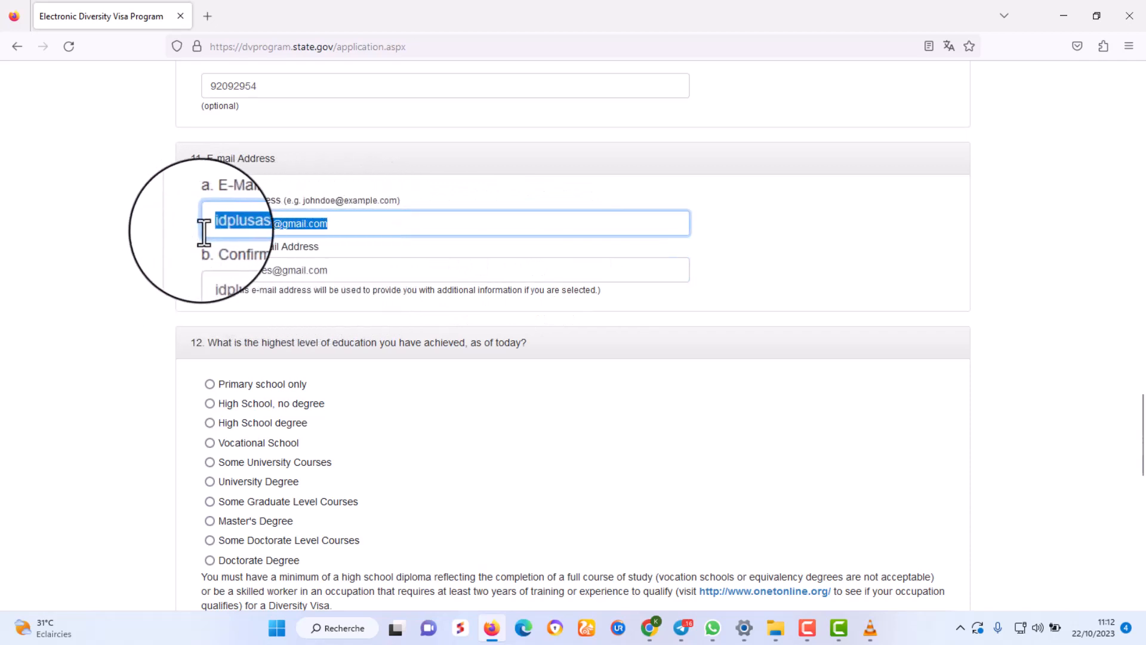
pyautogui.click(842, 285)
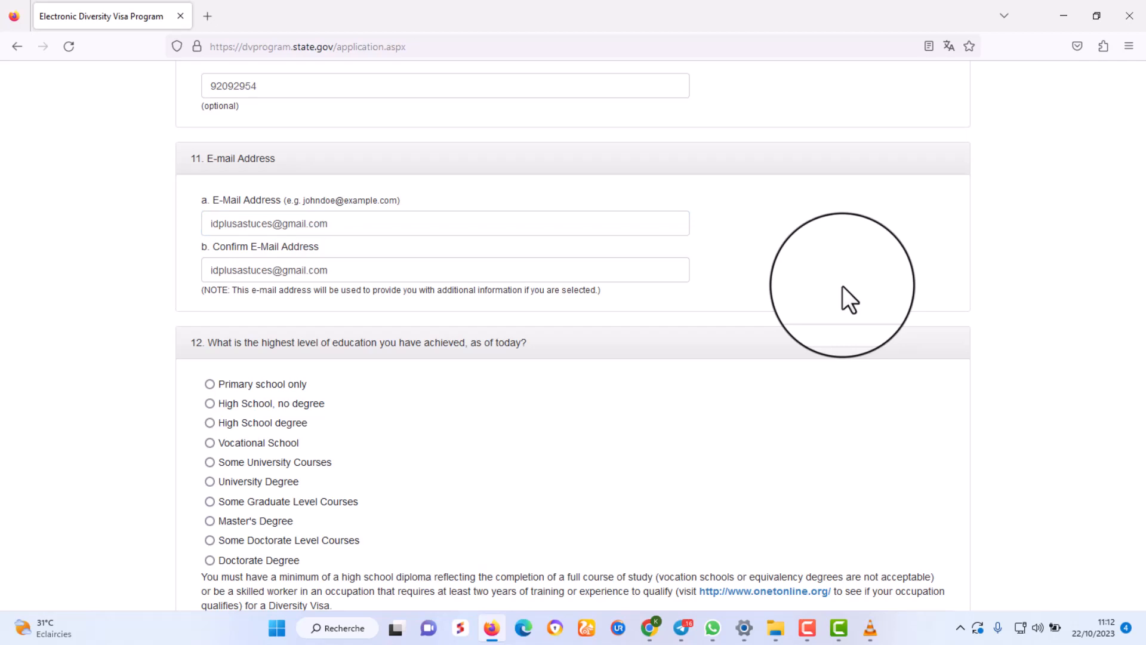
# Scroll to the highest-education question and zoom the page to 130%.
pyautogui.scroll(-1, 842, 287)
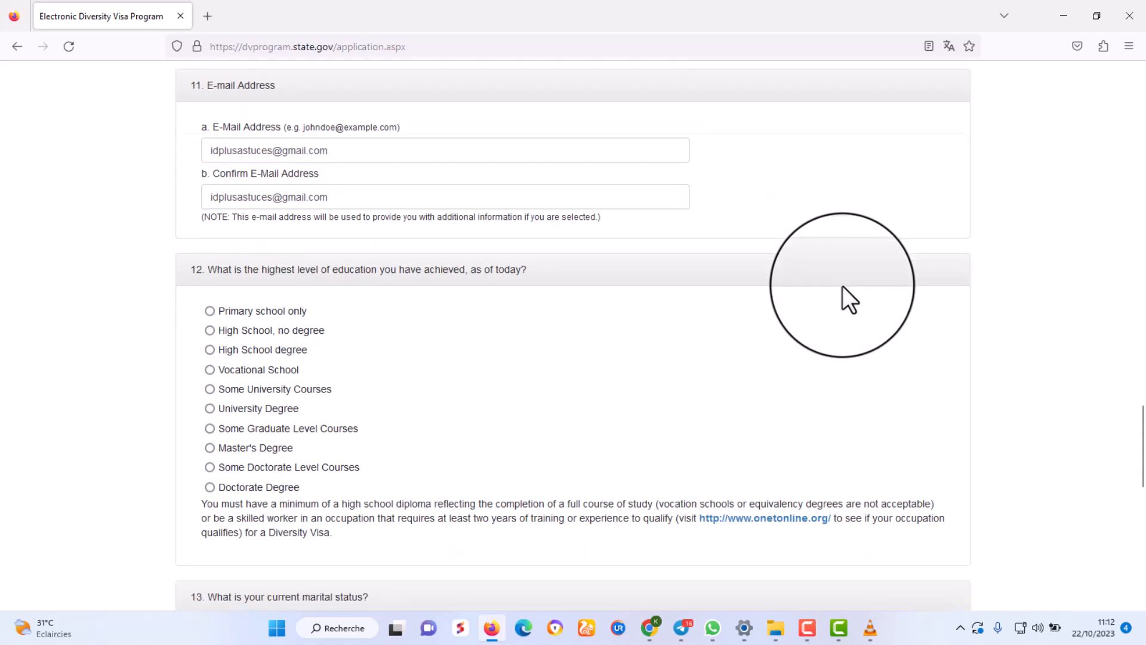
pyautogui.scroll(-1, 845, 290)
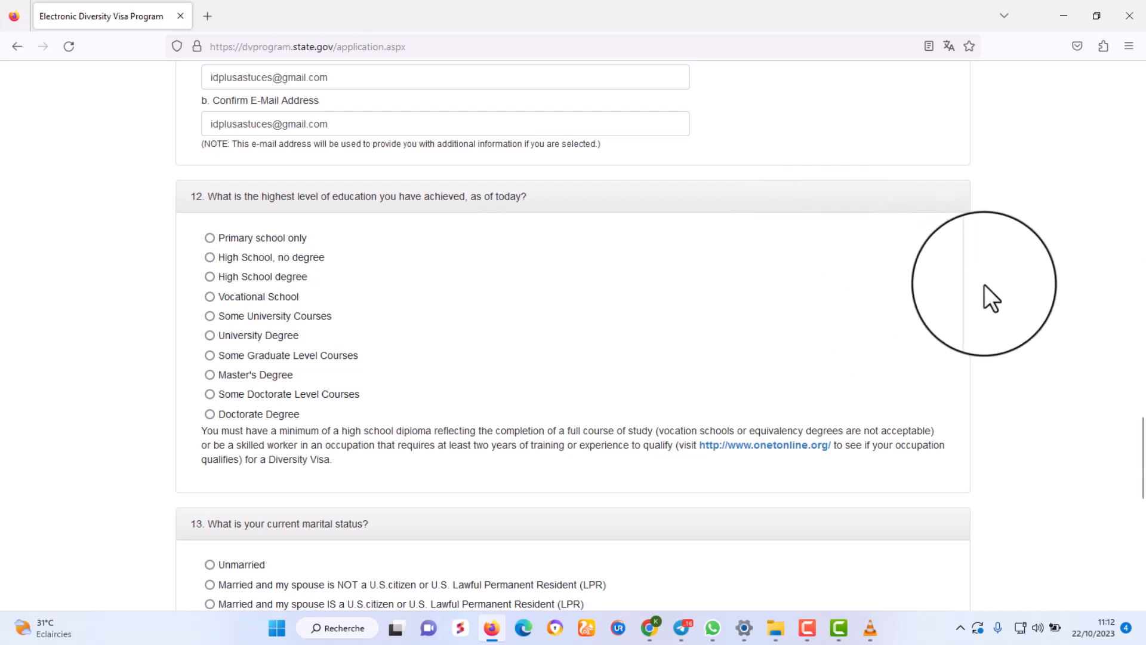
pyautogui.scroll(-2, 983, 285)
pyautogui.scroll(1, 984, 285)
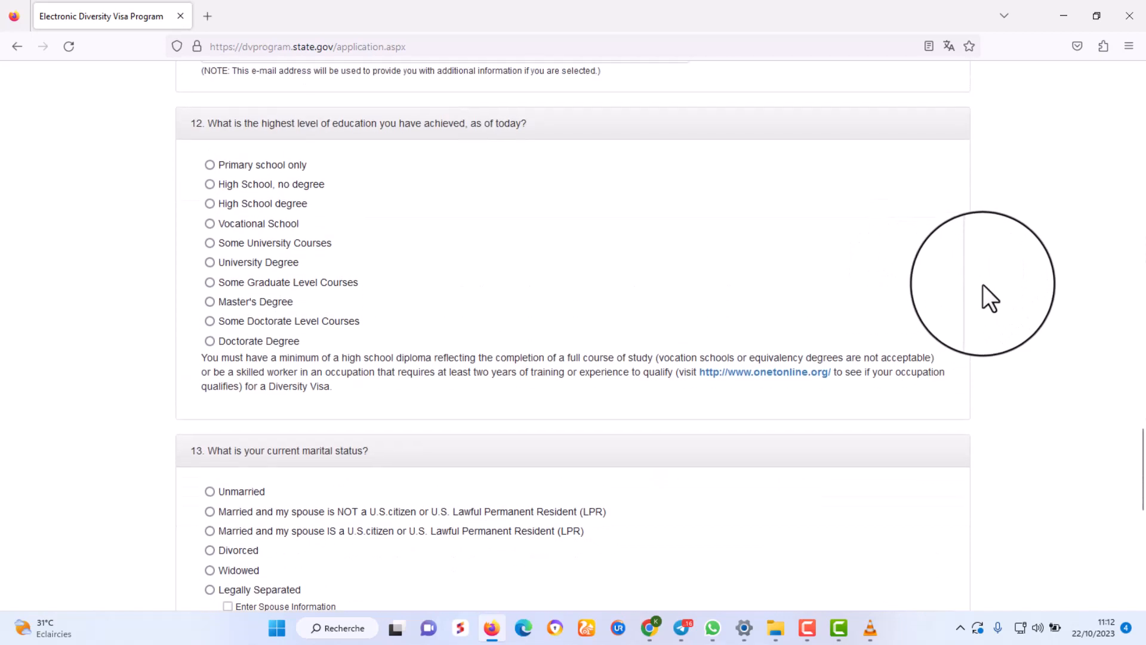
pyautogui.hotkey('ctrl', '+')
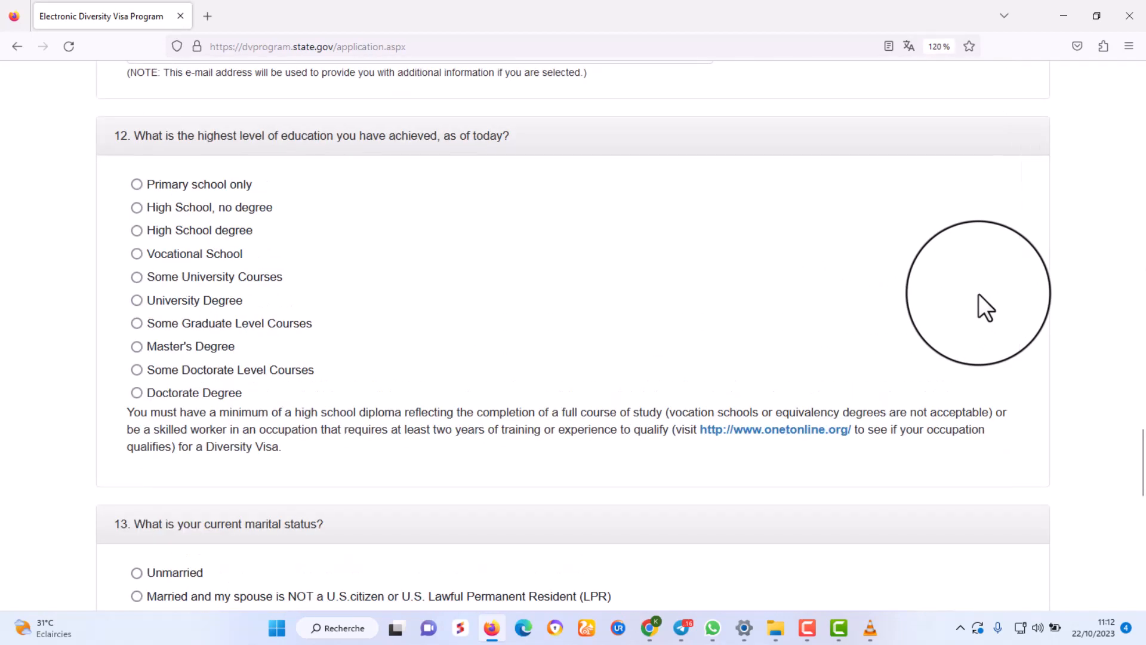
pyautogui.hotkey('ctrl', '+')
pyautogui.scroll(-2, 885, 321)
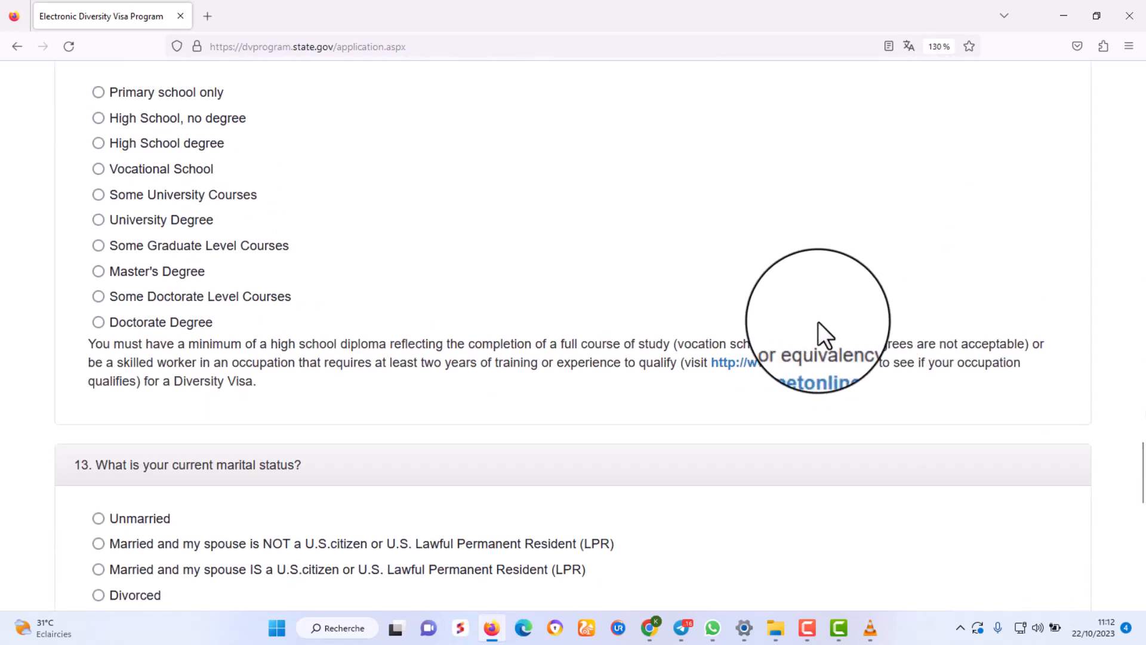
pyautogui.scroll(2, 818, 321)
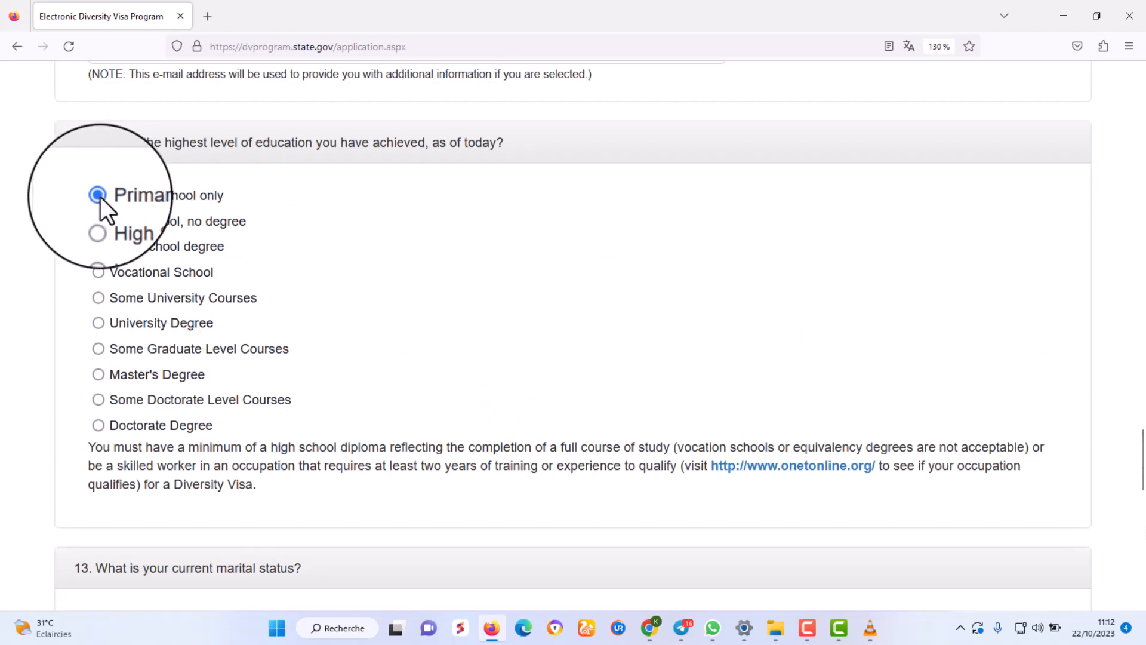
# Try each education option in turn, from High School, no degree to Doctorate Degree.
pyautogui.click(99, 221)
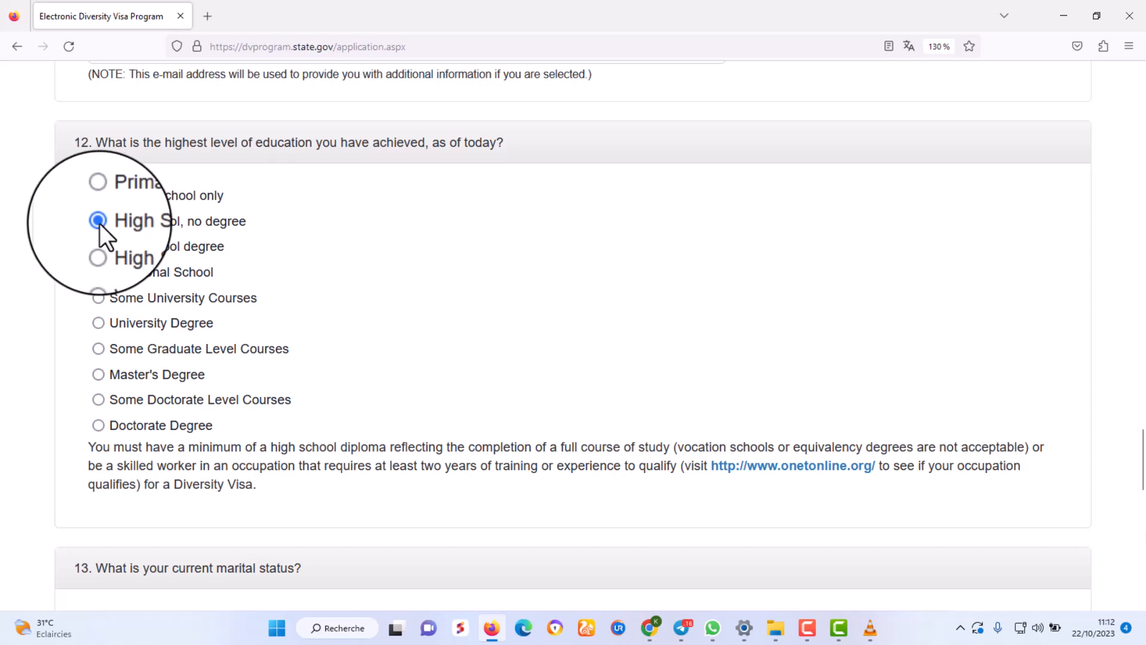
pyautogui.click(98, 246)
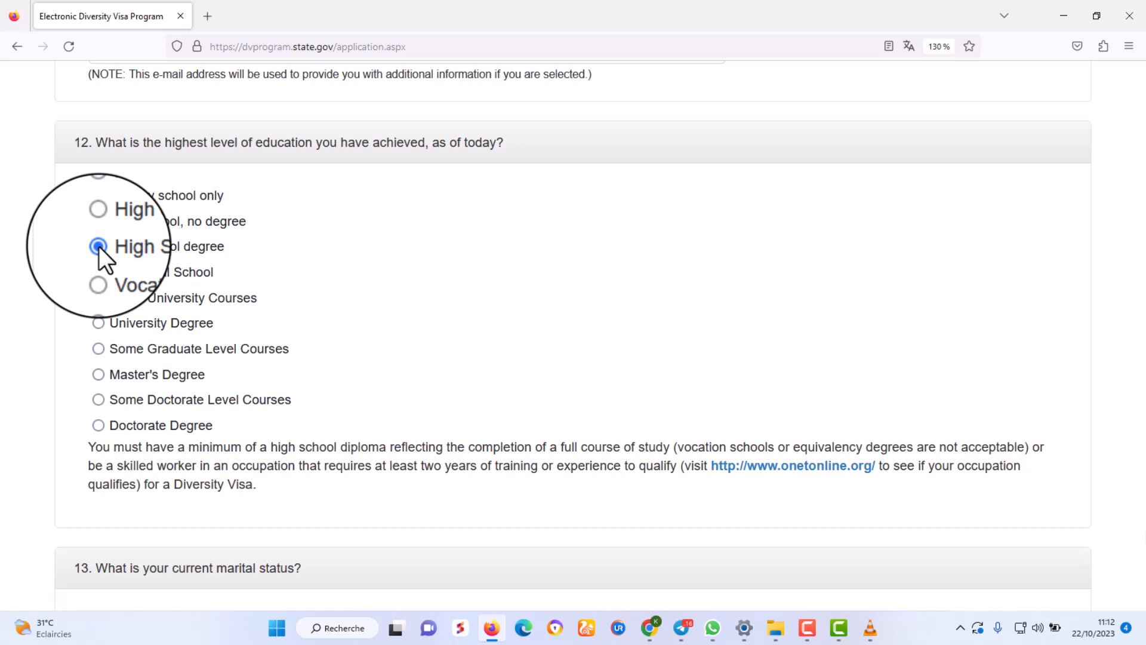
pyautogui.click(99, 272)
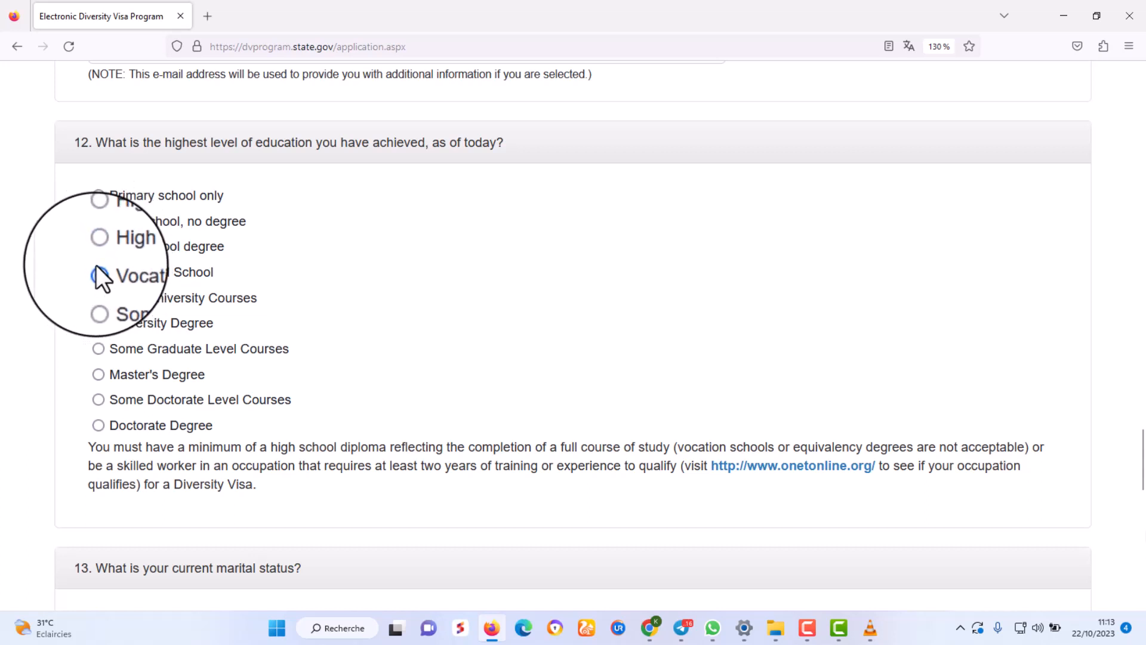
pyautogui.click(98, 298)
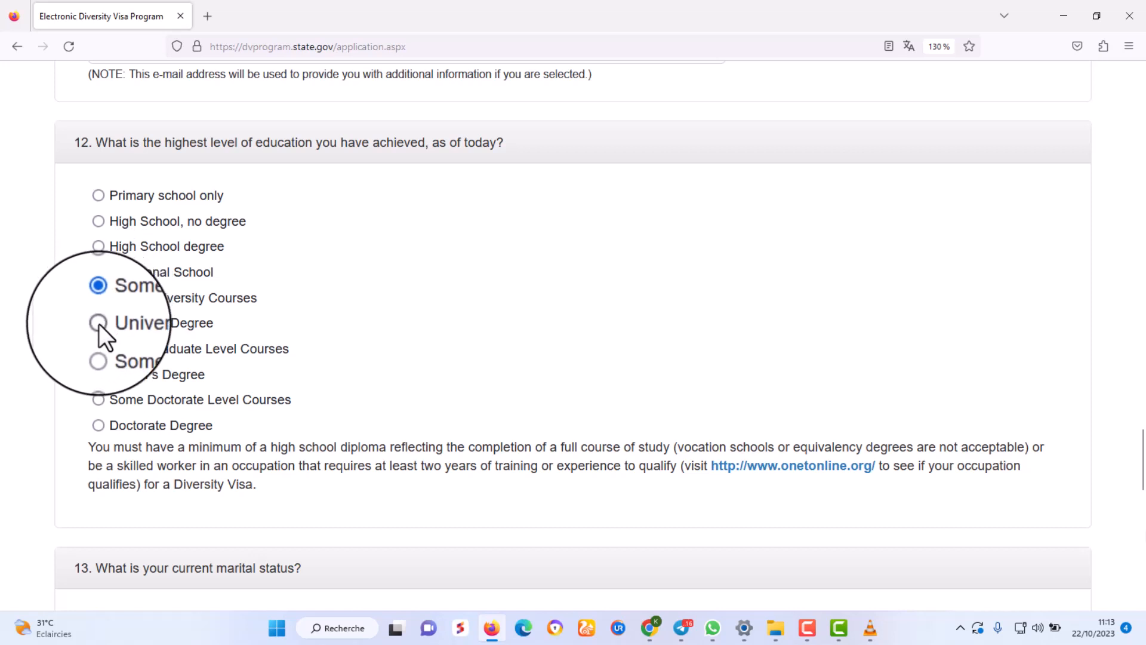
pyautogui.click(99, 323)
pyautogui.click(98, 349)
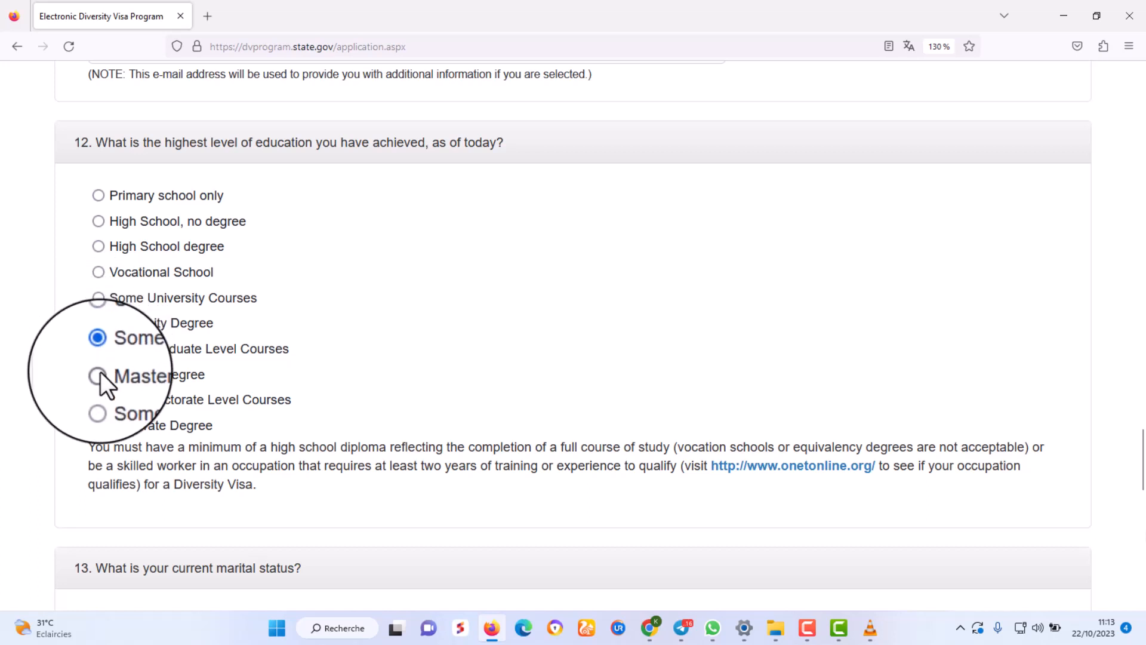
pyautogui.click(99, 374)
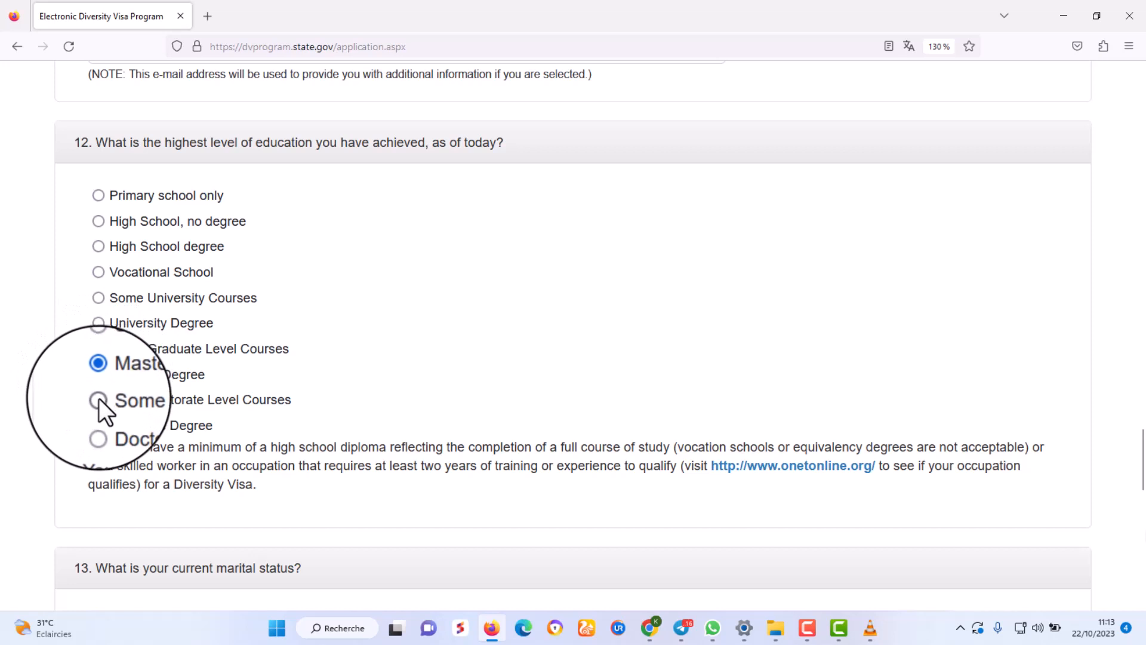
pyautogui.click(98, 399)
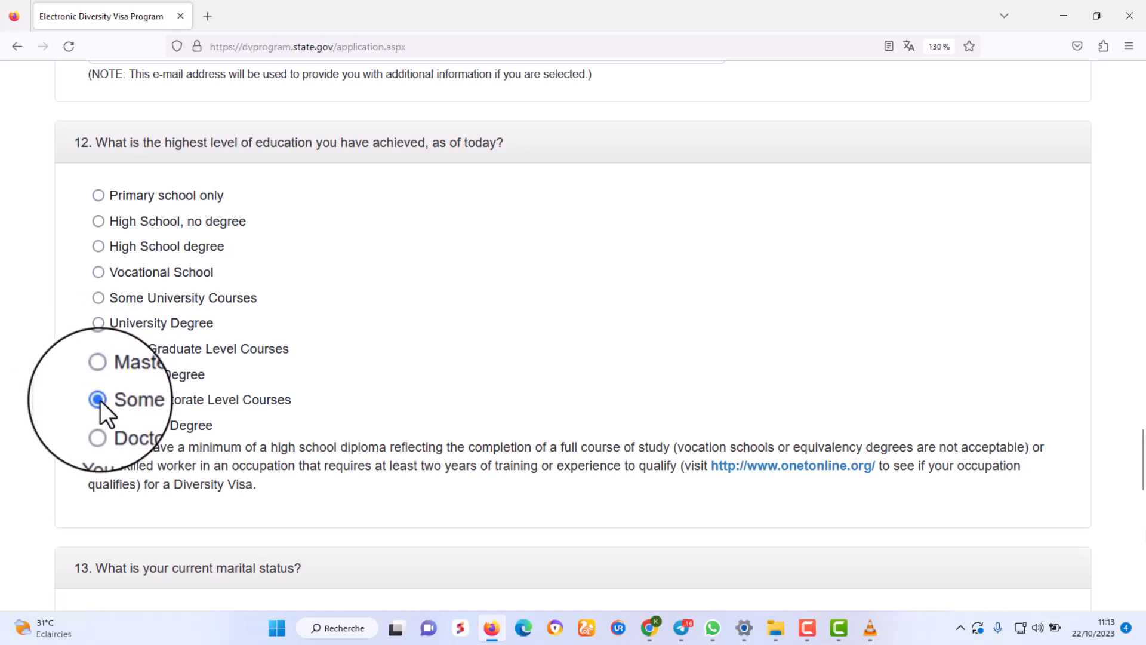
pyautogui.click(99, 425)
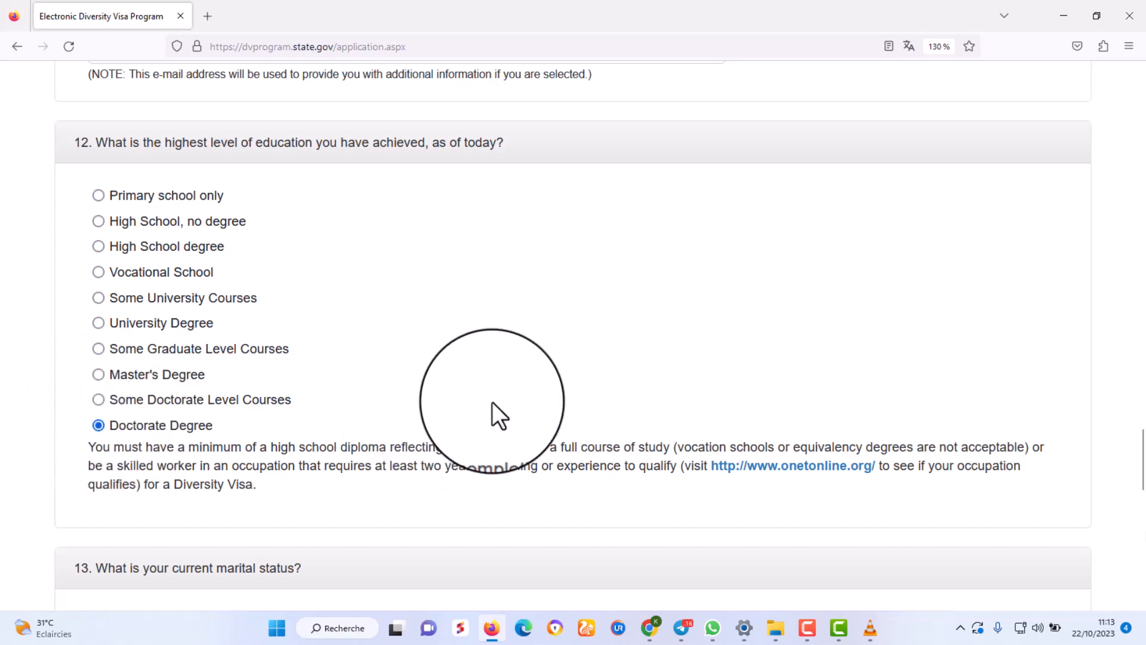
# Zoom back to 110% and select High School, no degree.
pyautogui.hotkey('ctrl', '-')
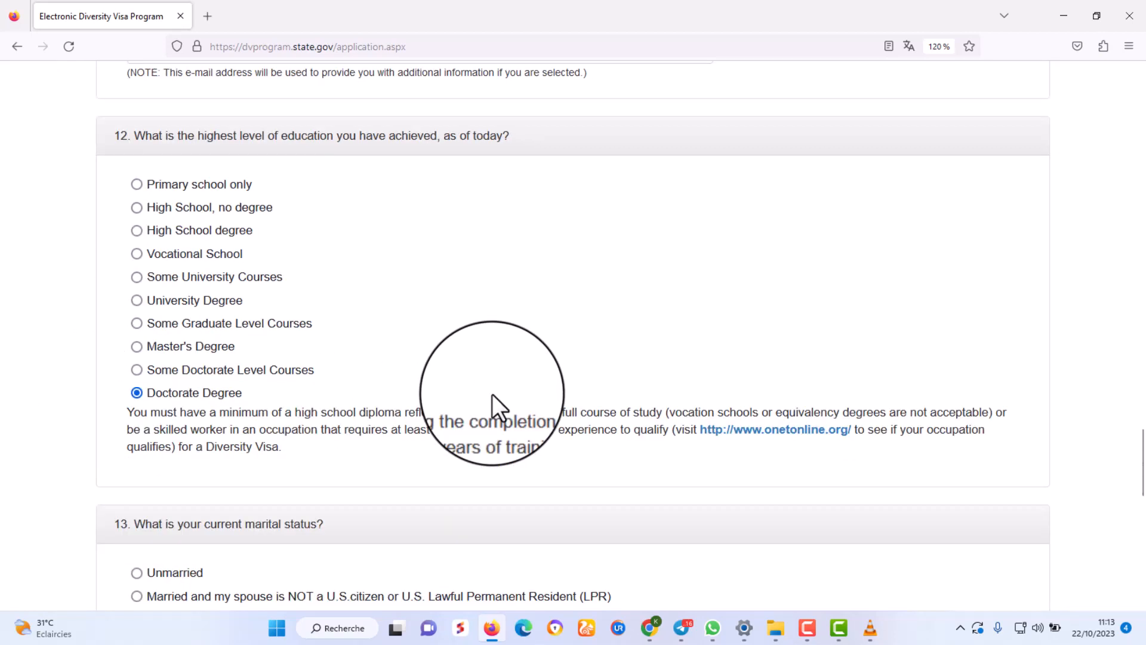
pyautogui.hotkey('ctrl', '-')
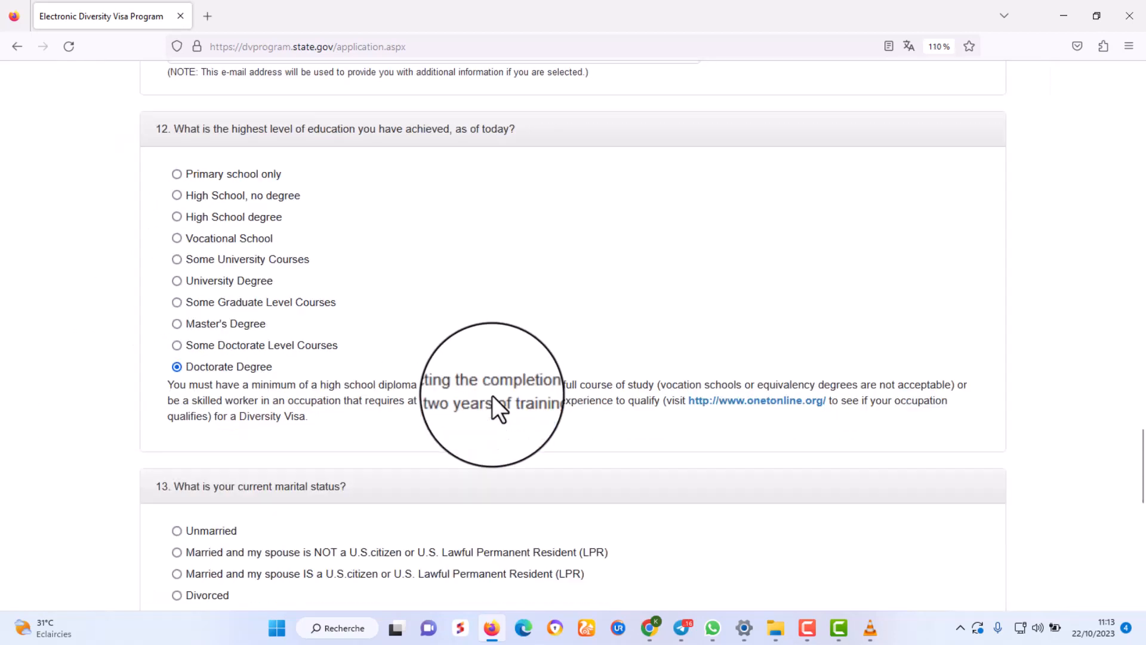
pyautogui.scroll(-3, 492, 396)
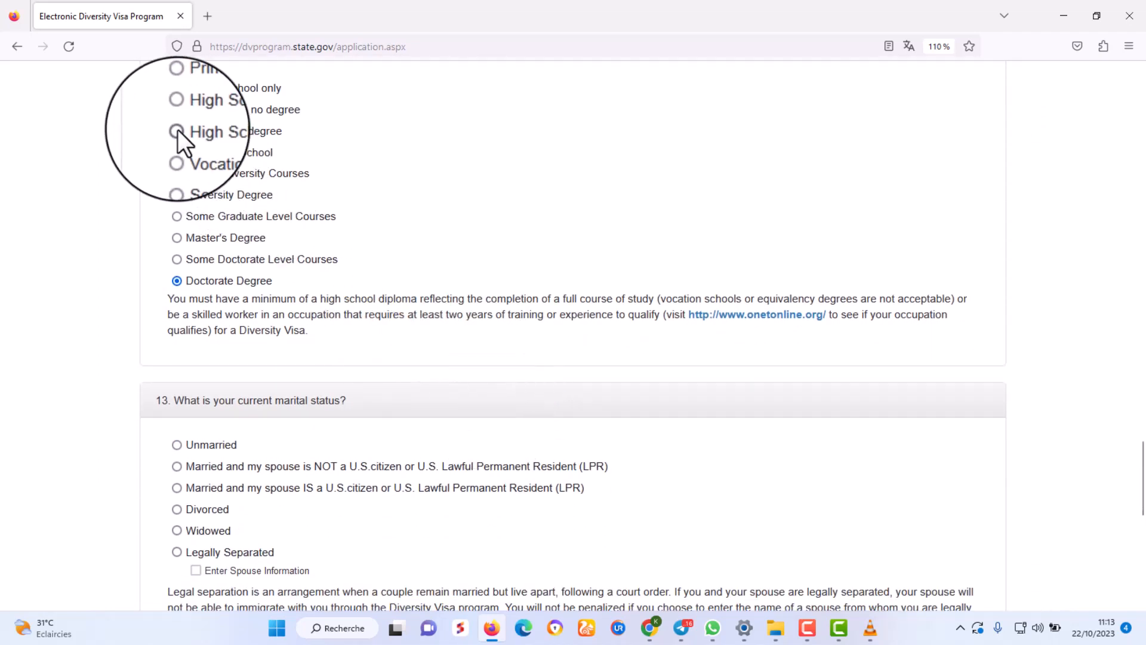
pyautogui.click(177, 110)
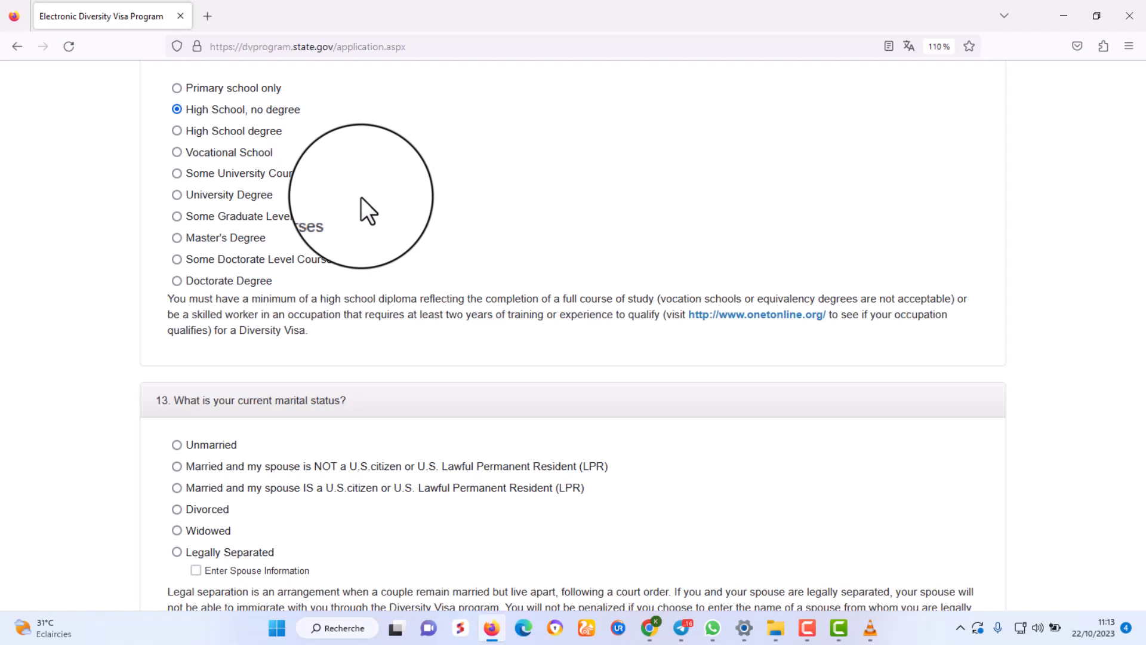
# Change education to High School degree and bring marital-status question 13 into view at 130%.
pyautogui.click(178, 132)
pyautogui.scroll(-4, 315, 263)
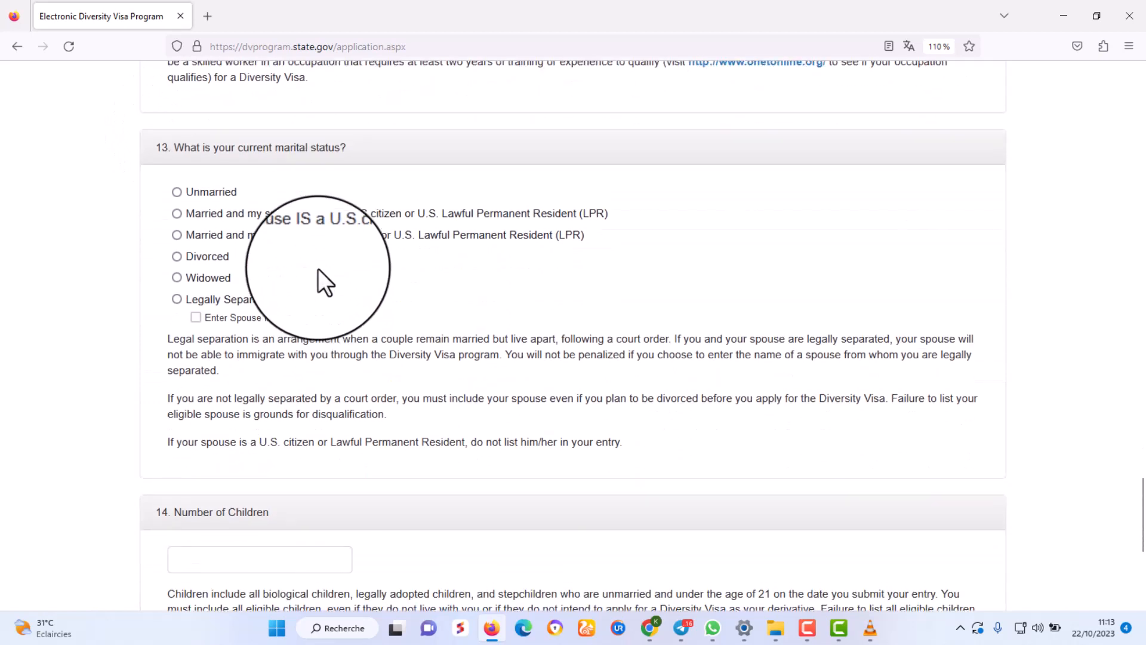
pyautogui.hotkey('ctrl', '+')
pyautogui.hotkey('ctrl', '+')
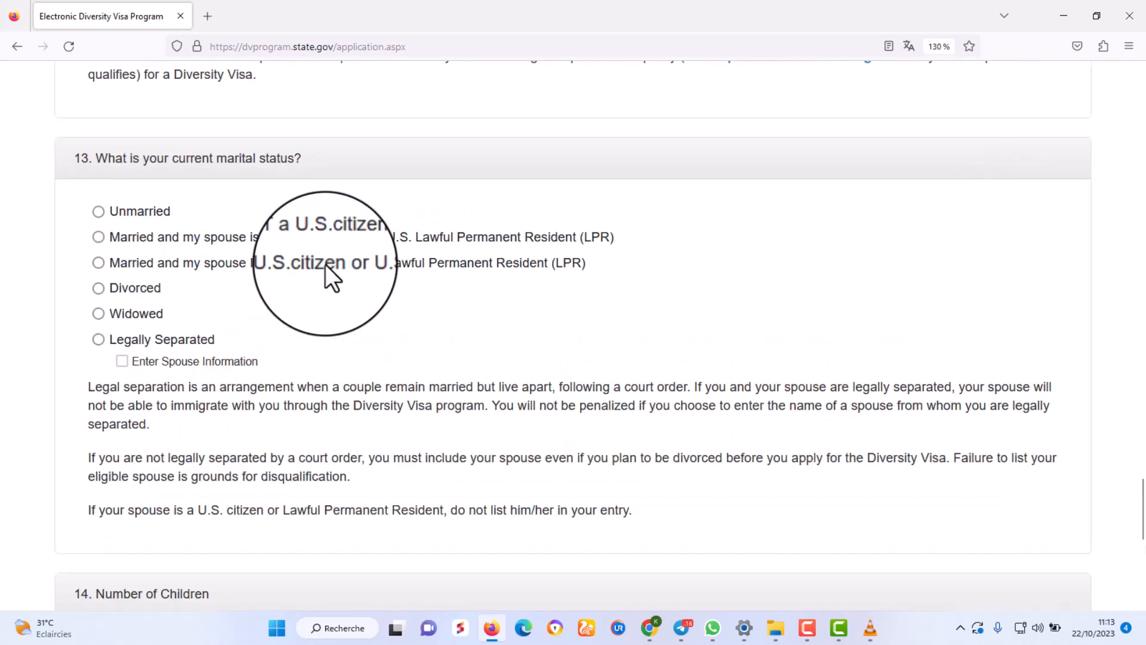
pyautogui.scroll(-1, 324, 264)
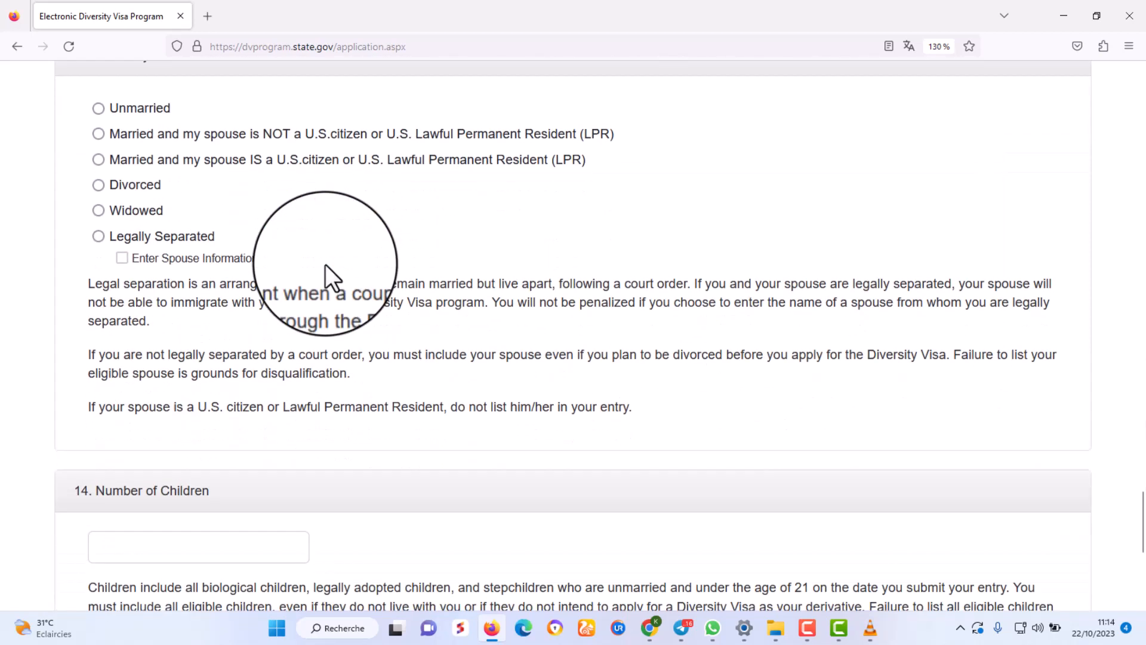
pyautogui.scroll(1, 325, 264)
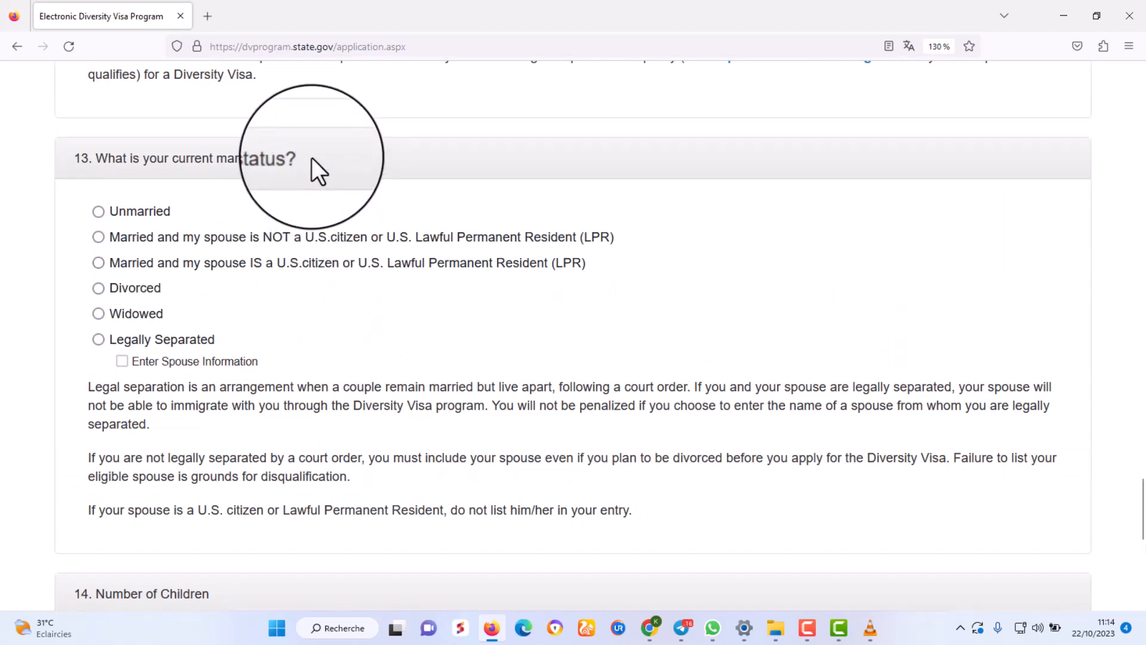
pyautogui.moveTo(312, 157); pyautogui.dragTo(66, 159)
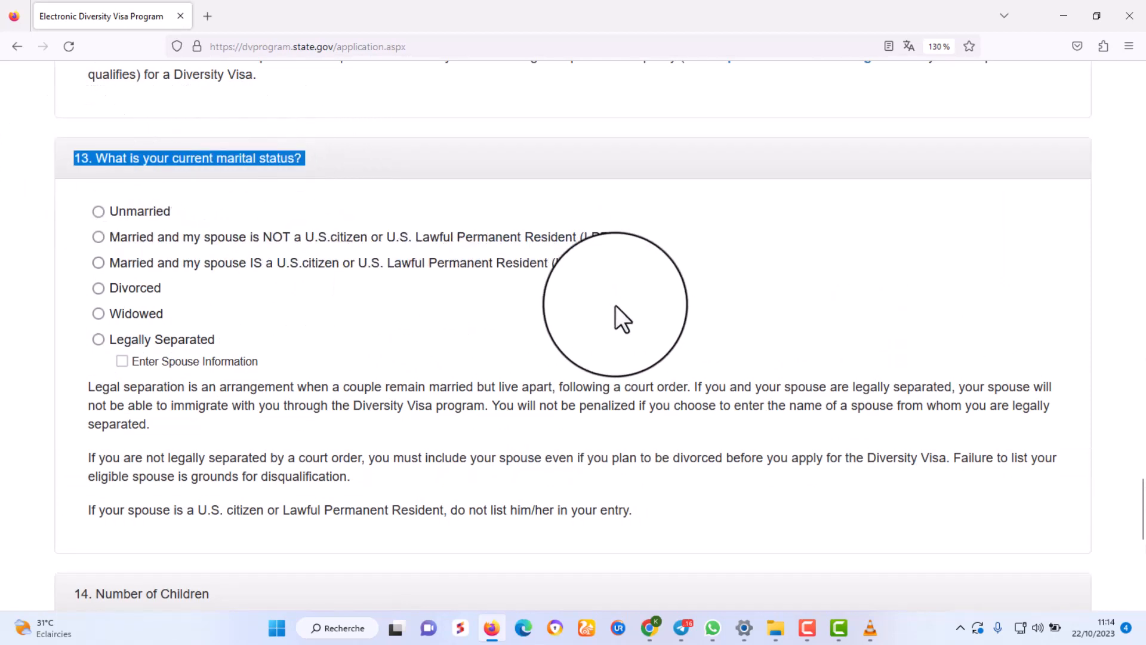
pyautogui.press('F9')
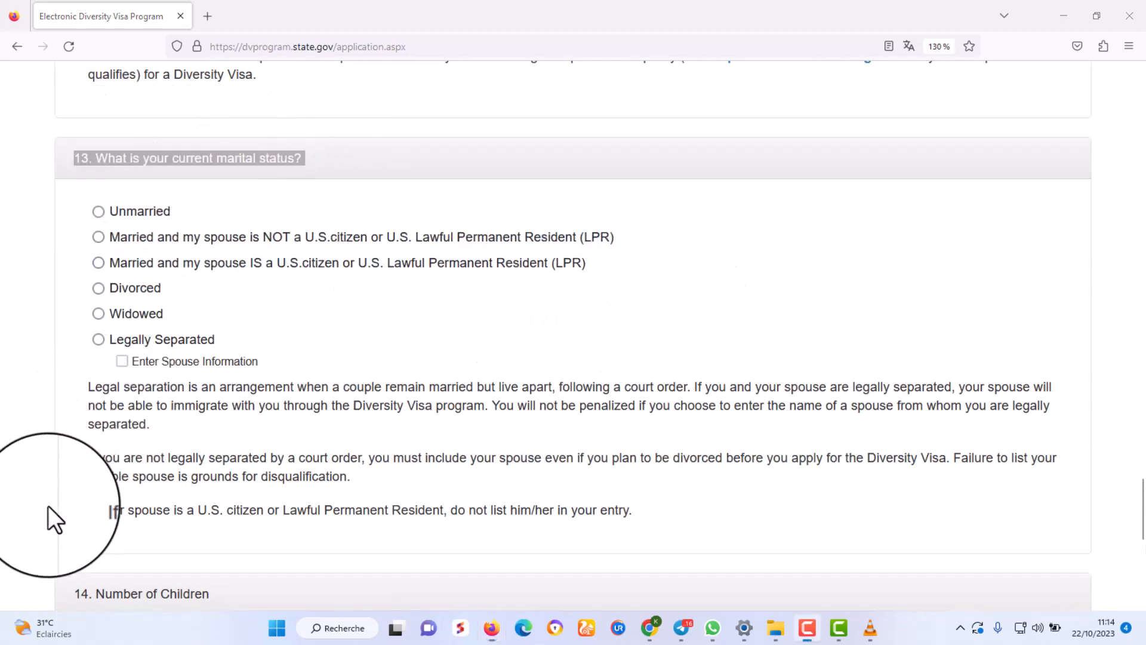
# Try each marital status option, ending on Married with spouse NOT a U.S. citizen or LPR.
pyautogui.click(100, 212)
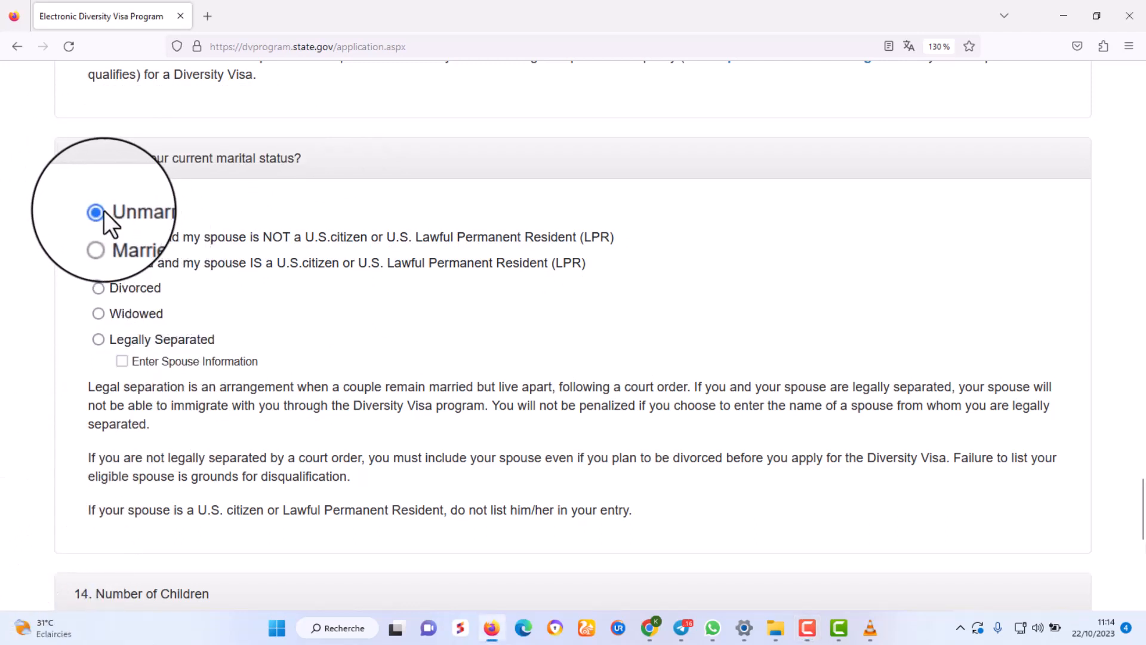
pyautogui.click(100, 238)
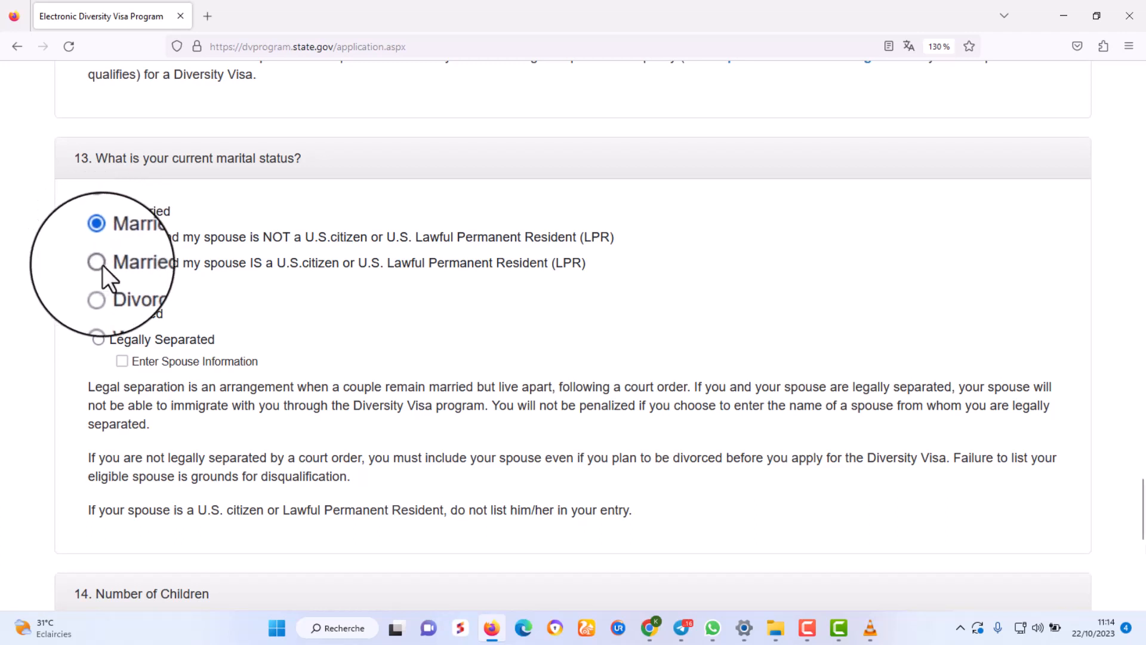
pyautogui.click(101, 263)
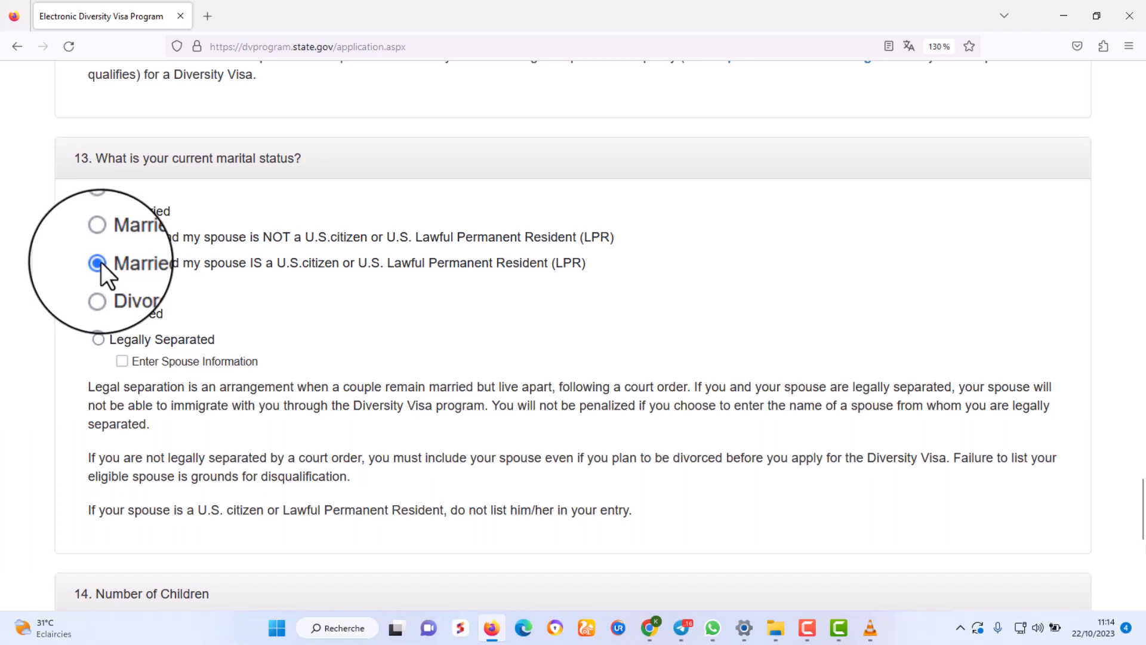
pyautogui.click(98, 289)
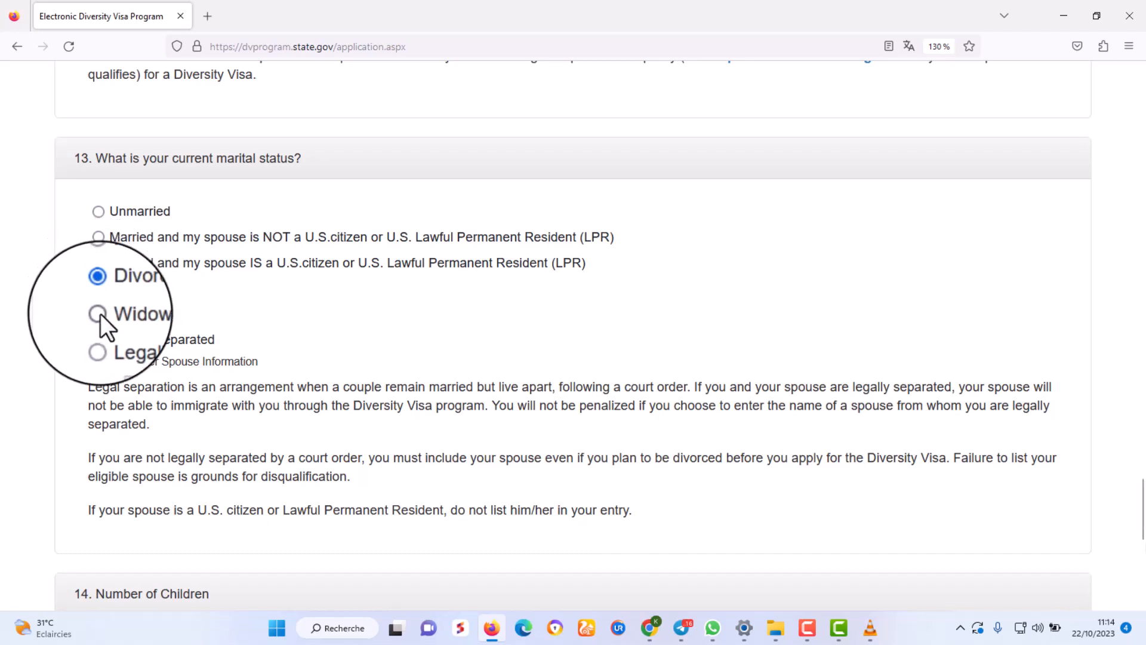
pyautogui.click(100, 313)
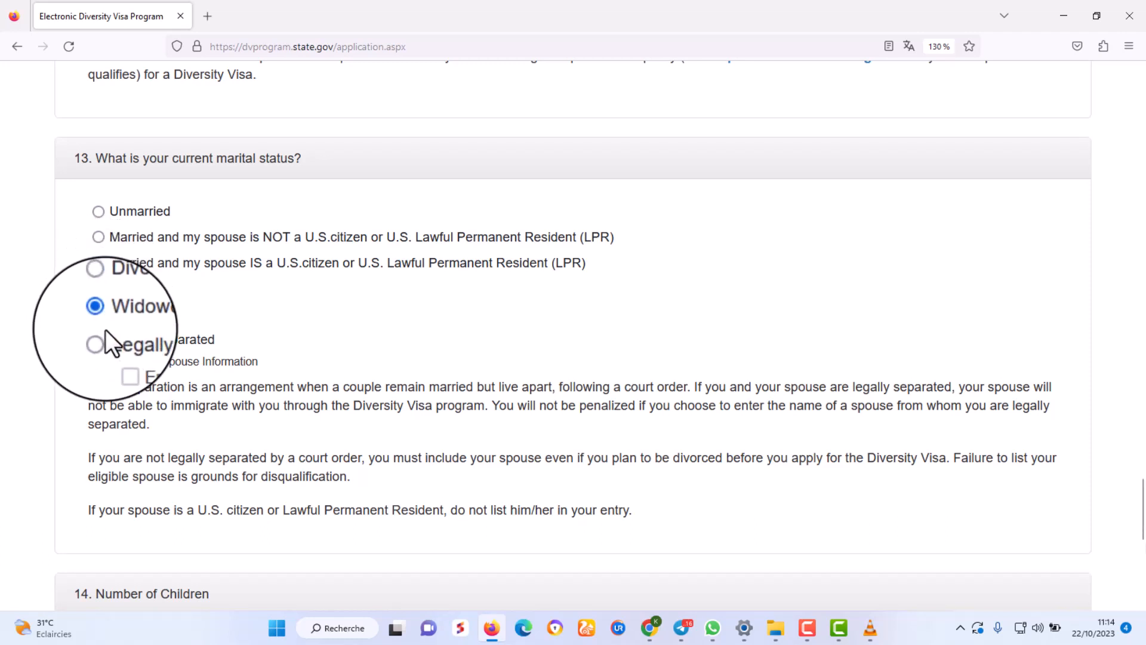
pyautogui.click(98, 339)
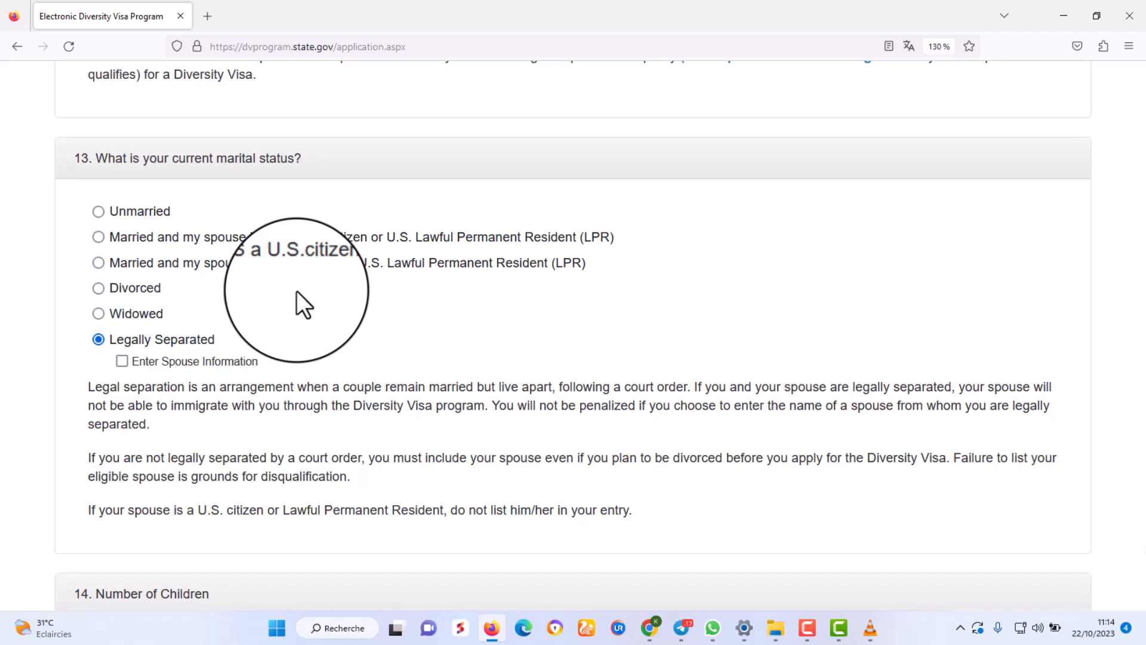
pyautogui.click(108, 209)
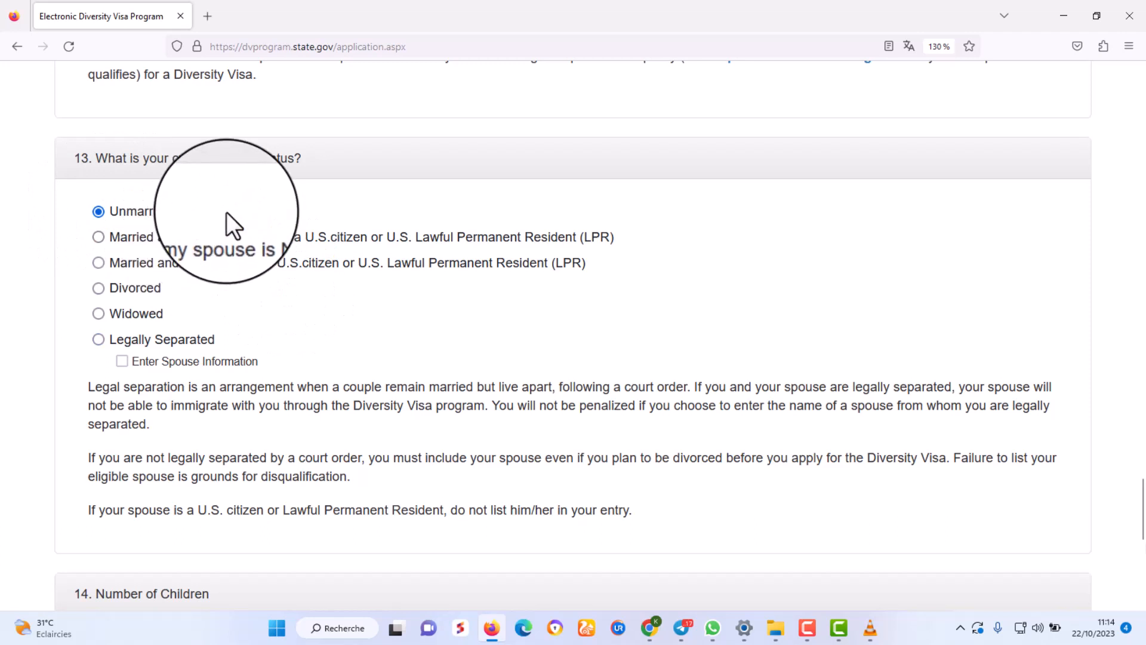
pyautogui.click(98, 237)
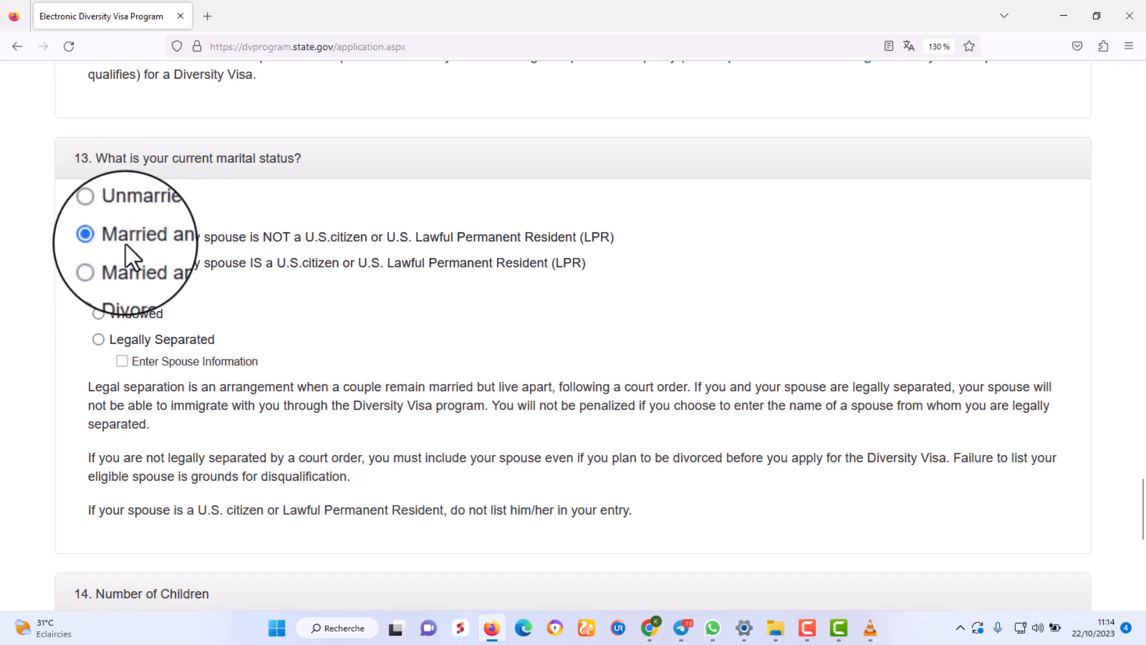
pyautogui.scroll(-5, 179, 257)
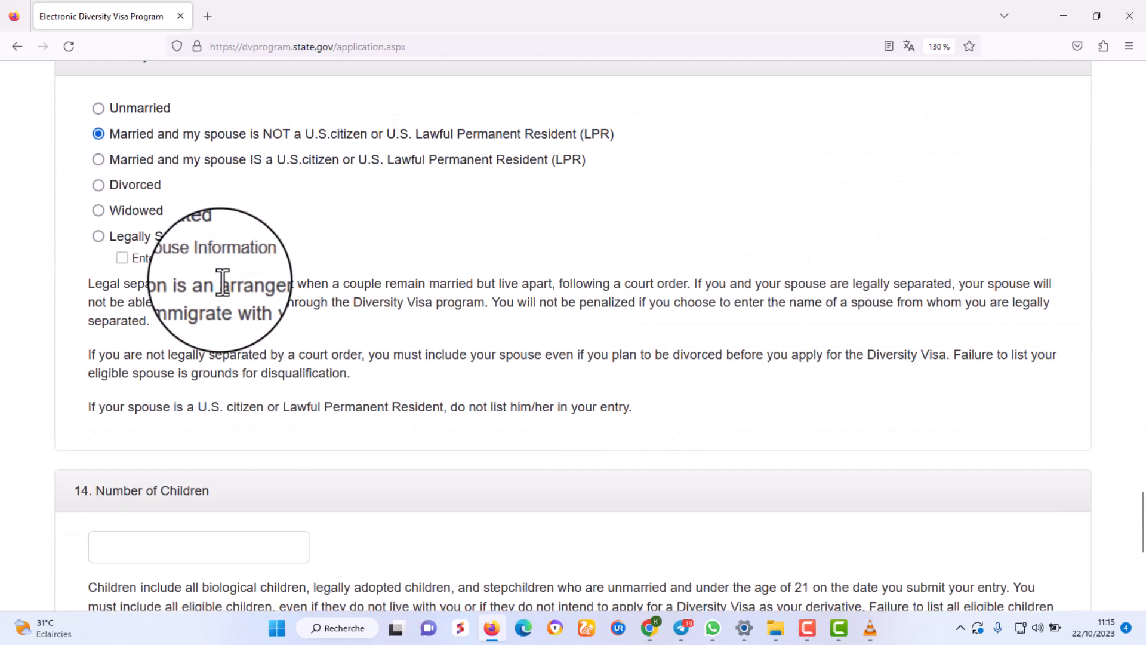
# Zoom out to 110% and enter 2 as the Number of Children.
pyautogui.hotkey('ctrl', '-')
pyautogui.hotkey('ctrl', '-')
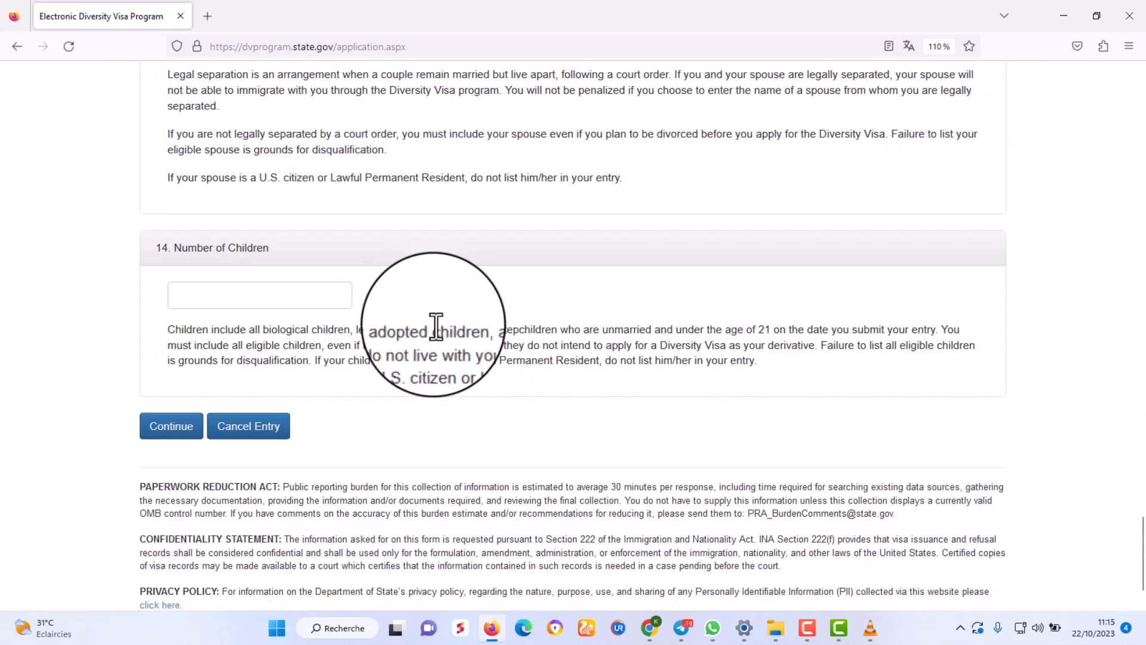
pyautogui.scroll(-2, 432, 318)
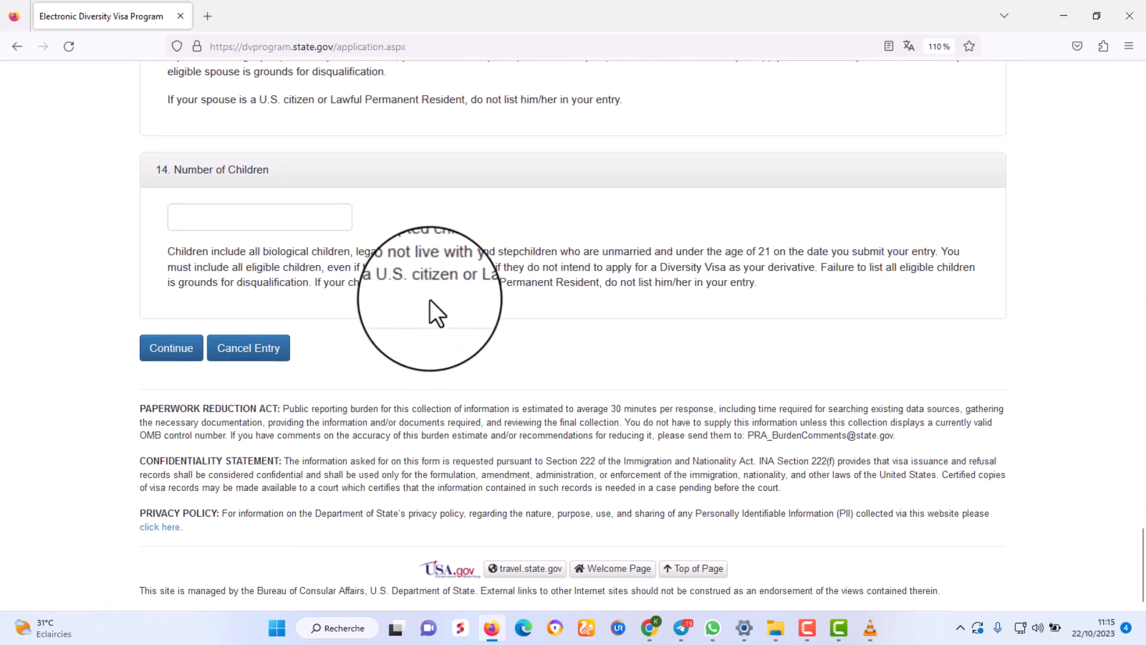
pyautogui.click(270, 221)
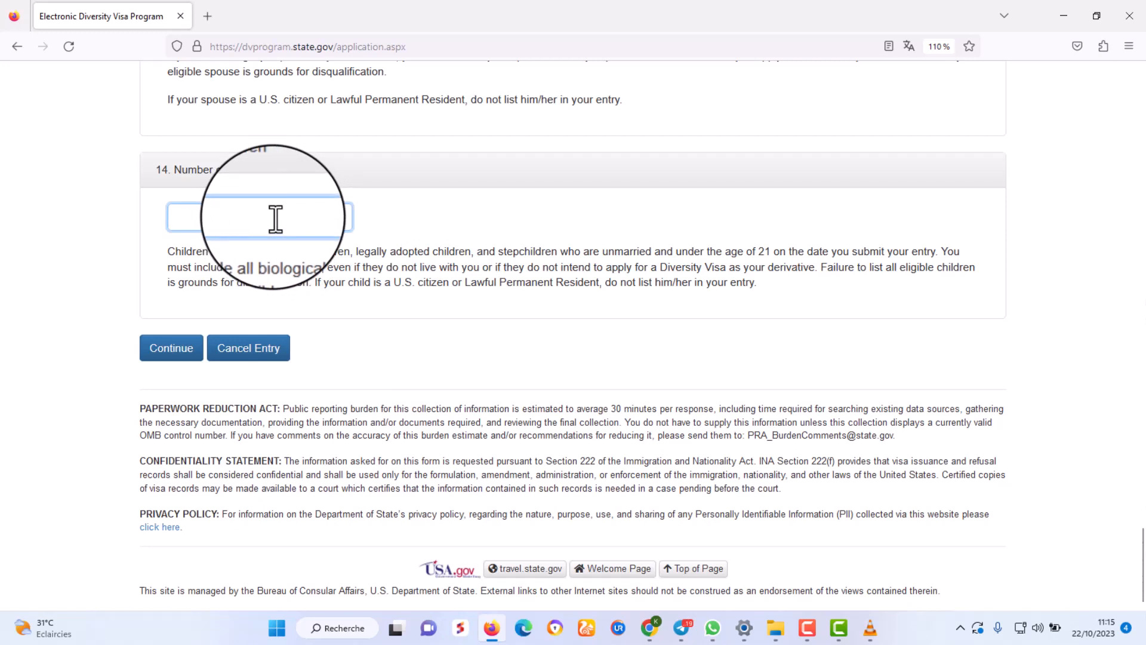
pyautogui.write('2')
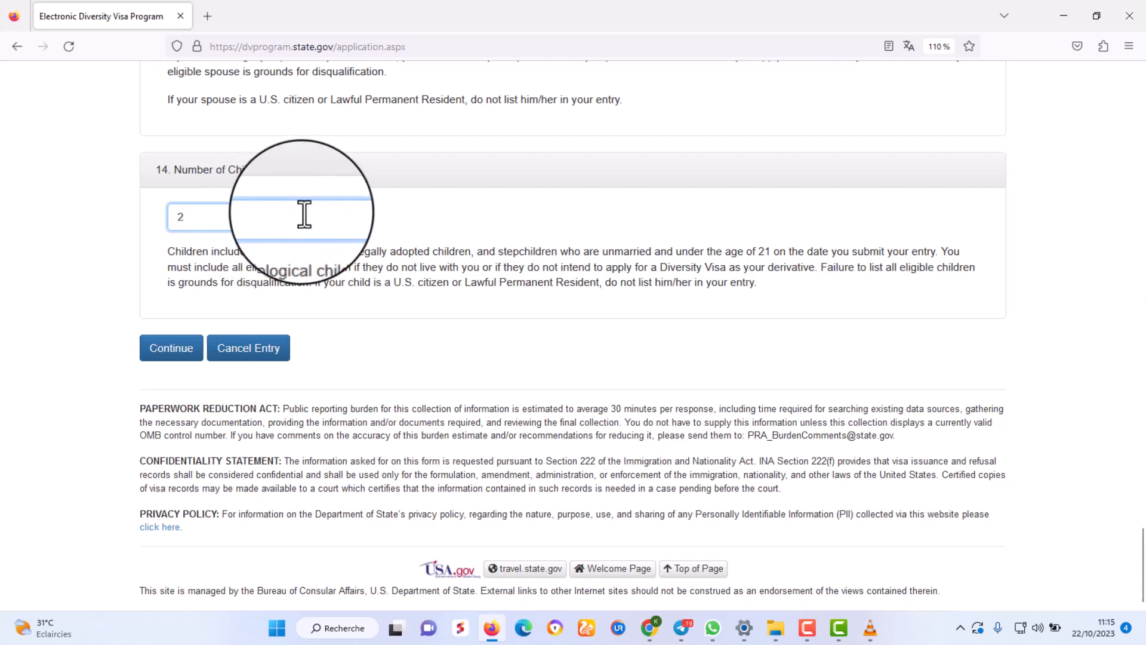
pyautogui.click(446, 213)
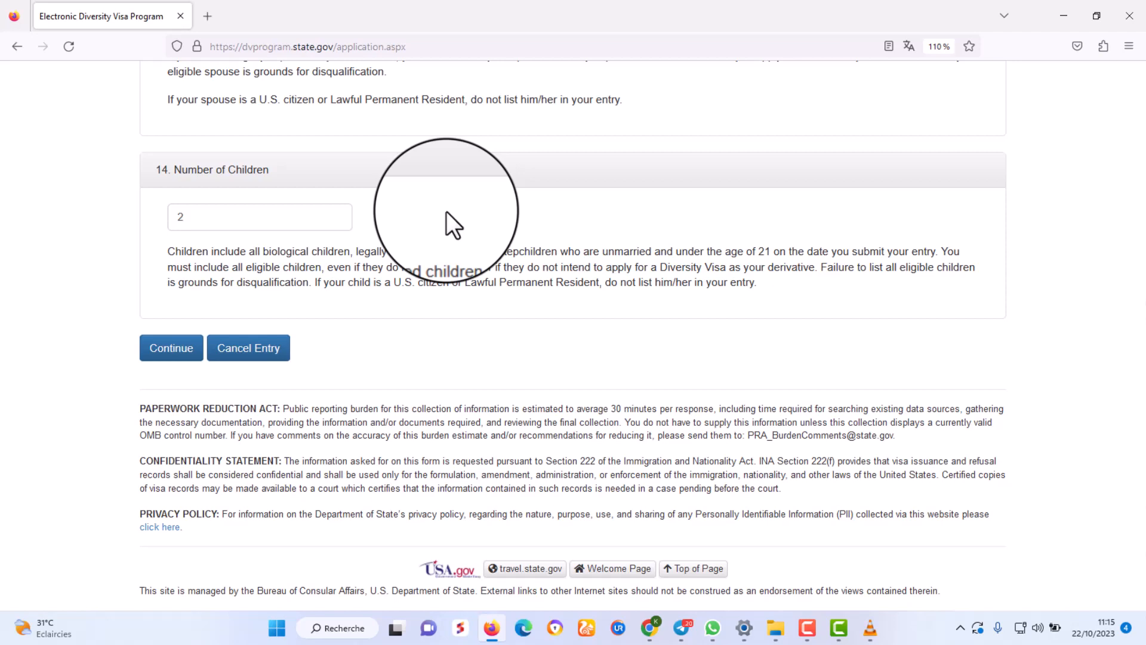
# Review Part One, confirm the children count of 2, and continue to Part Two – Derivatives.
pyautogui.scroll(1, 485, 227)
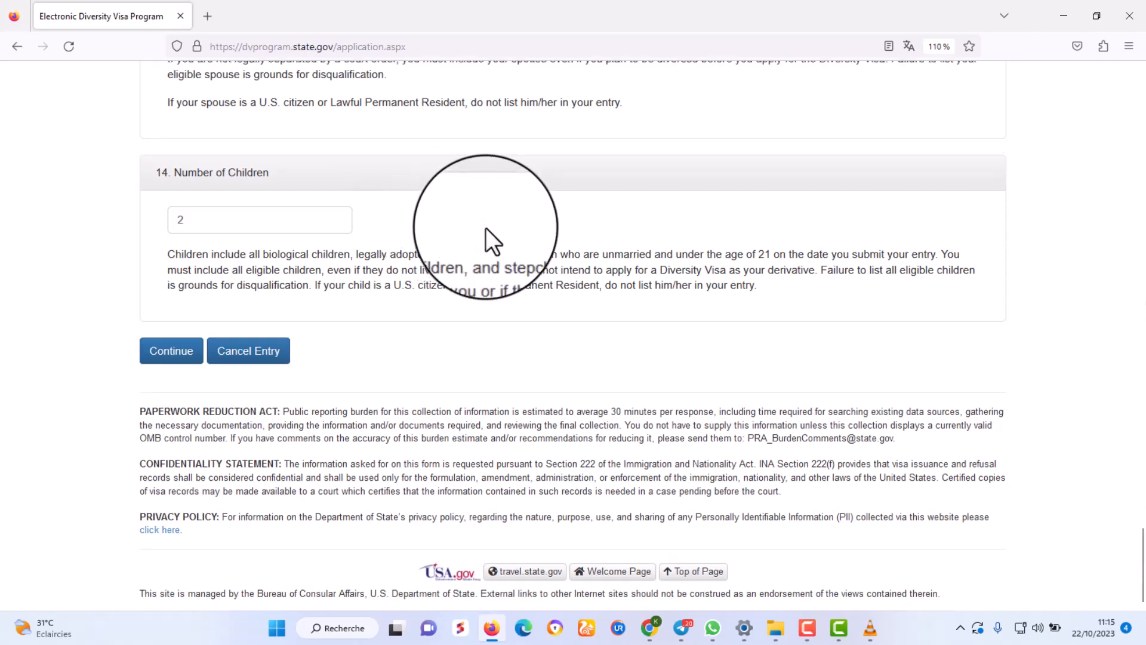
pyautogui.scroll(5, 487, 227)
pyautogui.scroll(-5, 492, 228)
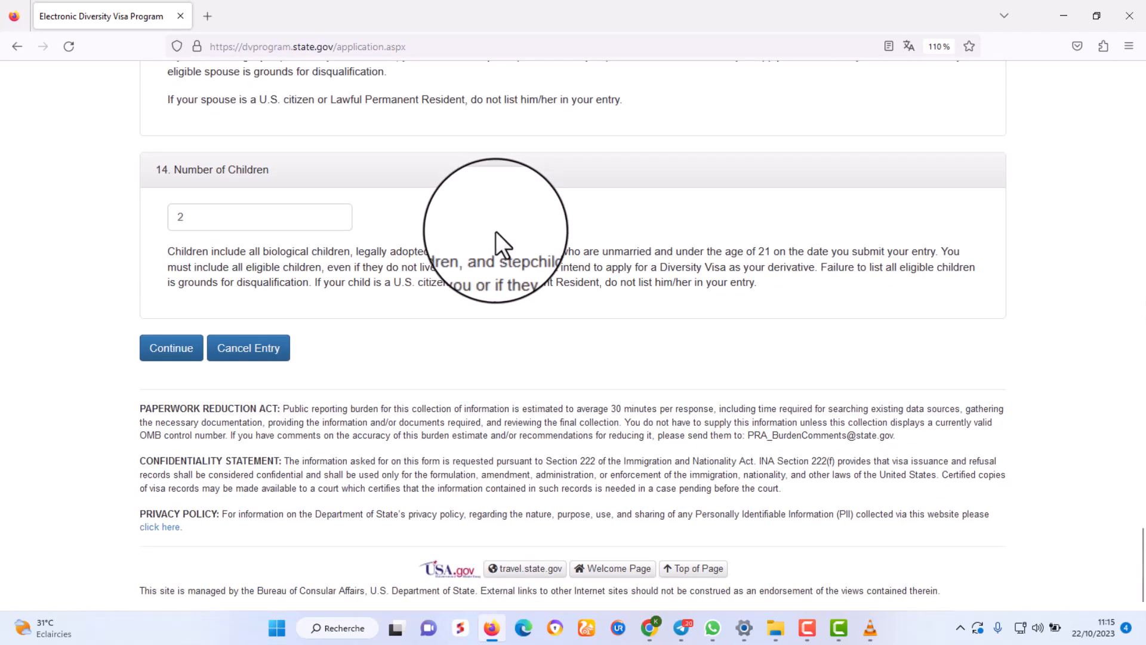
pyautogui.scroll(6, 497, 232)
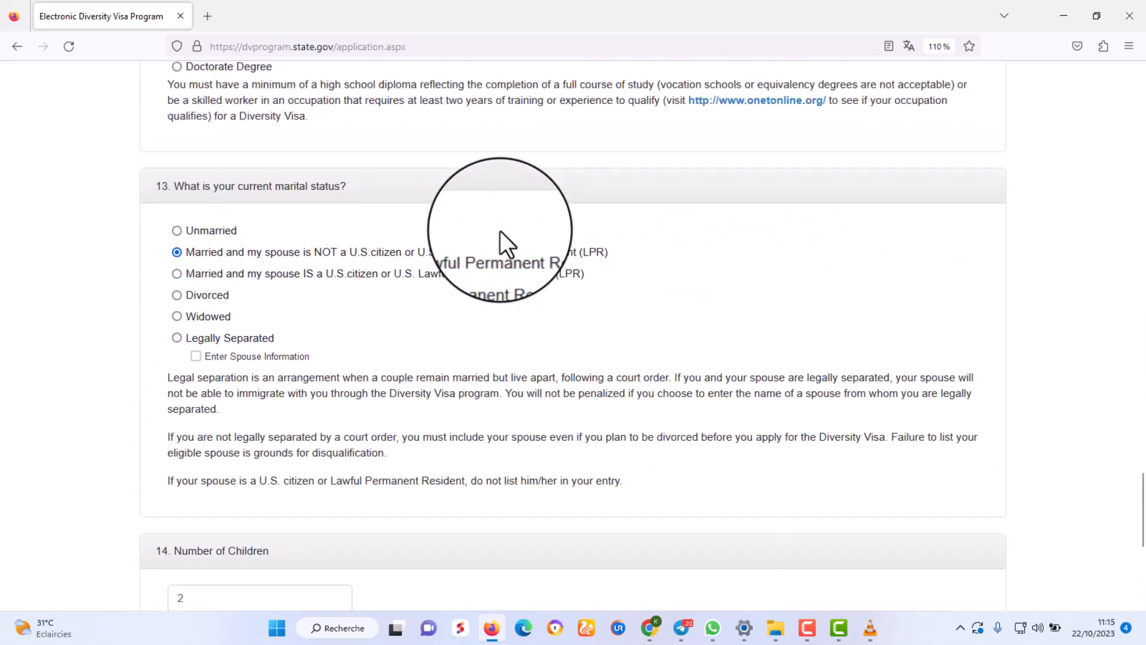
pyautogui.scroll(20, 499, 231)
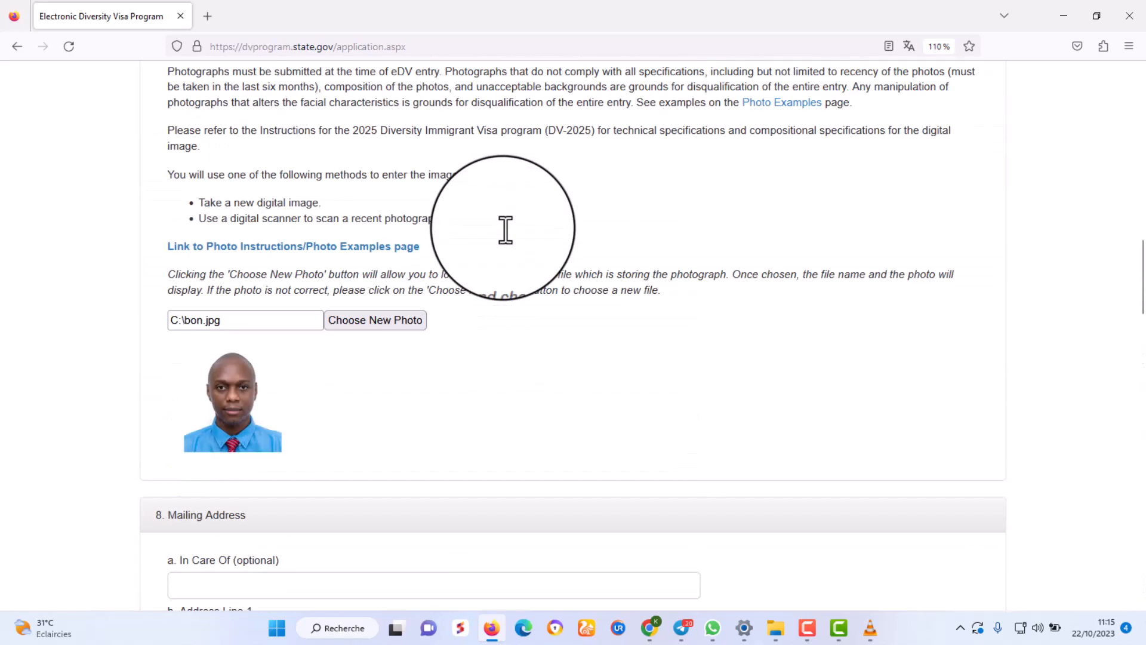
pyautogui.scroll(17, 504, 230)
pyautogui.scroll(-20, 507, 226)
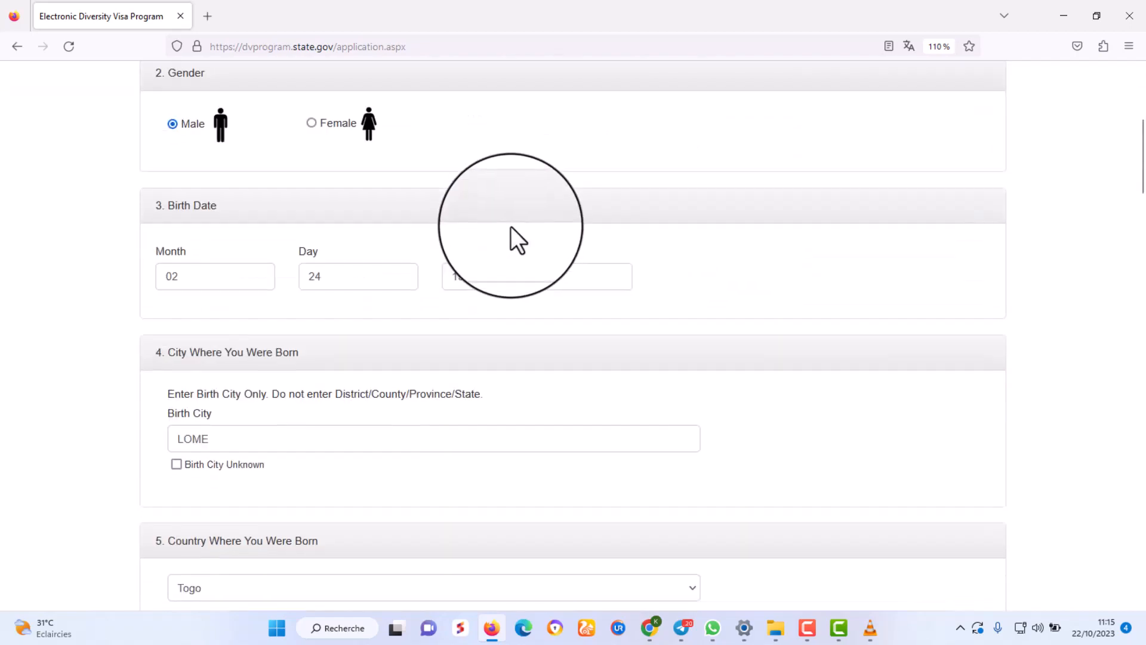
pyautogui.scroll(-20, 513, 222)
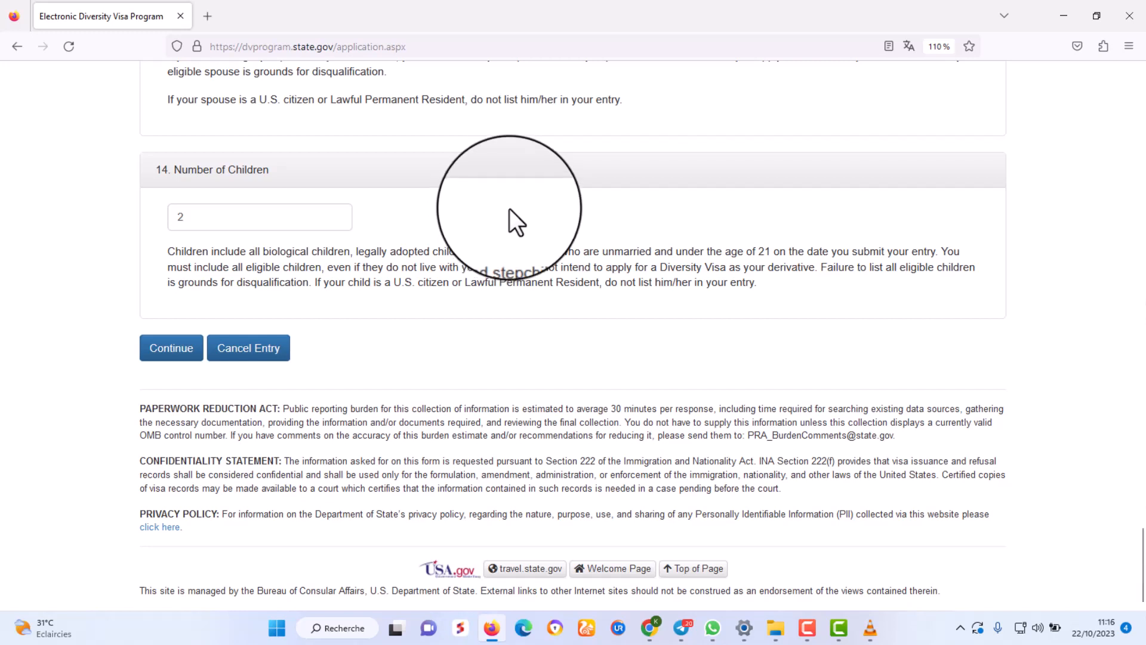
pyautogui.moveTo(193, 217); pyautogui.dragTo(152, 217)
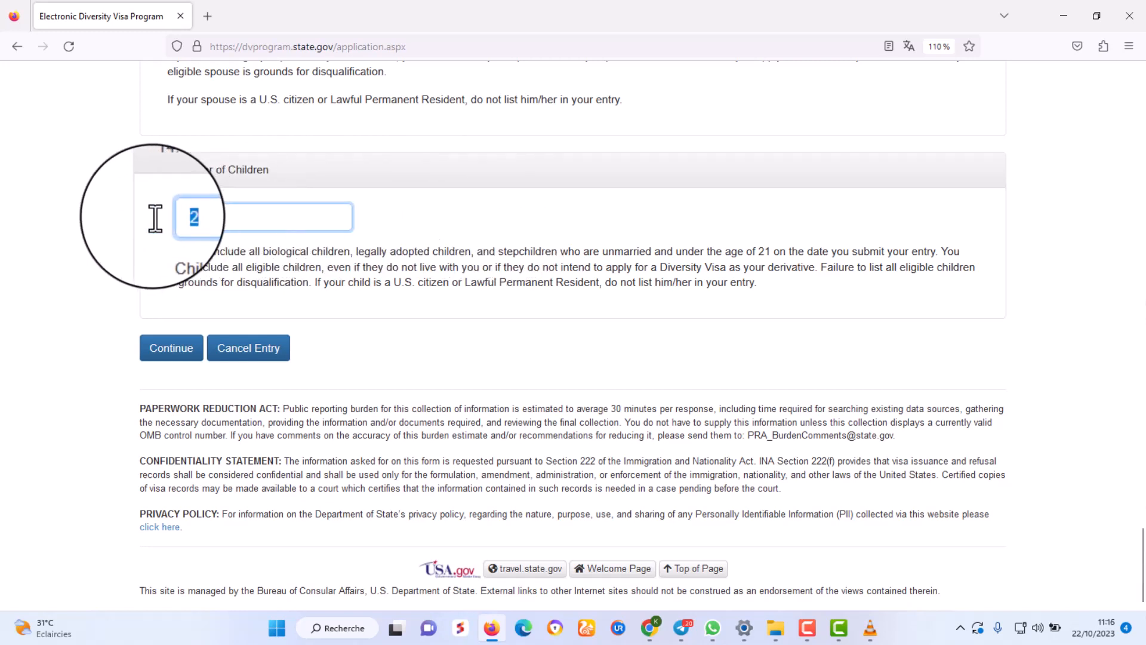
pyautogui.click(214, 219)
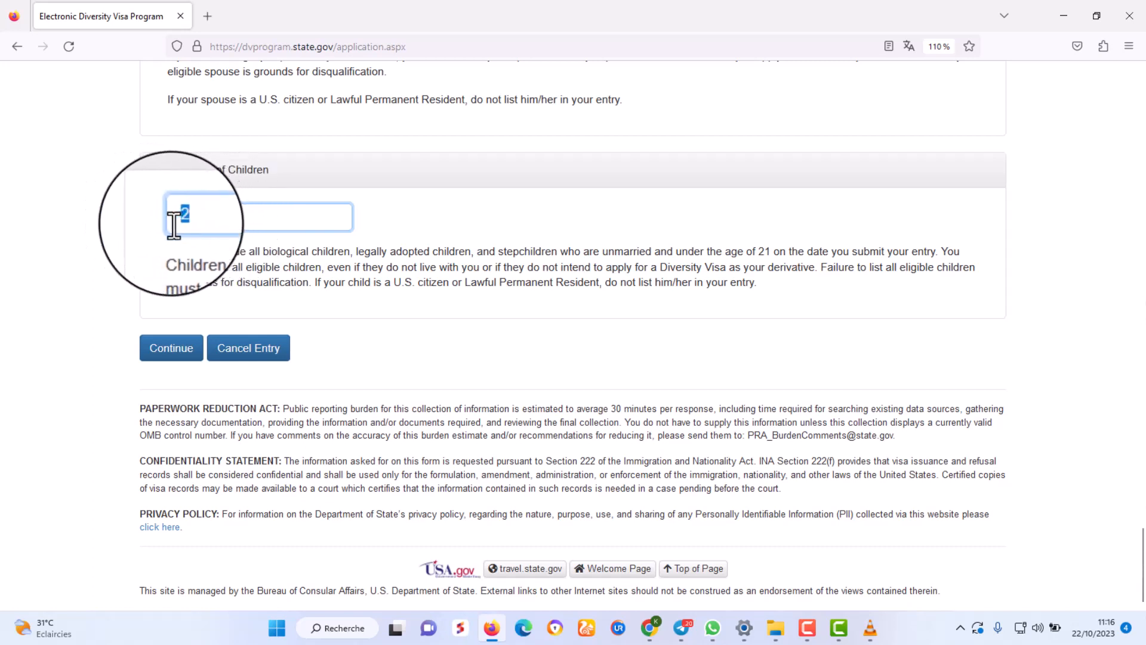
pyautogui.click(431, 212)
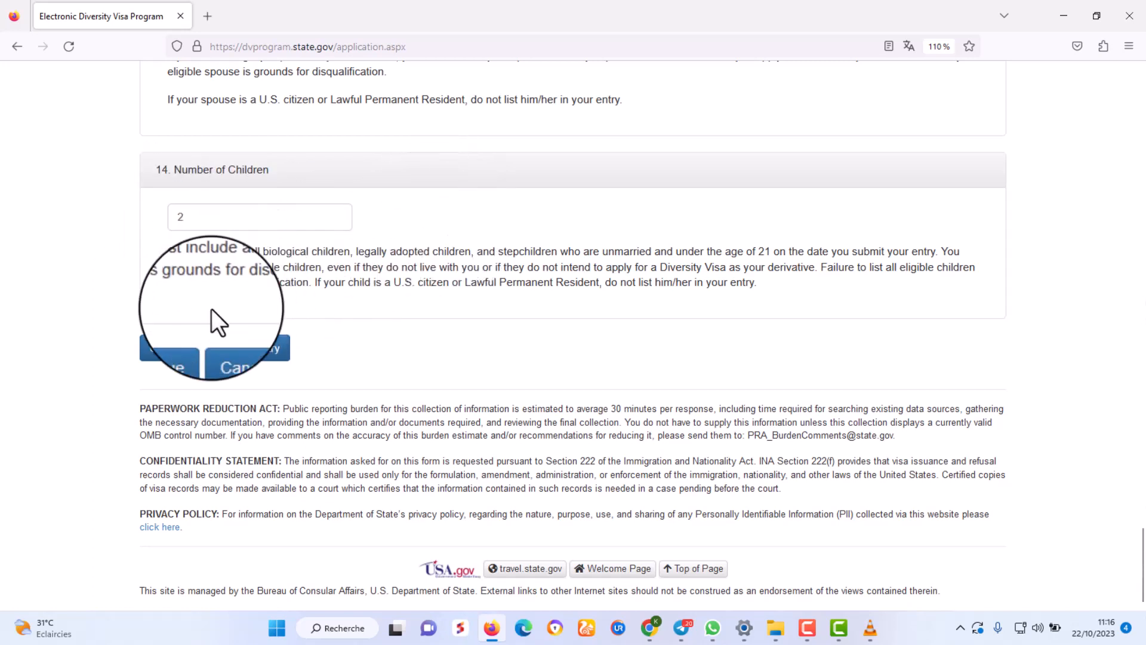
pyautogui.click(172, 348)
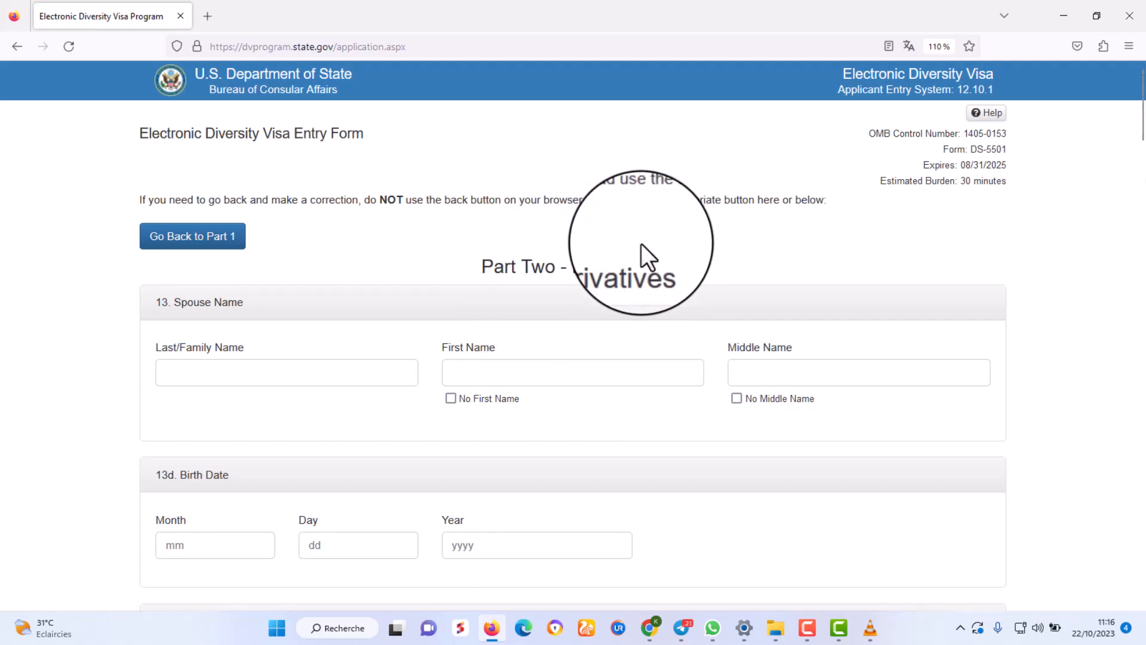
pyautogui.scroll(-2, 641, 243)
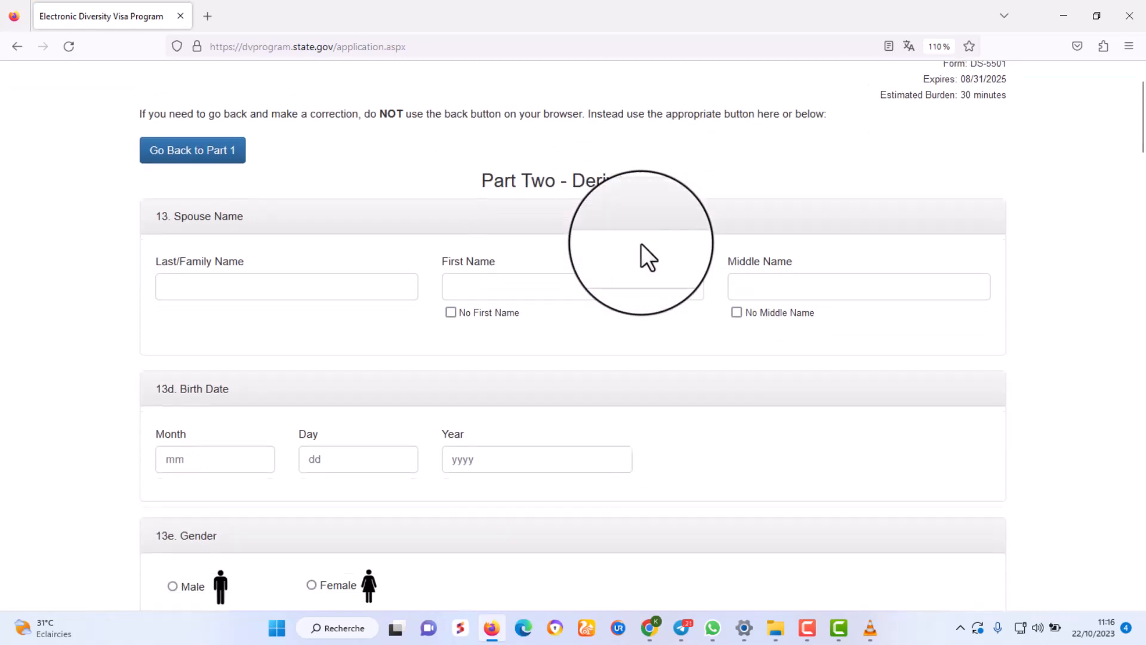
pyautogui.click(232, 289)
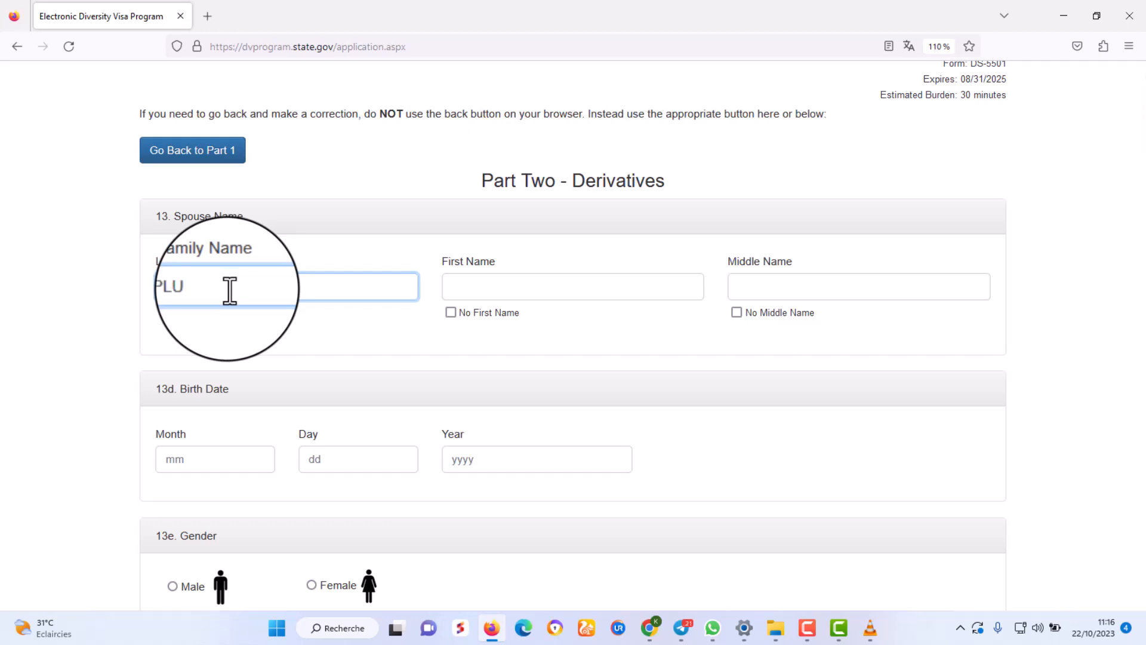
pyautogui.click(482, 293)
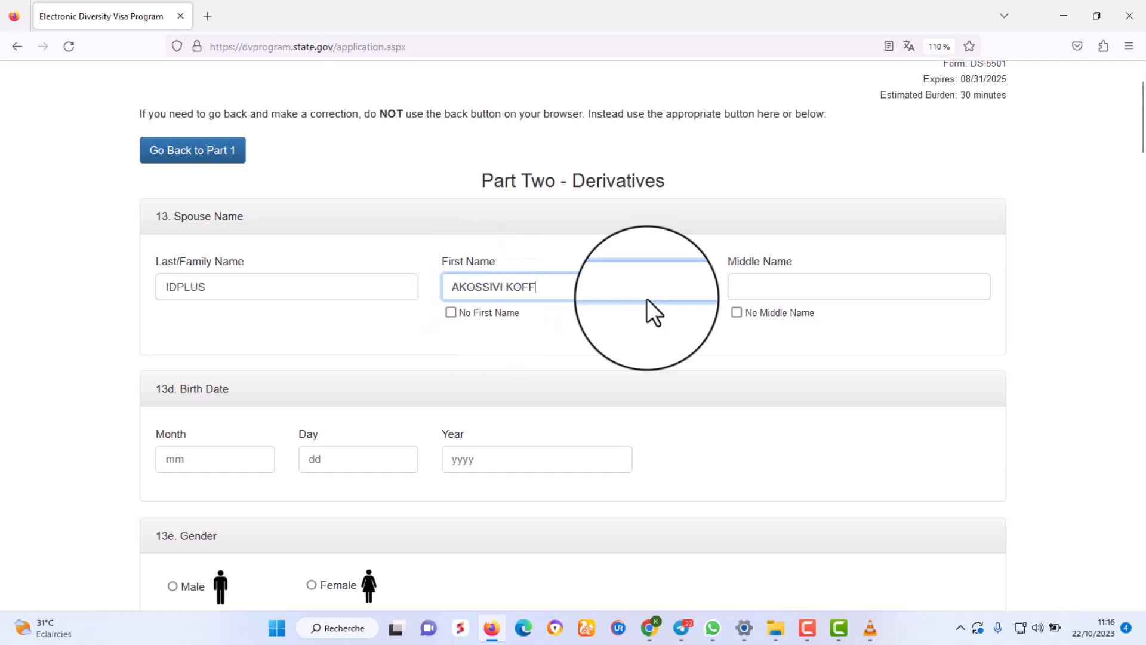
pyautogui.click(737, 312)
pyautogui.click(187, 460)
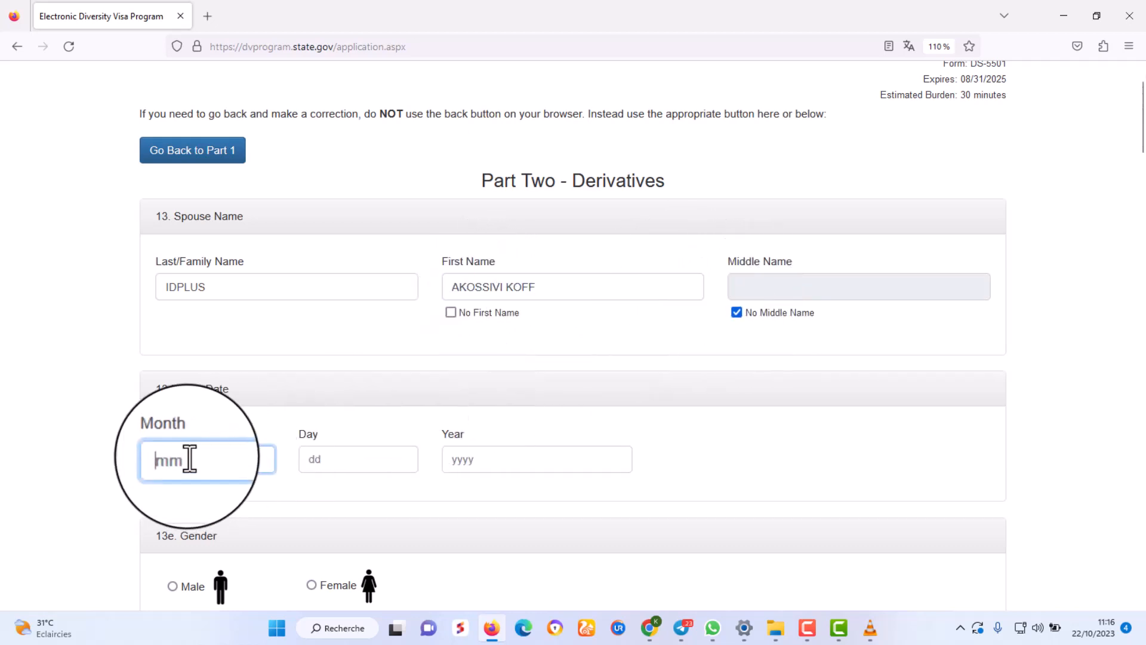
pyautogui.write('02')
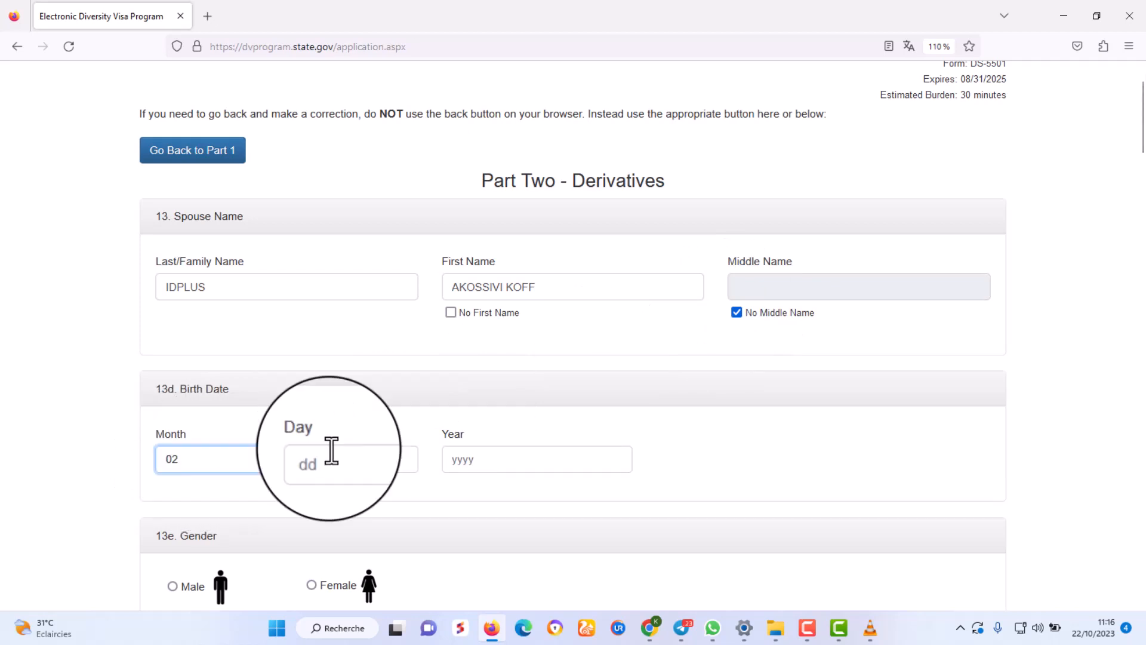
pyautogui.click(381, 459)
pyautogui.write('24')
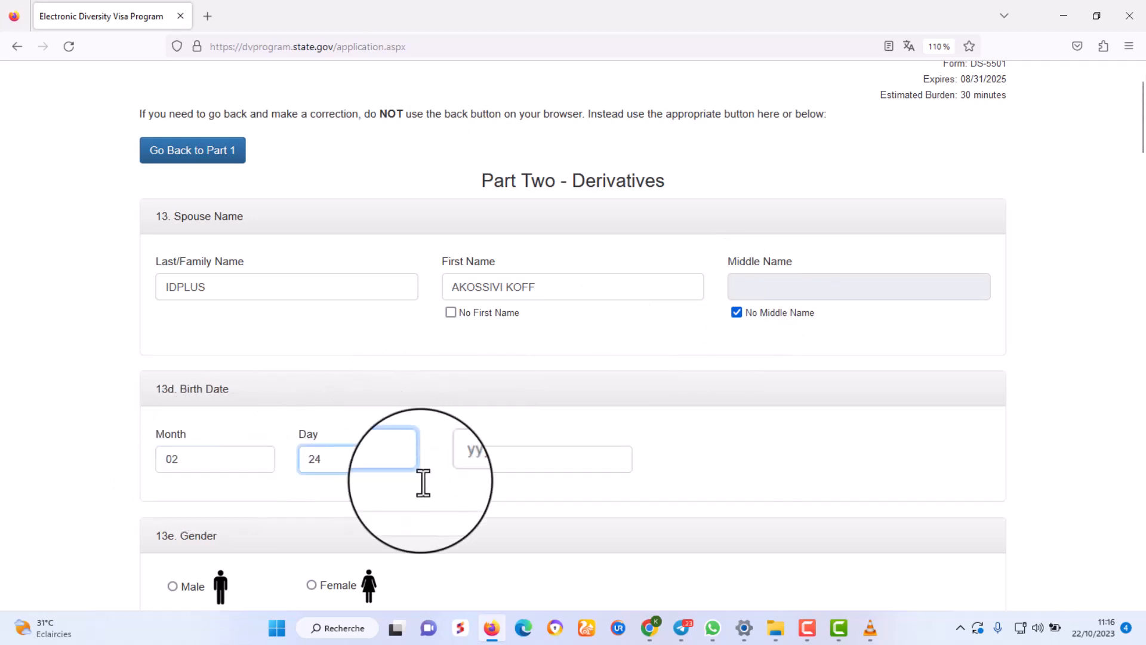
pyautogui.click(514, 457)
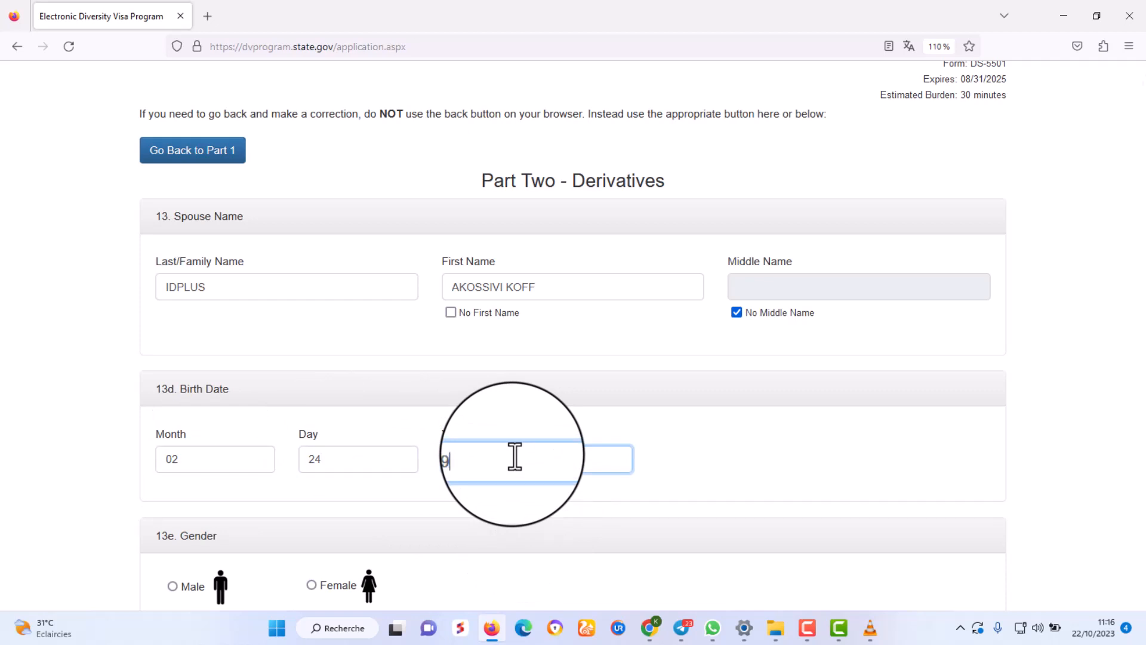
pyautogui.scroll(-3, 463, 483)
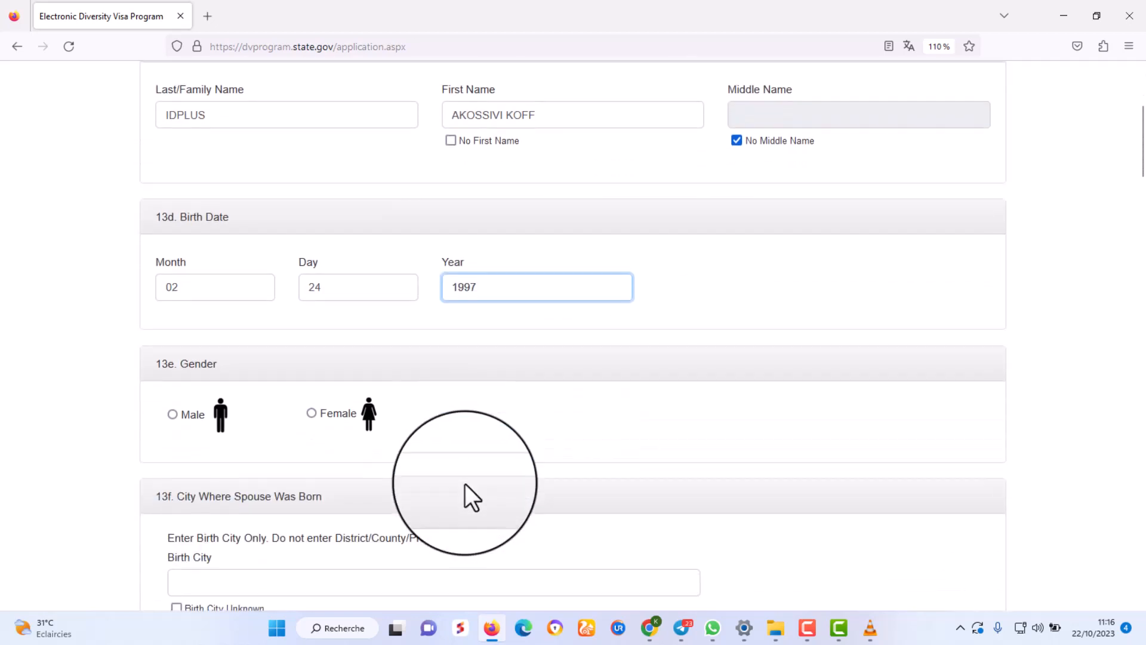
# Set the spouse as female, born in OME, Togo.
pyautogui.click(311, 413)
pyautogui.scroll(-3, 413, 407)
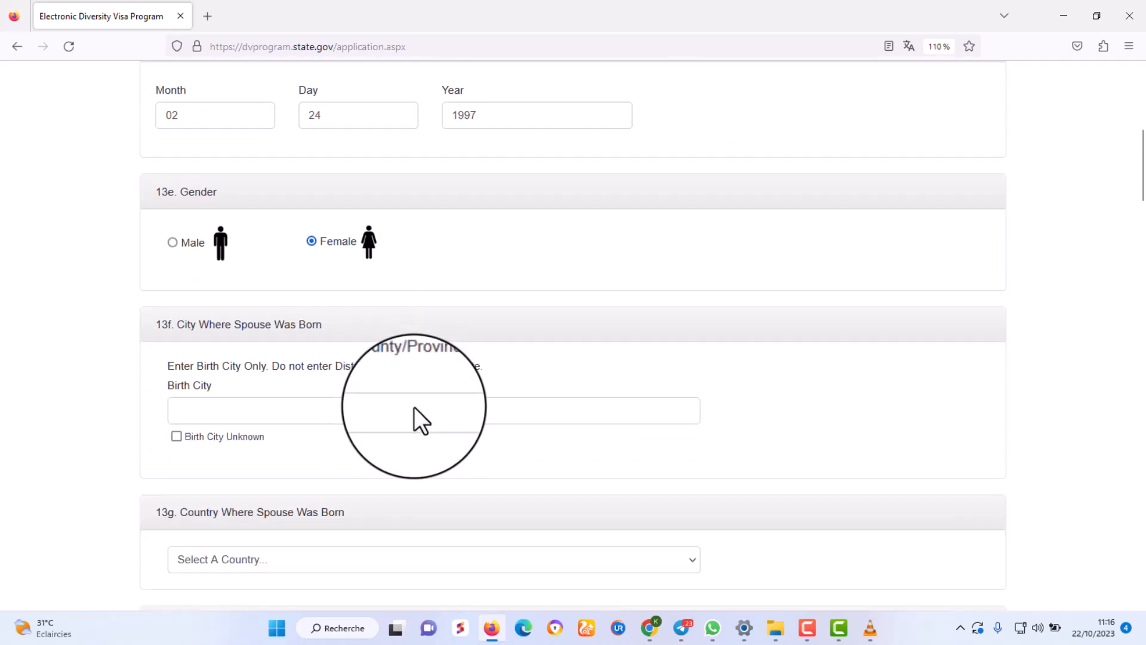
pyautogui.click(253, 410)
pyautogui.write('OME')
pyautogui.scroll(-4, 349, 453)
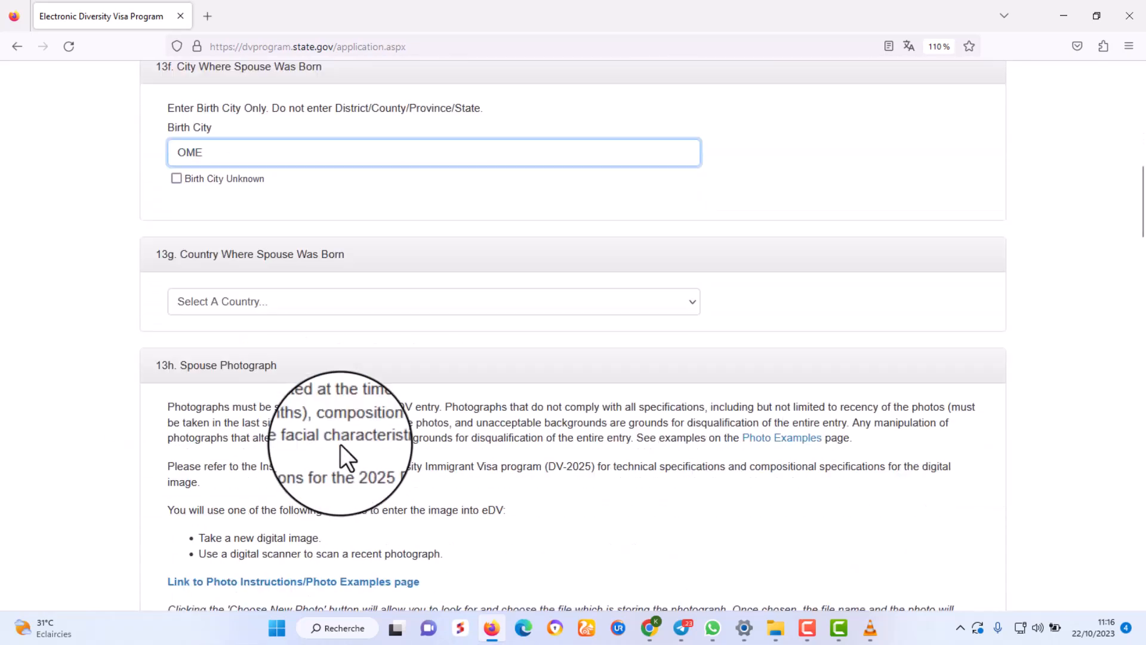
pyautogui.click(229, 301)
pyautogui.write('to')
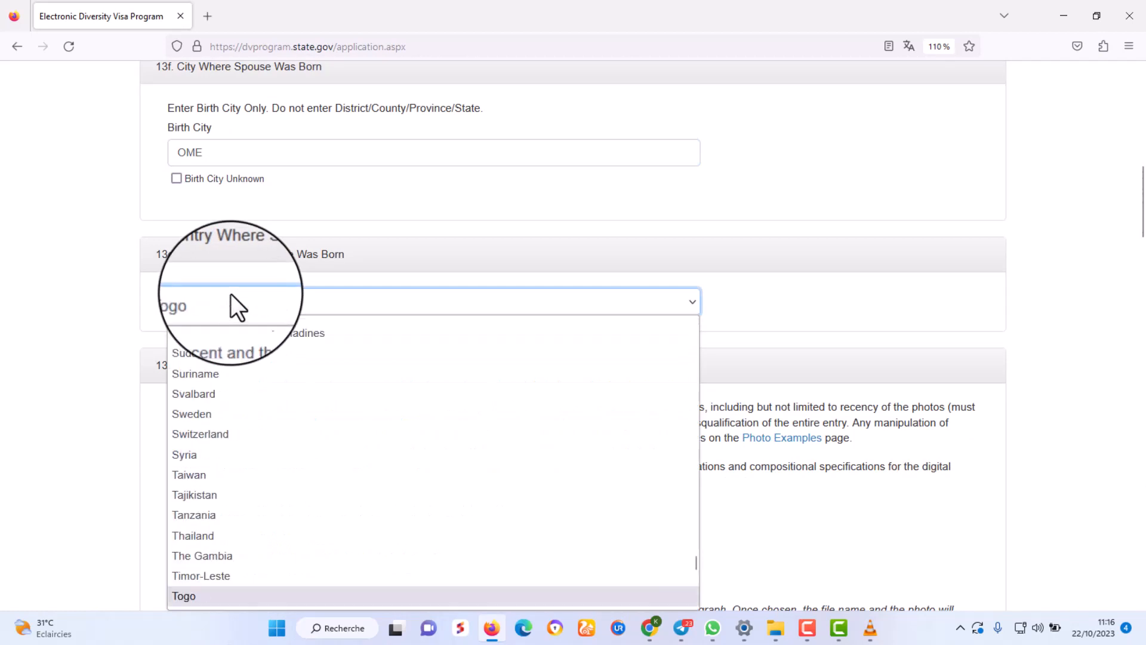
pyautogui.press('Return')
pyautogui.scroll(-1, 300, 338)
pyautogui.scroll(-5, 305, 506)
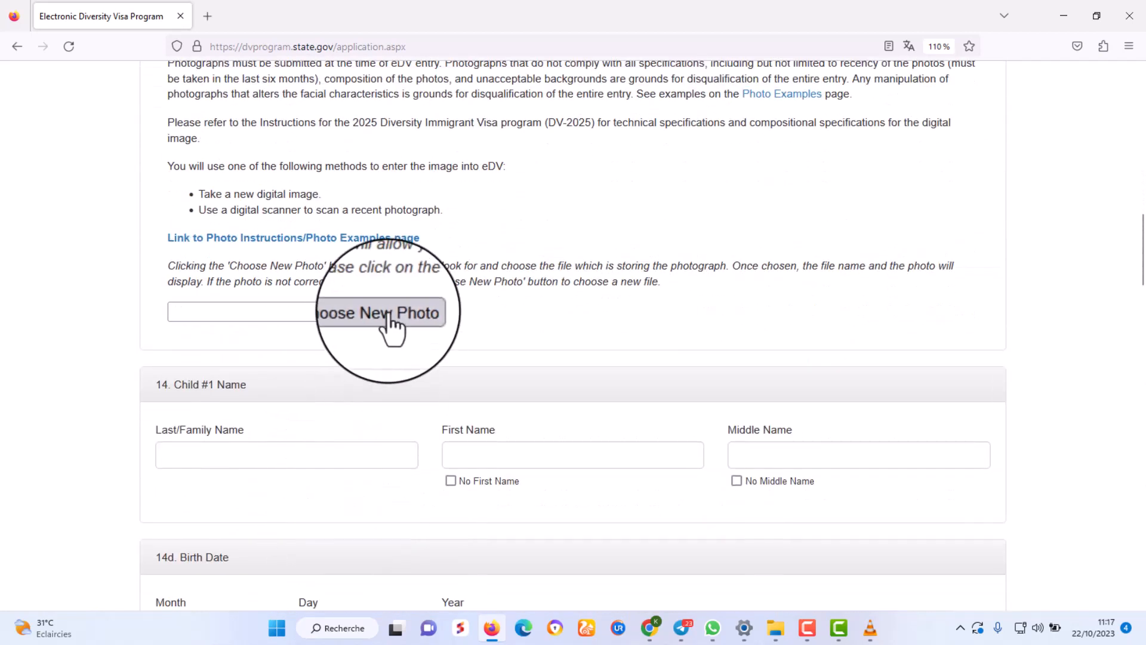
pyautogui.click(385, 310)
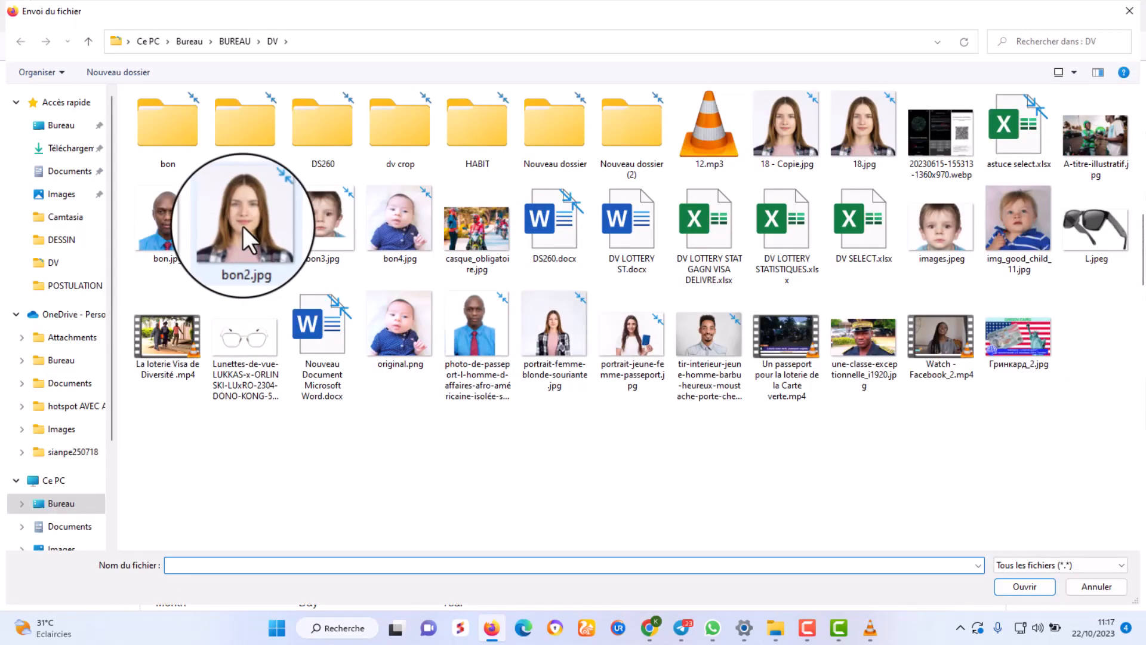
pyautogui.doubleClick(242, 227)
pyautogui.scroll(-3, 424, 394)
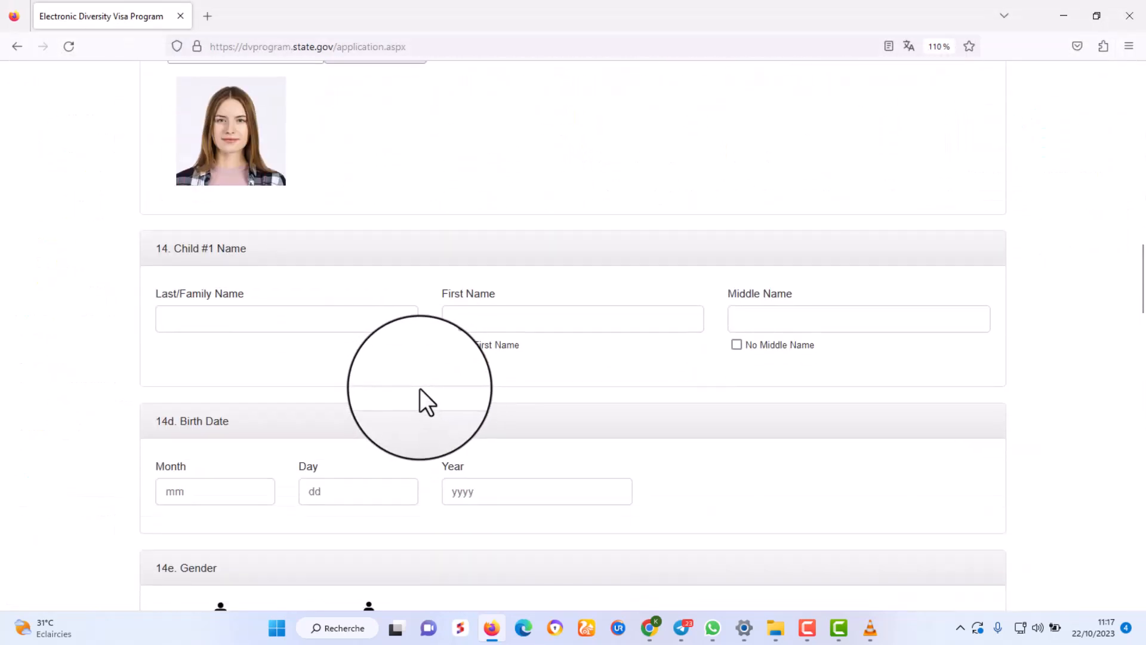
pyautogui.scroll(1, 417, 381)
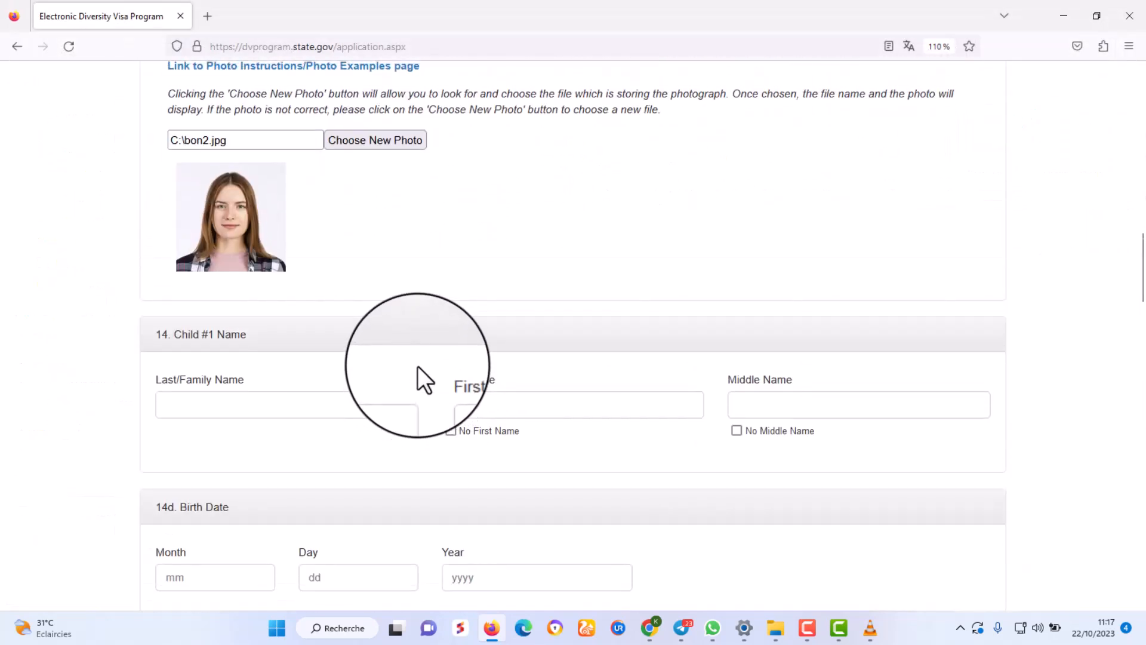
pyautogui.scroll(1, 422, 321)
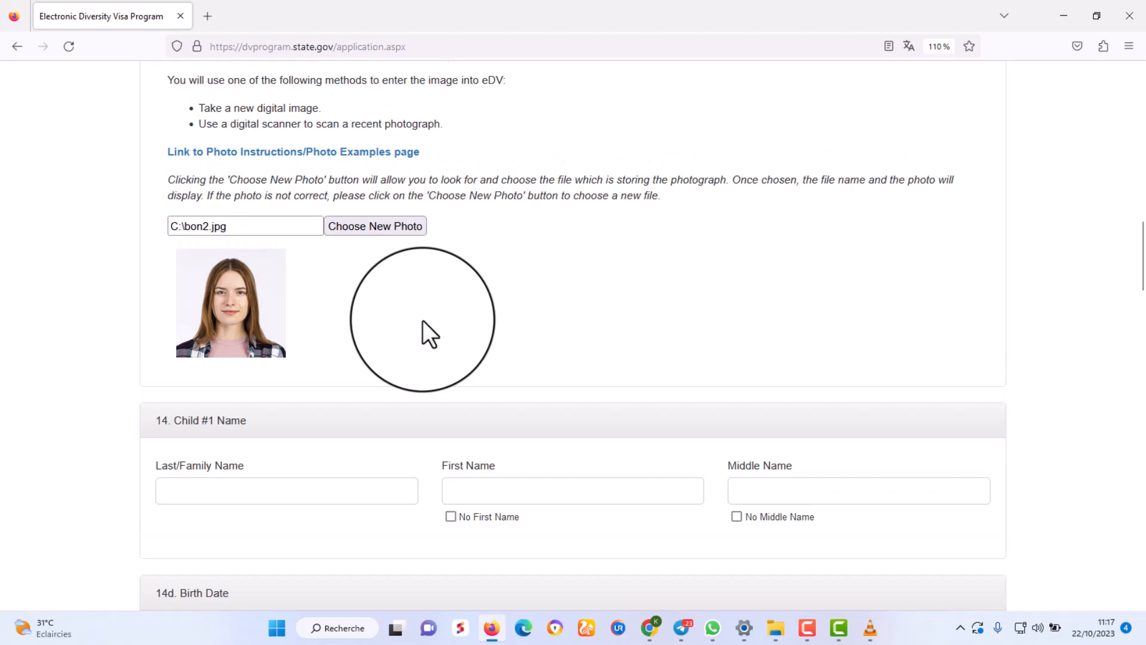
pyautogui.scroll(1, 422, 320)
pyautogui.scroll(-1, 424, 323)
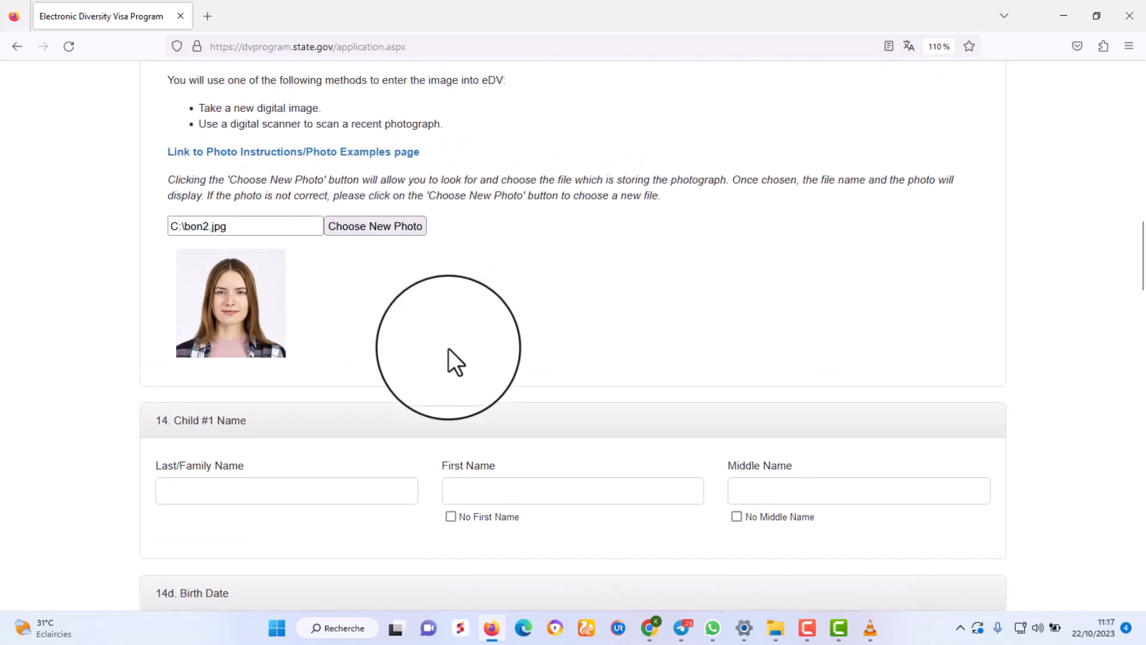
pyautogui.scroll(-2, 446, 348)
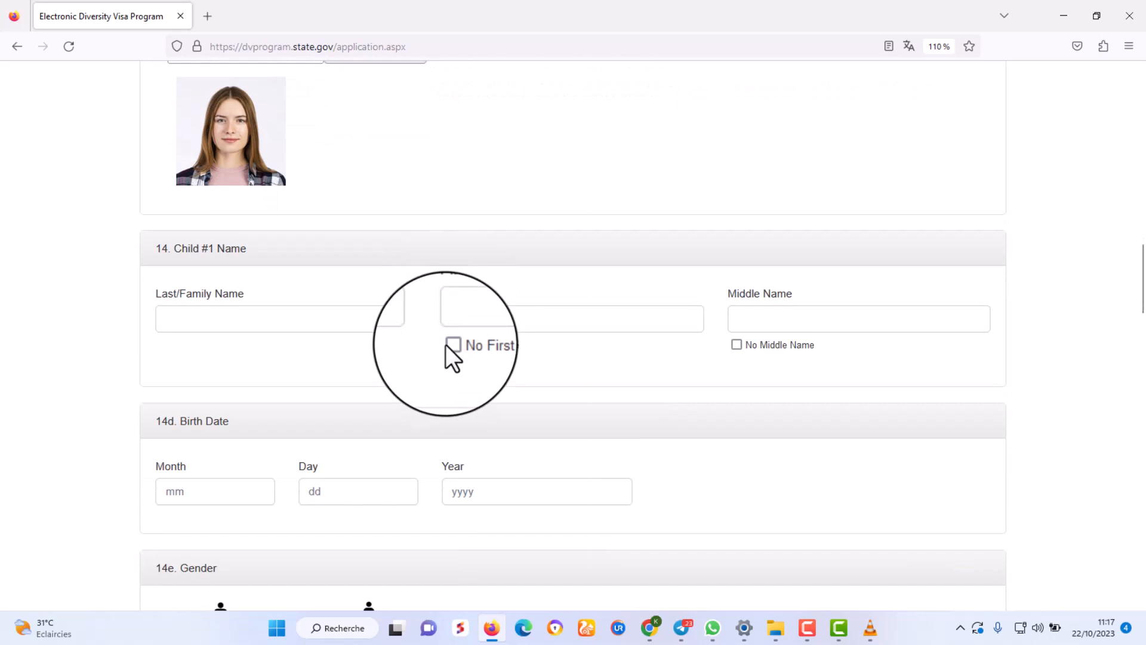
pyautogui.scroll(-1, 447, 352)
# Enter Child #1's family and first names, mark no middle name, and set birth date 02/24/1999.
pyautogui.click(187, 233)
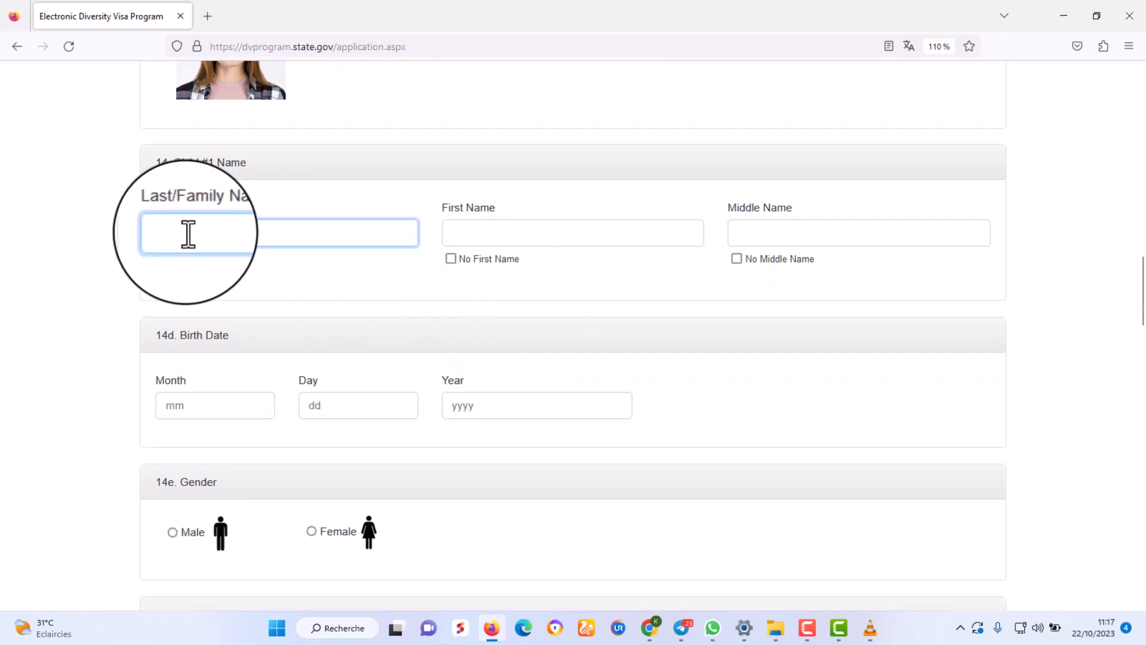
pyautogui.write('IDPLUS')
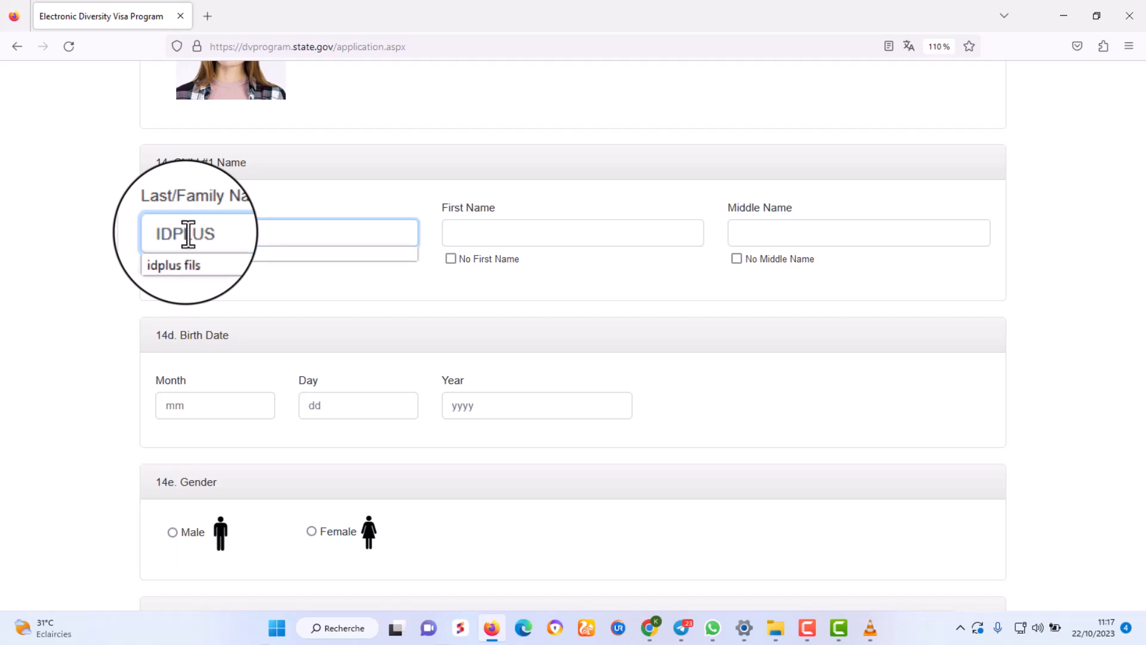
pyautogui.click(513, 232)
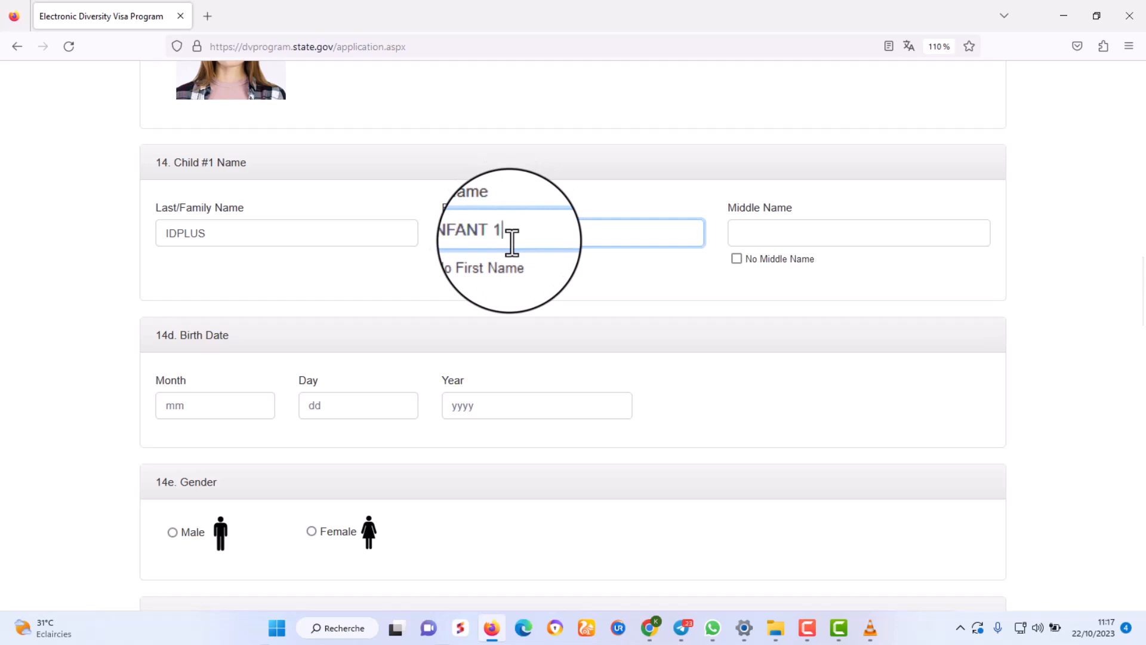
pyautogui.click(736, 259)
pyautogui.scroll(-2, 431, 375)
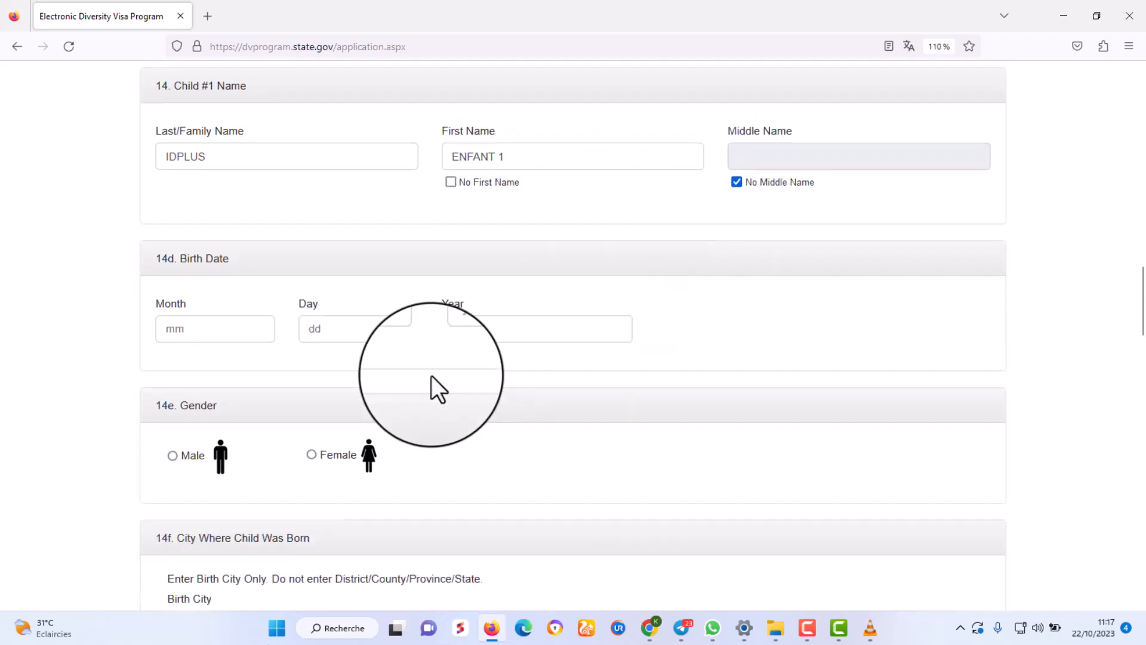
pyautogui.click(206, 320)
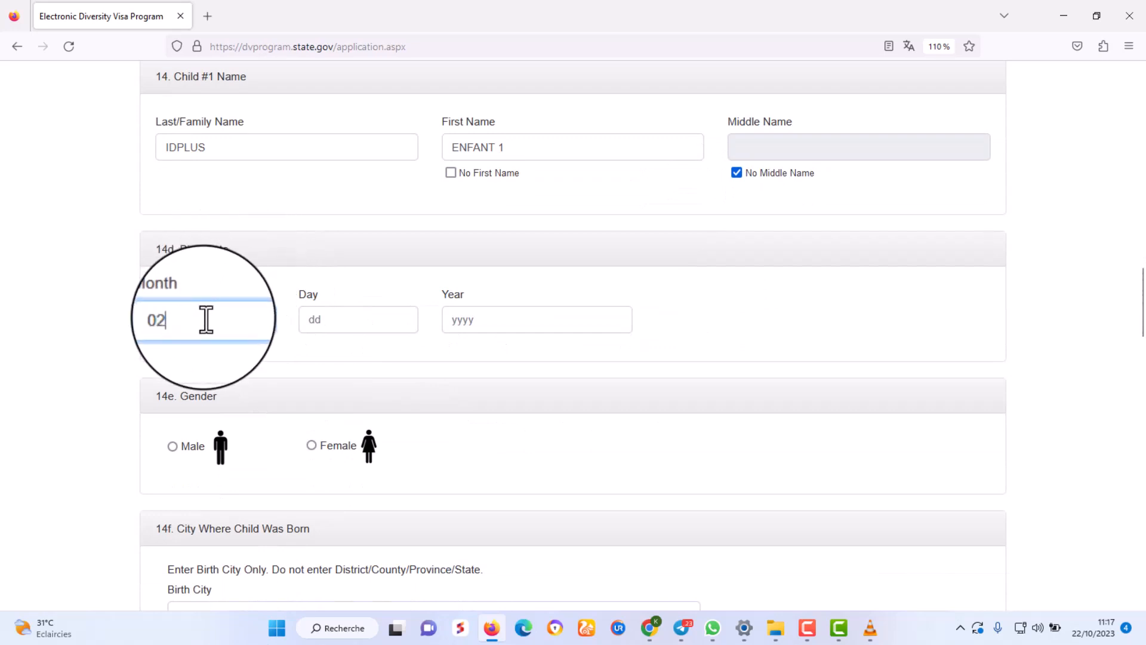
pyautogui.write('02')
pyautogui.click(364, 325)
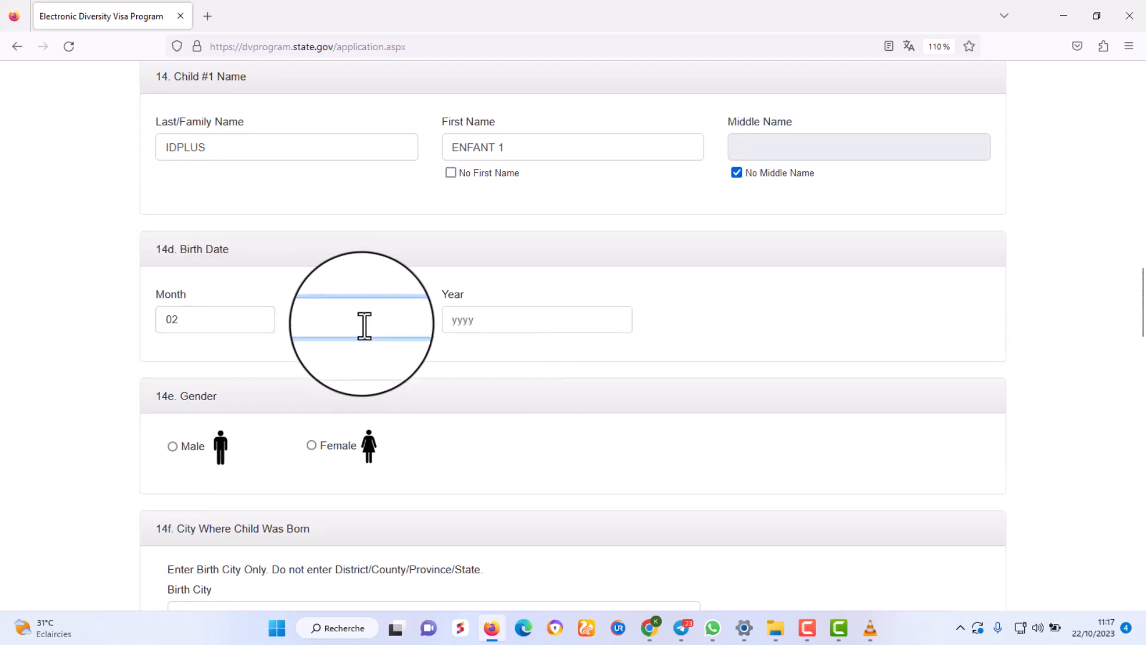
pyautogui.click(498, 321)
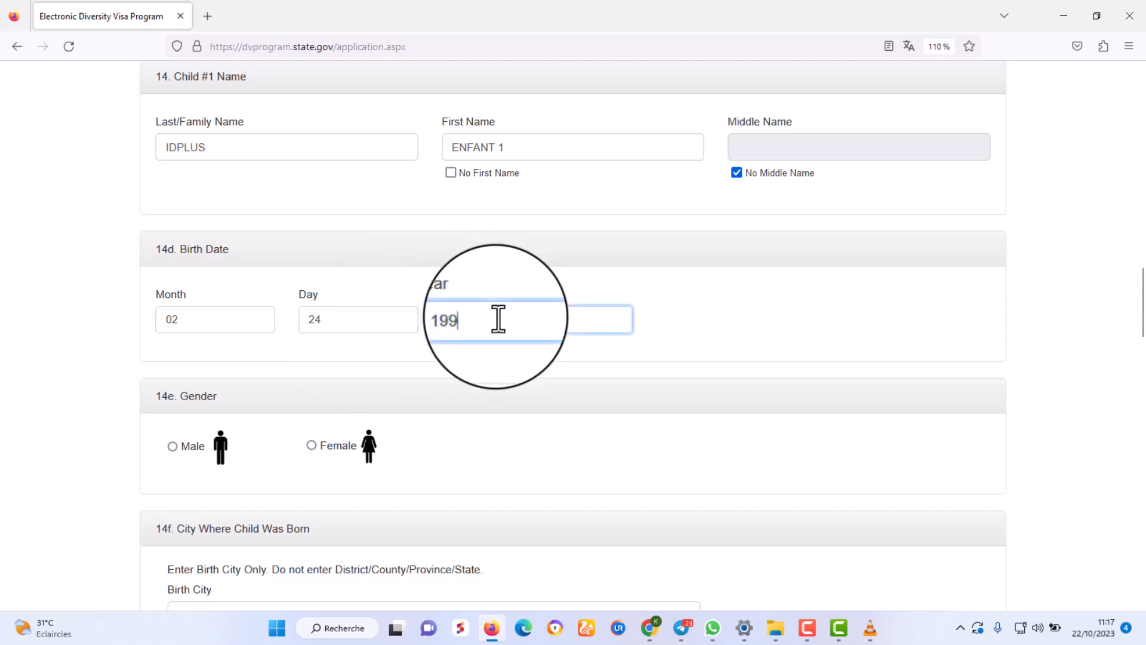
# Set Child #1 as male, born in LOME, Togo.
pyautogui.click(173, 445)
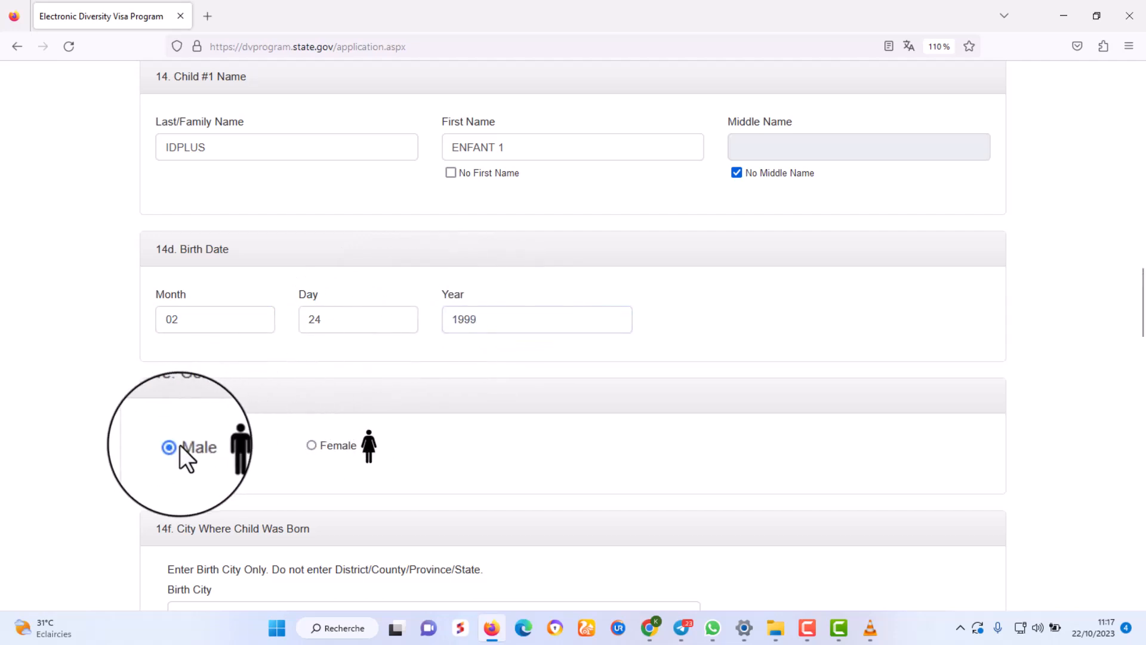
pyautogui.scroll(-5, 417, 429)
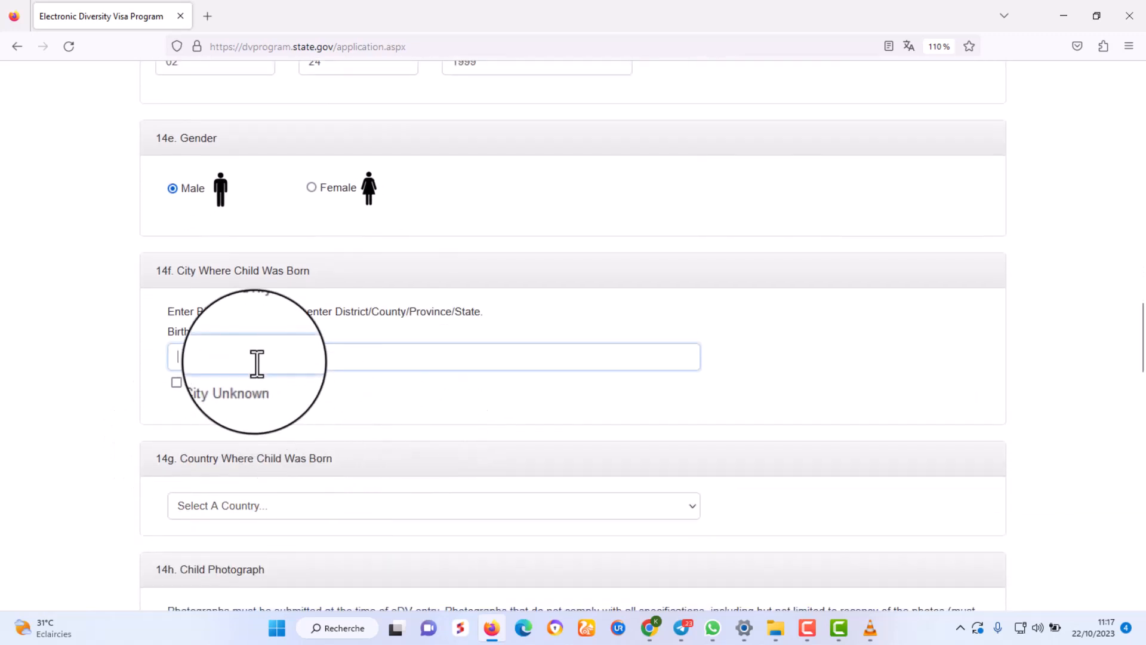
pyautogui.click(259, 361)
pyautogui.write('LOME')
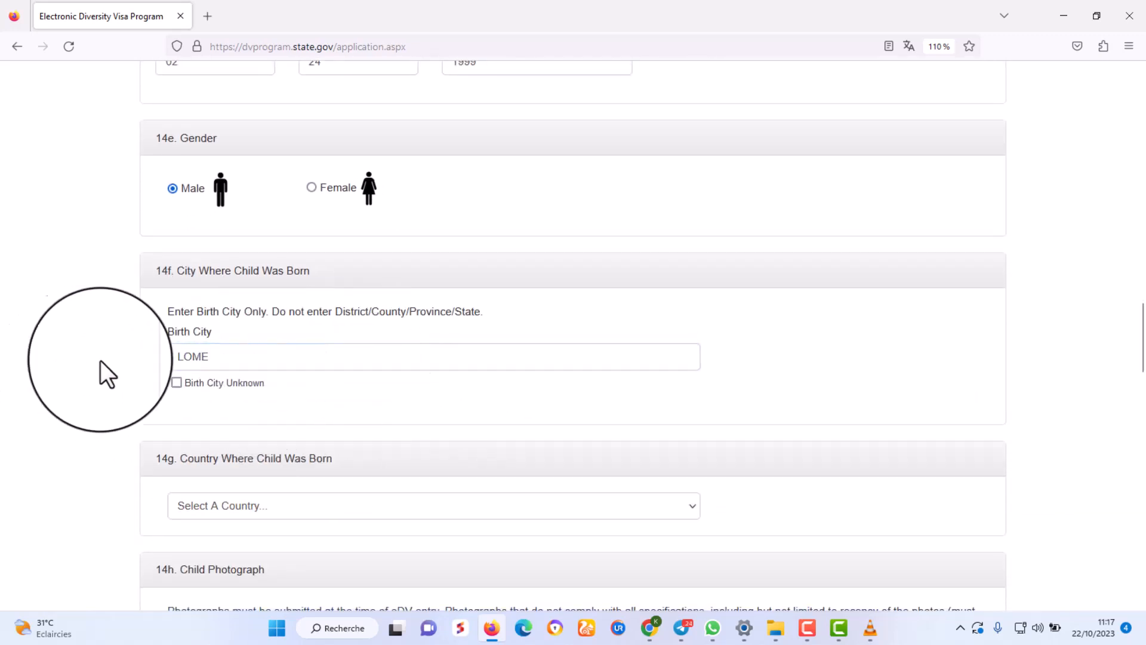
pyautogui.scroll(-3, 102, 364)
pyautogui.click(220, 340)
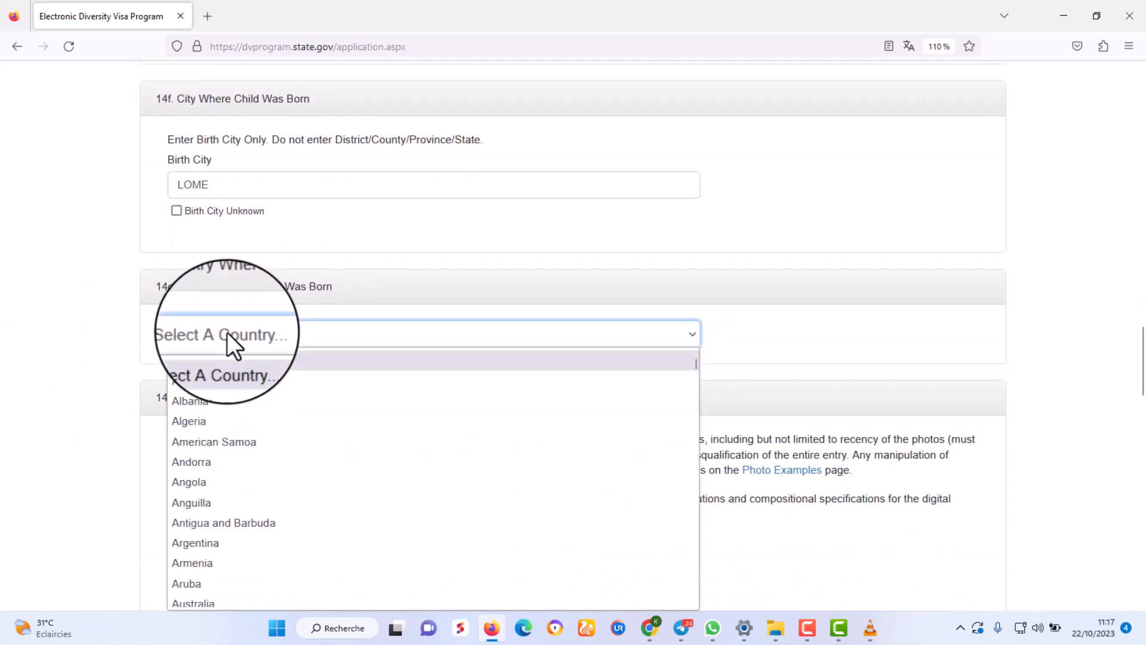
pyautogui.write('Togo')
pyautogui.press('Return')
pyautogui.scroll(-6, 239, 340)
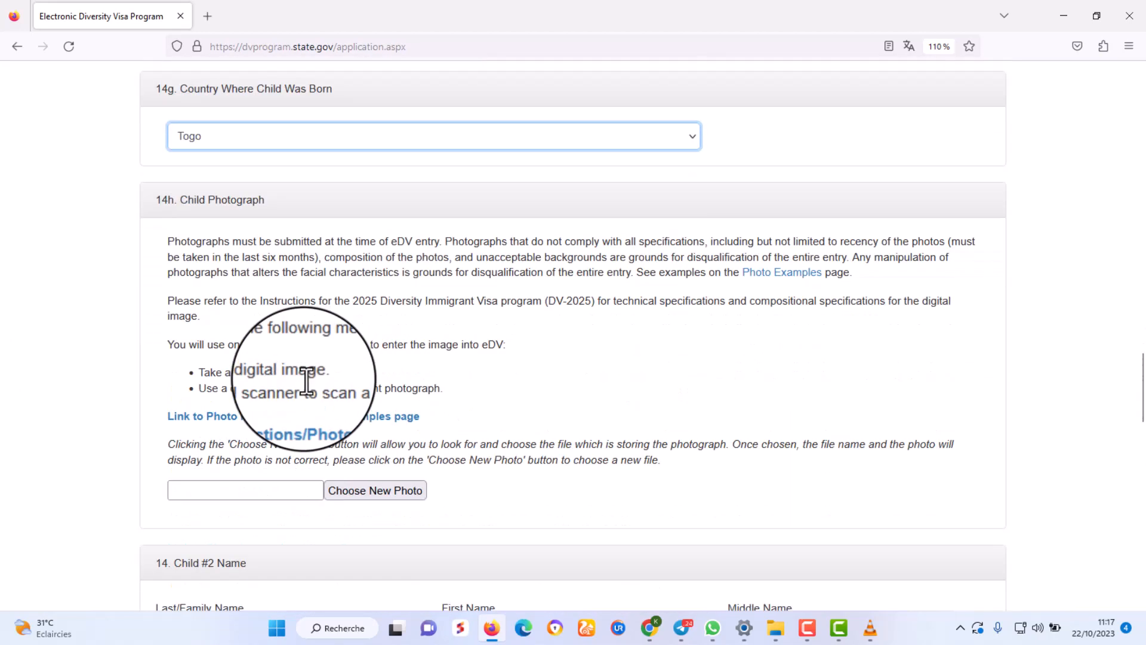
# Upload bon3.jpg as Child #1's photograph.
pyautogui.click(362, 348)
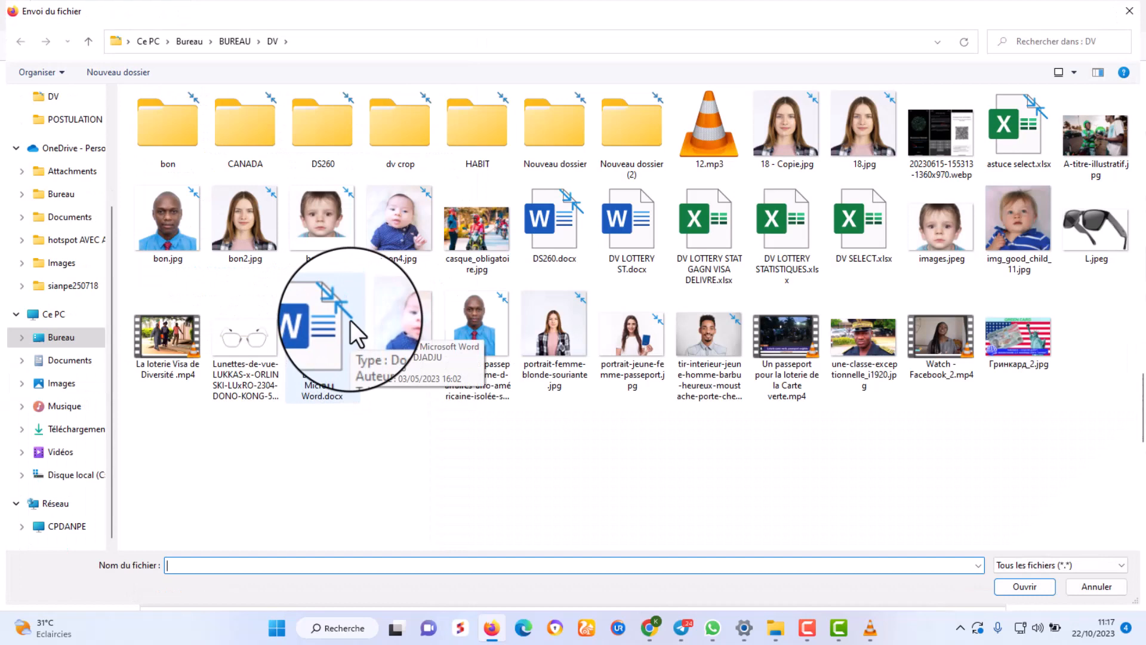
pyautogui.doubleClick(321, 218)
pyautogui.scroll(-3, 358, 435)
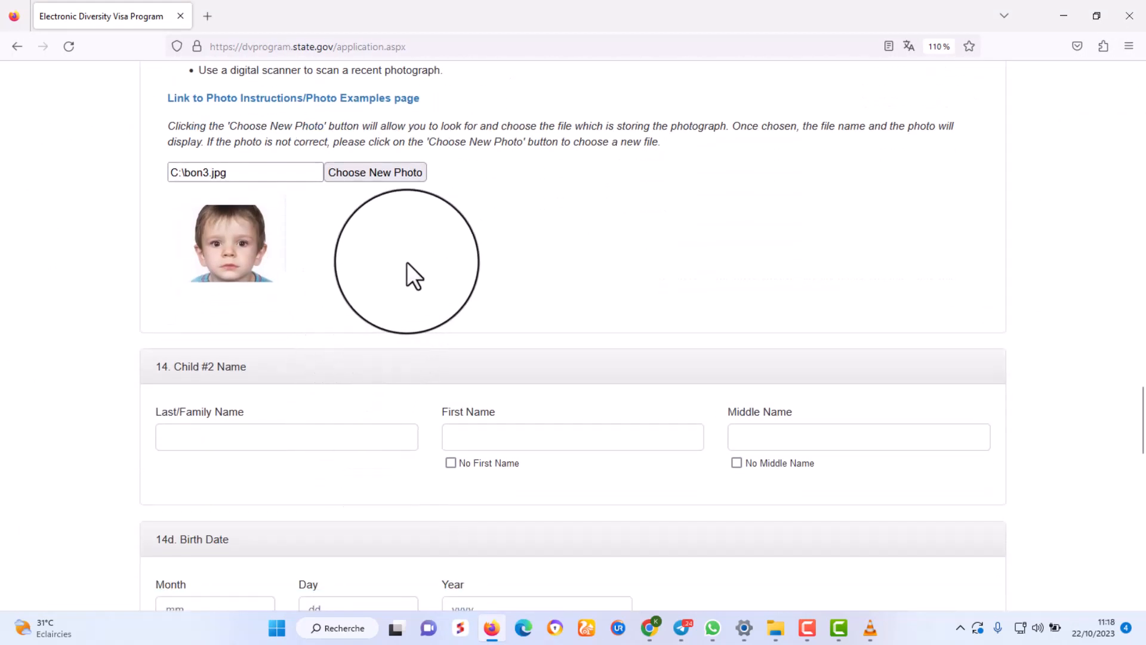
pyautogui.scroll(-1, 407, 266)
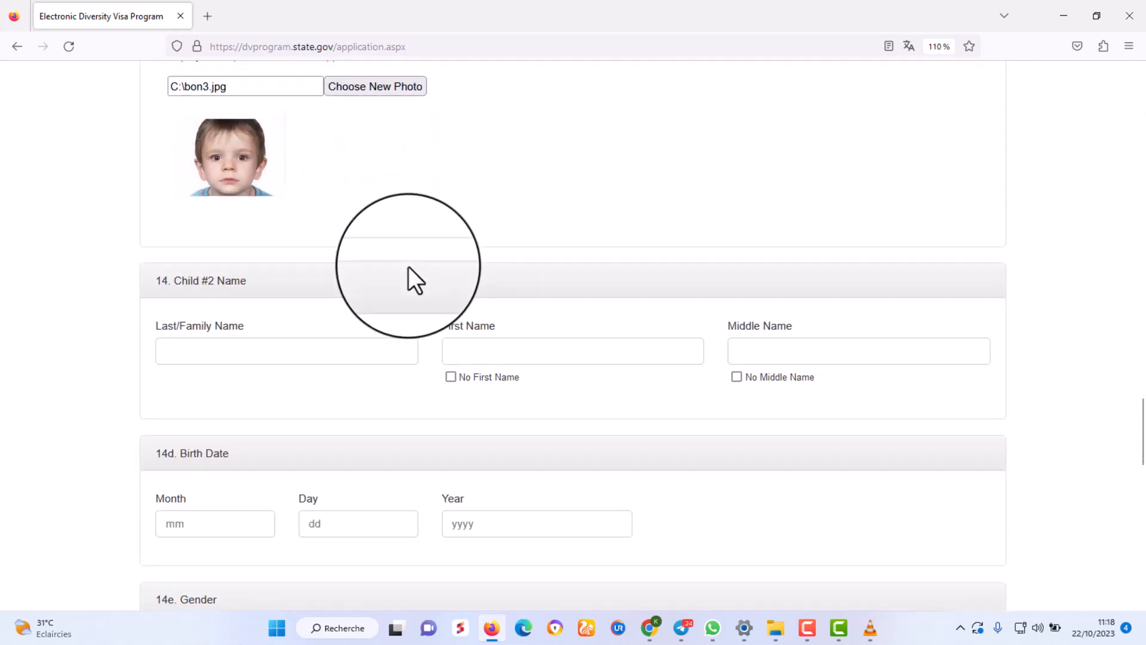
pyautogui.scroll(-1, 409, 266)
pyautogui.moveTo(251, 198); pyautogui.dragTo(144, 192)
pyautogui.click(205, 261)
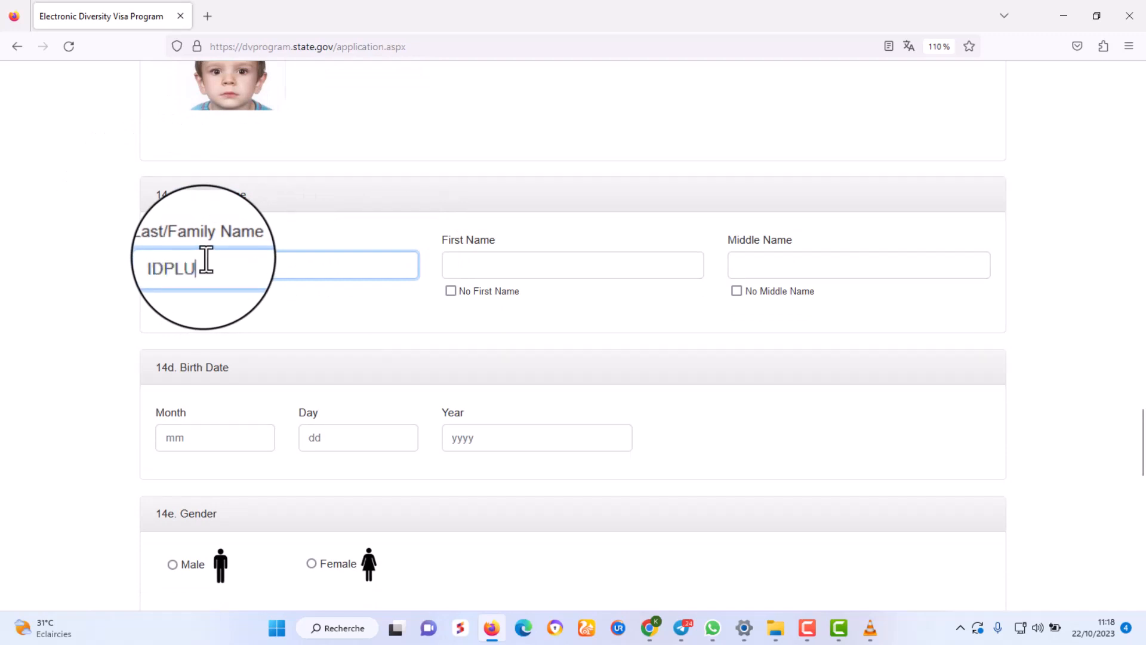
pyautogui.click(511, 269)
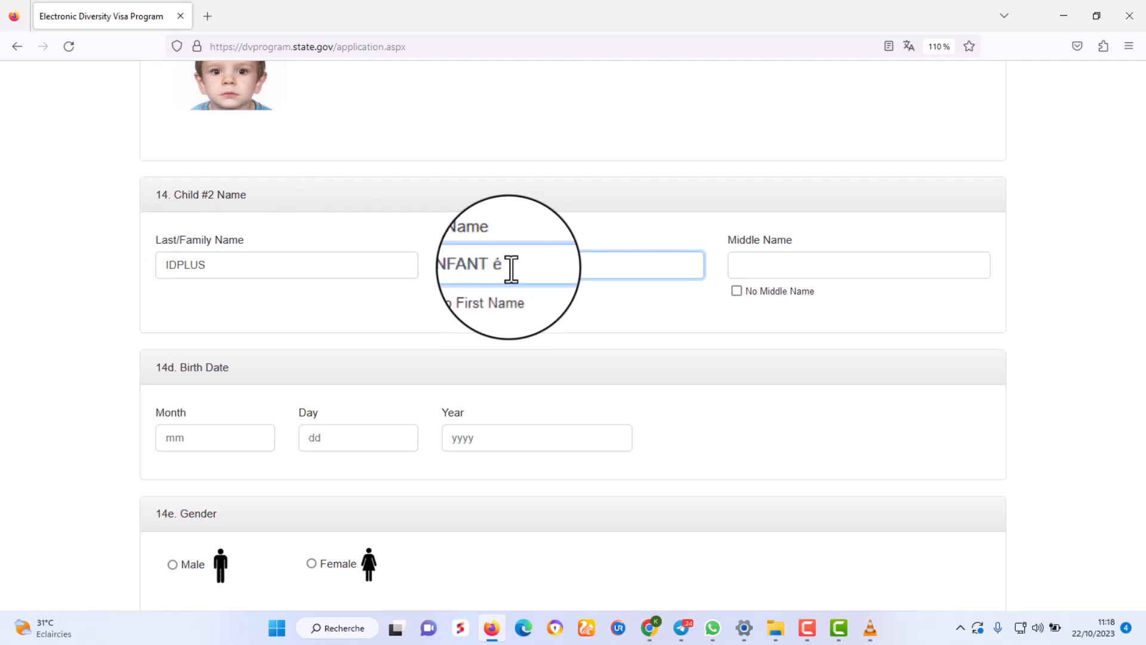
pyautogui.write('ENFANT 2')
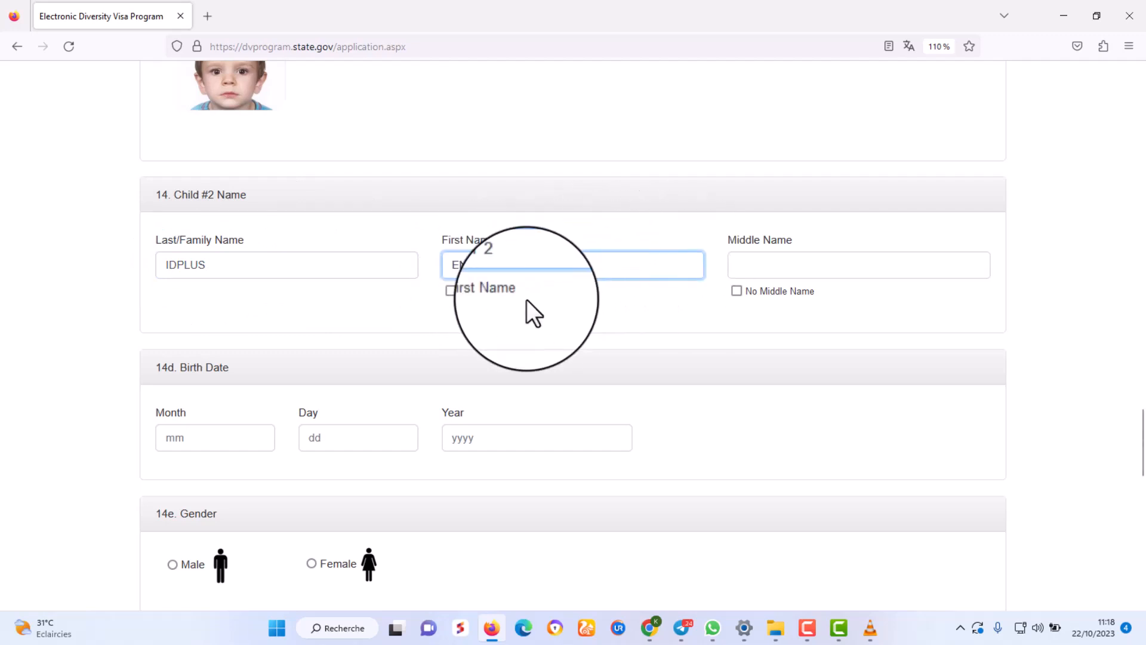
pyautogui.click(738, 290)
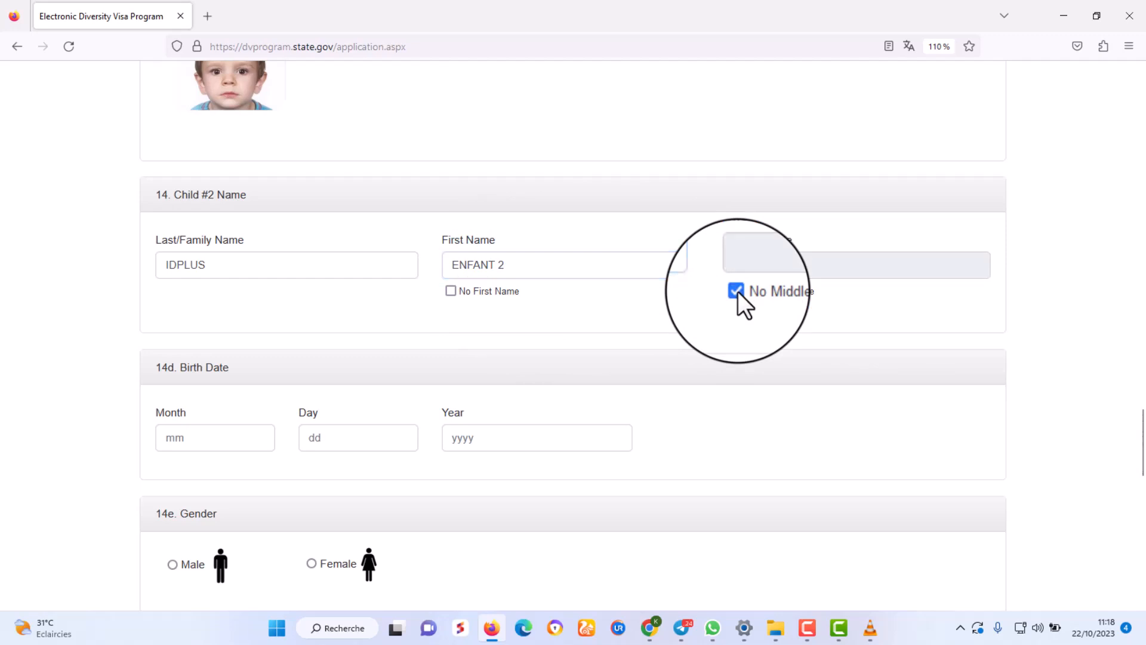
pyautogui.click(232, 437)
pyautogui.write('02')
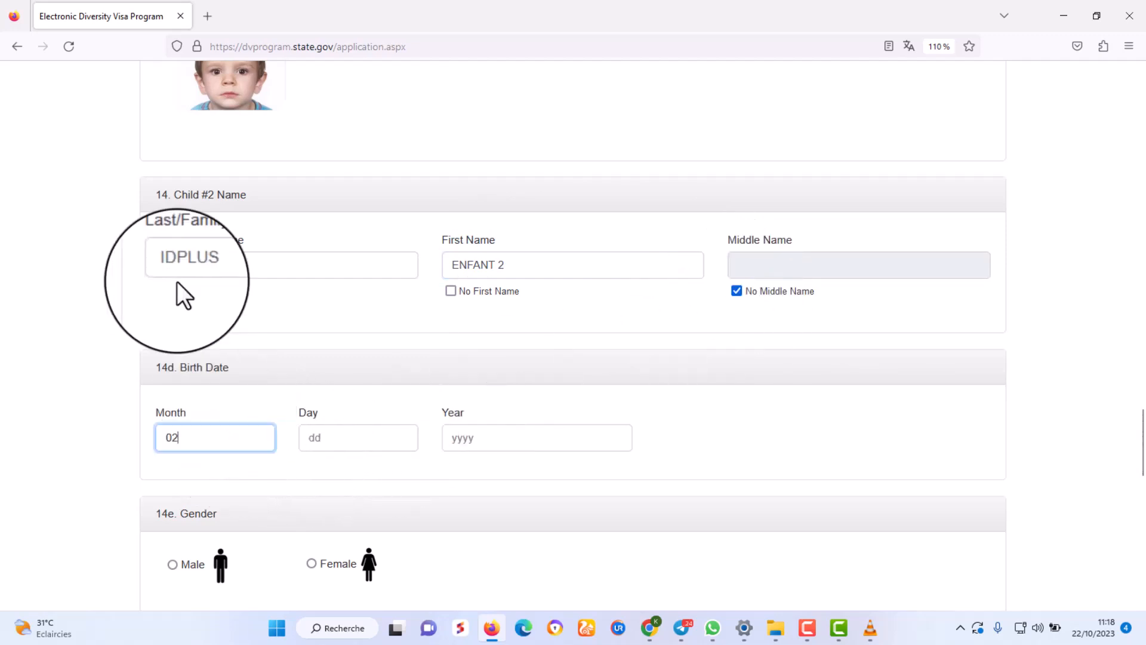
pyautogui.click(345, 434)
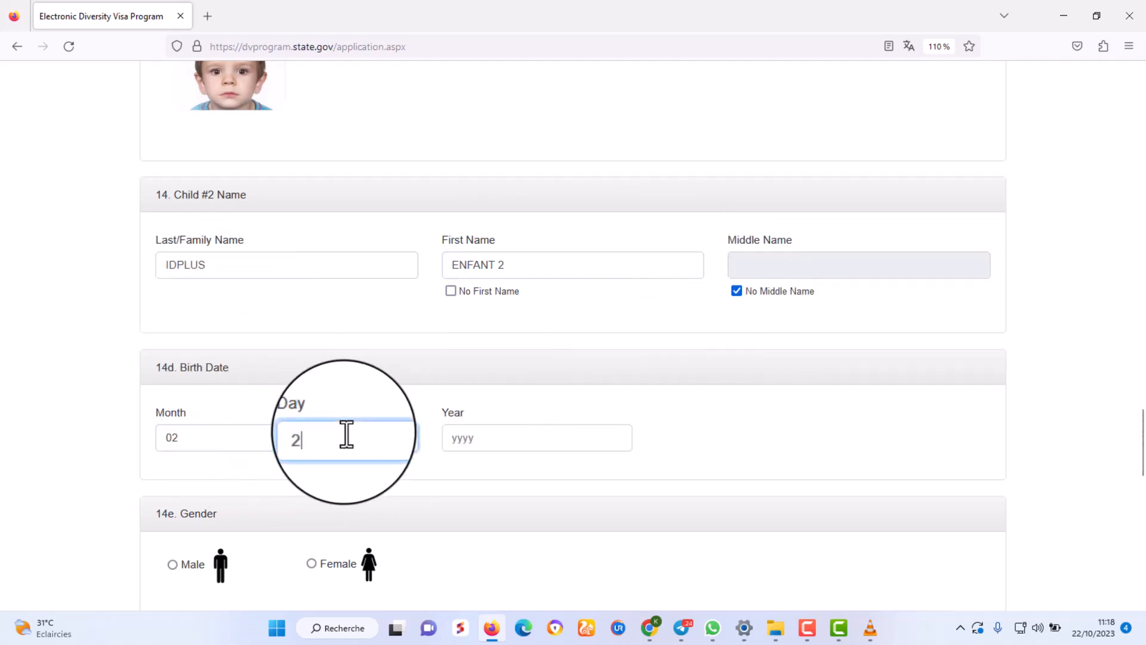
pyautogui.click(525, 443)
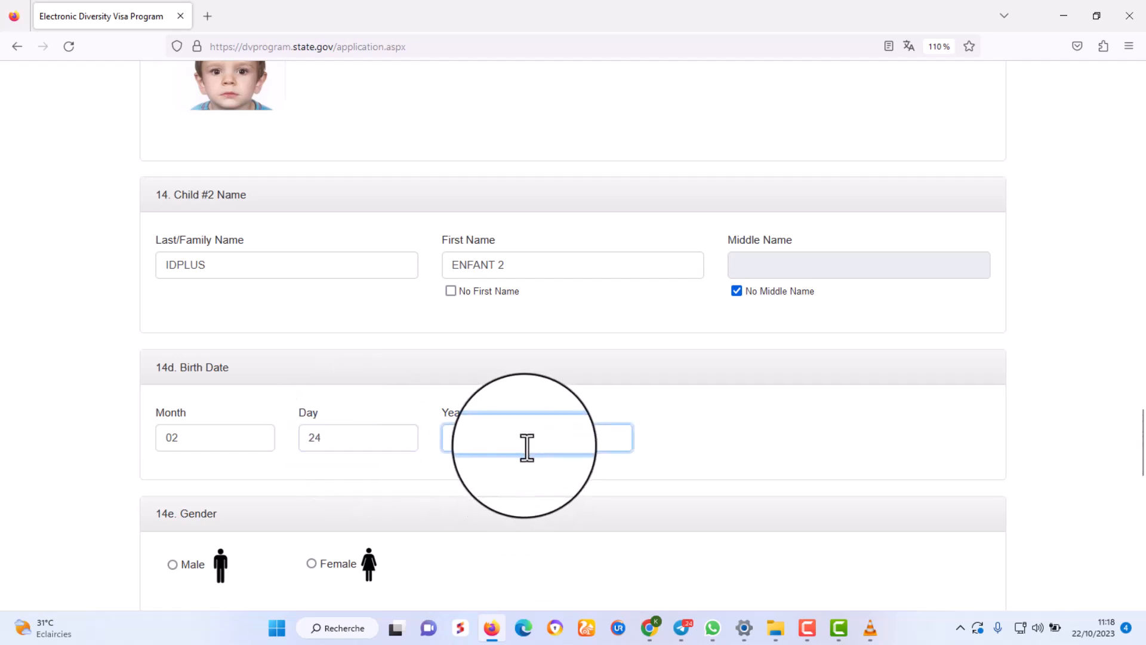
pyautogui.write('2000')
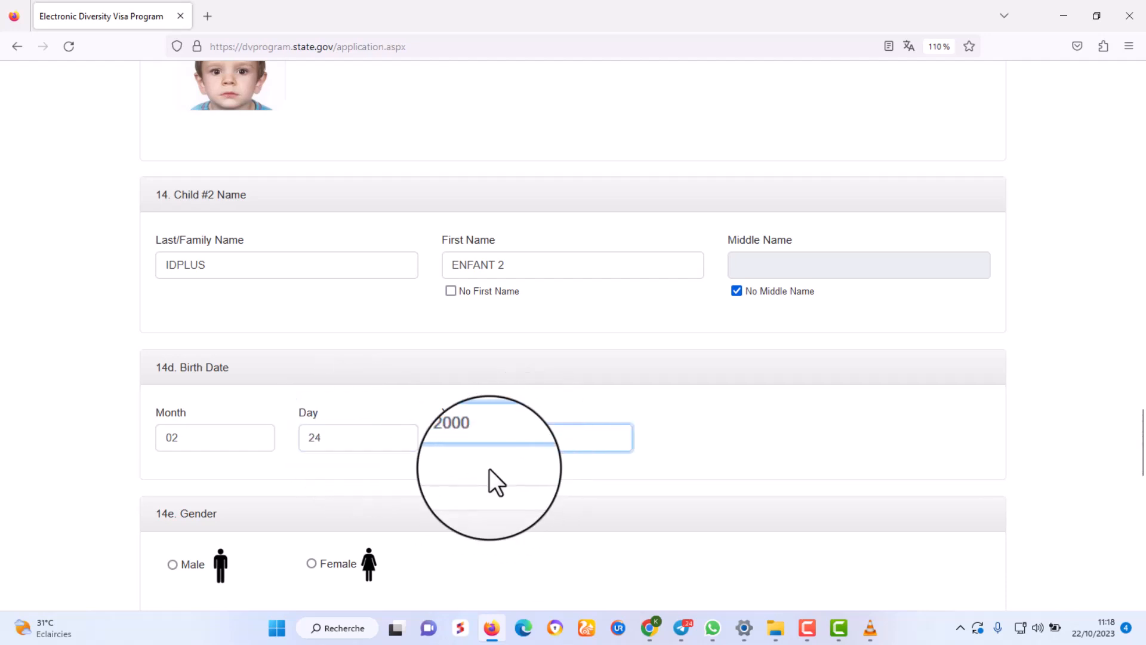
# Set Child #2 as male, born in LOME, Togo, and start choosing his photo.
pyautogui.scroll(-3, 489, 467)
pyautogui.click(173, 392)
pyautogui.scroll(-1, 298, 522)
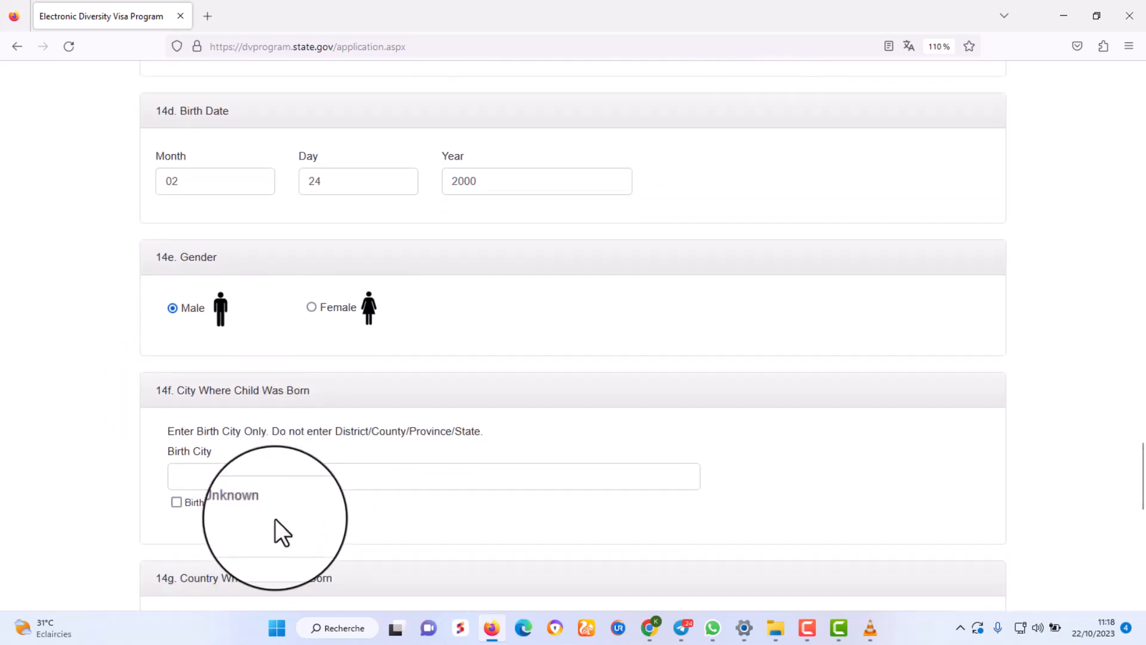
pyautogui.click(229, 474)
pyautogui.write('LOME')
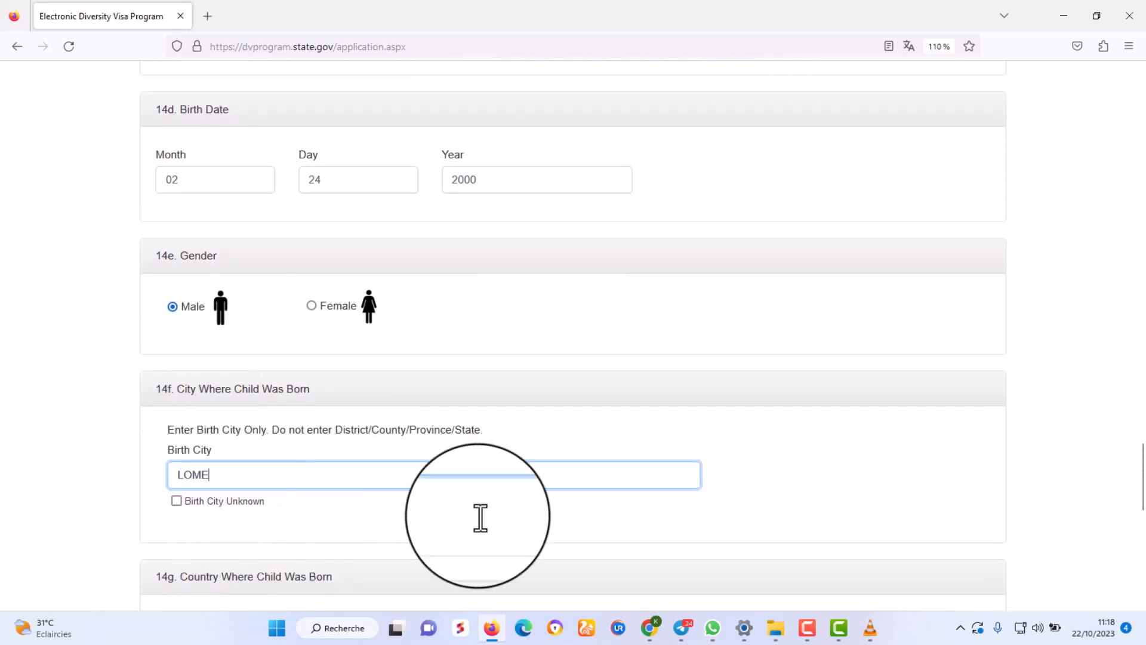
pyautogui.scroll(-3, 447, 484)
pyautogui.click(258, 367)
pyautogui.write('to')
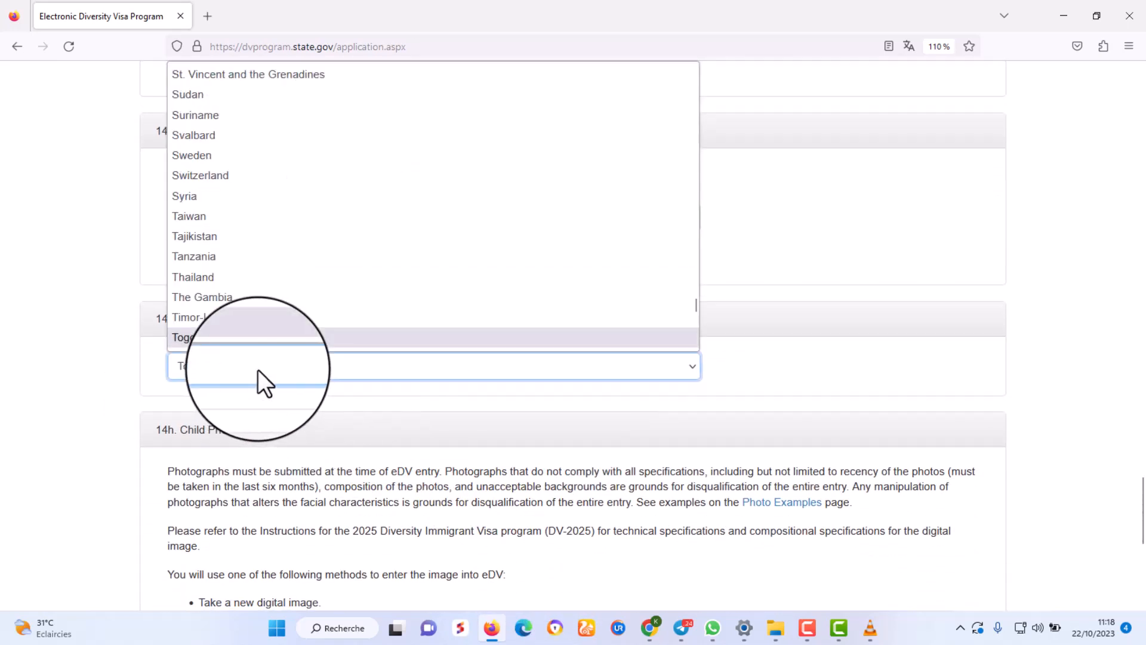
pyautogui.press('Return')
pyautogui.scroll(-3, 323, 388)
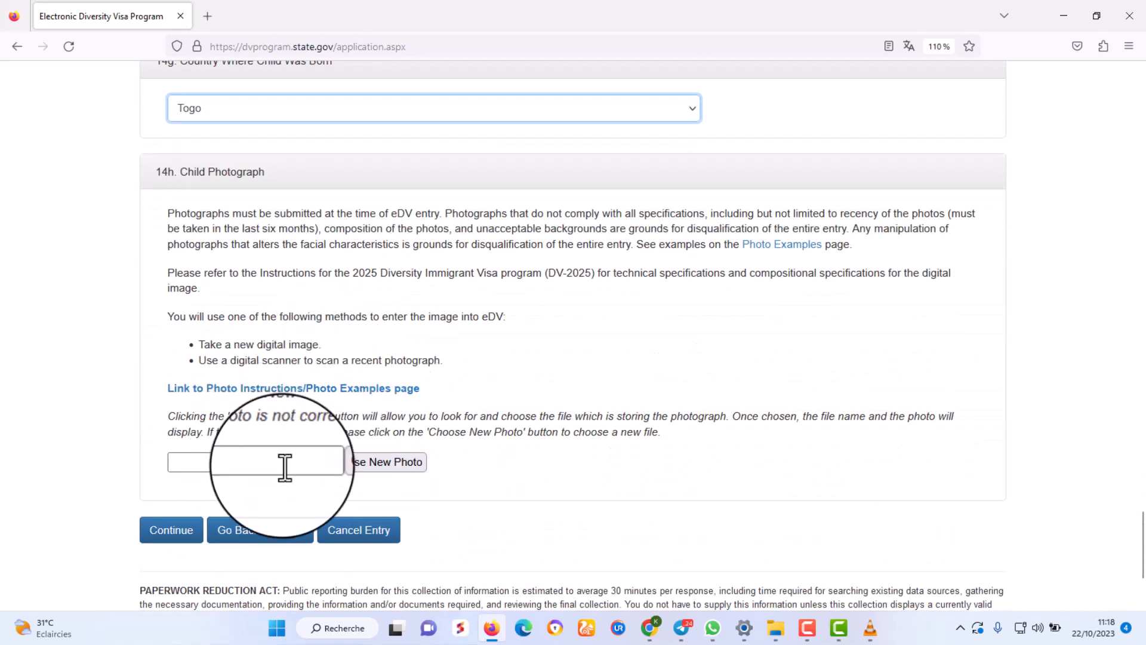
pyautogui.click(348, 466)
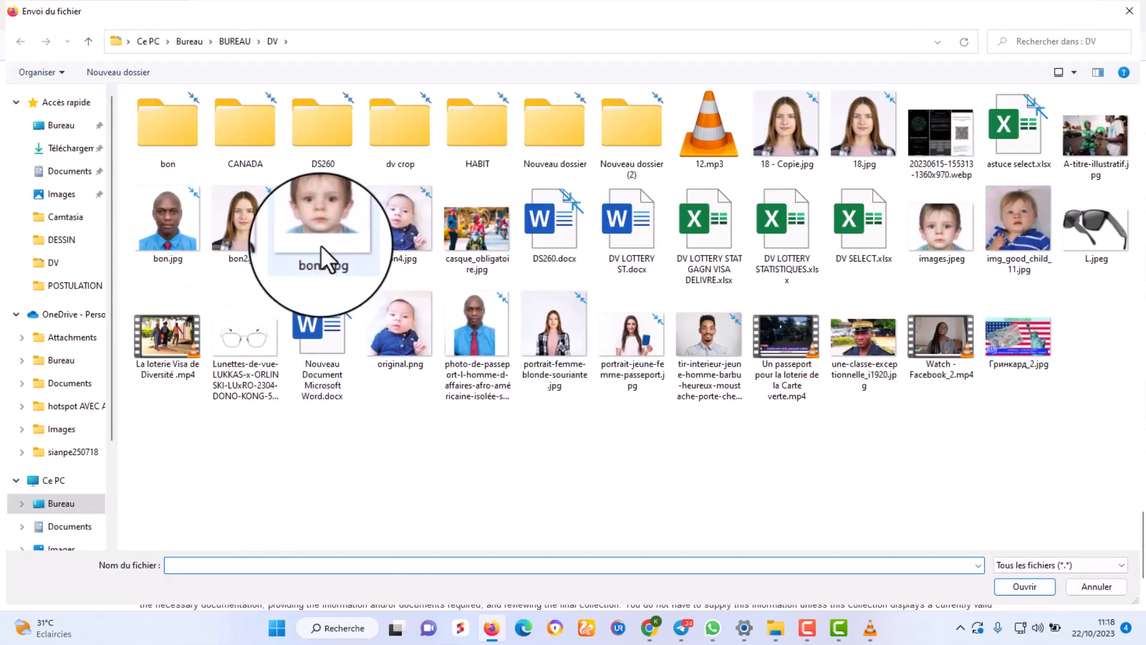
pyautogui.doubleClick(391, 224)
pyautogui.scroll(-2, 540, 485)
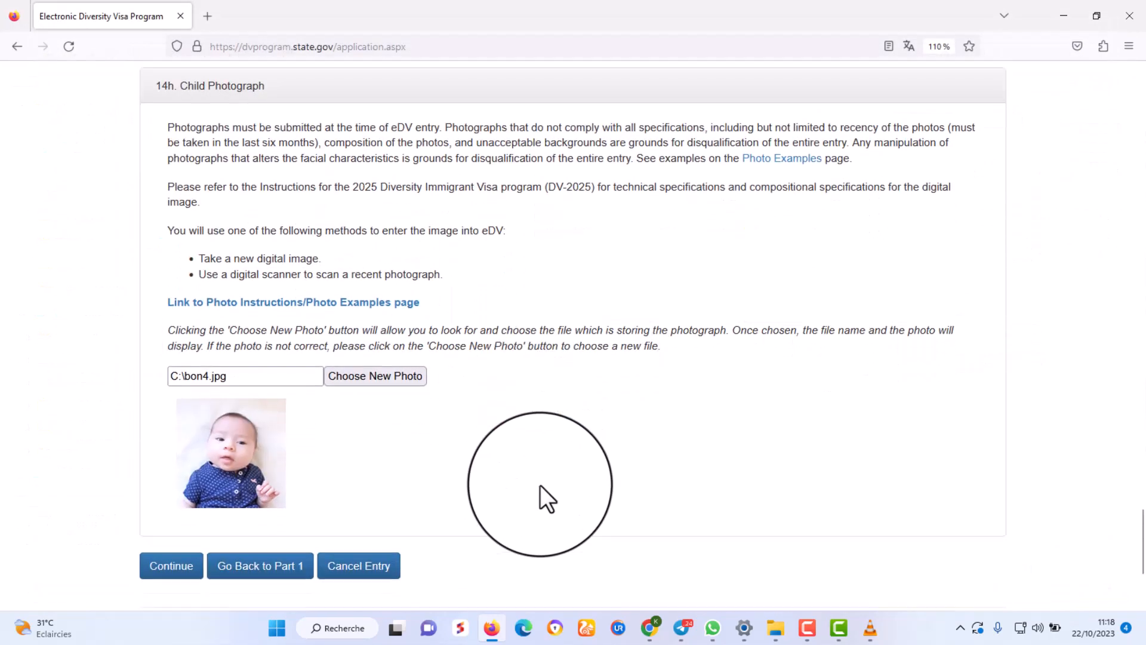
pyautogui.scroll(-1, 541, 449)
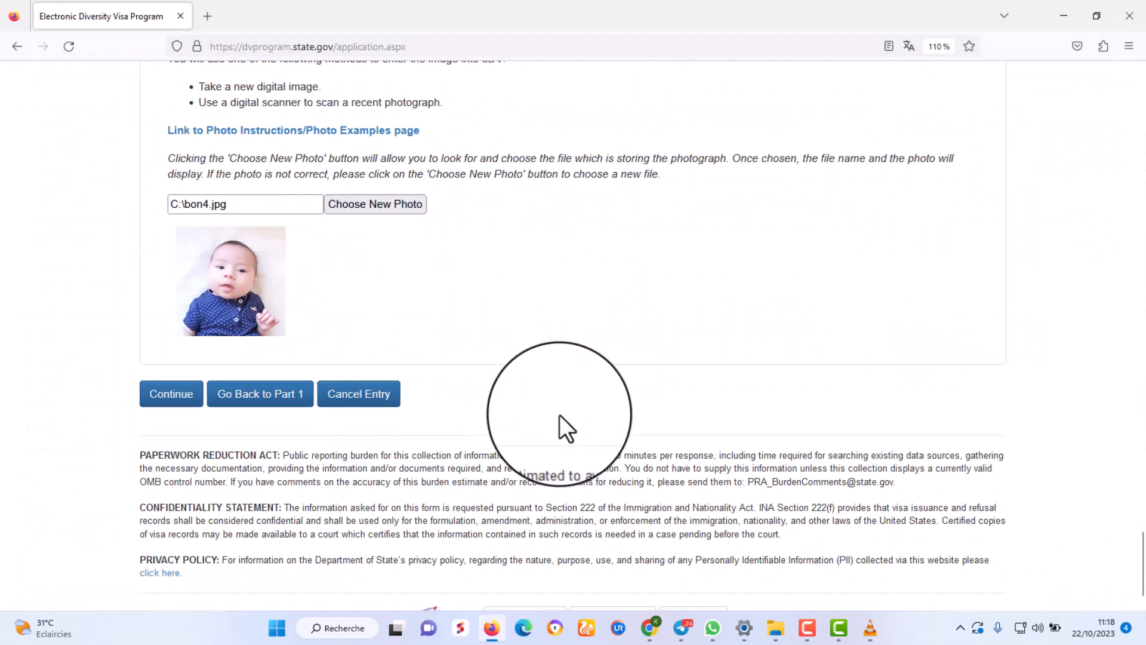
pyautogui.scroll(-1, 561, 399)
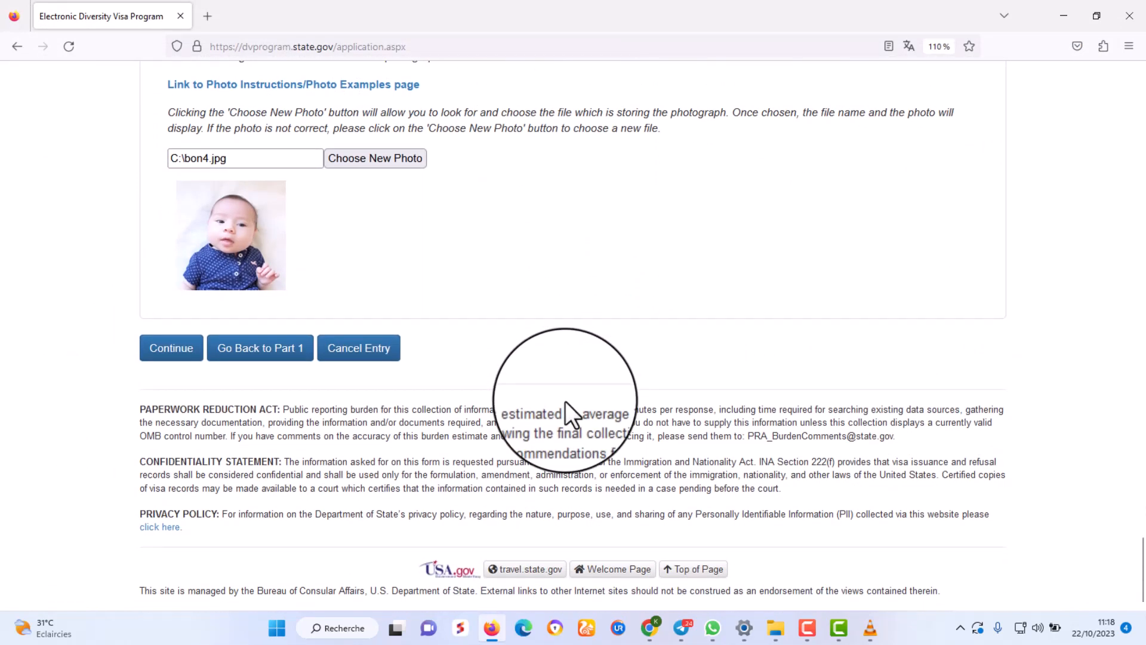
pyautogui.scroll(2, 566, 400)
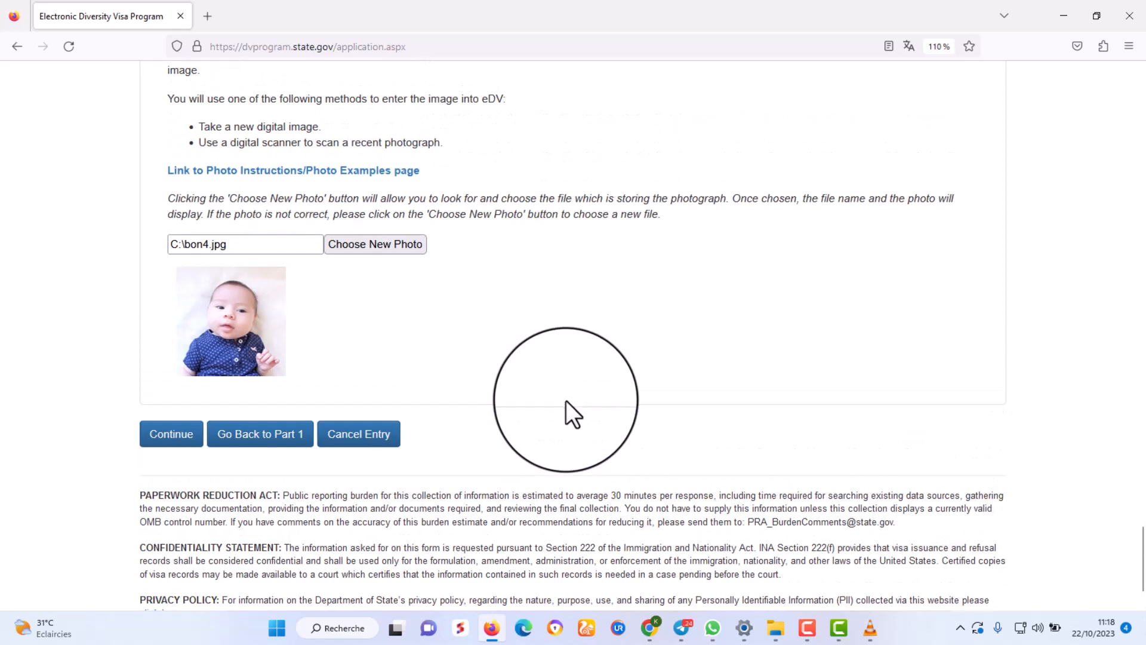
pyautogui.scroll(8, 566, 400)
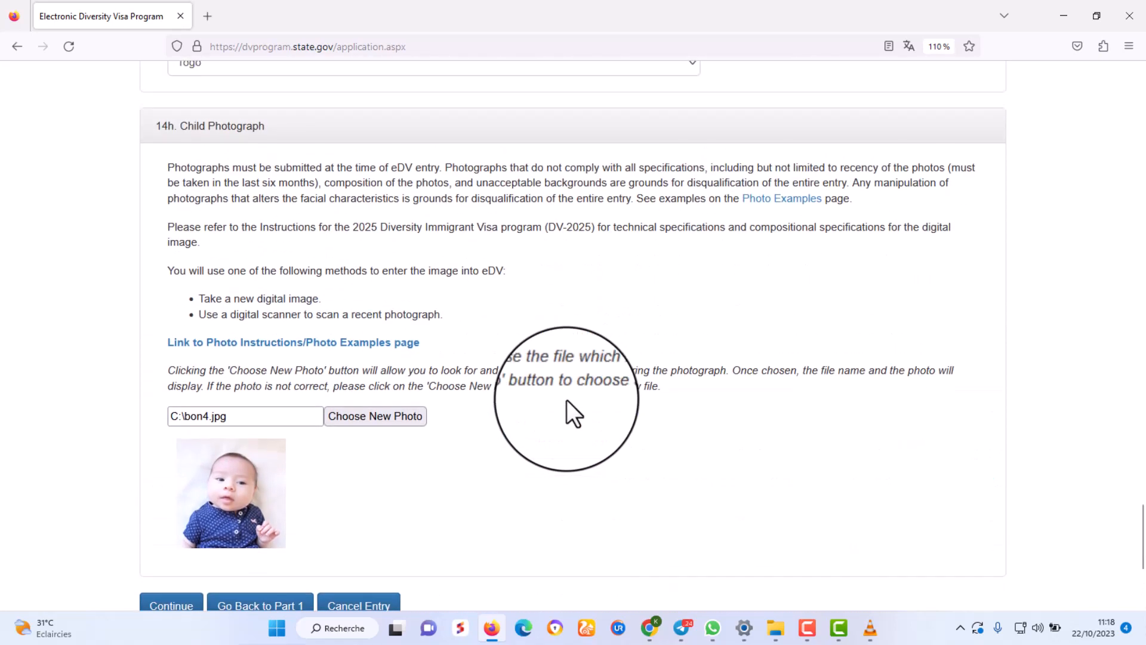
pyautogui.scroll(20, 570, 401)
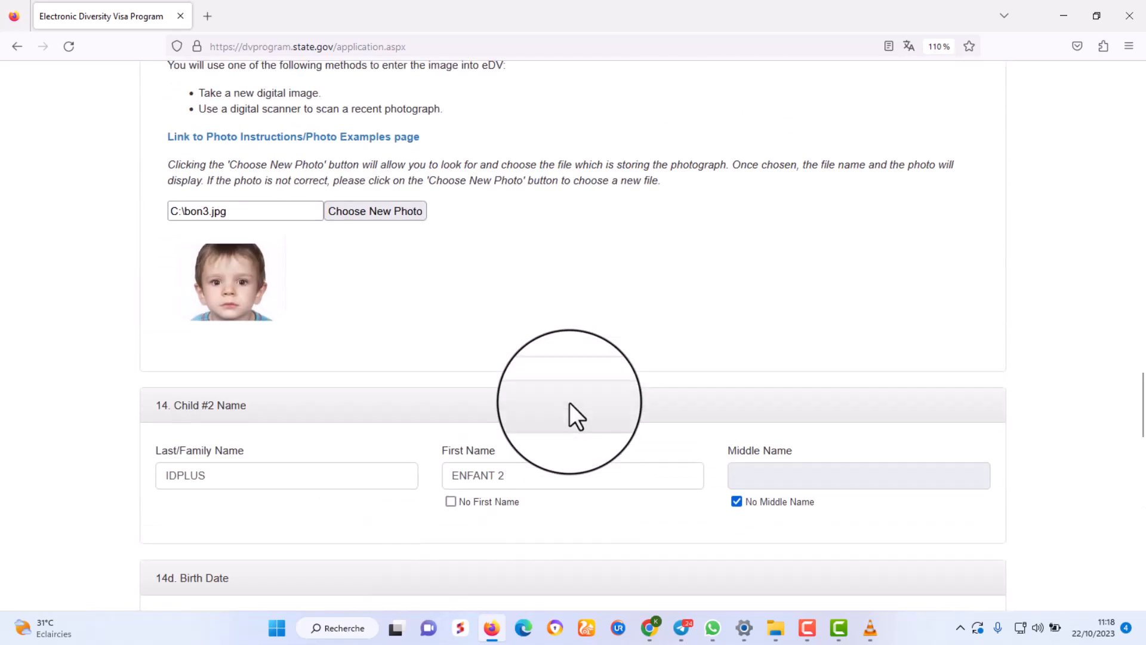
pyautogui.scroll(20, 569, 402)
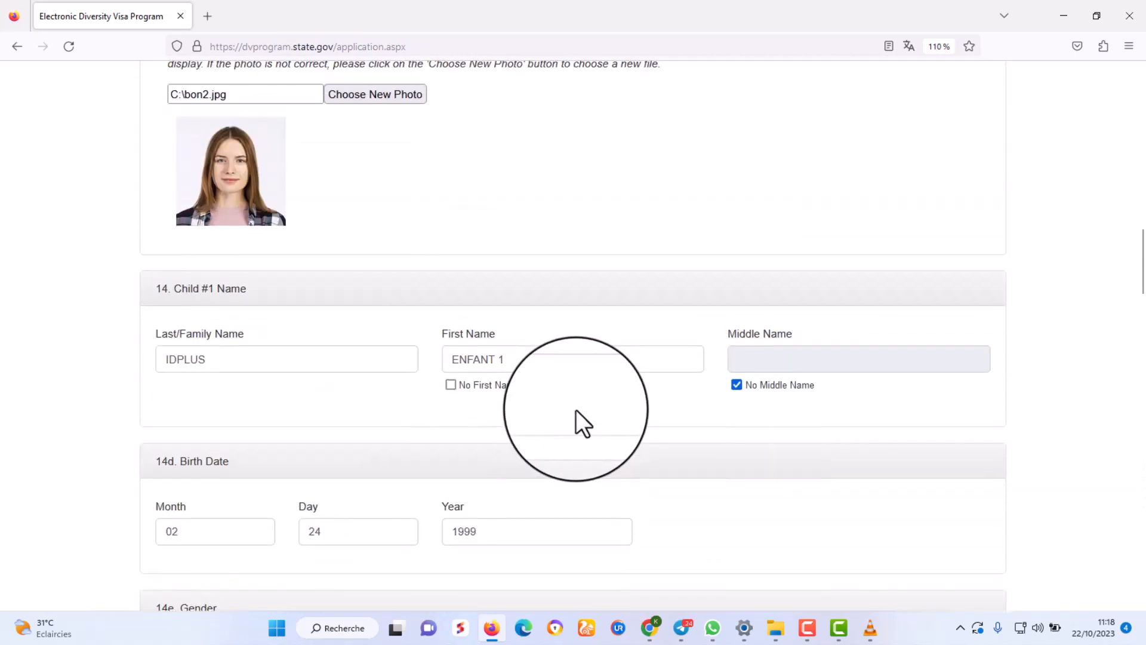
pyautogui.scroll(20, 575, 410)
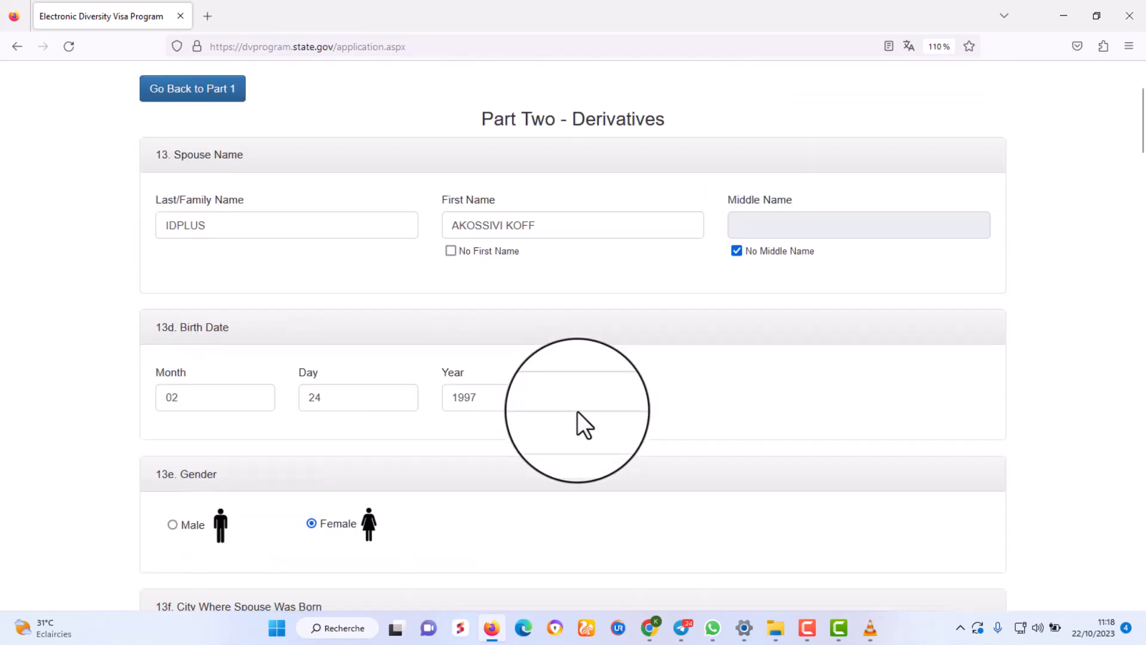
pyautogui.scroll(-20, 579, 410)
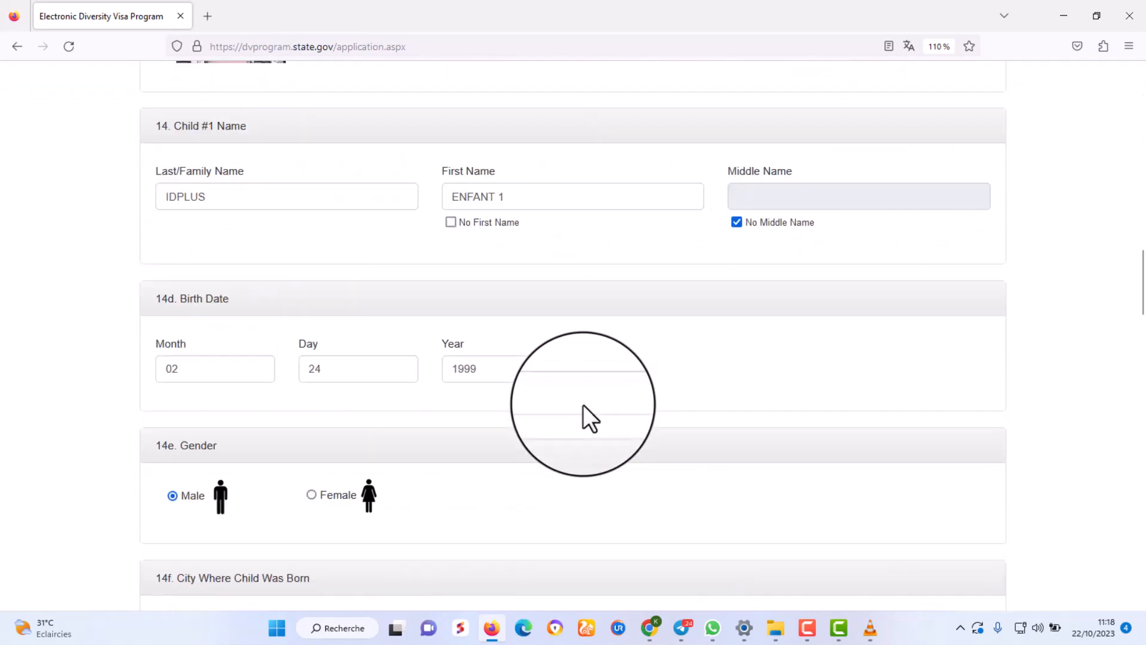
pyautogui.scroll(-20, 584, 403)
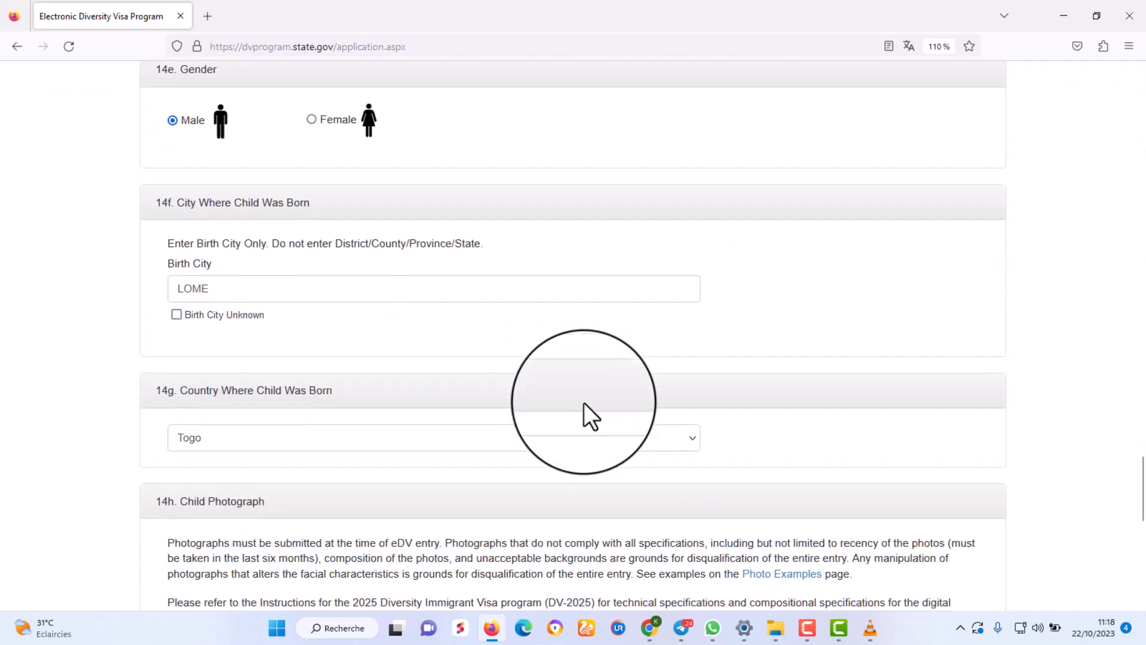
pyautogui.scroll(-5, 584, 401)
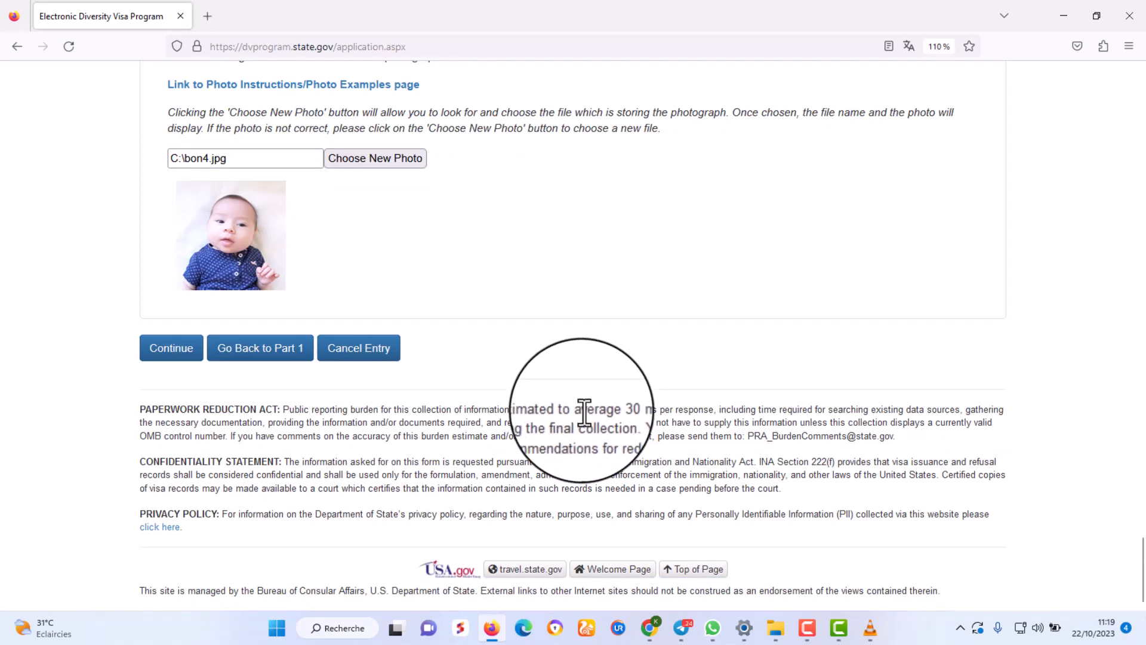
# Recheck the spouse and children entries in Part Two, then continue to the review page.
pyautogui.scroll(3, 583, 342)
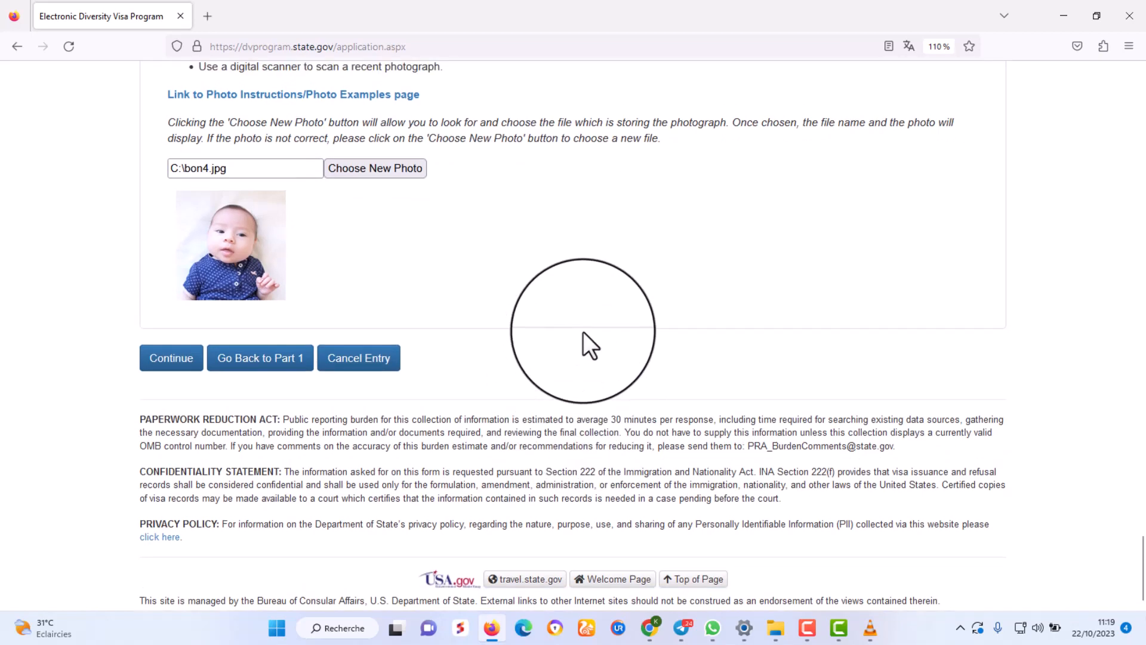
pyautogui.scroll(-3, 583, 340)
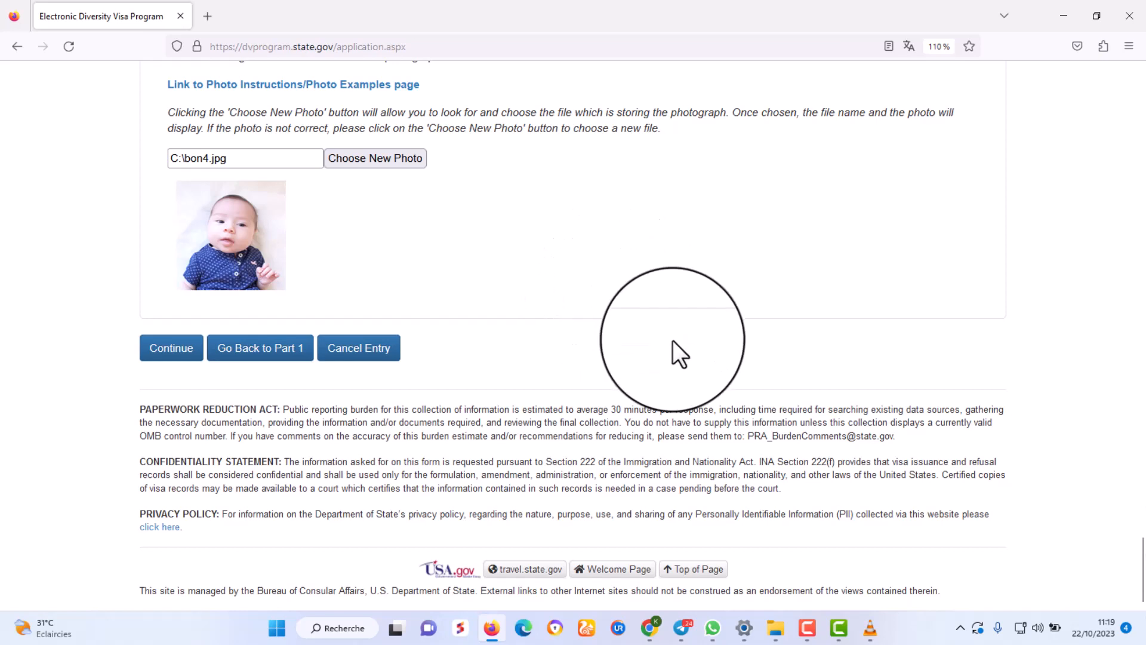
pyautogui.scroll(6, 672, 341)
pyautogui.scroll(9, 672, 341)
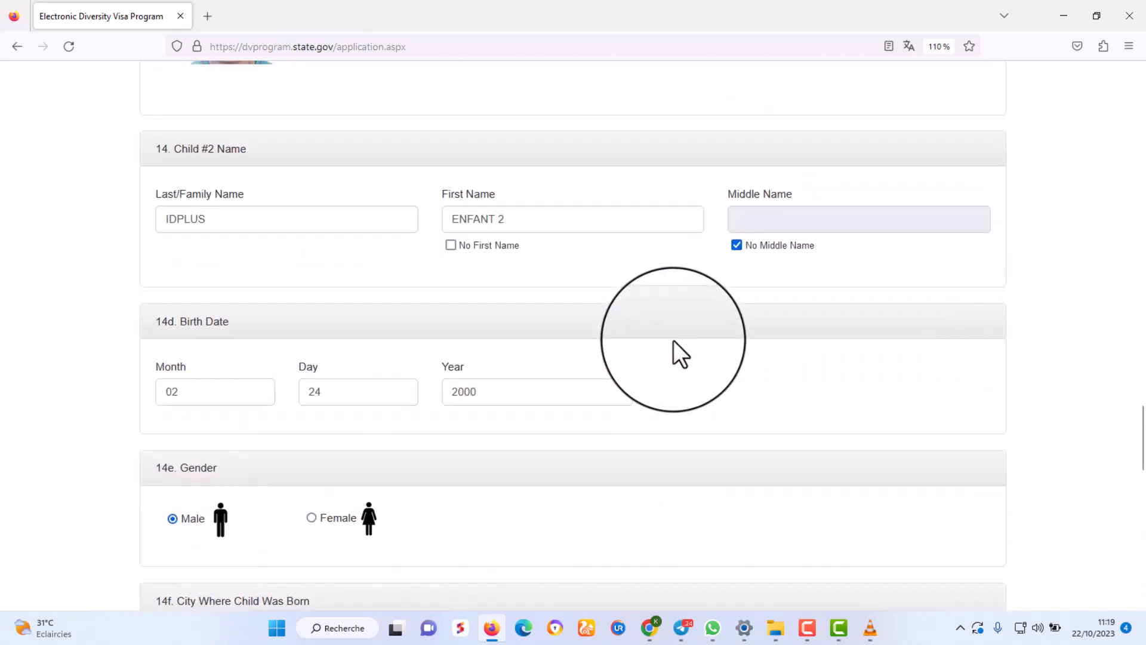
pyautogui.scroll(-12, 673, 340)
pyautogui.scroll(3, 673, 340)
pyautogui.scroll(20, 675, 341)
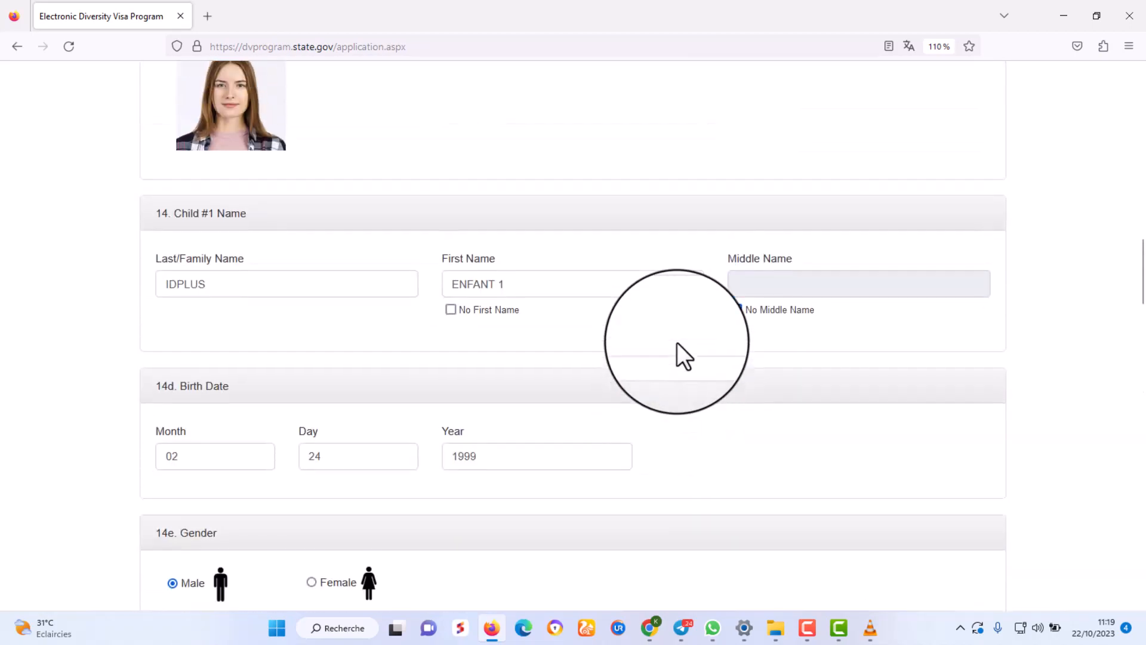
pyautogui.scroll(8, 677, 342)
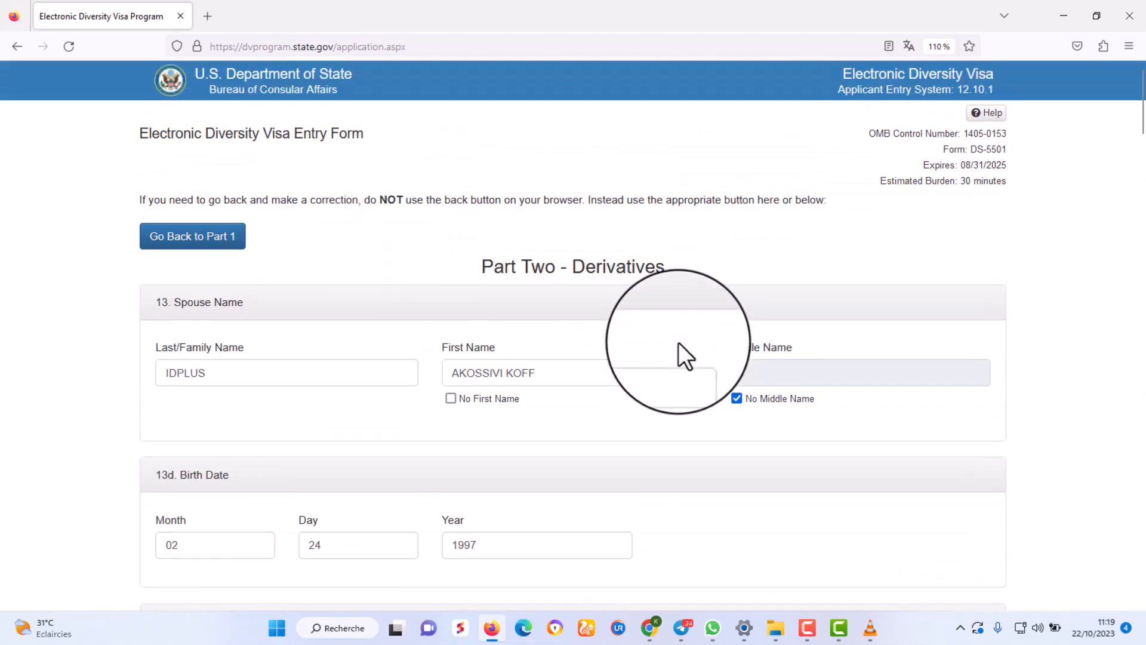
pyautogui.scroll(-20, 678, 342)
pyautogui.scroll(-20, 682, 337)
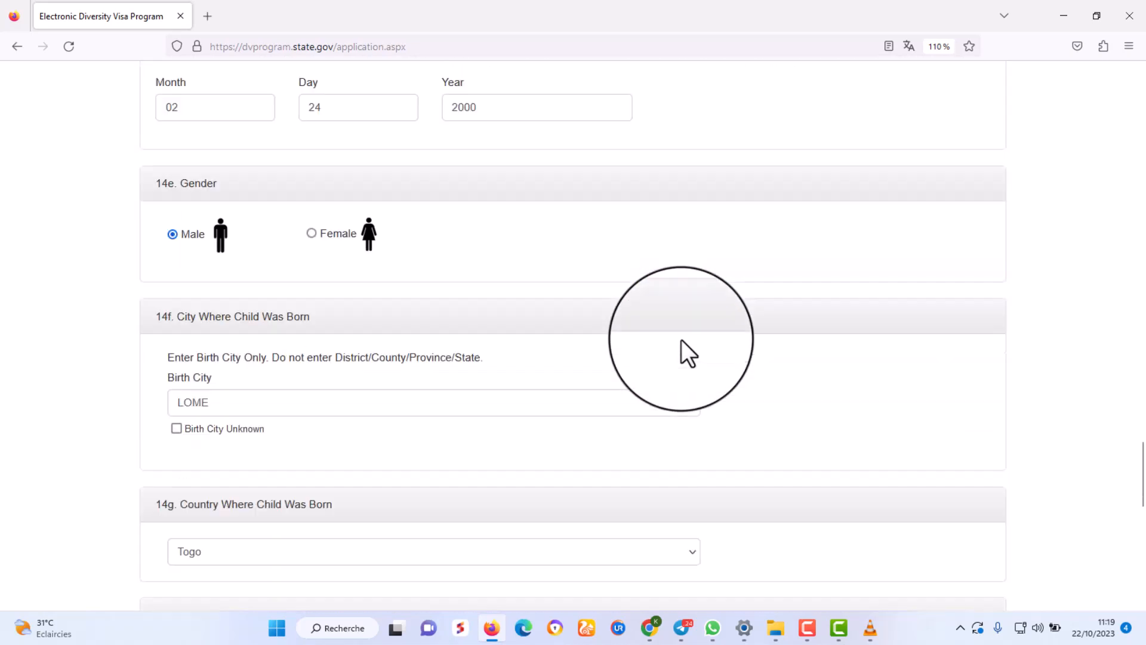
pyautogui.click(149, 352)
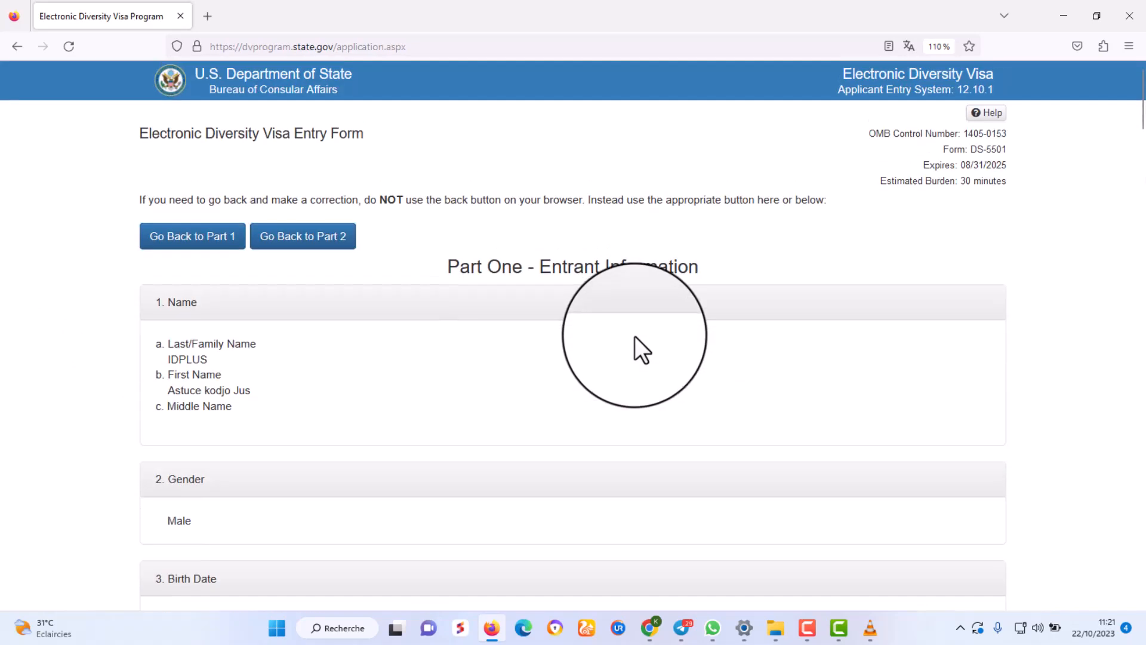
# Scroll the review summary from Part One down to the Submit button, checking spouse and children details.
pyautogui.scroll(-4, 635, 335)
pyautogui.scroll(-3, 635, 341)
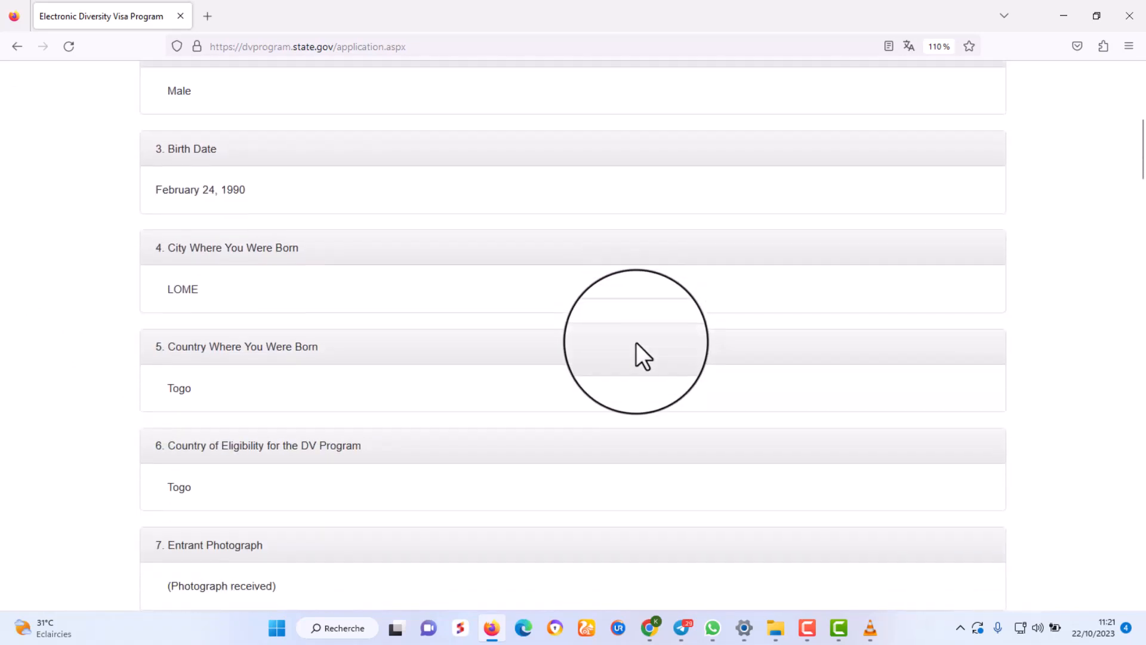
pyautogui.scroll(8, 636, 342)
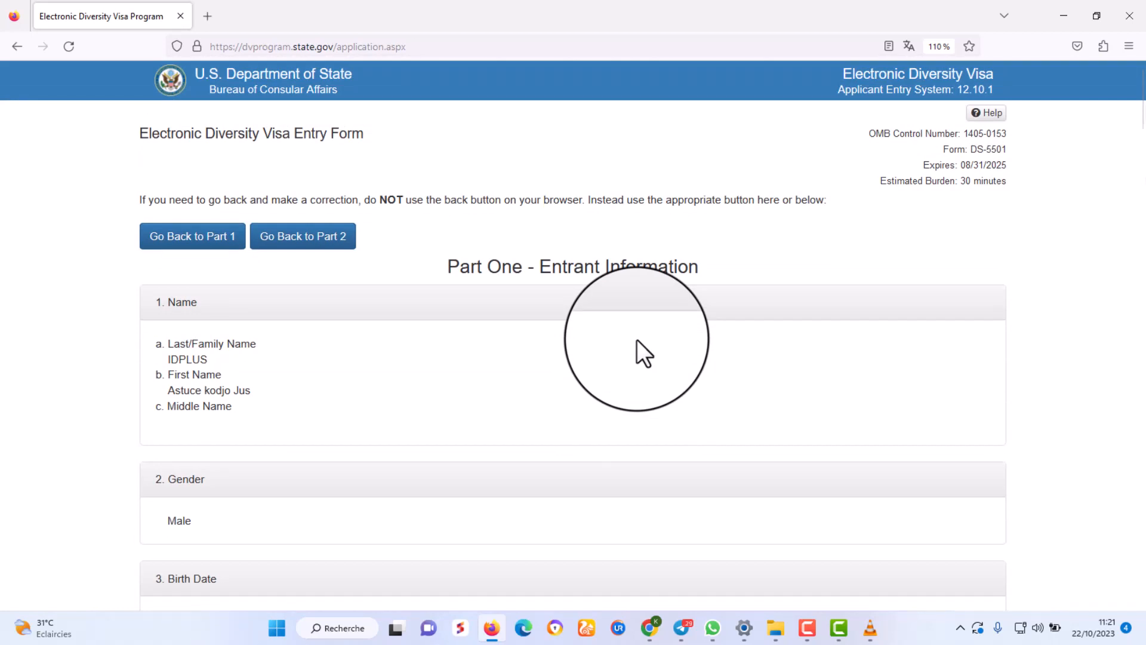
pyautogui.scroll(-6, 637, 340)
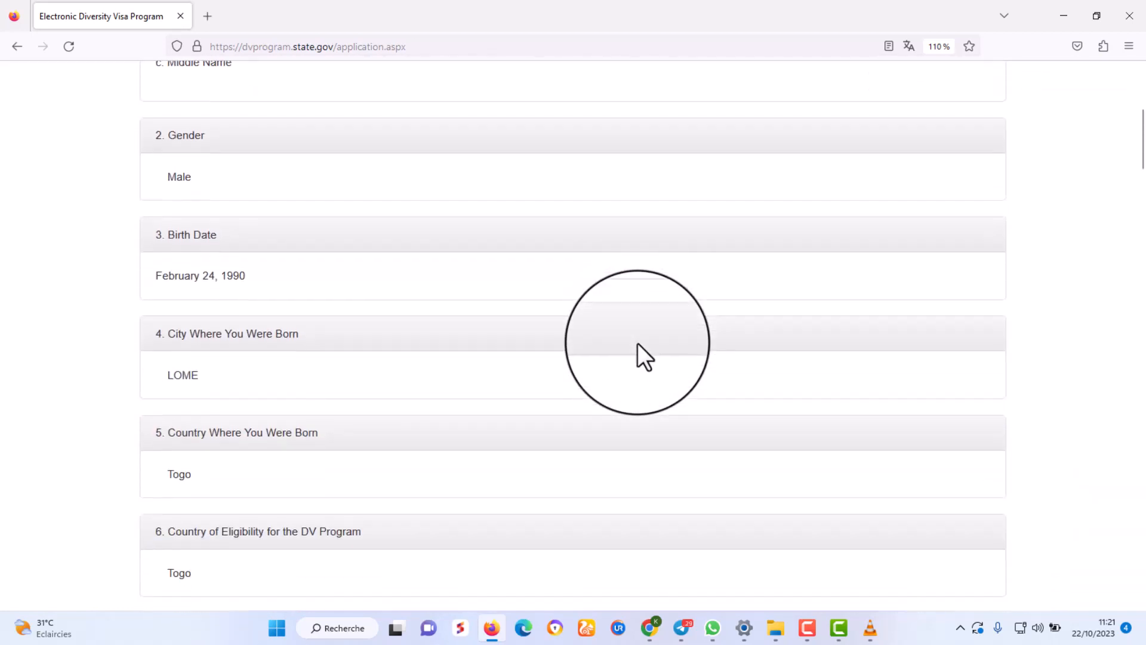
pyautogui.scroll(-8, 637, 343)
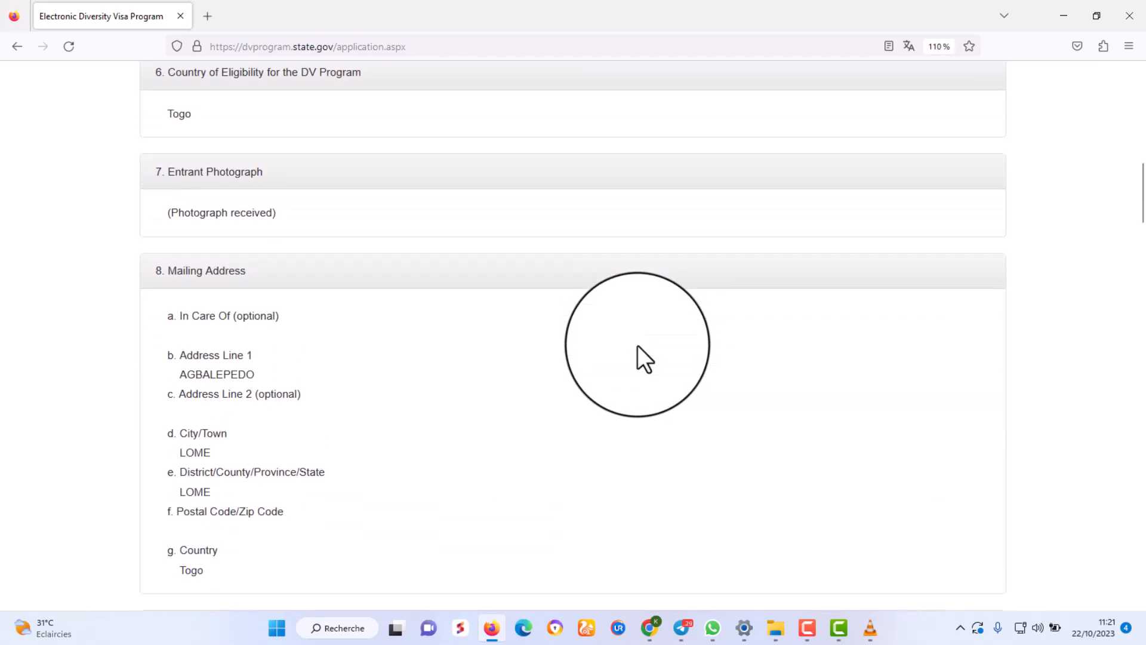
pyautogui.scroll(-7, 637, 345)
pyautogui.scroll(-4, 639, 348)
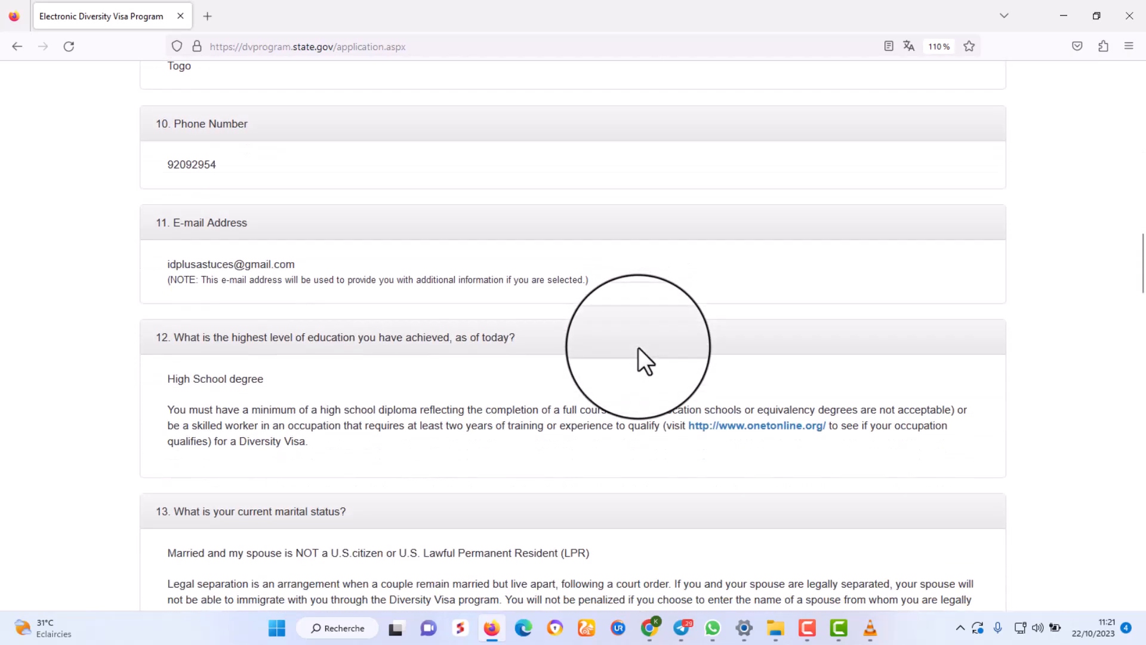
pyautogui.scroll(-8, 639, 348)
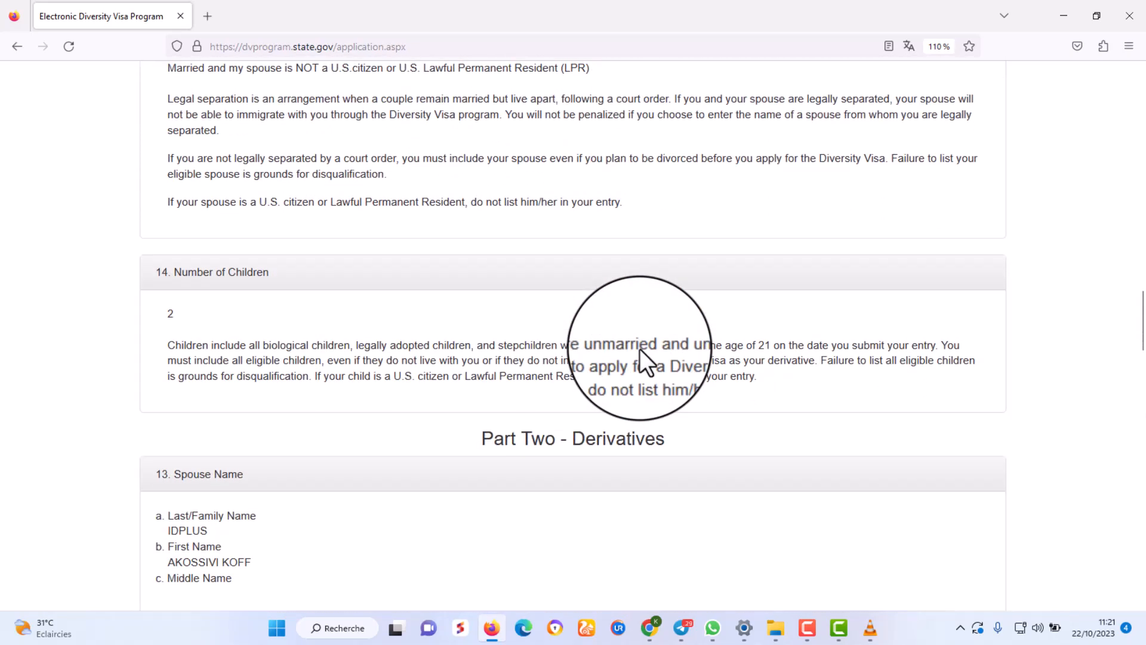
pyautogui.scroll(-9, 639, 348)
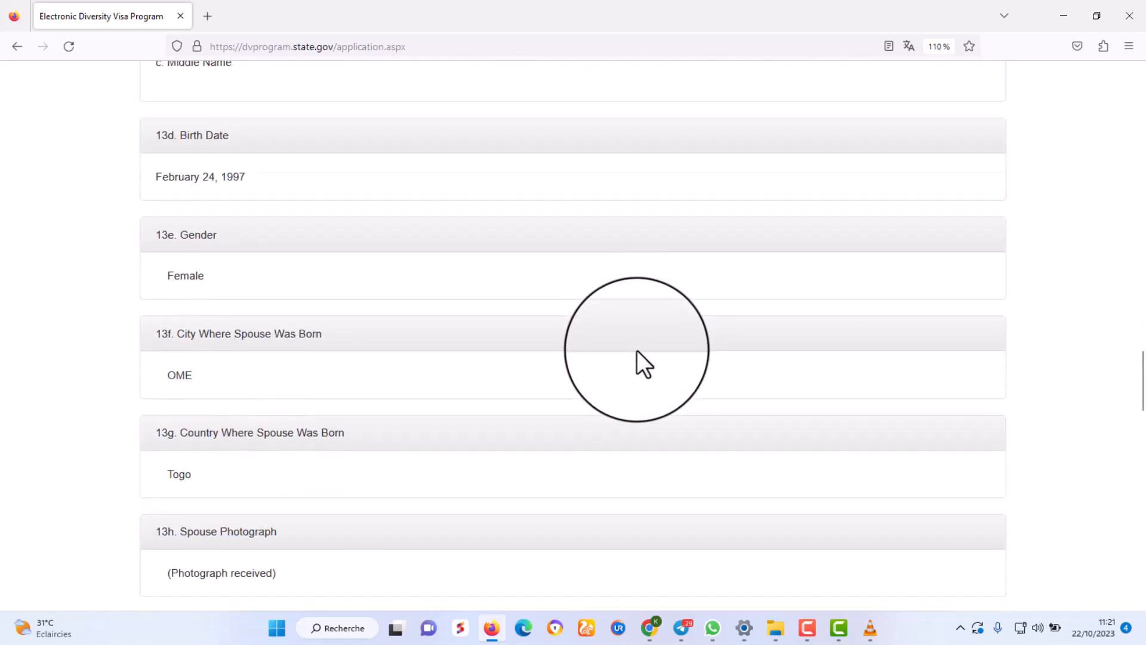
pyautogui.scroll(-7, 636, 349)
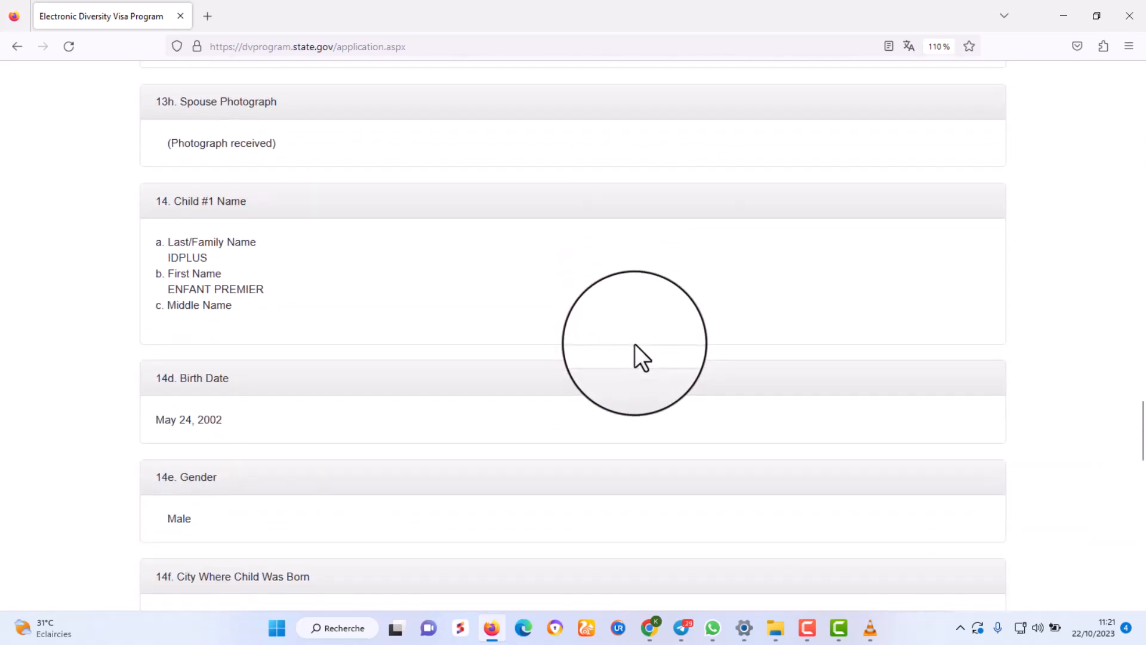
pyautogui.scroll(-9, 634, 345)
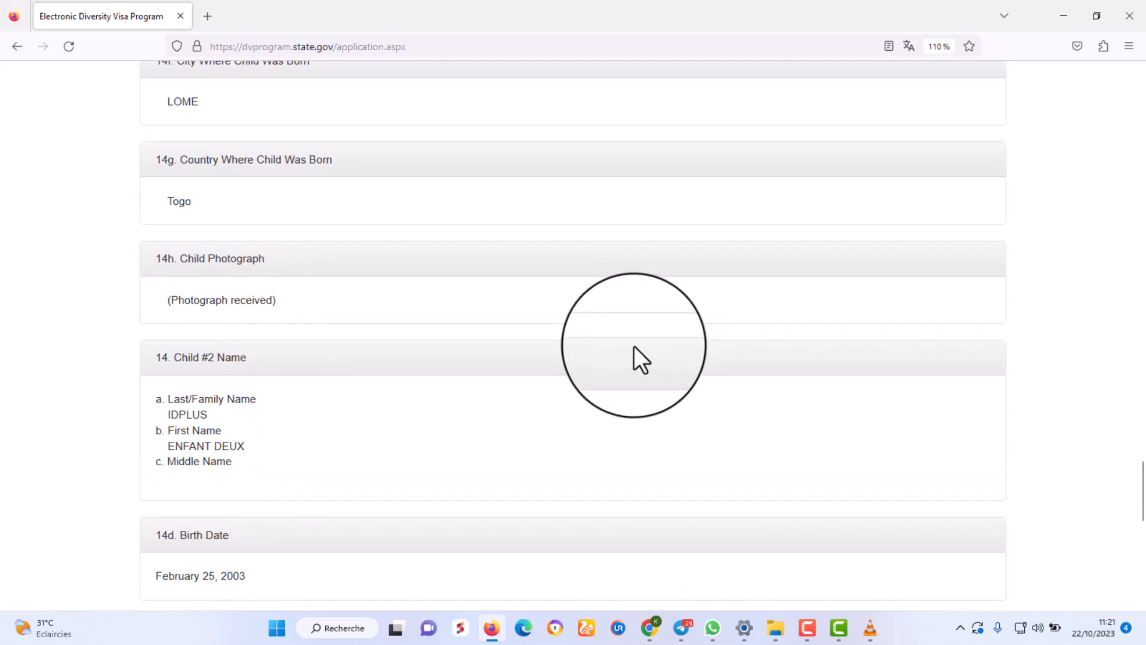
pyautogui.scroll(-7, 634, 345)
pyautogui.scroll(3, 634, 346)
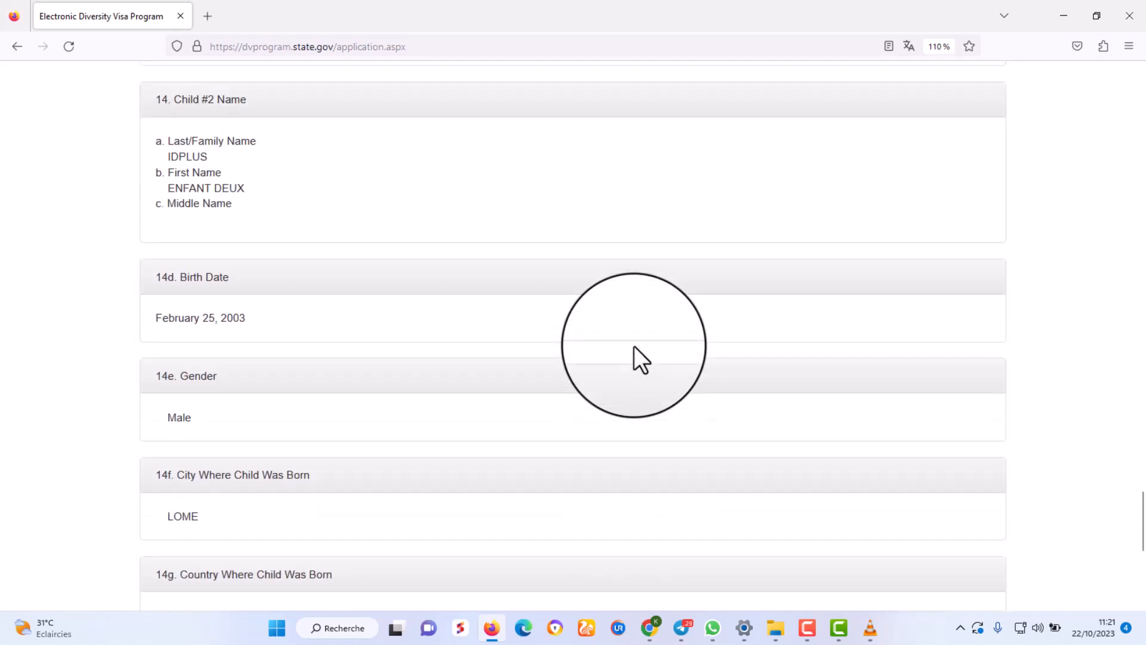
pyautogui.scroll(9, 634, 346)
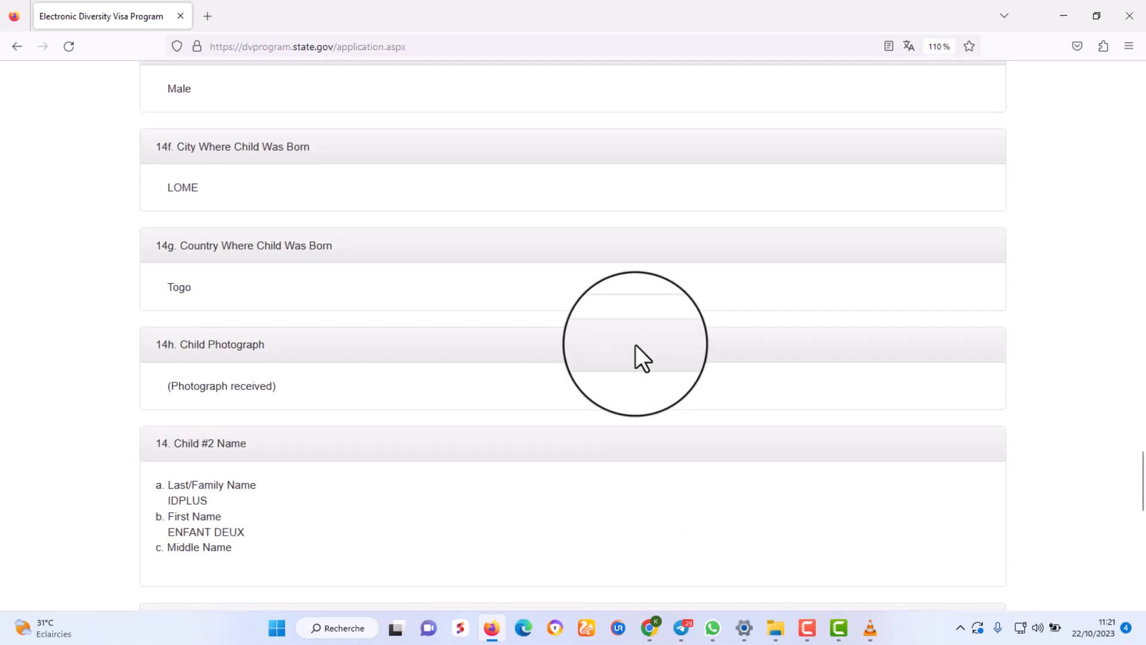
pyautogui.scroll(-10, 635, 345)
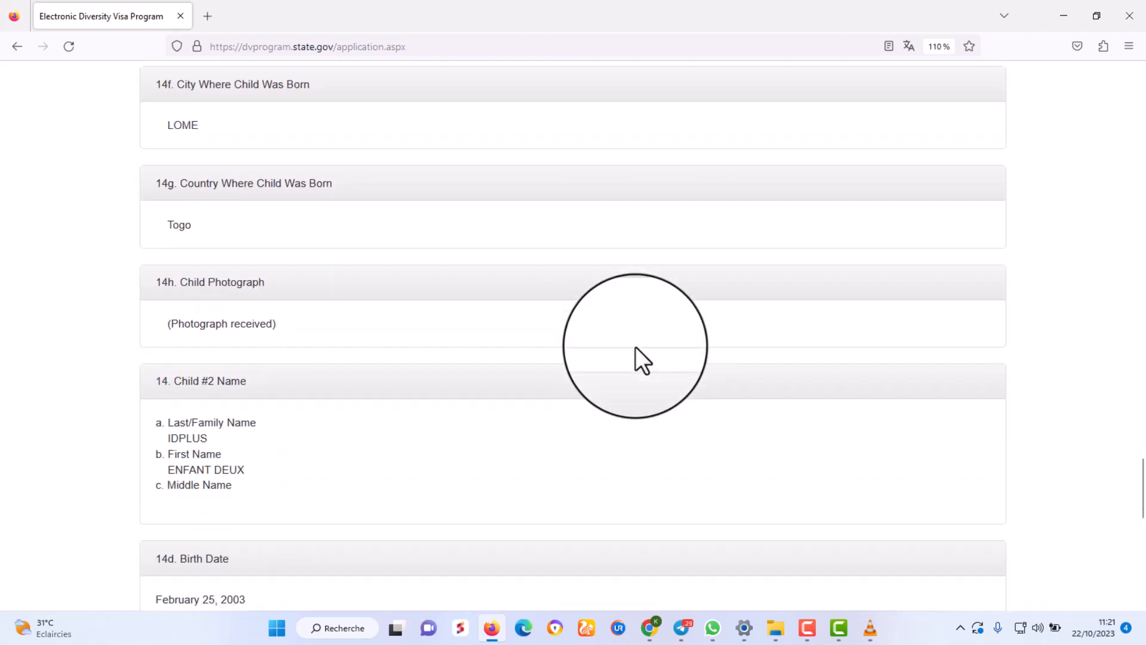
pyautogui.scroll(-6, 636, 346)
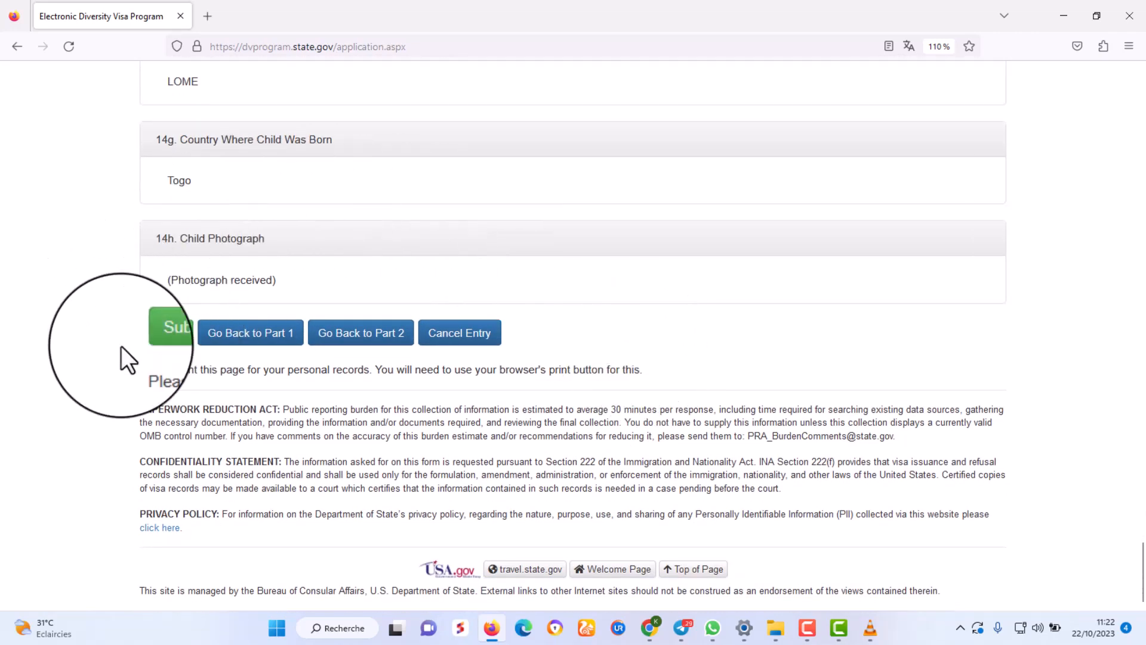
# Submit the completed DV-2025 entry.
pyautogui.click(157, 330)
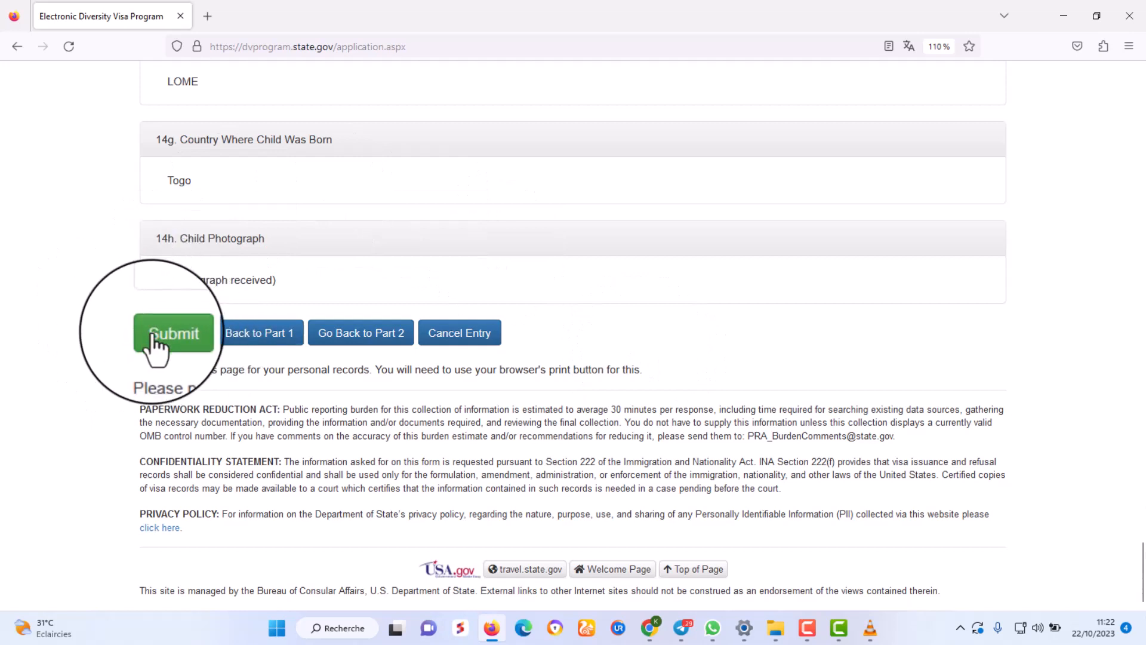